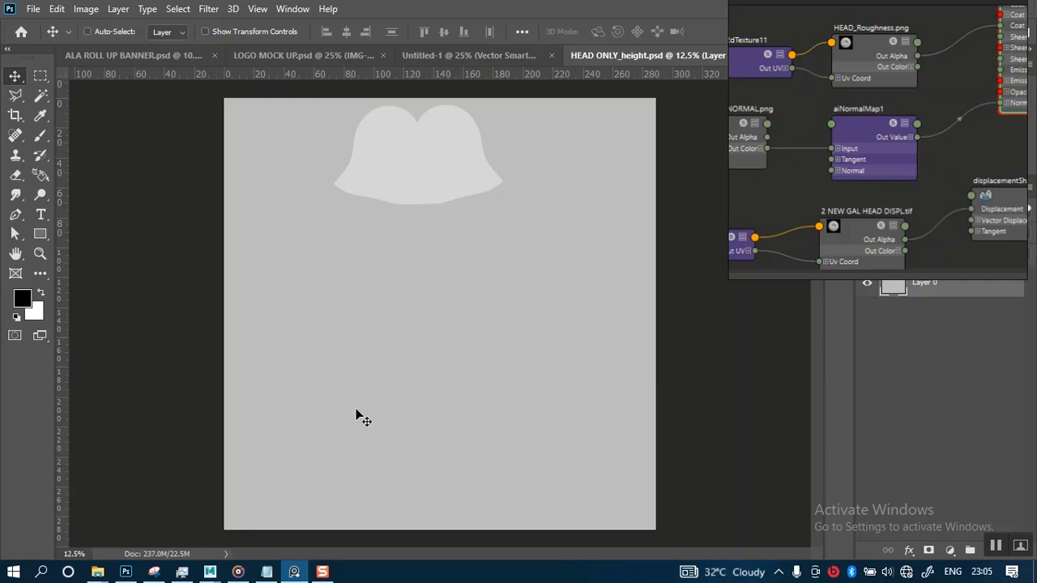
Switch to the Maya scene with the bearded head and move the floating reference board clear of the XGen description settings
mouse_move(212, 570)
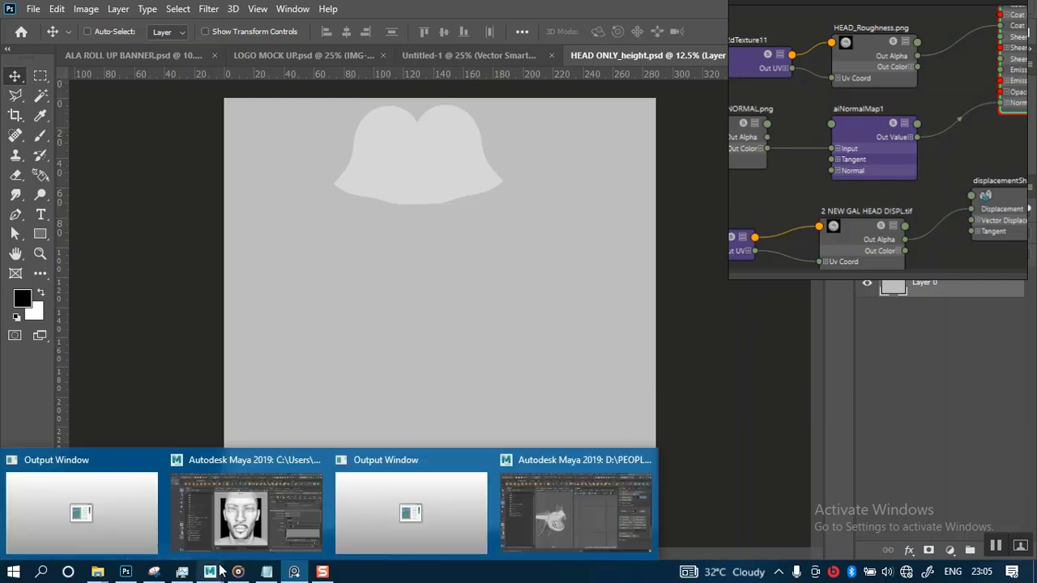
left_click(240, 519)
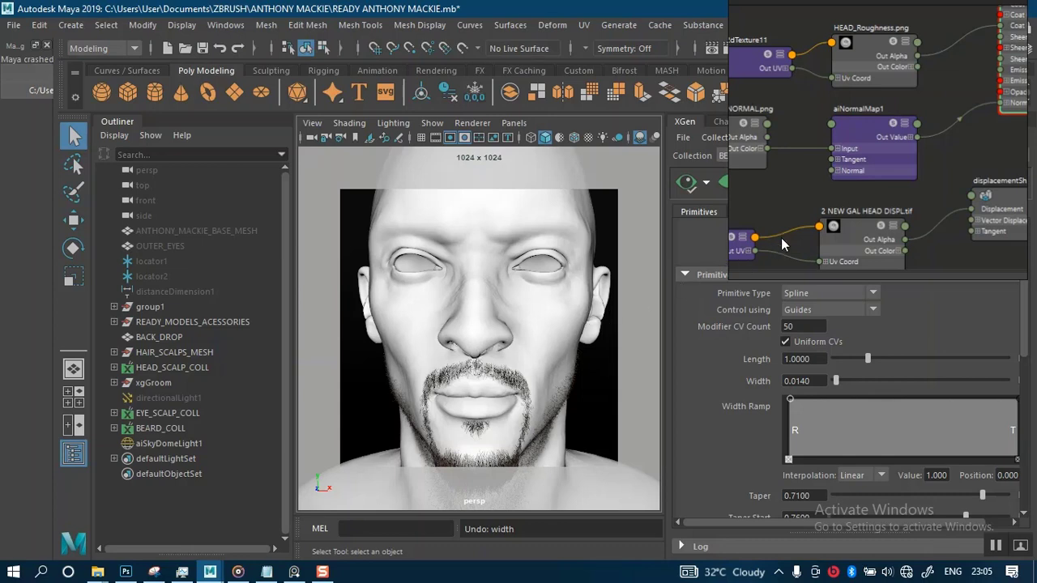
left_click_drag(831, 205, 776, 69)
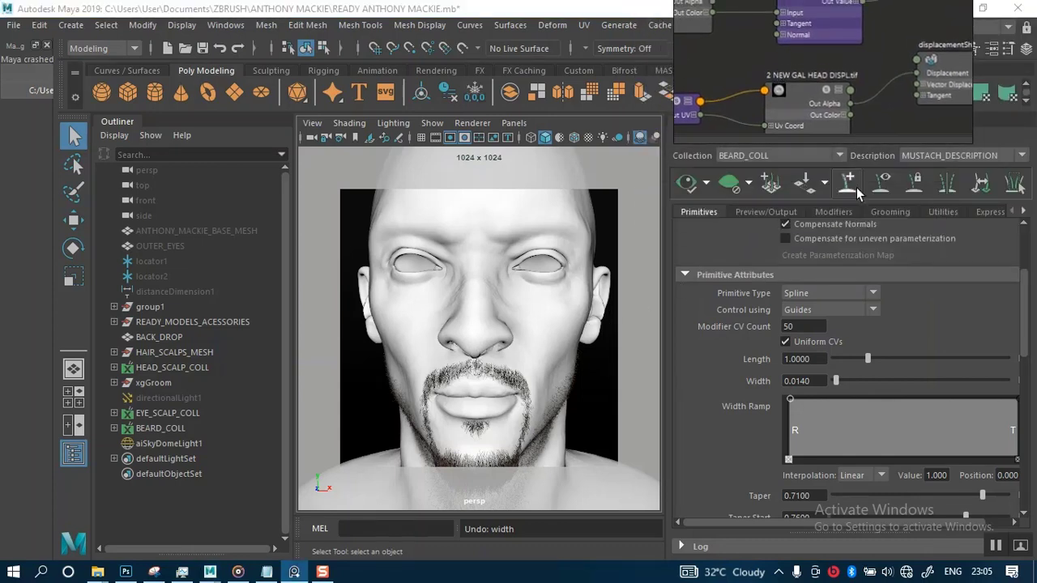
left_click_drag(1022, 327, 1023, 275)
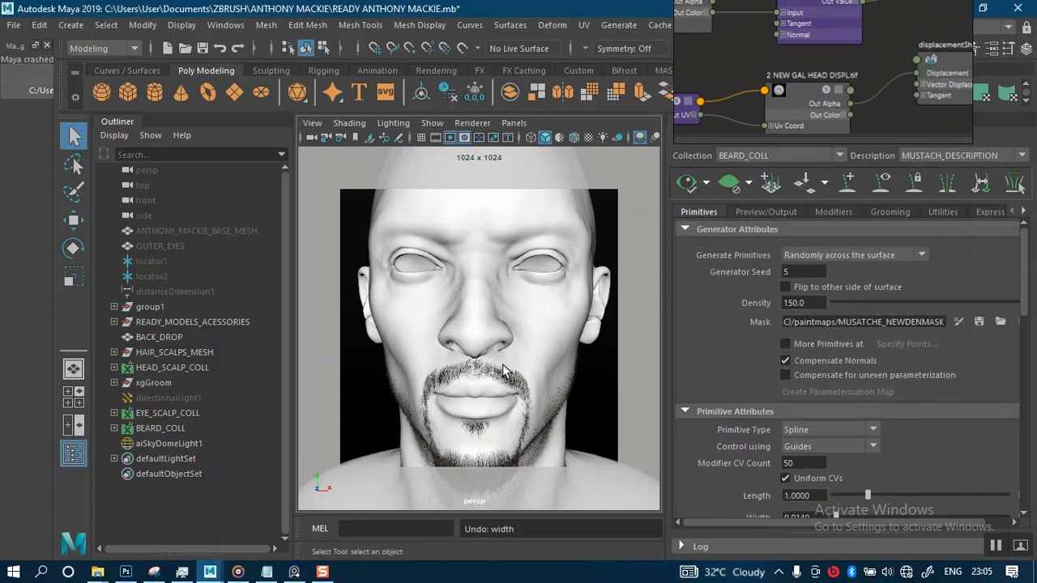
scroll(503, 341, "down", 4)
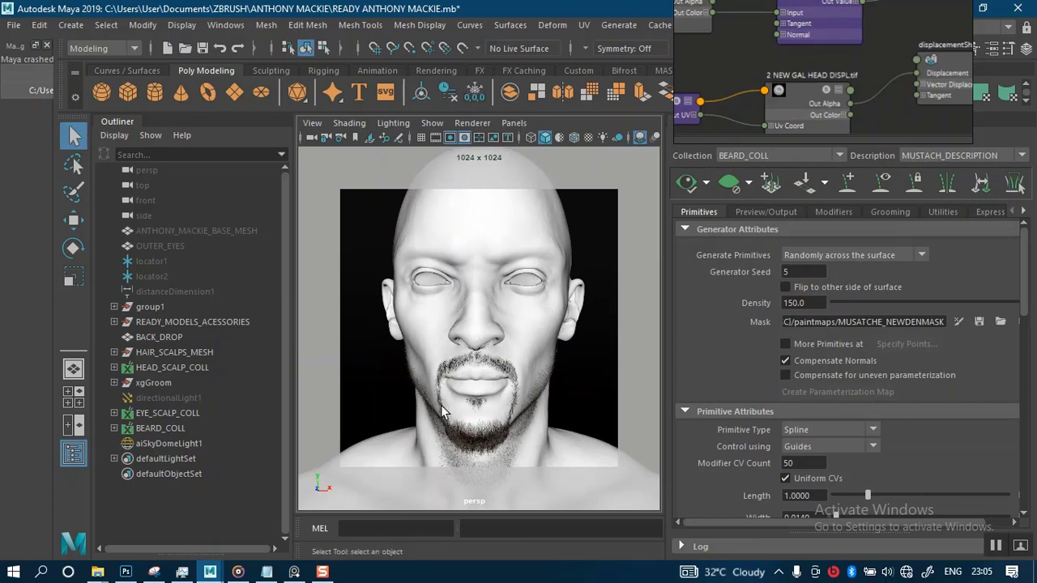
mouse_move(238, 572)
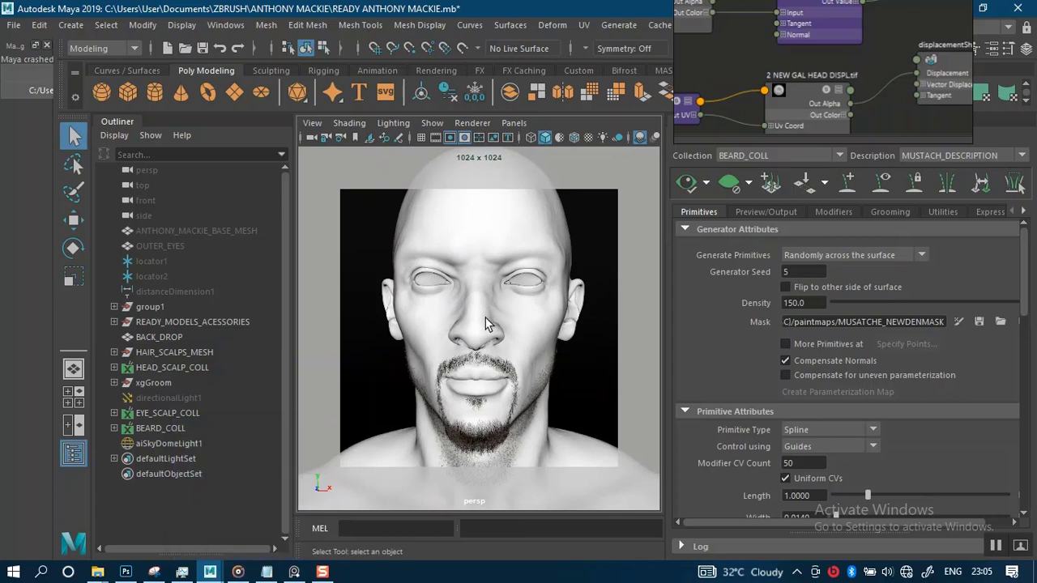
Undock the Maya Crash Log panel and move it out of the way of the workspace
left_click(35, 46)
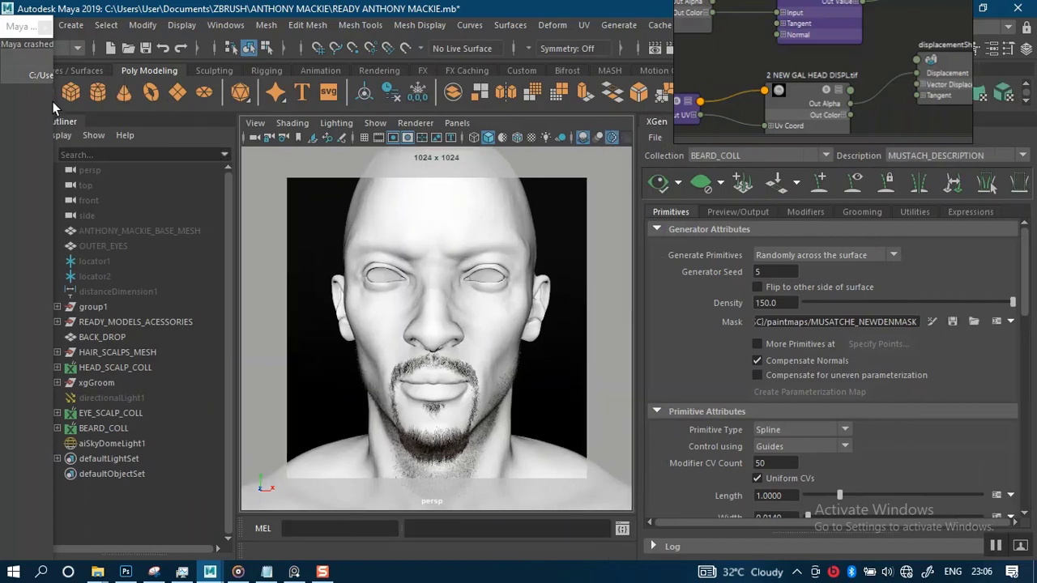
left_click_drag(52, 104, 342, 103)
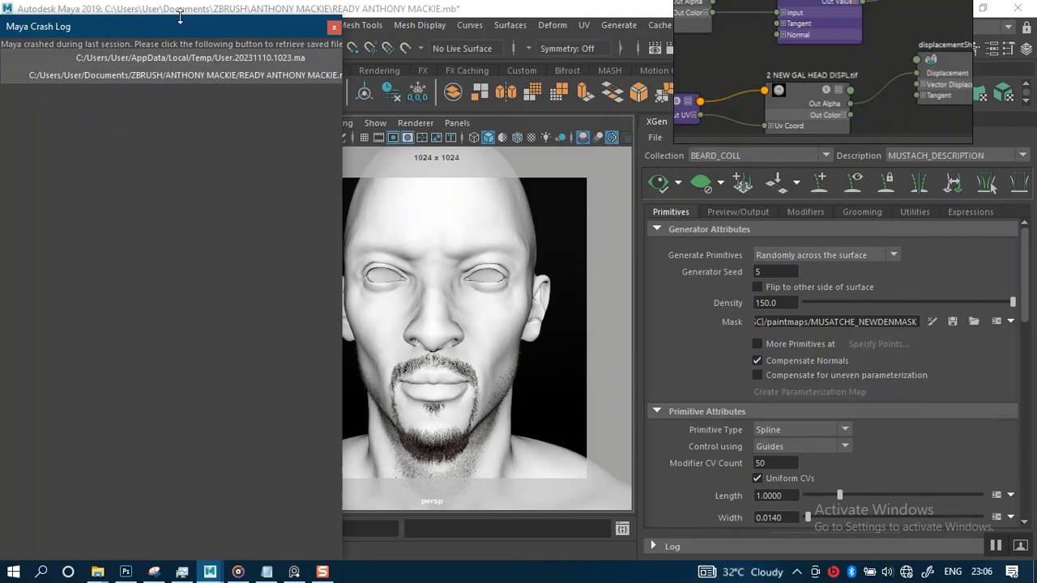
left_click_drag(179, 26, 172, 503)
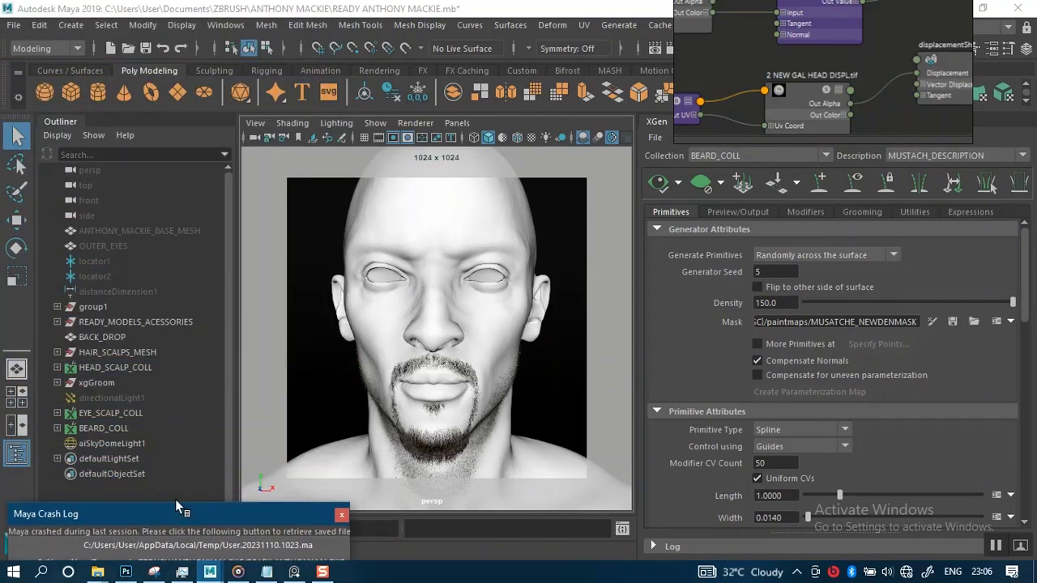
left_click_drag(177, 504, 545, 572)
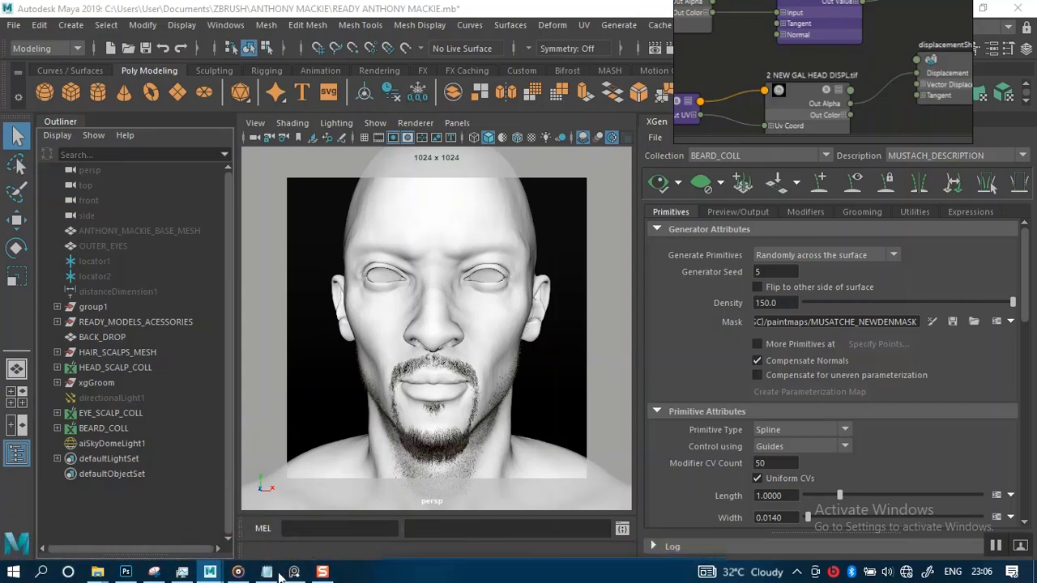
Switch to Photoshop and check the colour mode and bit depth of the HEAD ONLY_height.psd height map
mouse_move(126, 572)
left_click(141, 534)
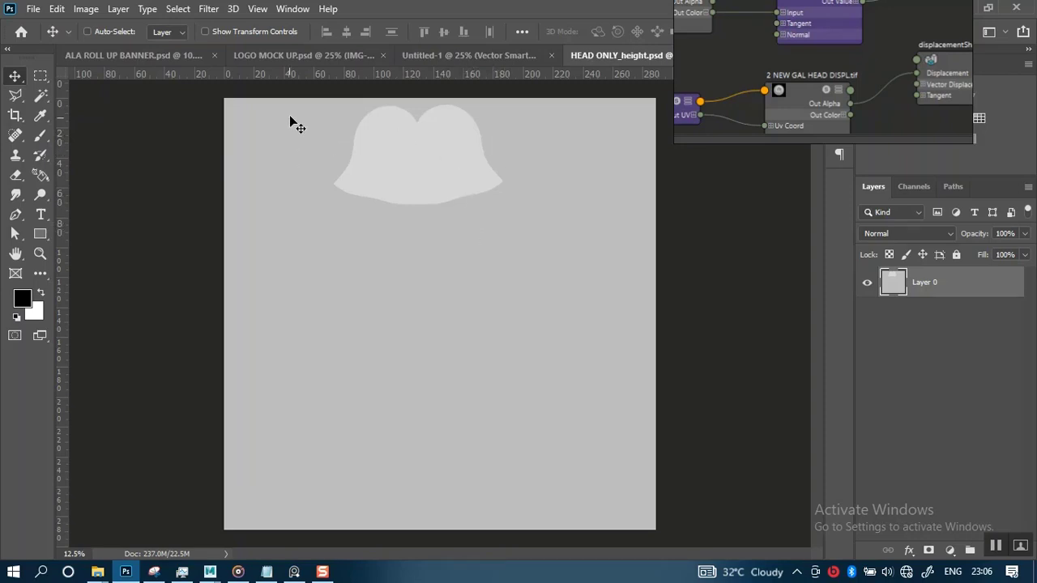
left_click(61, 9)
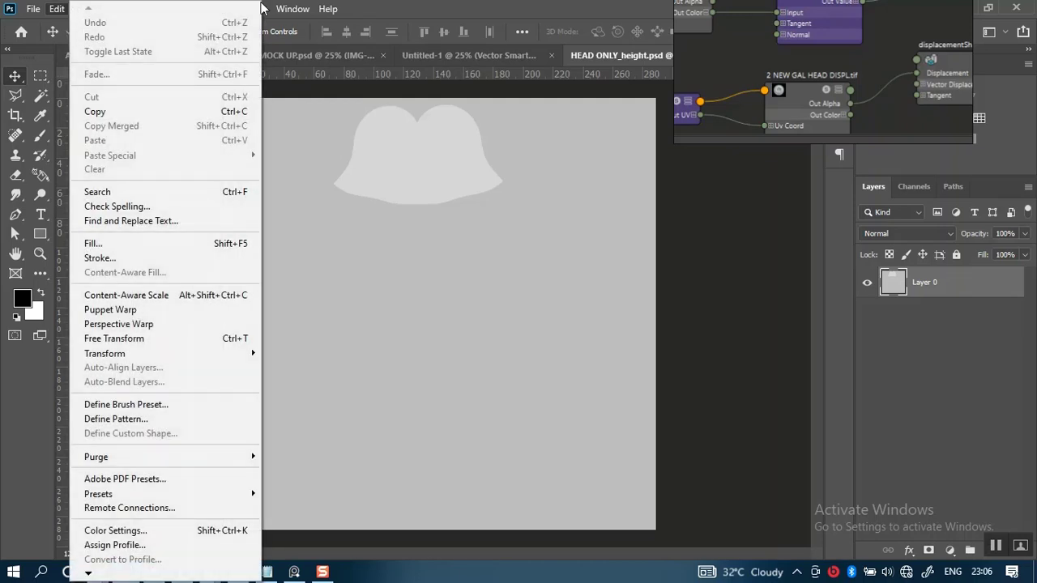
key("Escape")
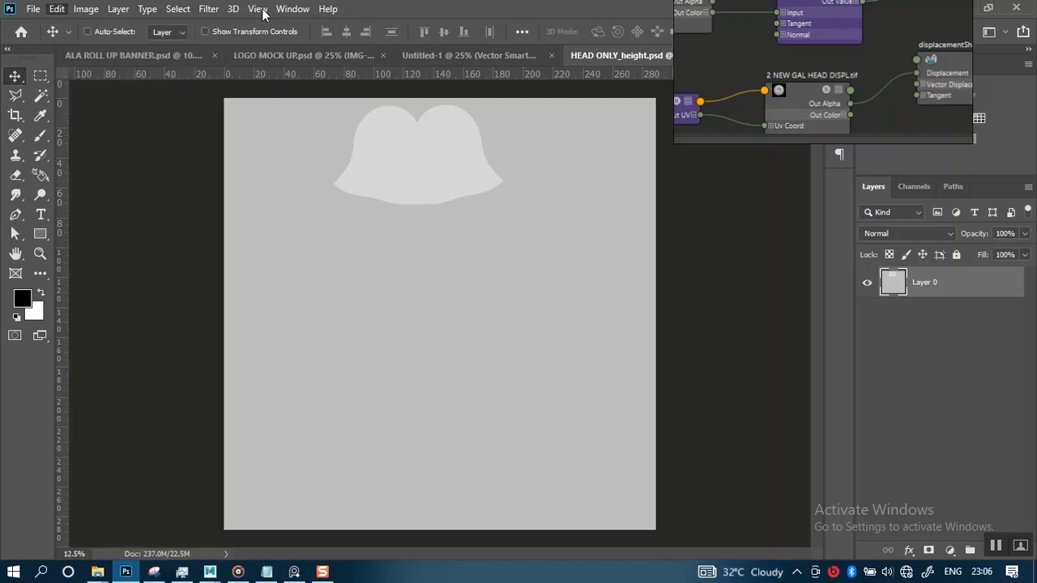
left_click(258, 9)
key("Escape")
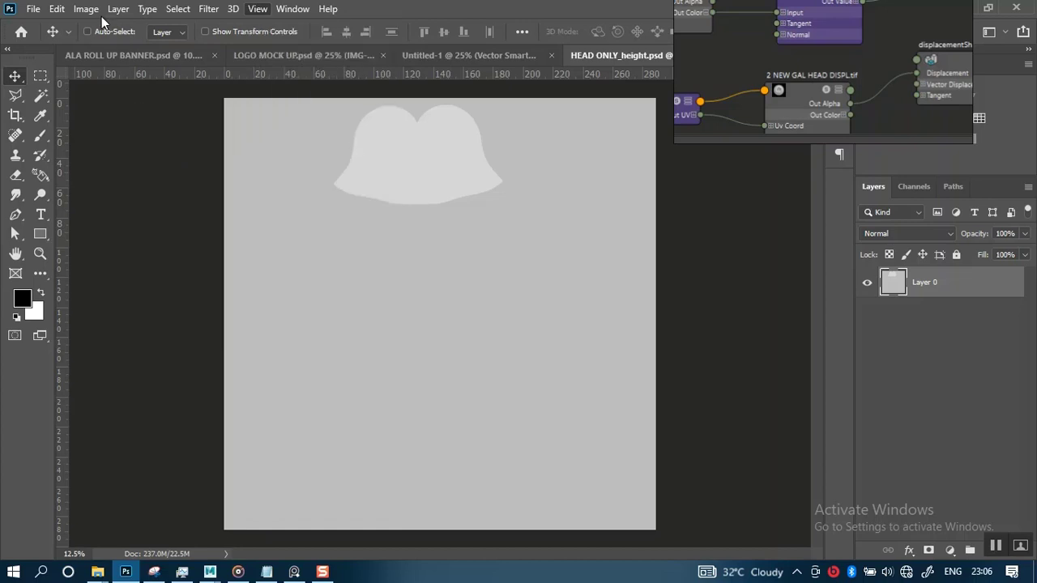
left_click(86, 9)
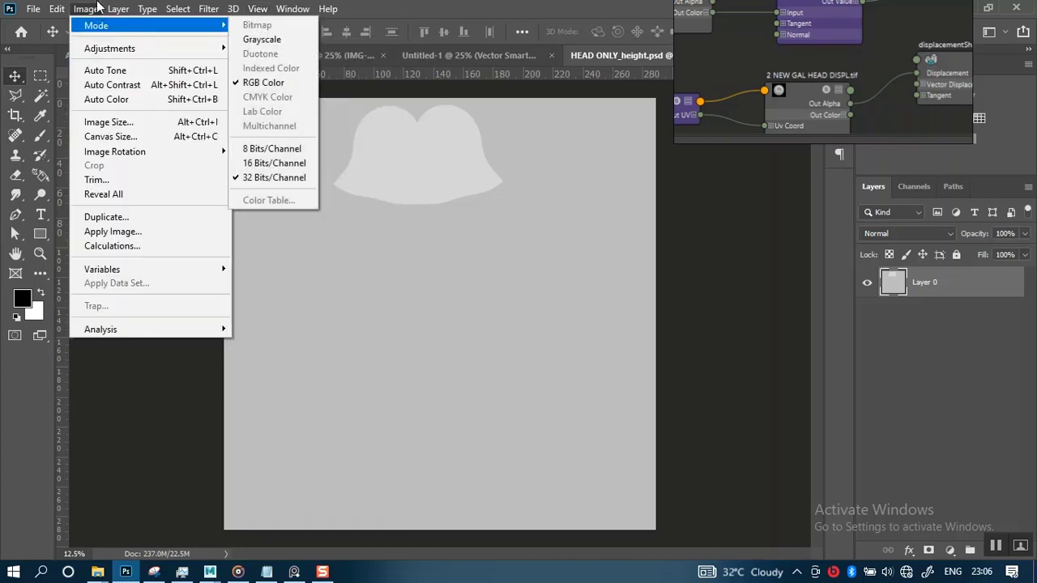
mouse_move(88, 26)
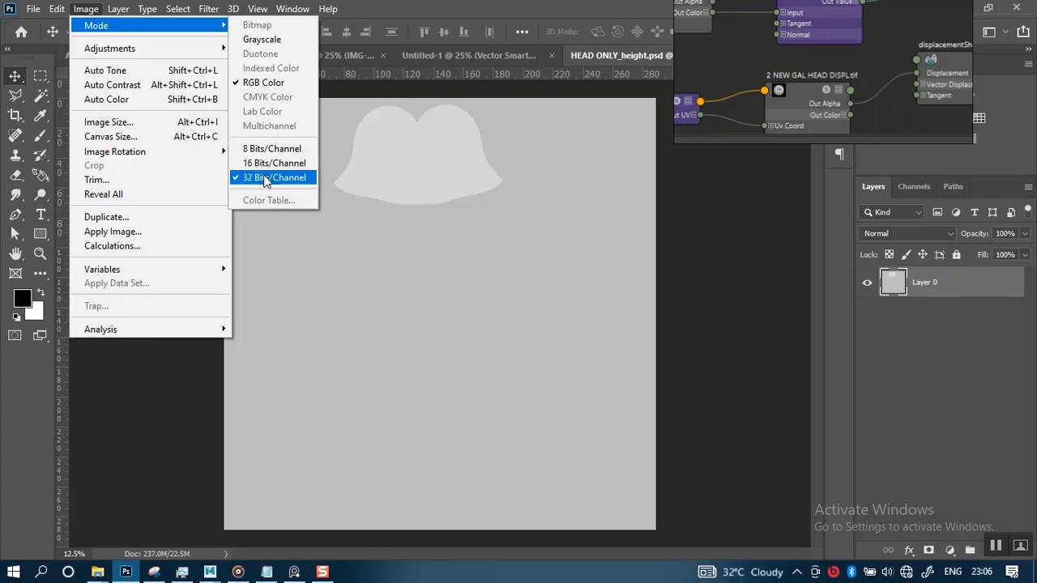
Move the floating reference board over the canvas and find its Create Displacement Shader reference image
left_click(770, 69)
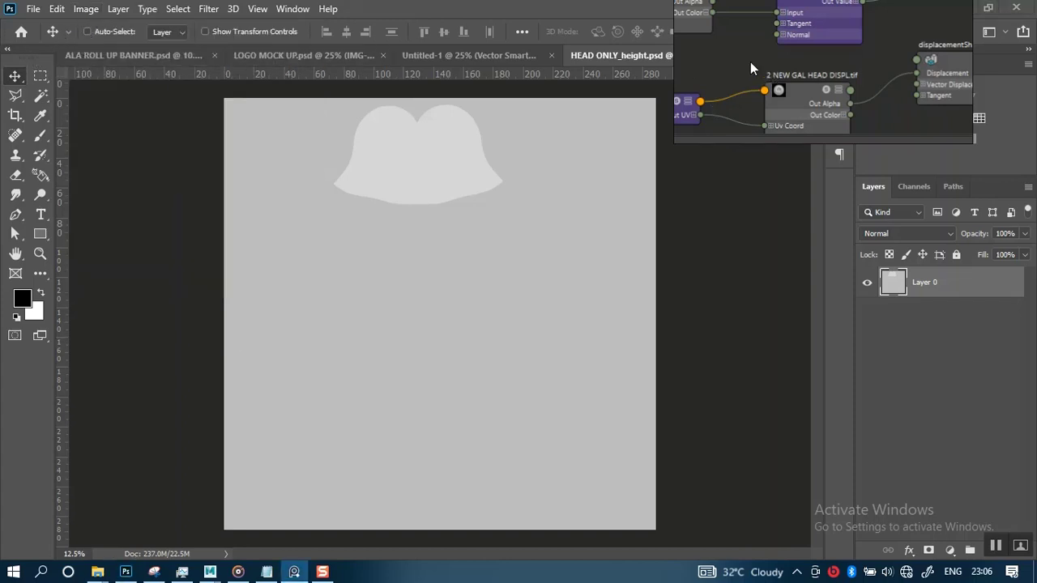
right_click_drag(784, 47, 754, 245)
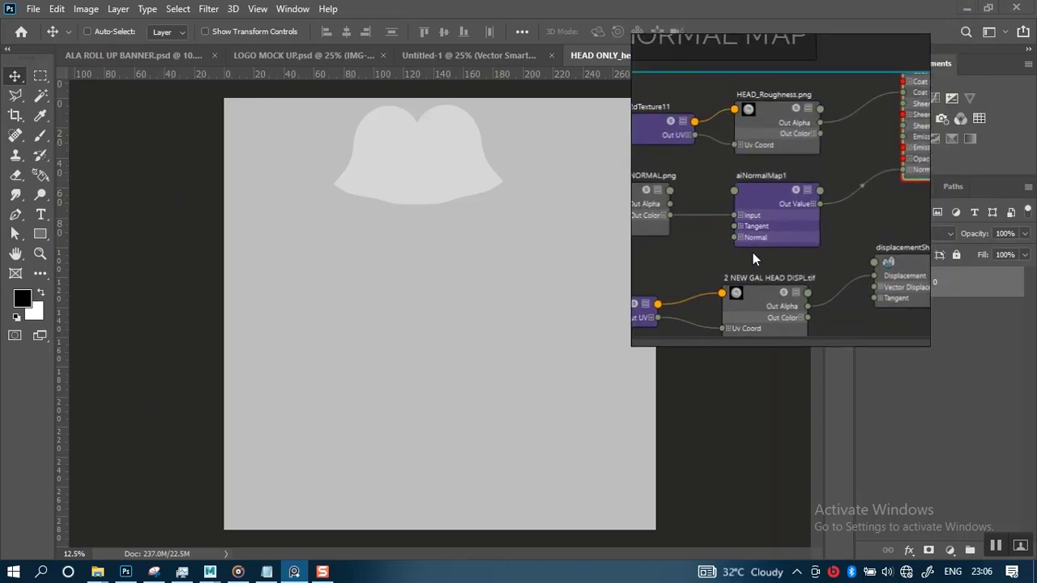
scroll(754, 258, "down", 5)
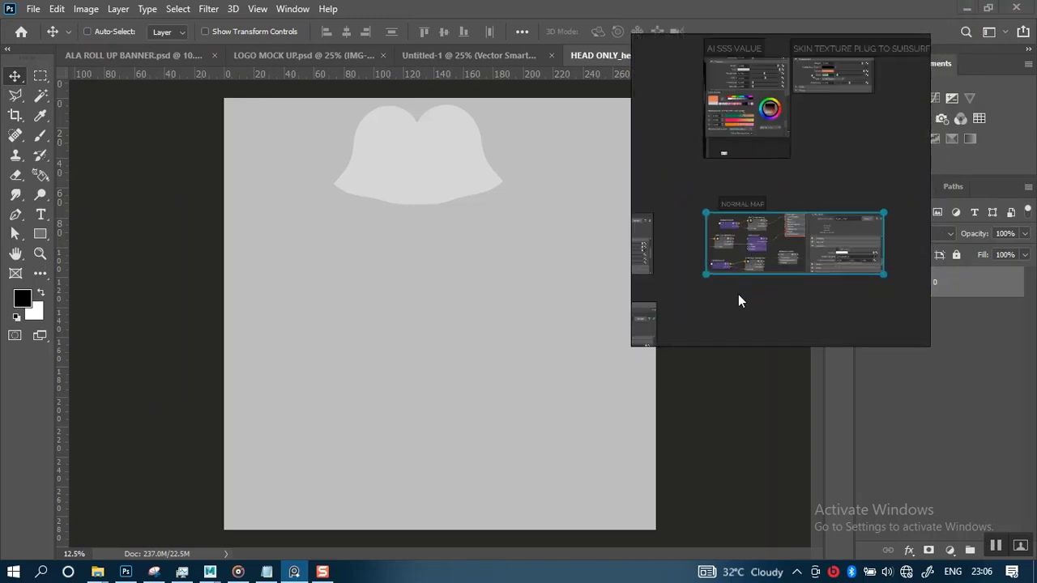
middle_click_drag(753, 280, 735, 249)
scroll(709, 265, "down", 3)
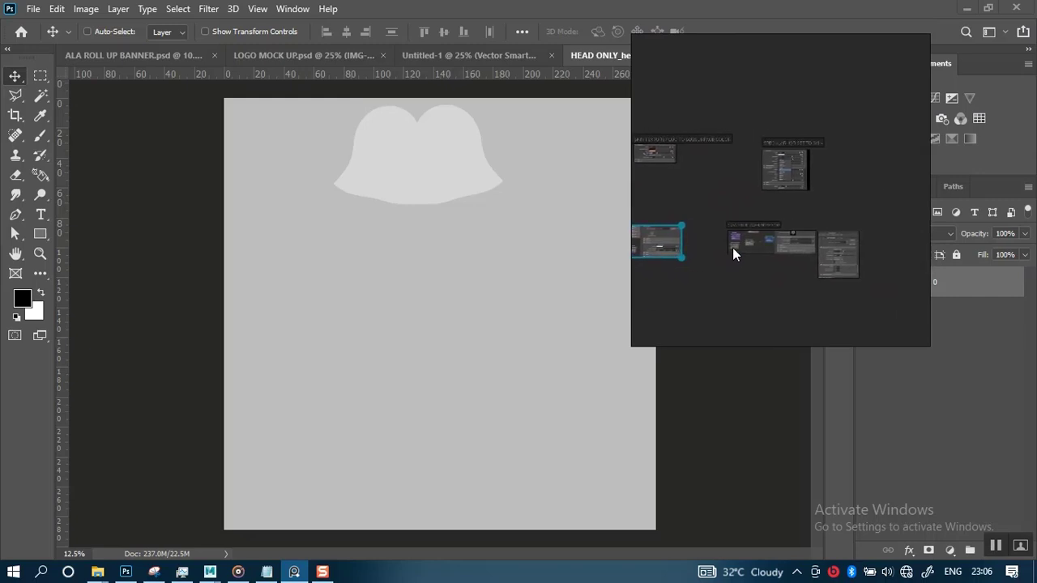
scroll(730, 263, "up", 2)
middle_click_drag(755, 264, 734, 269)
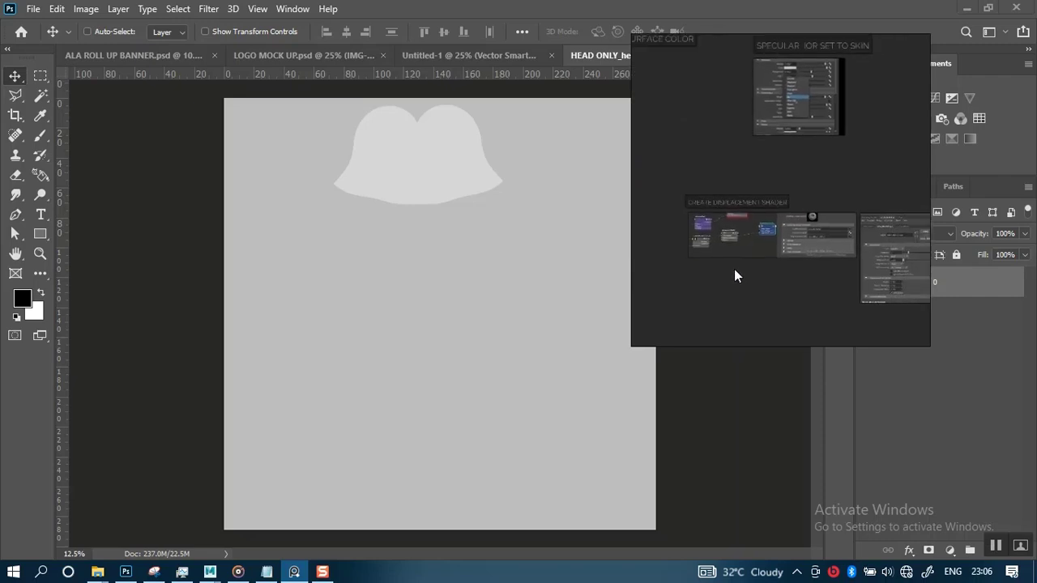
scroll(736, 268, "up", 3)
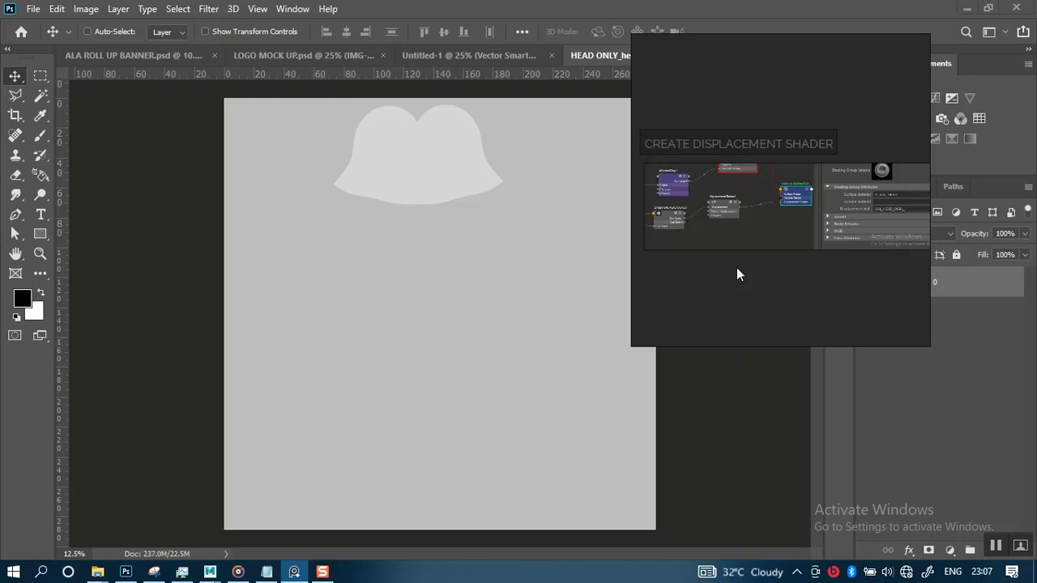
Examine how the displacement texture, displacementShader1 and the aiStandardSurface1SG shading group are connected in the Create Displacement Shader reference
scroll(736, 267, "down", 1)
scroll(744, 250, "up", 2)
middle_click_drag(745, 244, 773, 262)
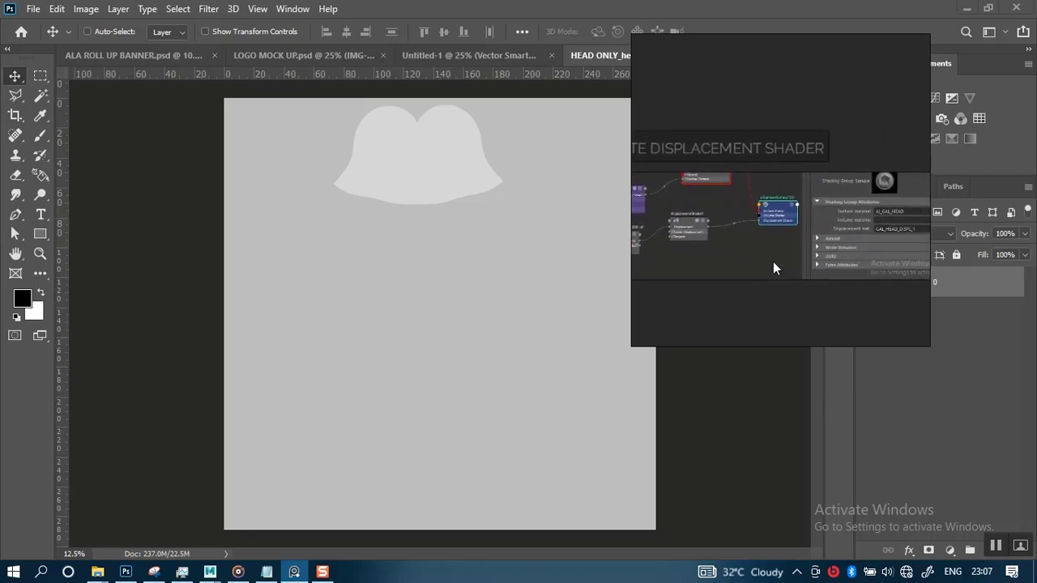
scroll(776, 261, "down", 2)
scroll(784, 273, "down", 2)
middle_click_drag(890, 278, 839, 238)
scroll(812, 230, "up", 6)
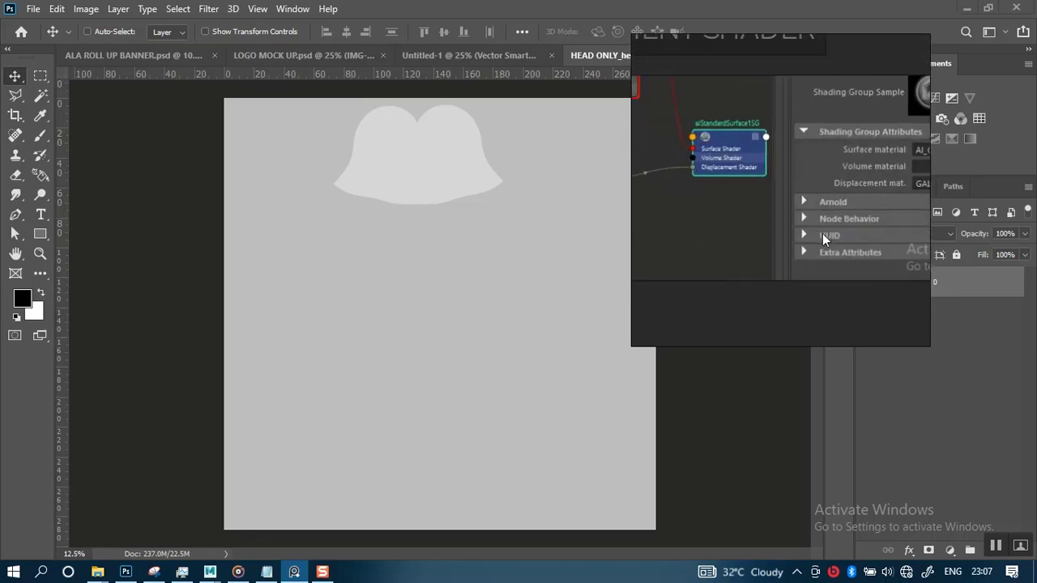
middle_click_drag(753, 211, 824, 228)
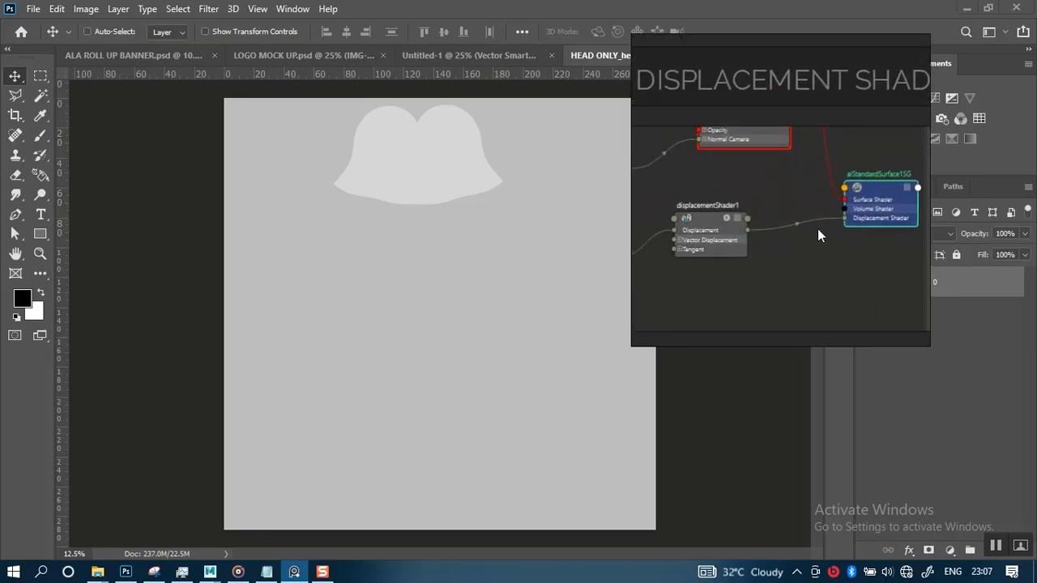
scroll(819, 228, "down", 2)
middle_click_drag(752, 243, 812, 247)
scroll(792, 255, "up", 2)
scroll(704, 259, "down", 1)
scroll(792, 255, "up", 1)
scroll(812, 249, "up", 2)
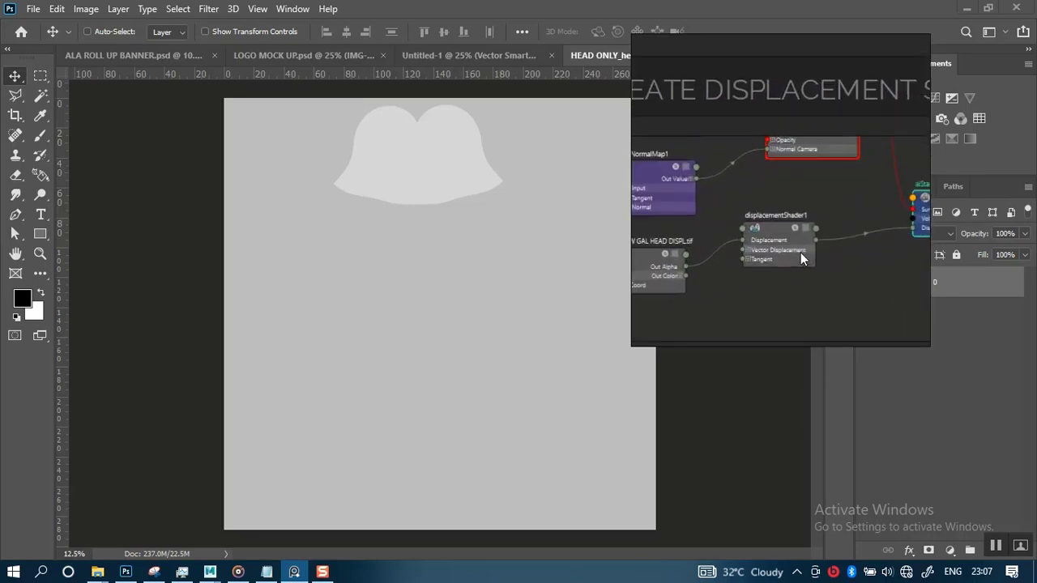
Examine the Subdivision and Displacement Attributes settings of NEW_HEADShape in the reference image
scroll(800, 252, "down", 5)
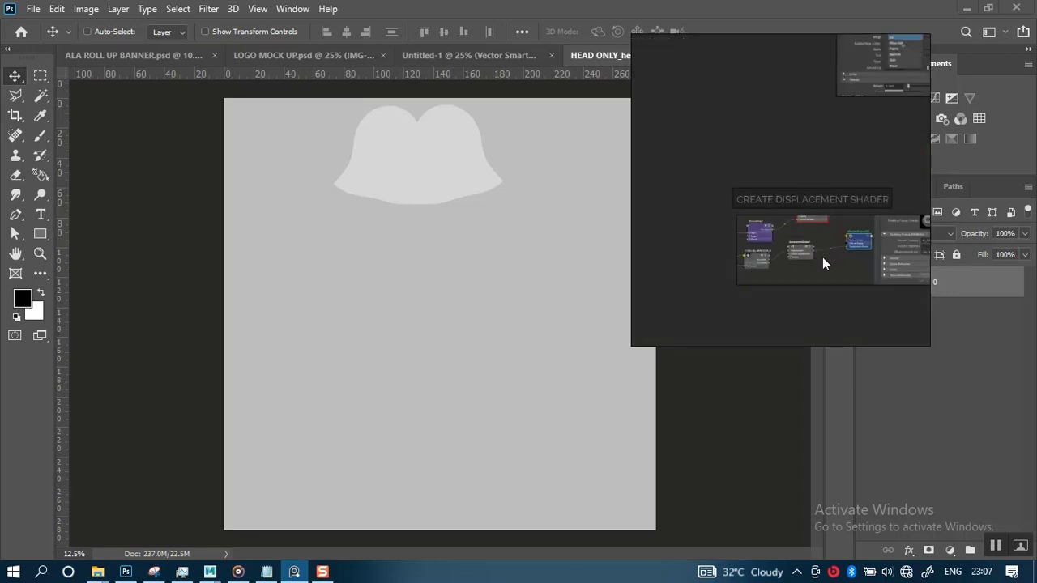
scroll(746, 241, "up", 4)
scroll(765, 214, "up", 6)
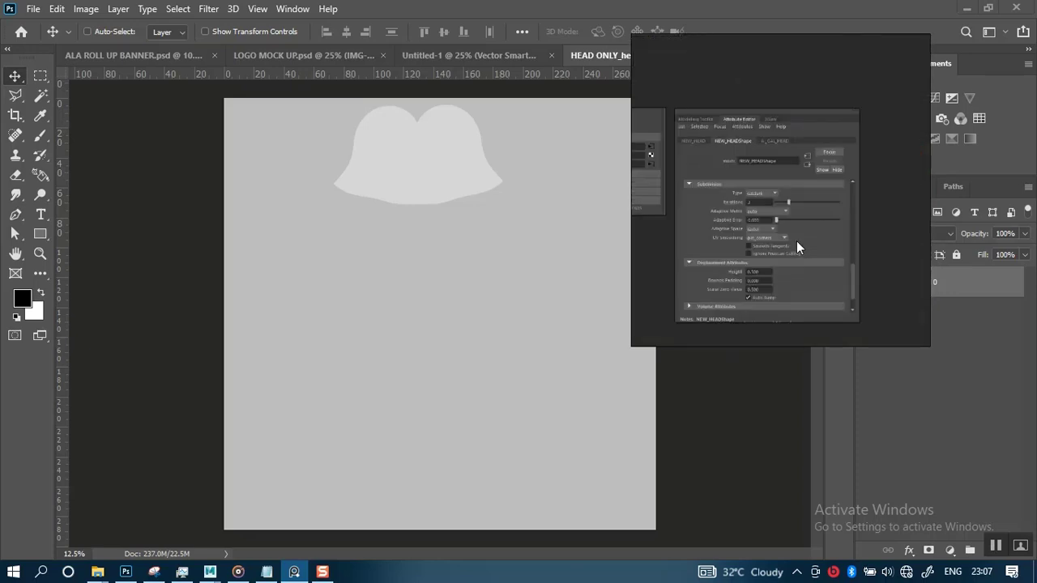
middle_click_drag(802, 224, 837, 193)
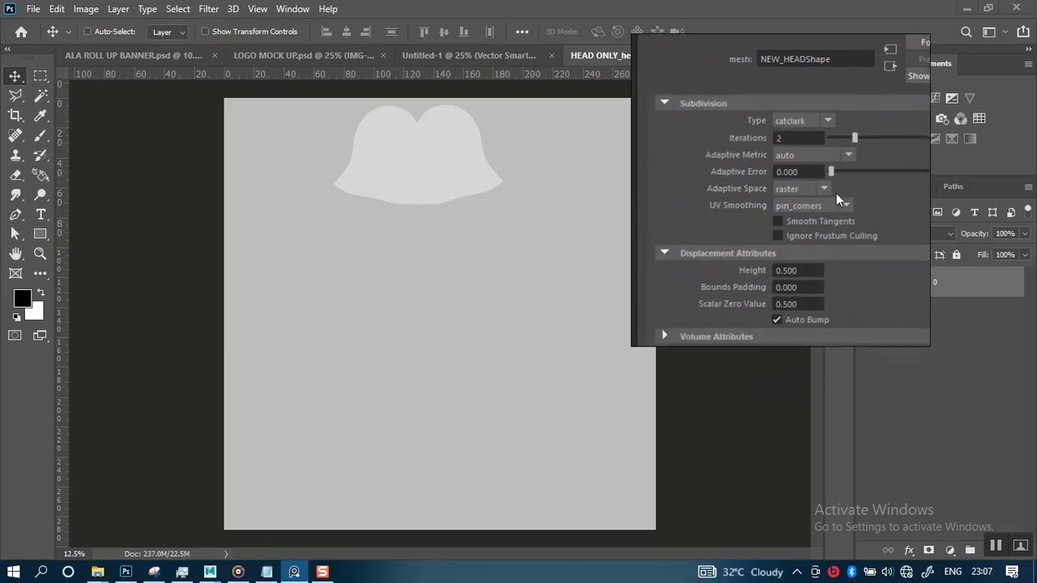
scroll(811, 258, "up", 3)
middle_click_drag(792, 298, 802, 260)
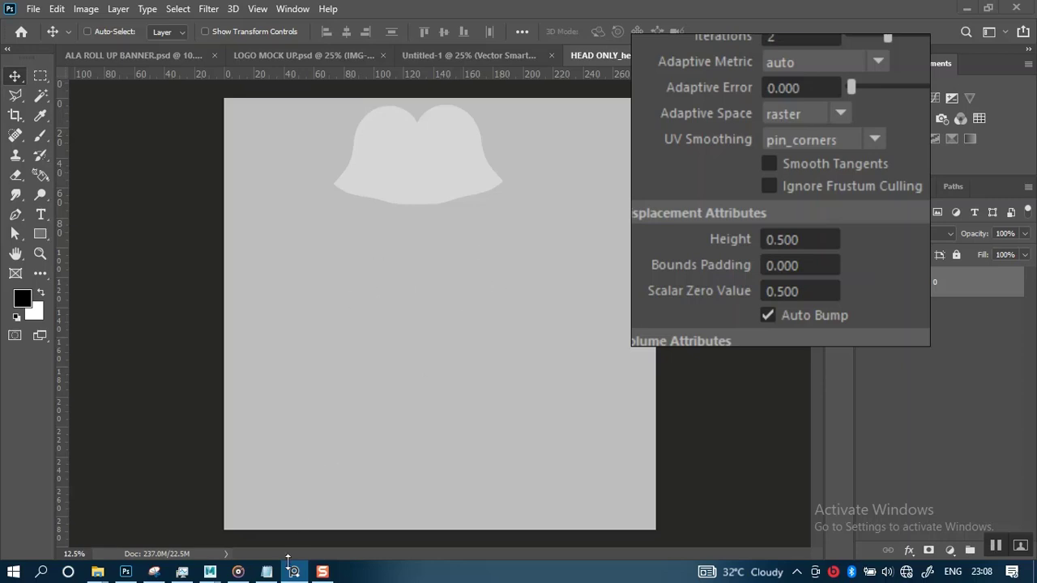
Switch back to the Maya scene with the bearded head while keeping the displacement settings reference in view
mouse_move(231, 572)
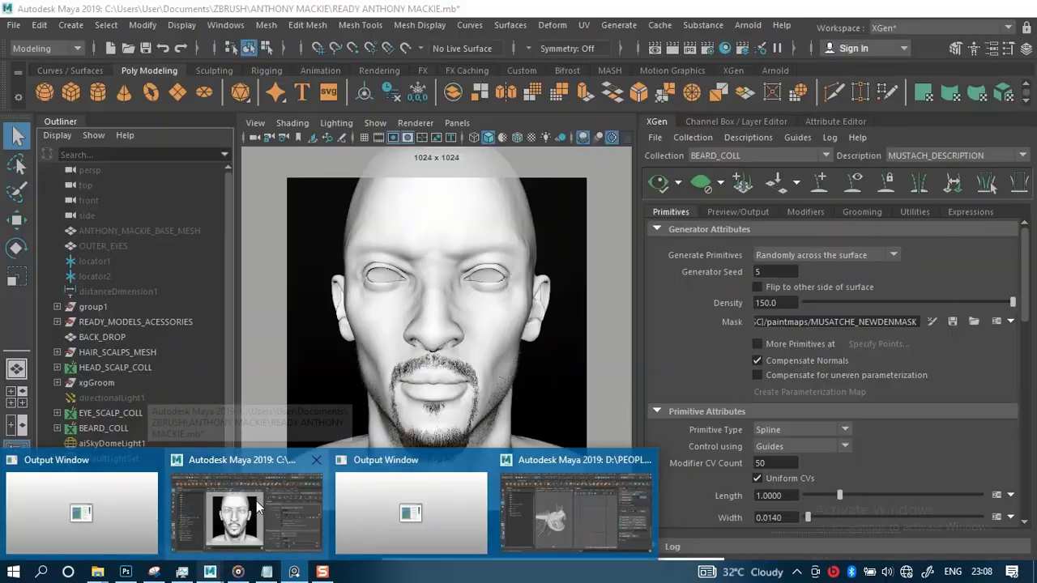
mouse_move(258, 508)
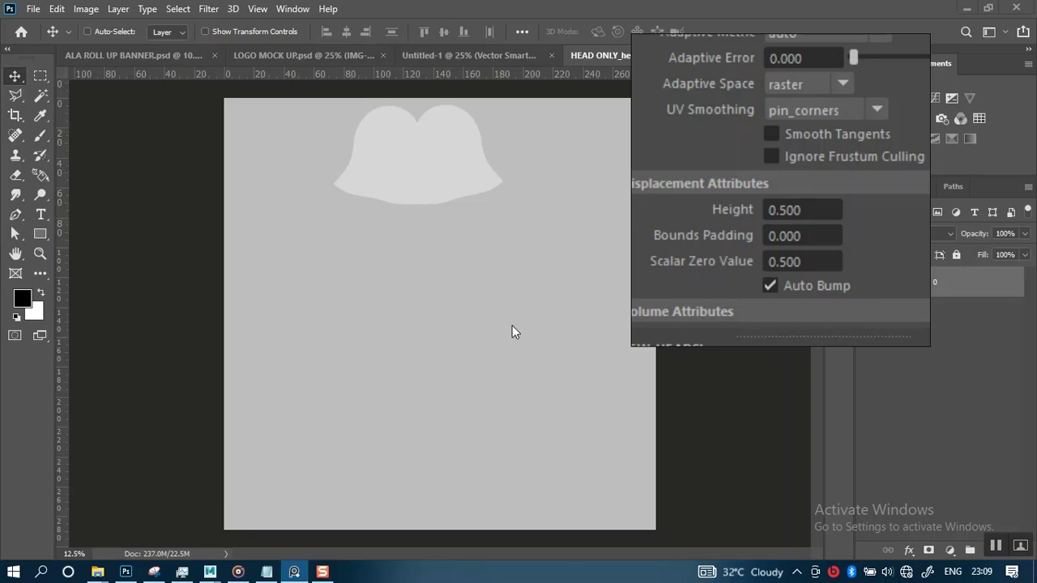
mouse_move(209, 573)
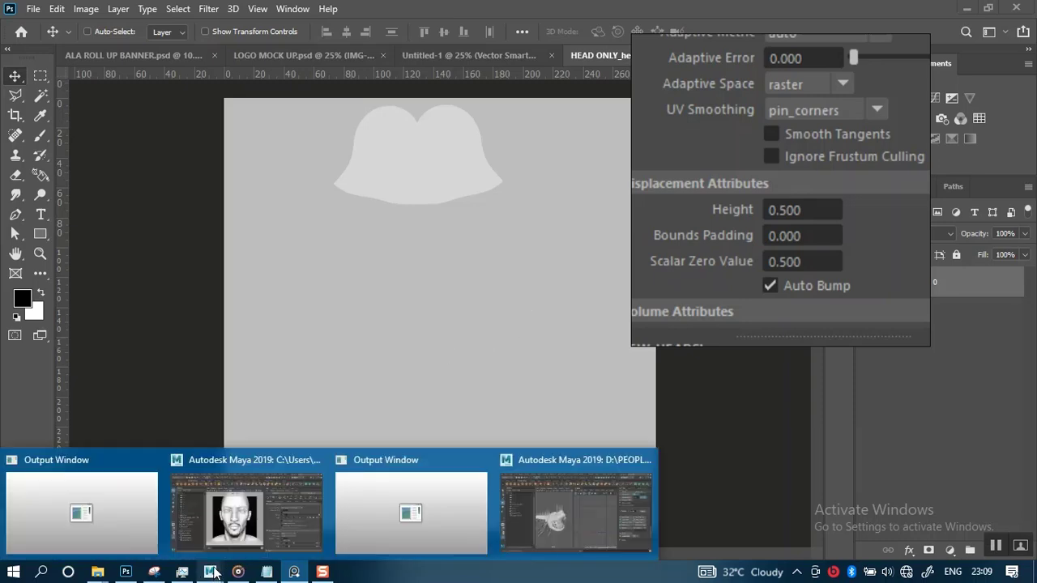
left_click(245, 507)
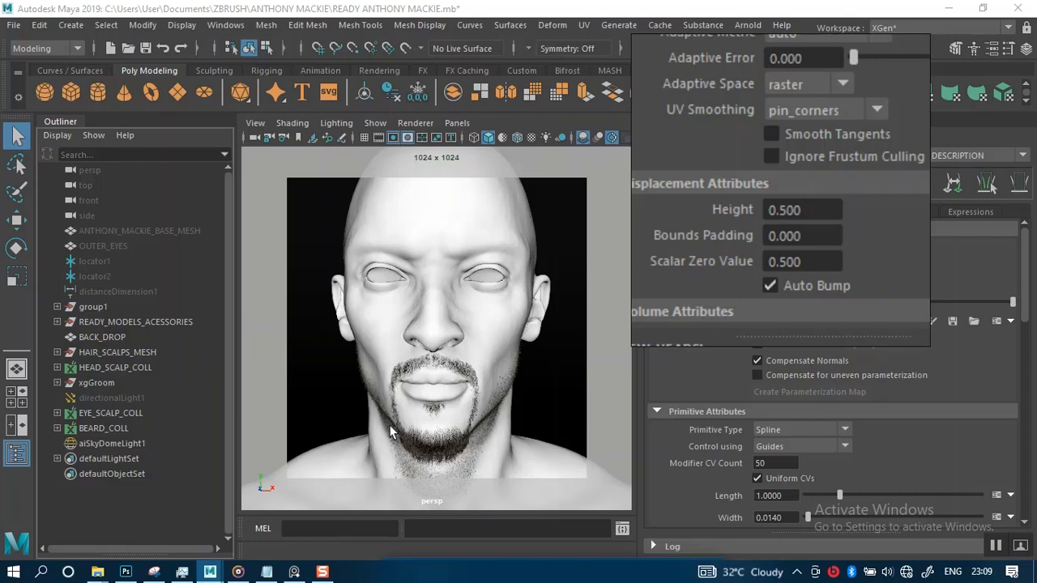
mouse_move(126, 572)
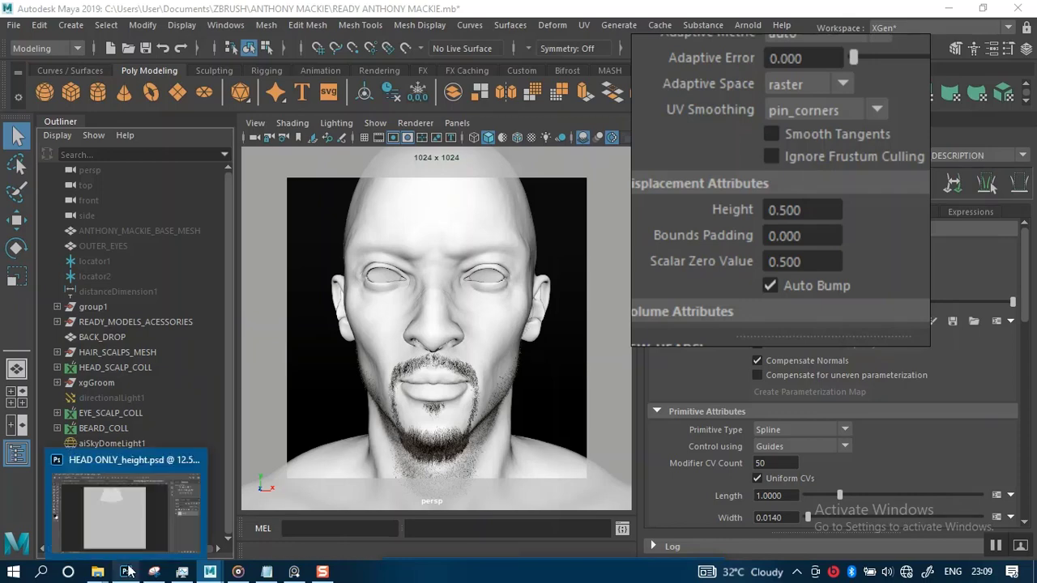
Switch to Photoshop and begin saving a copy of the HEAD ONLY_height document in TIFF format in the ZMAPS folder
left_click(130, 516)
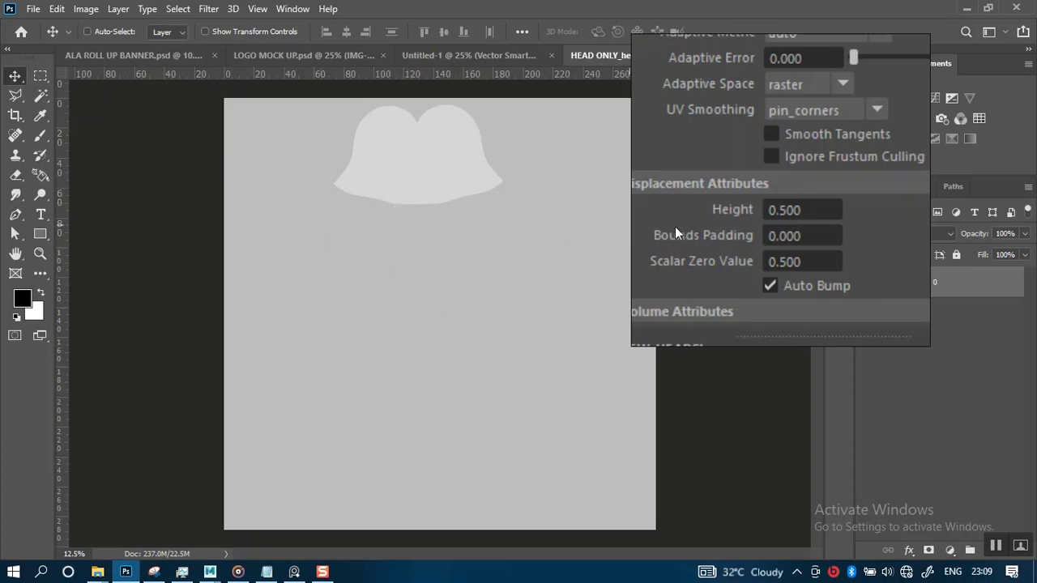
left_click(34, 9)
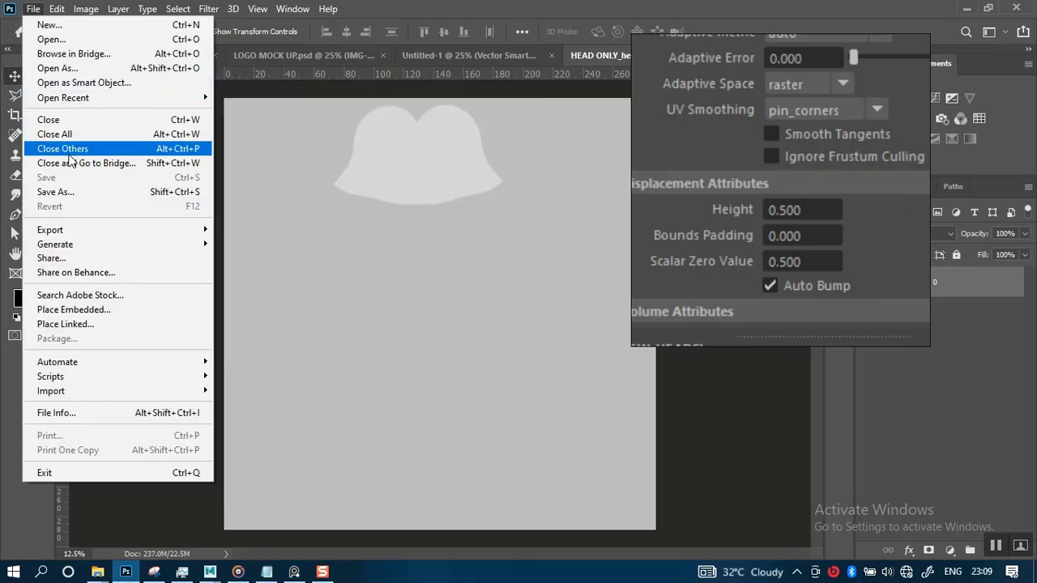
left_click(70, 196)
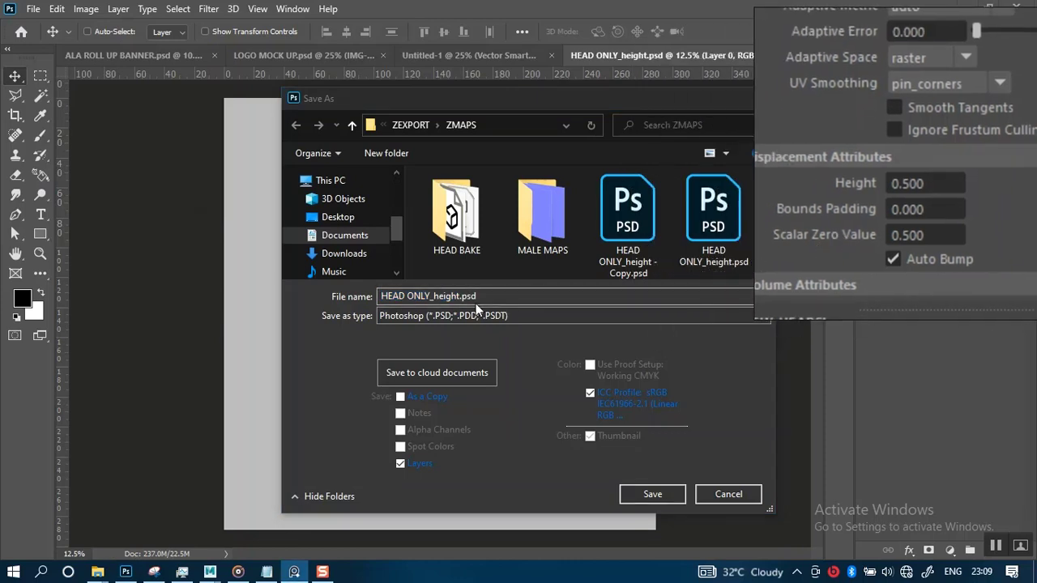
left_click(395, 295)
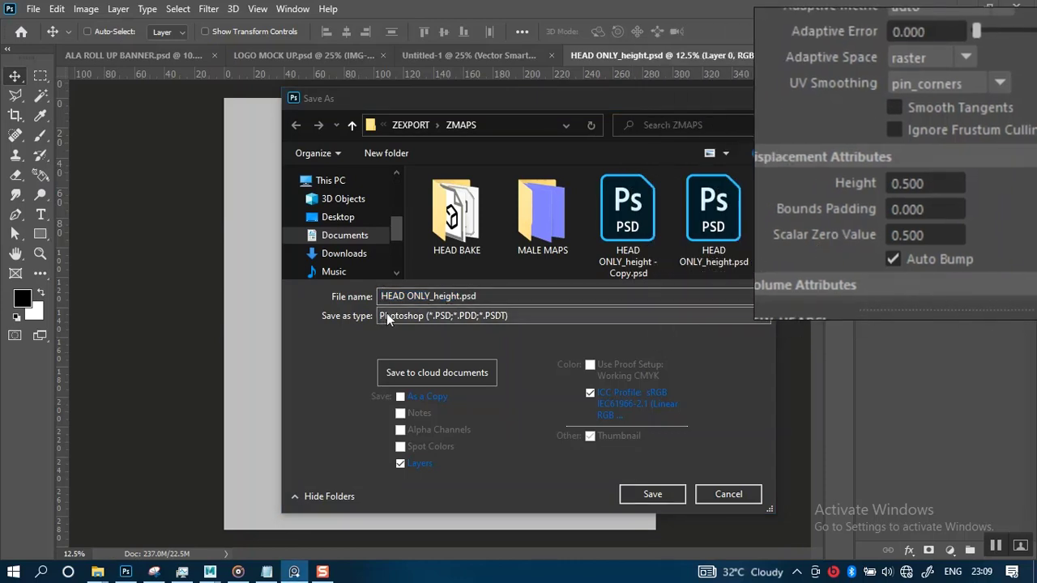
left_click(386, 315)
left_click(410, 399)
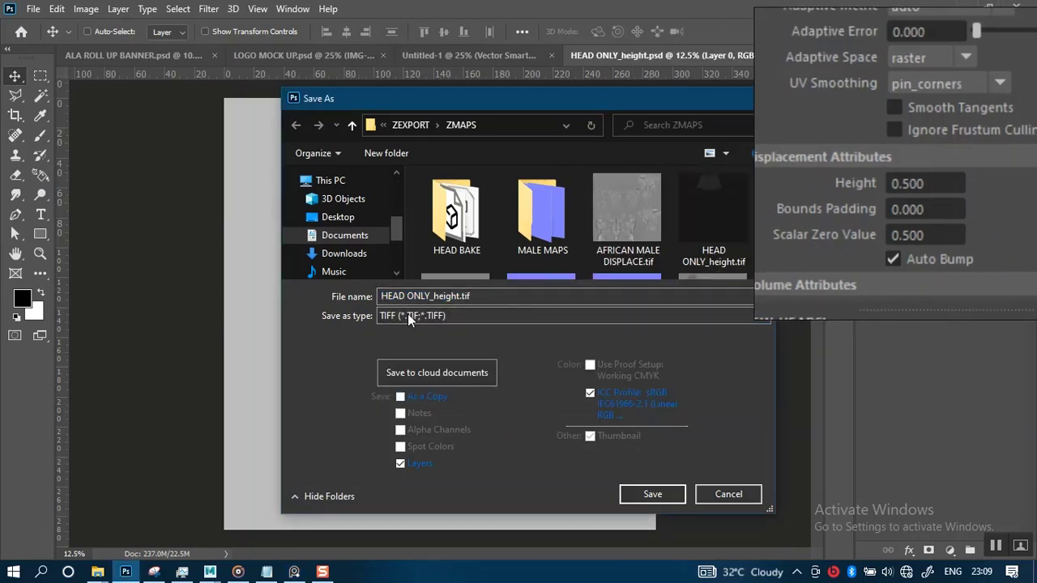
Name the TIFF HEAD ONLY_DISP and save it as 32 bit (Float) with LZW image compression
left_click(461, 297)
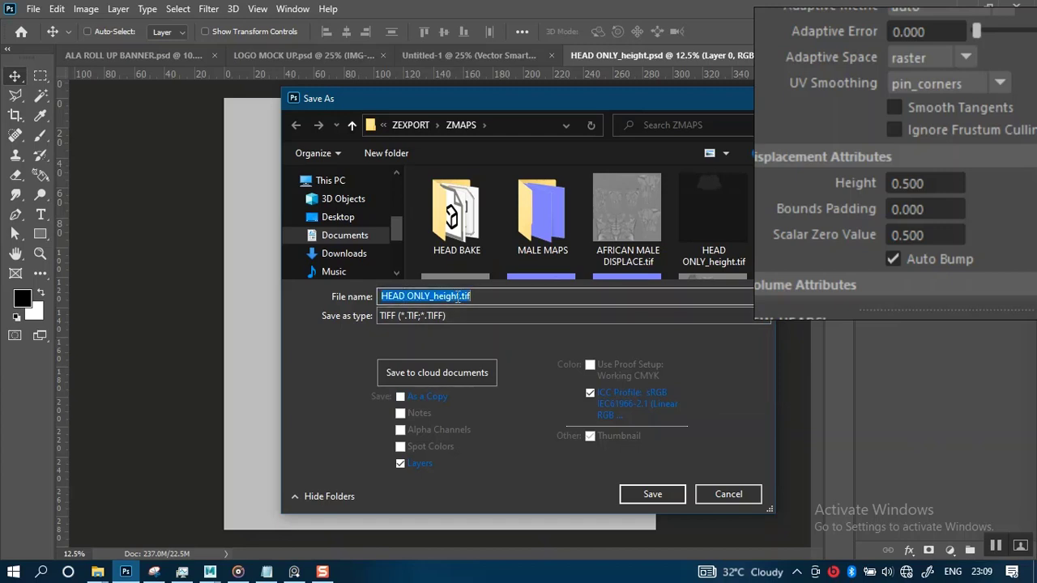
left_click(458, 297)
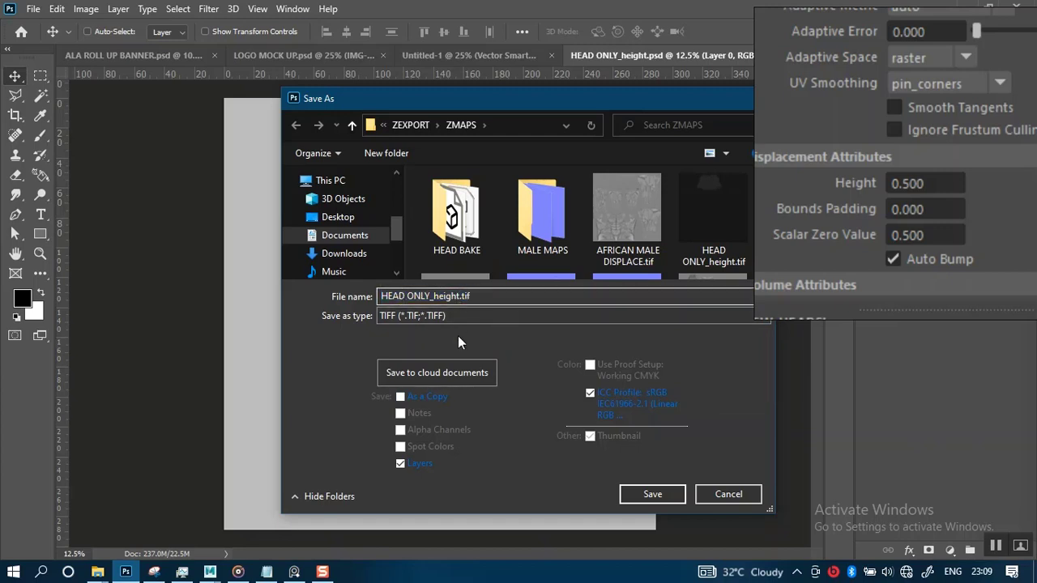
key("BackSpace")
key("BackSpace")
key("BackSpace")
key("BackSpace")
key("BackSpace")
key("BackSpace")
type("DISPLA")
key("BackSpace")
key("BackSpace")
left_click(648, 500)
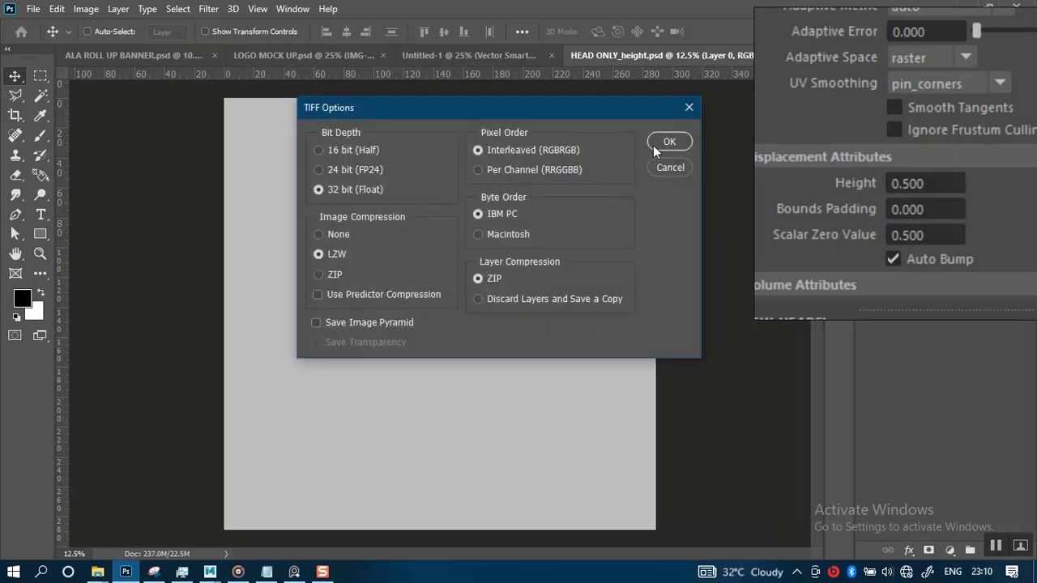
left_click(660, 142)
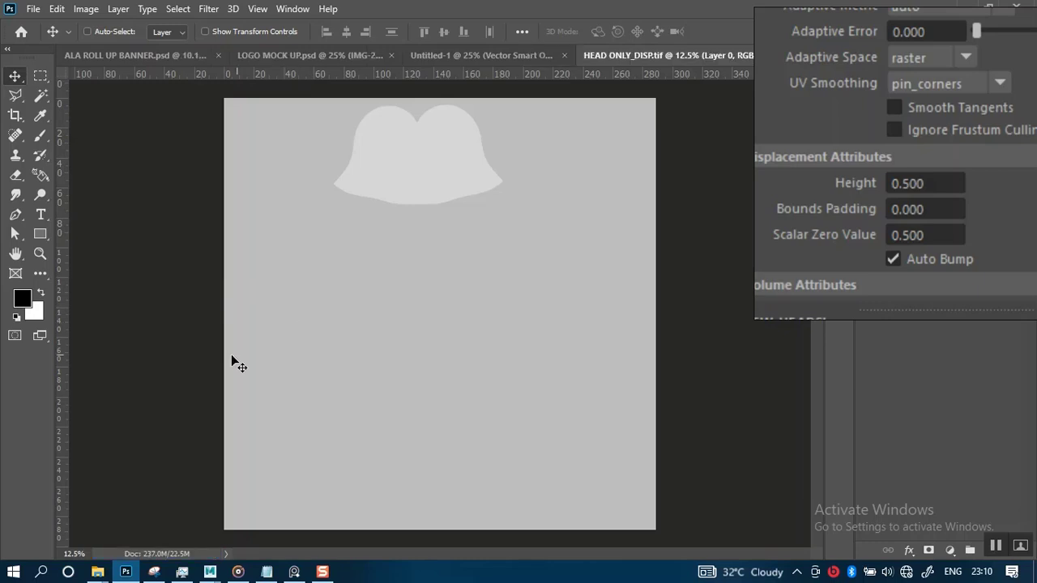
Sample the map's grey background in the foreground Color Picker and compare its brightness with the reference's Scalar Zero Value
left_click(22, 299)
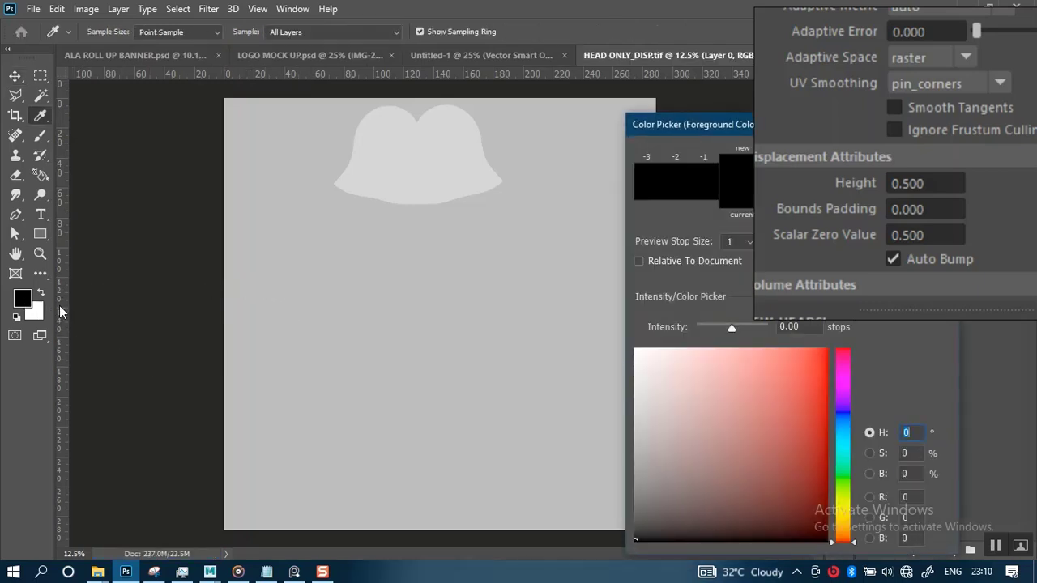
left_click(300, 295)
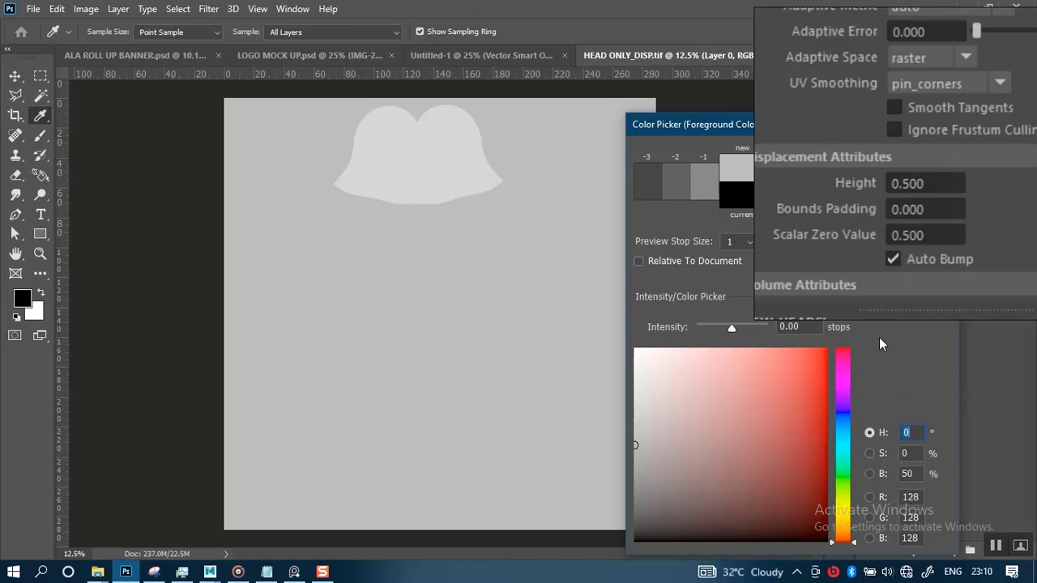
scroll(866, 294, "up", 1)
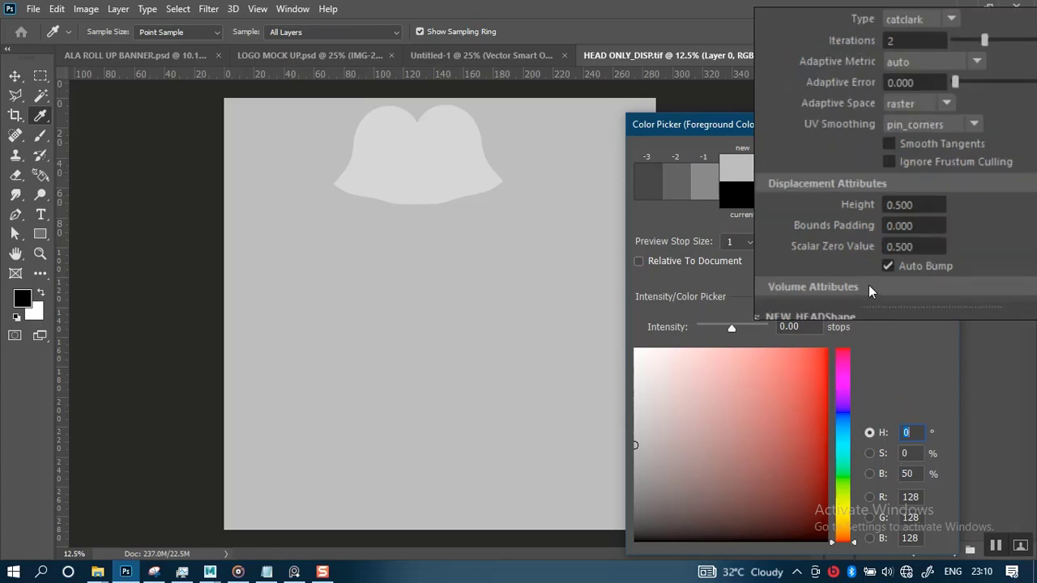
scroll(869, 285, "down", 1)
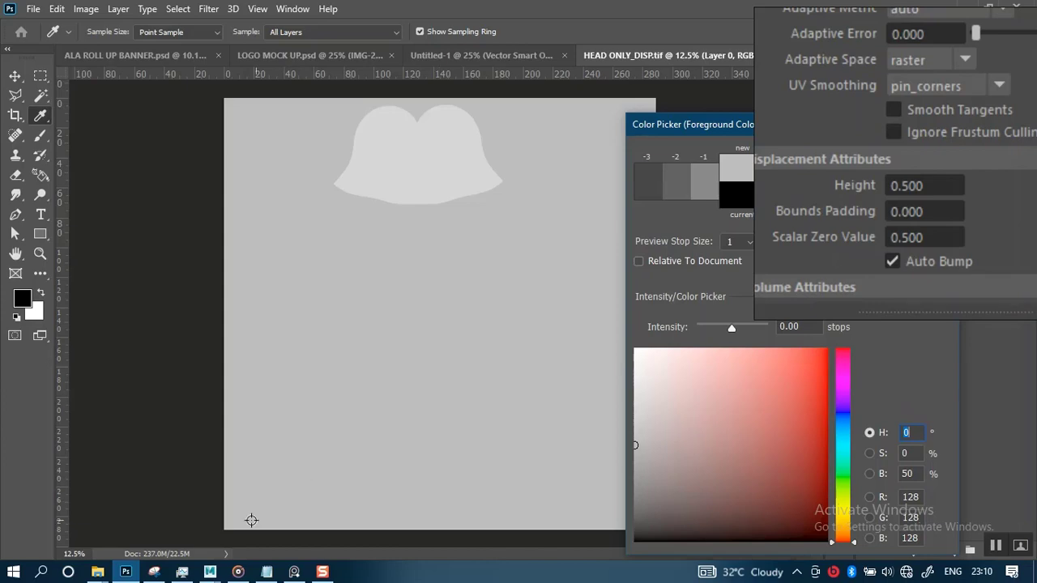
Locate and select HEAD ONLY_DISP.tif in the ZMAPS folder in File Explorer
mouse_move(98, 572)
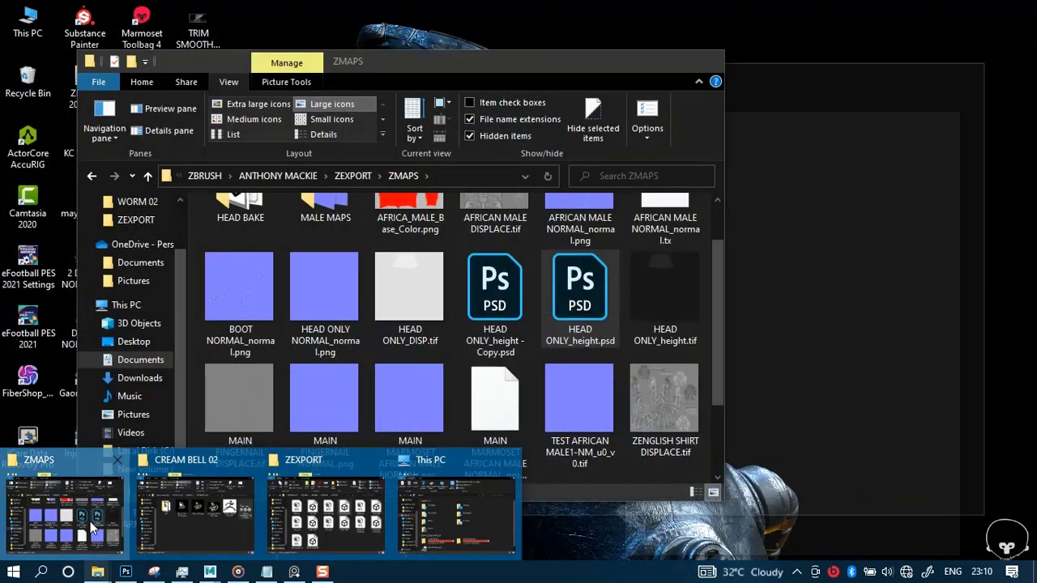
left_click(77, 514)
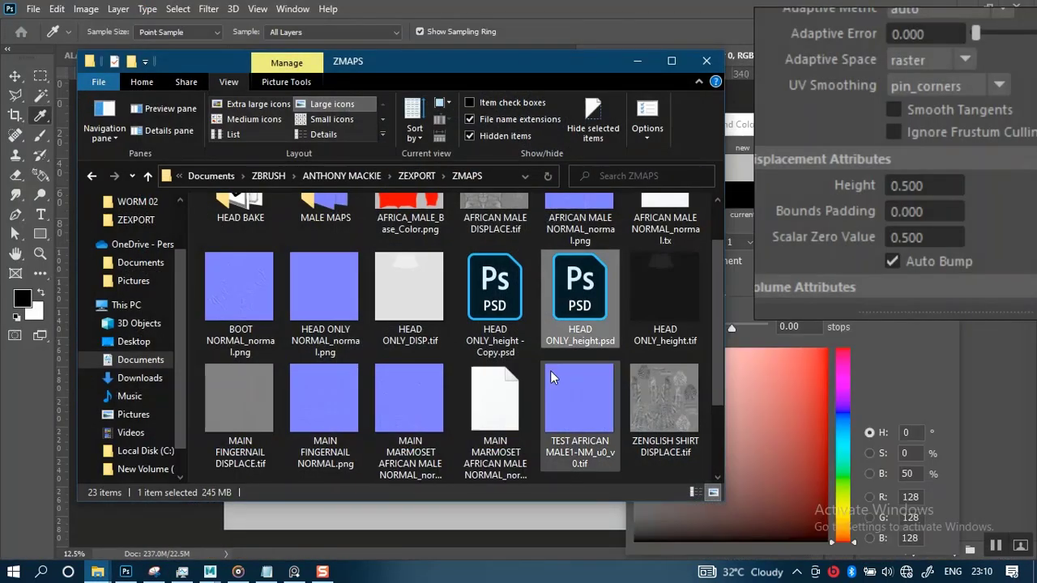
left_click(410, 301)
Switch to the Maya scene with the bearded head, select the head mesh, and move the reference board clear of its attributes
mouse_move(210, 572)
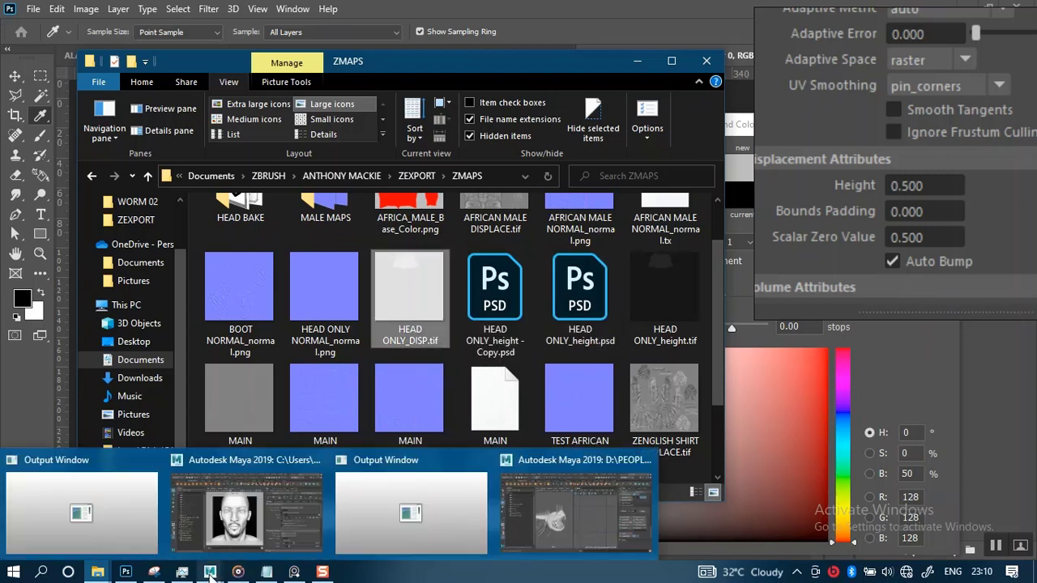
left_click(254, 535)
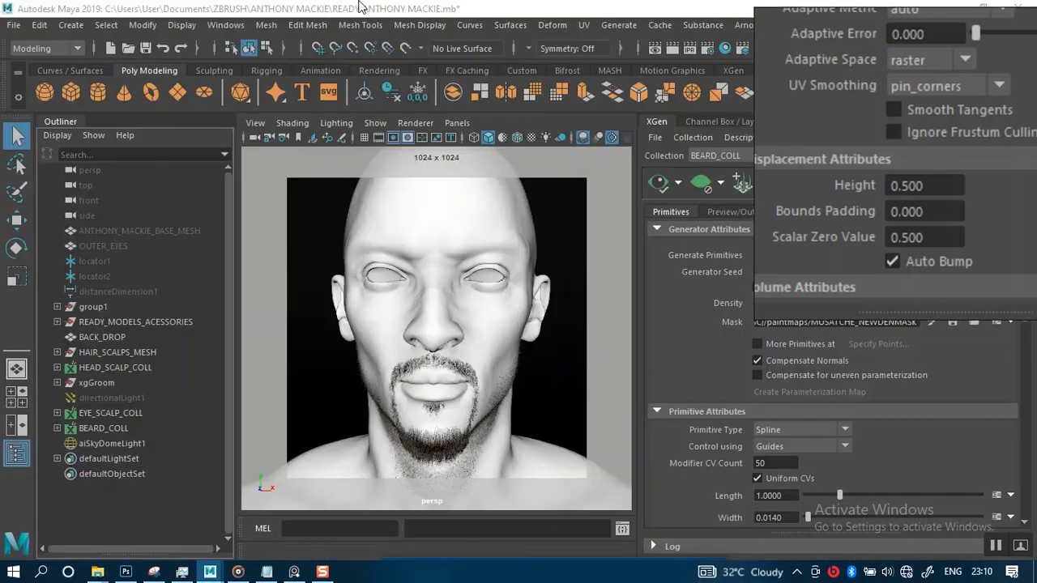
left_click(434, 214)
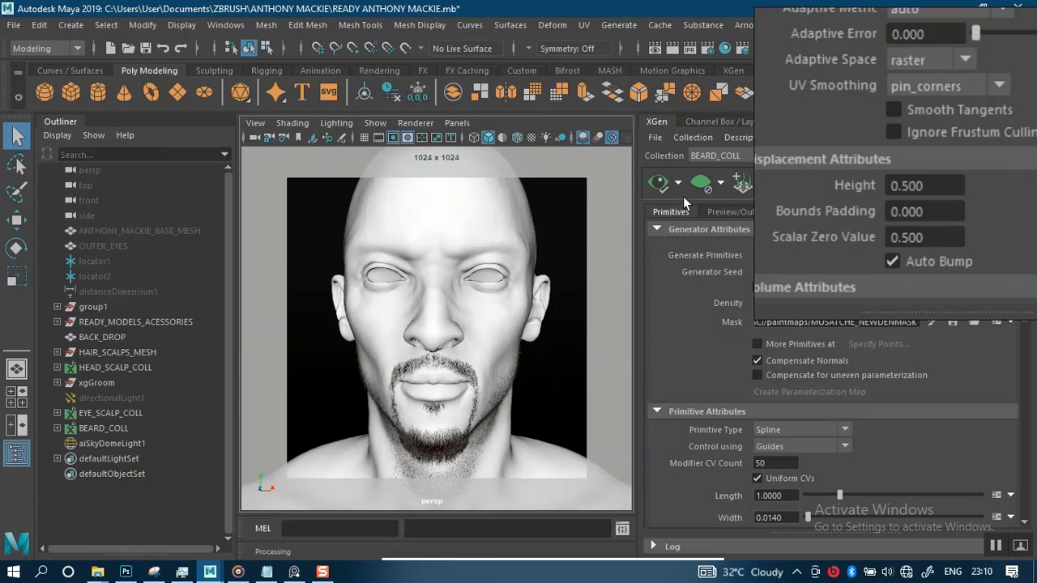
left_click_drag(855, 220, 119, 232)
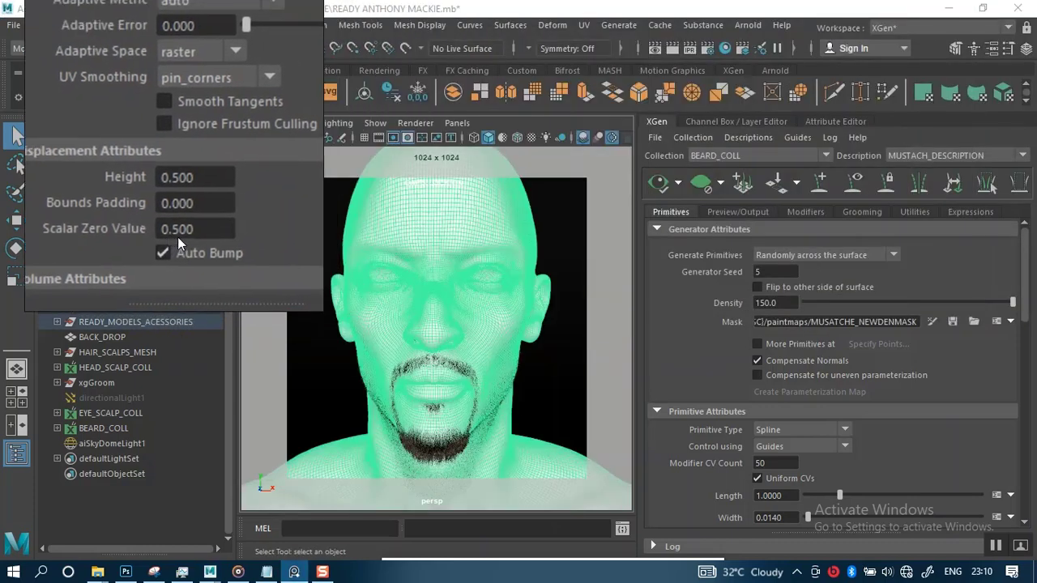
Show the Arnold attributes of HIGH_AFRICAN_MALEShape, down to the Subdivision and Displacement Attributes groups
left_click(837, 122)
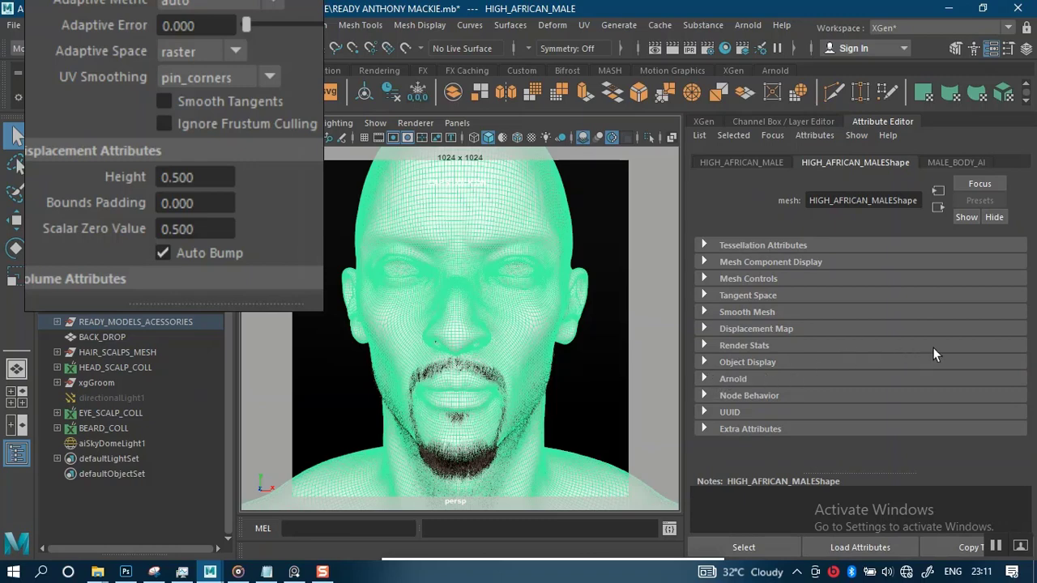
left_click(712, 378)
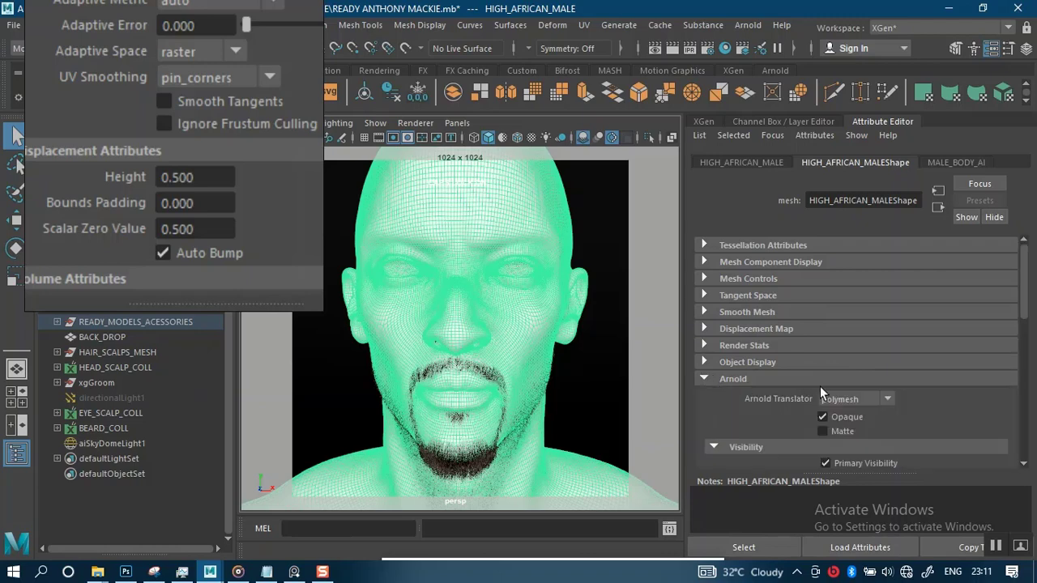
left_click_drag(1027, 311, 1034, 381)
scroll(869, 381, "down", 6)
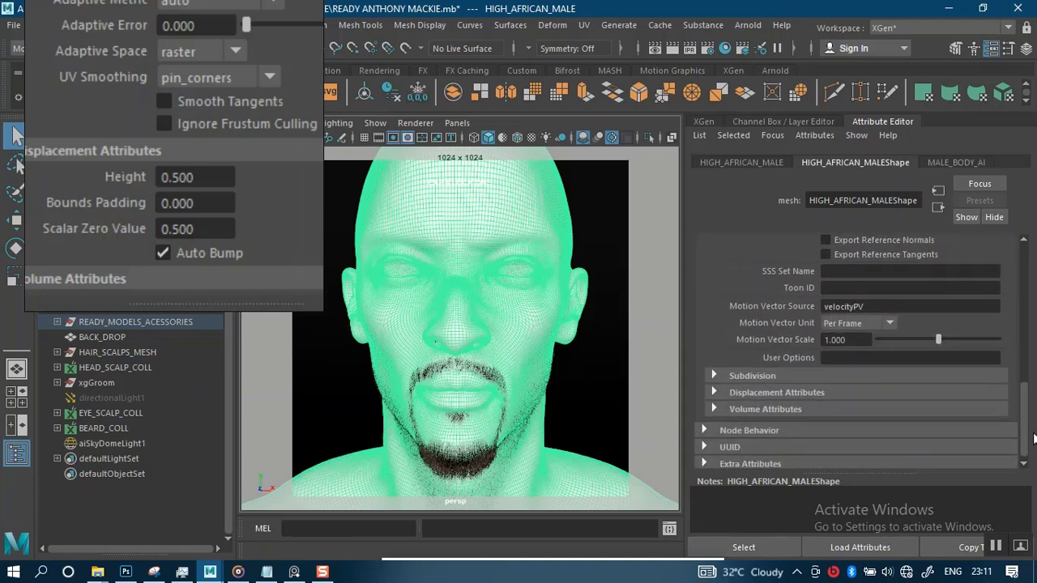
Expand the head shape's Subdivision group, review the catclark type options, and expand its Displacement Attributes
left_click(752, 368)
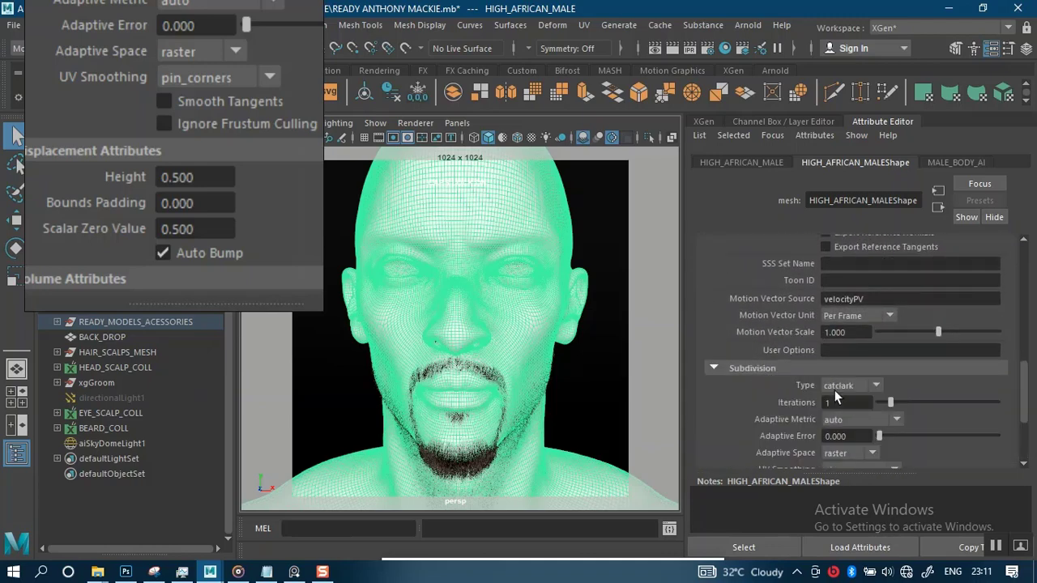
left_click(873, 387)
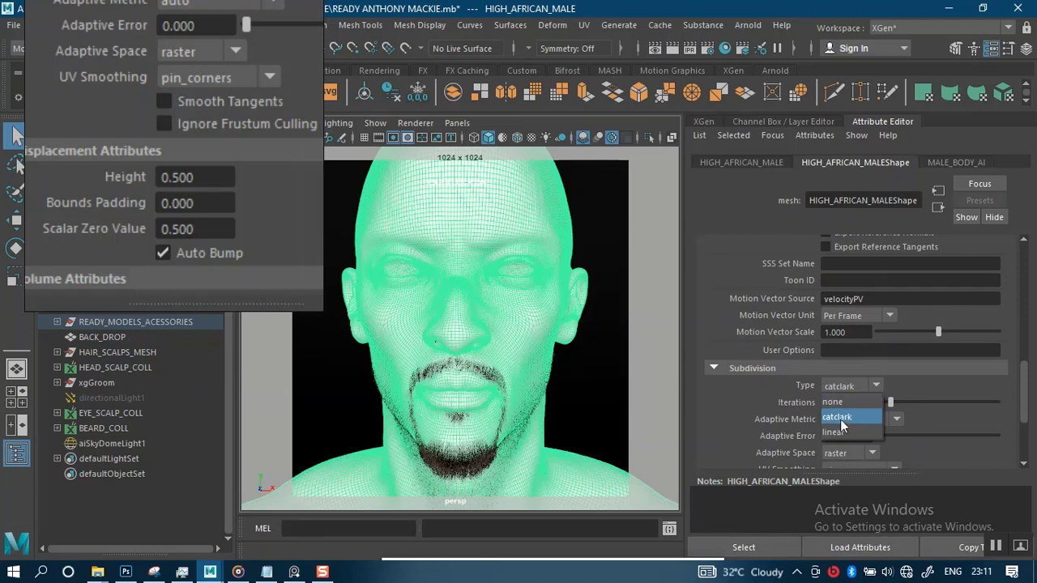
left_click_drag(1023, 383, 1025, 412)
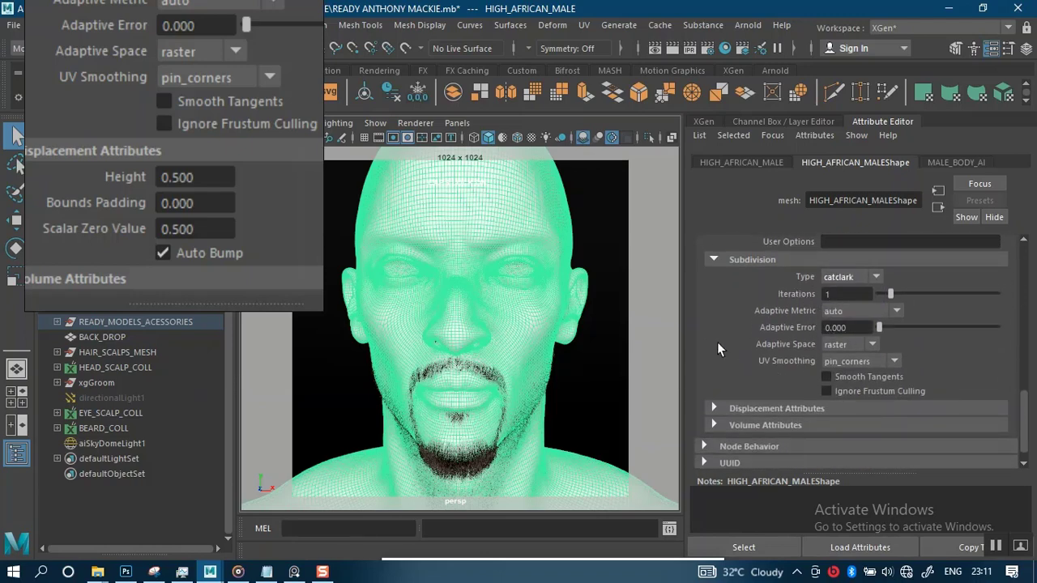
left_click(731, 410)
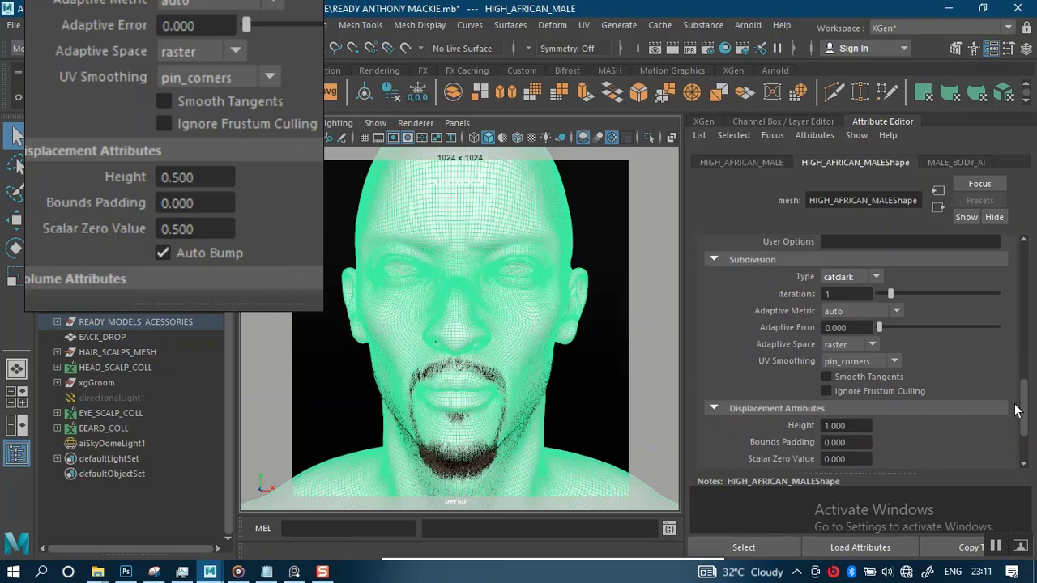
left_click_drag(1022, 413, 1025, 437)
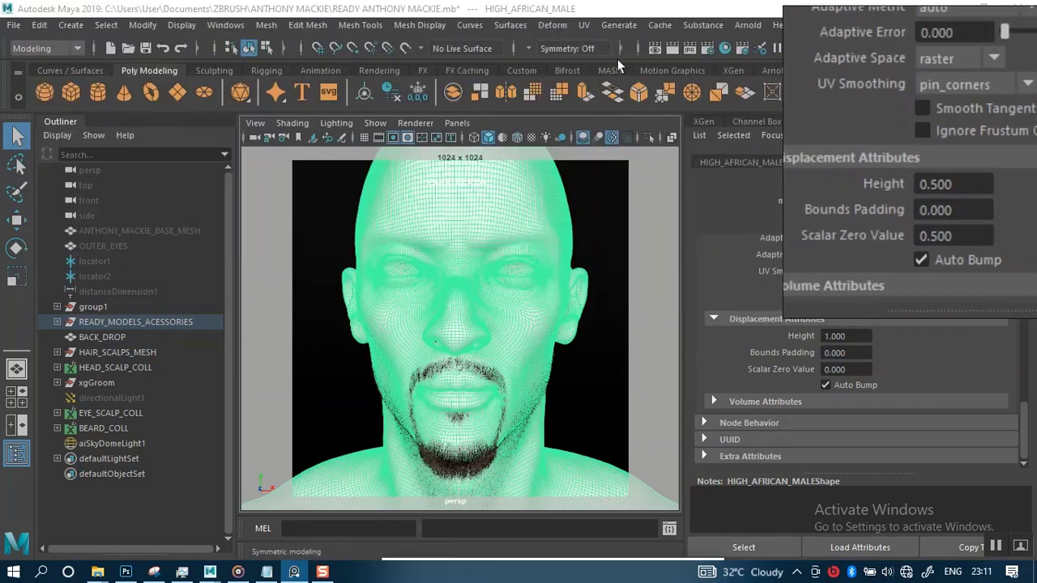
Show the Arnold tools, open the Hypershade, and bring the Create Displacement Shader node graph into view on the reference board
left_click(767, 72)
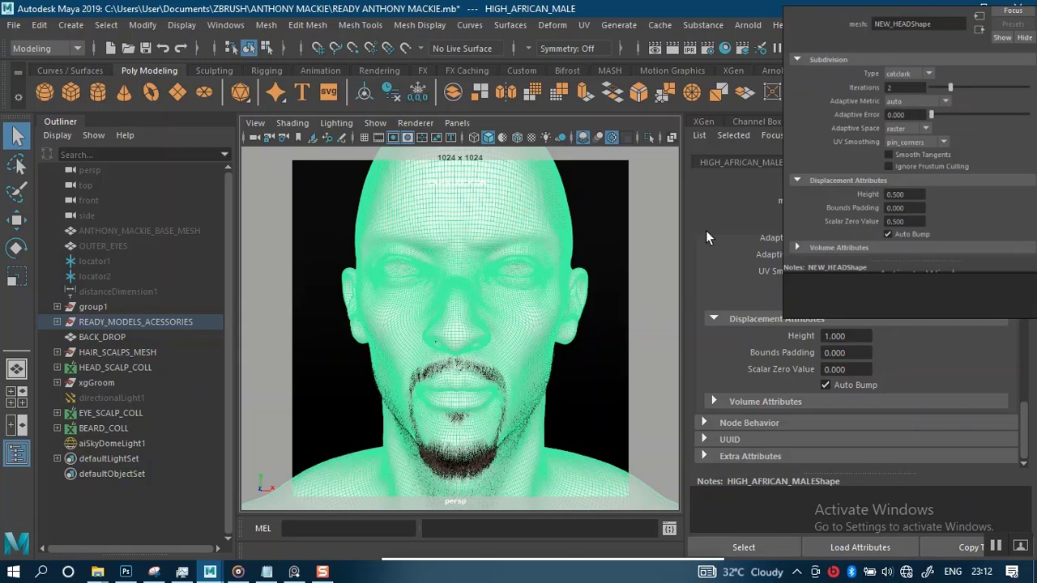
left_click(1001, 551)
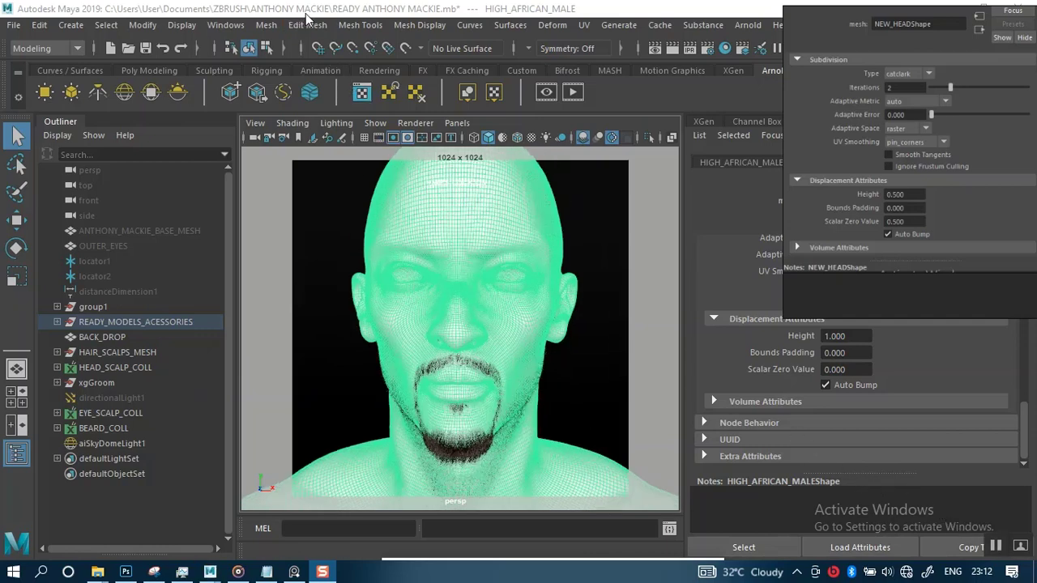
left_click(223, 26)
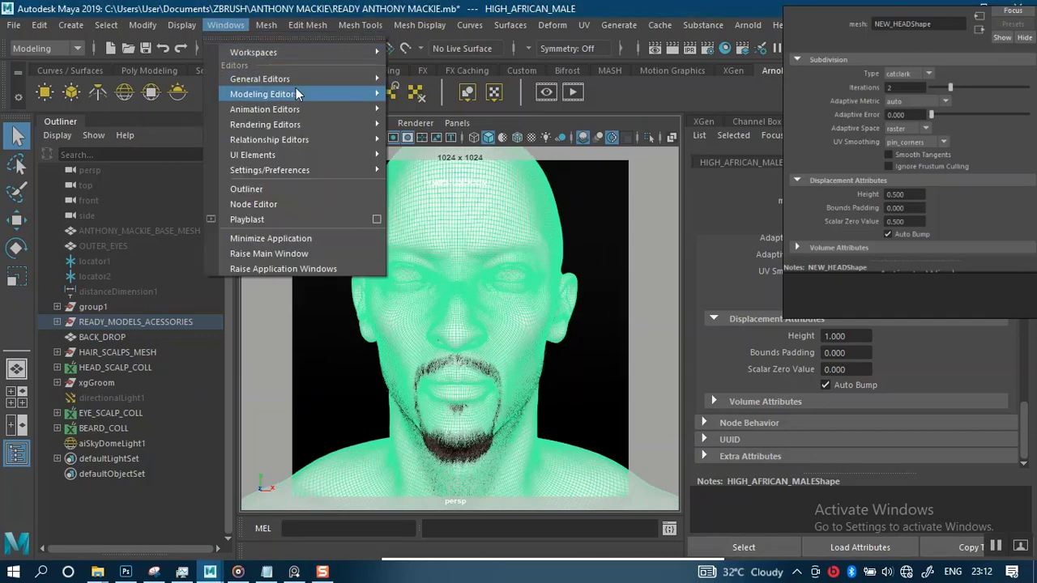
mouse_move(307, 127)
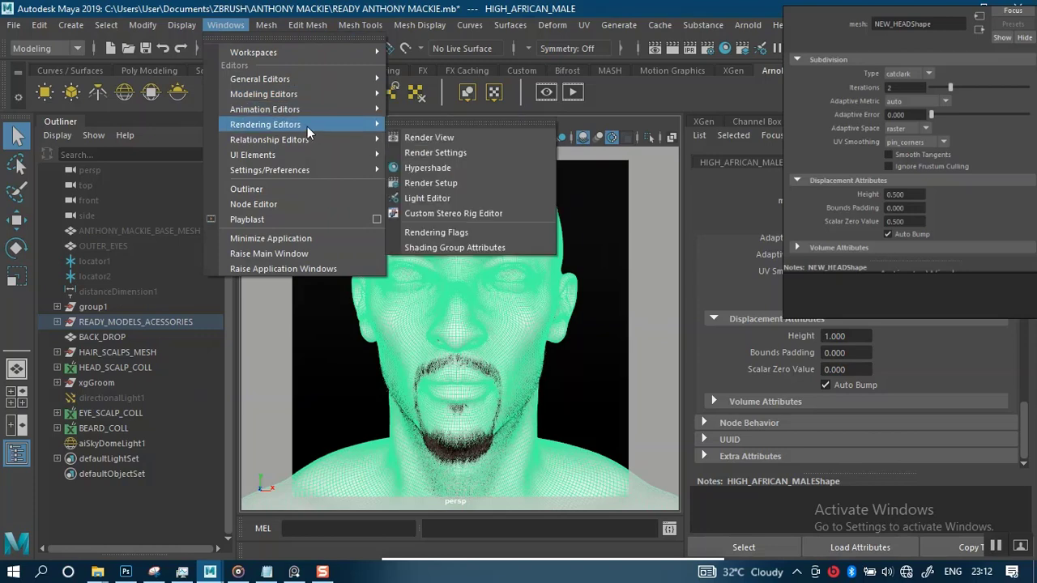
left_click(416, 139)
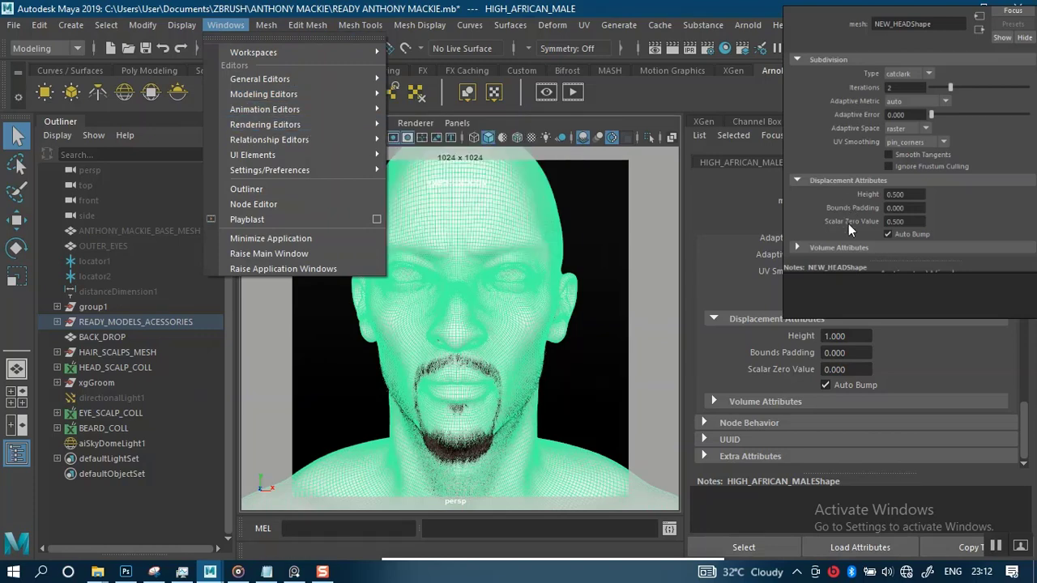
mouse_move(308, 127)
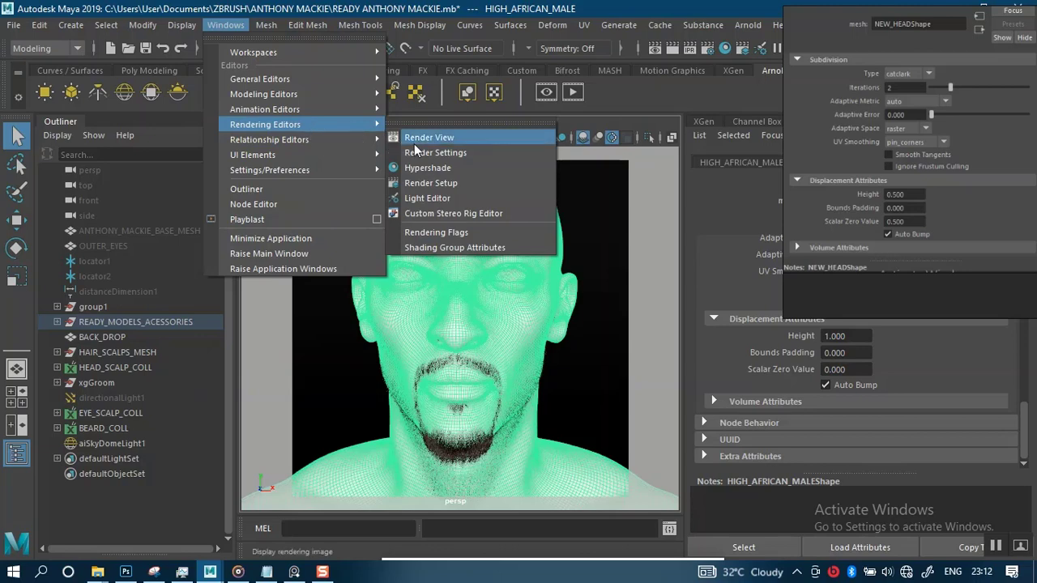
left_click(423, 170)
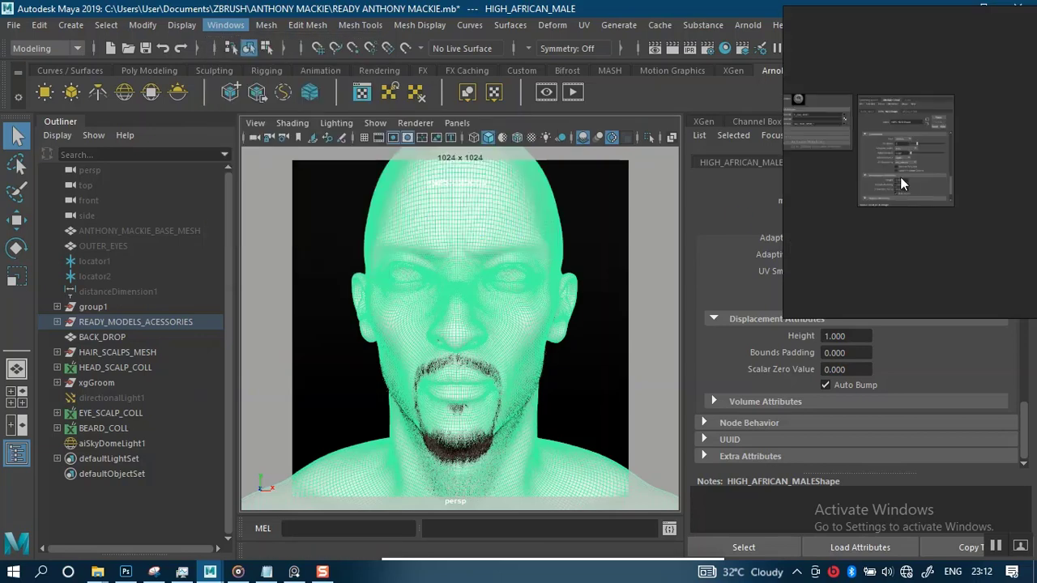
scroll(902, 213, "up", 5)
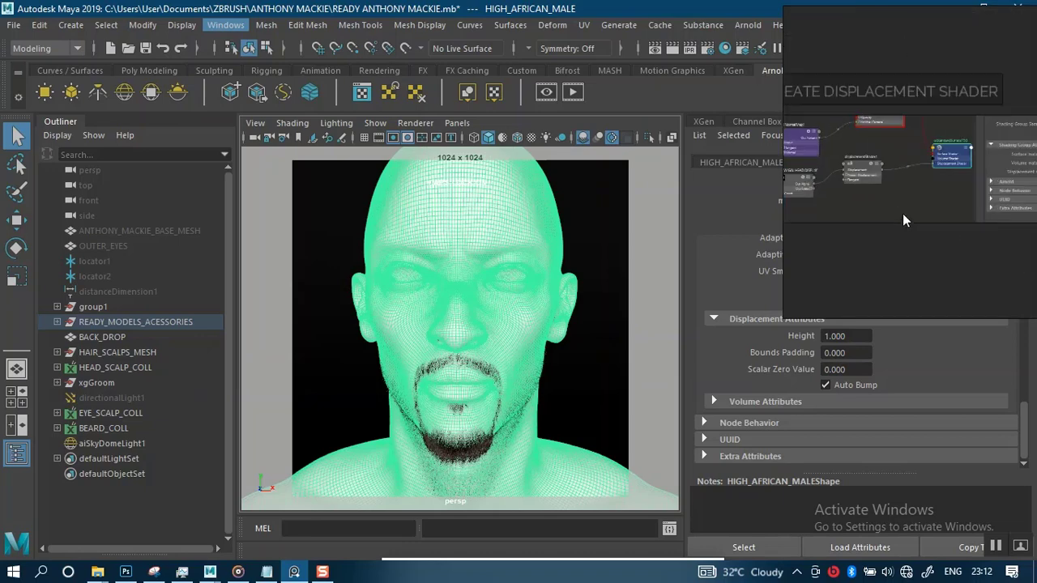
Examine on the reference board how the displacement texture's Out Alpha feeds displacementShader1 and how that shader feeds the shading group
scroll(835, 213, "up", 5)
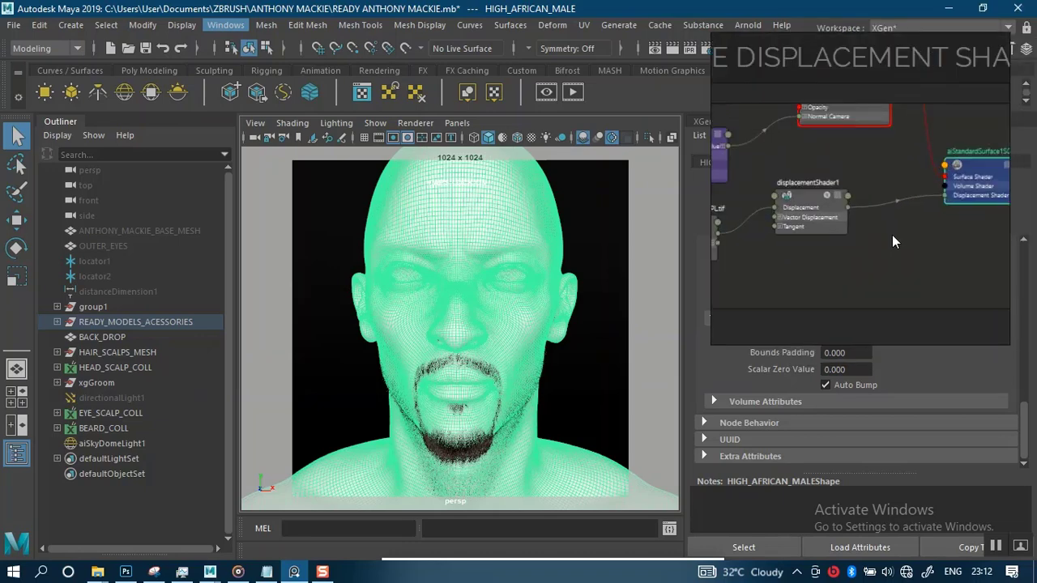
scroll(851, 231, "up", 4)
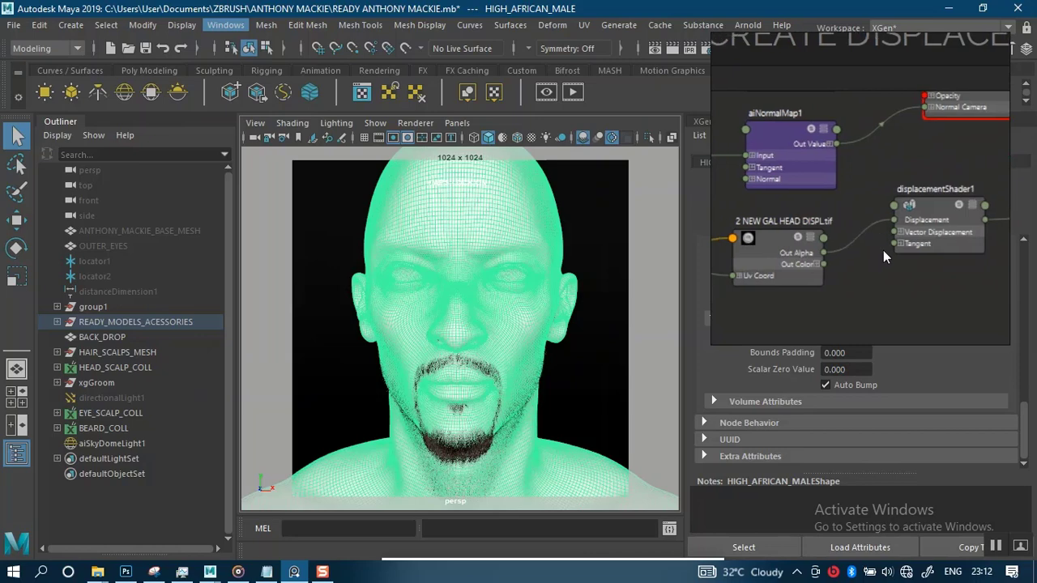
left_click_drag(882, 251, 848, 252)
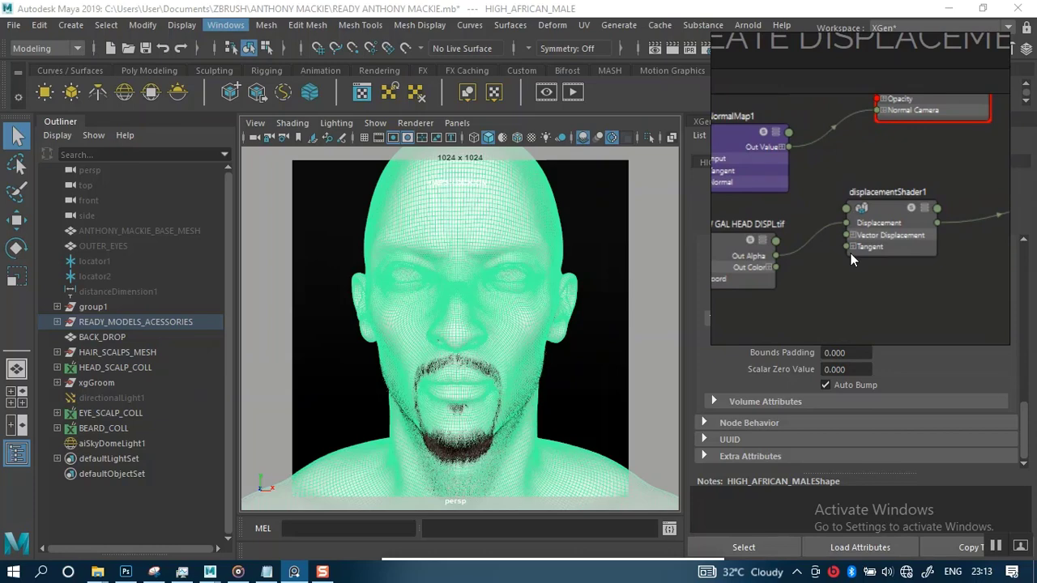
scroll(857, 244, "down", 4)
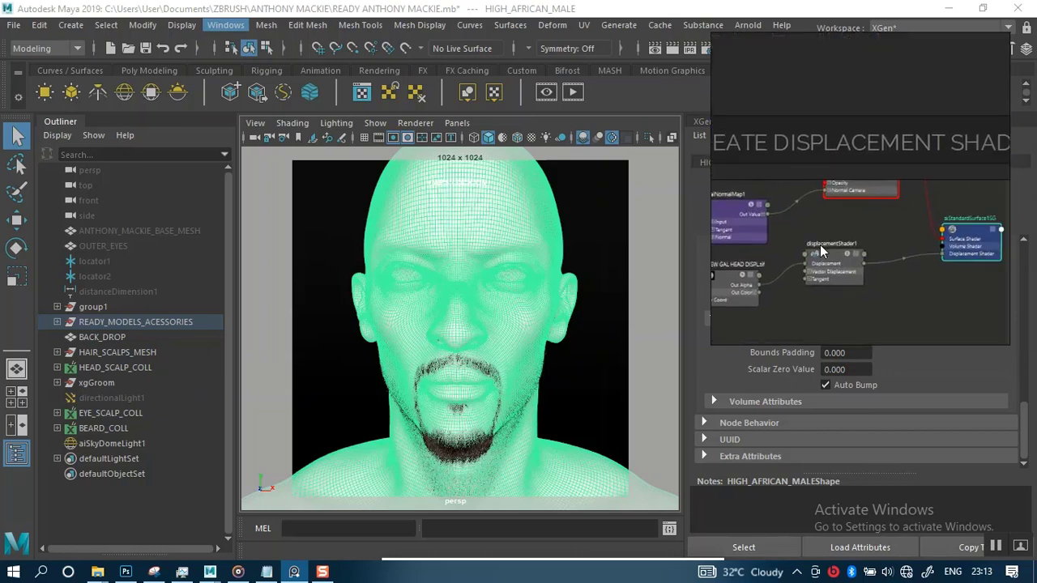
scroll(864, 247, "up", 4)
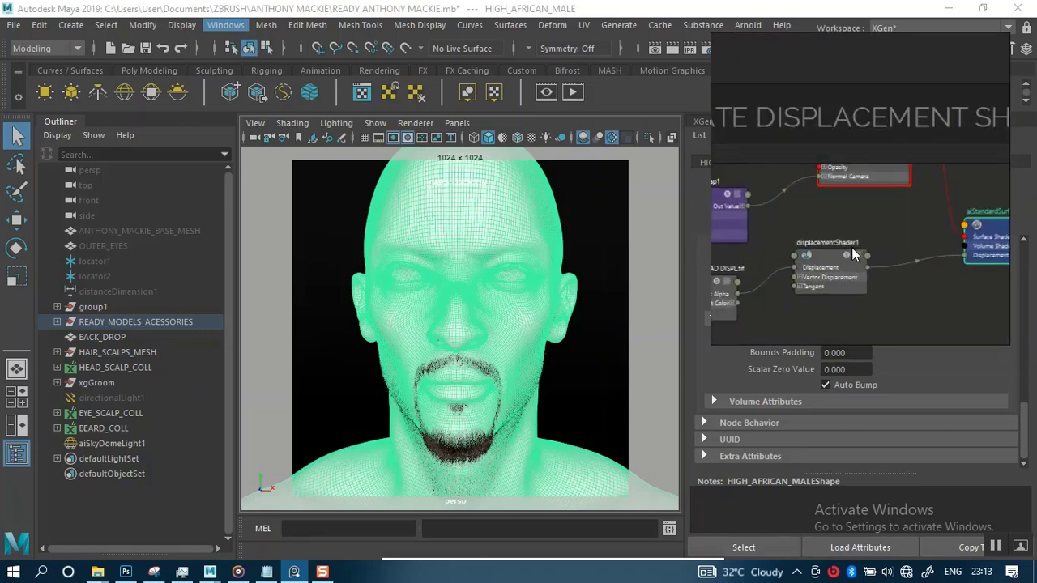
left_click_drag(873, 239, 888, 233)
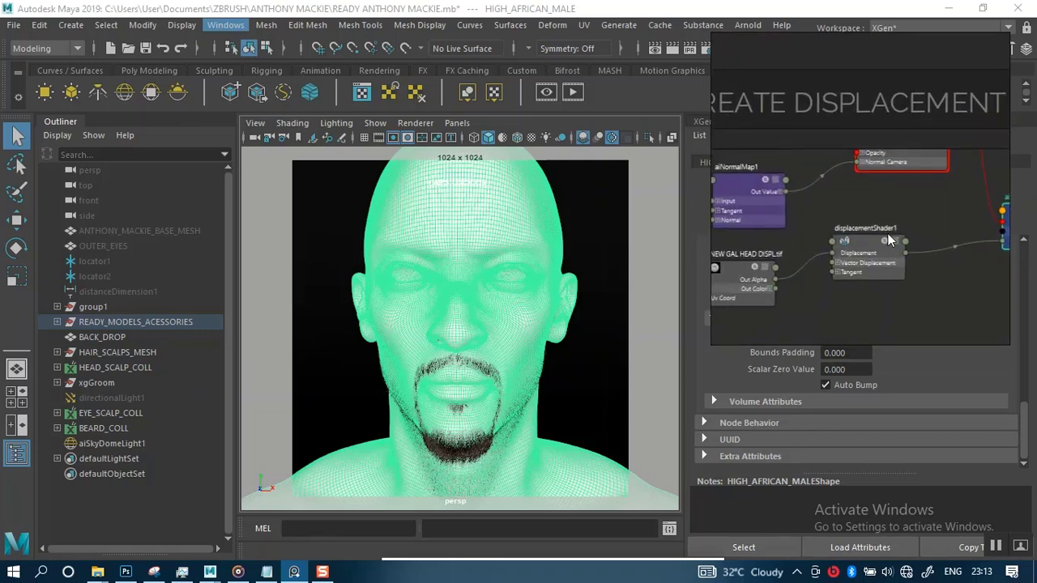
middle_click_drag(856, 262, 831, 262)
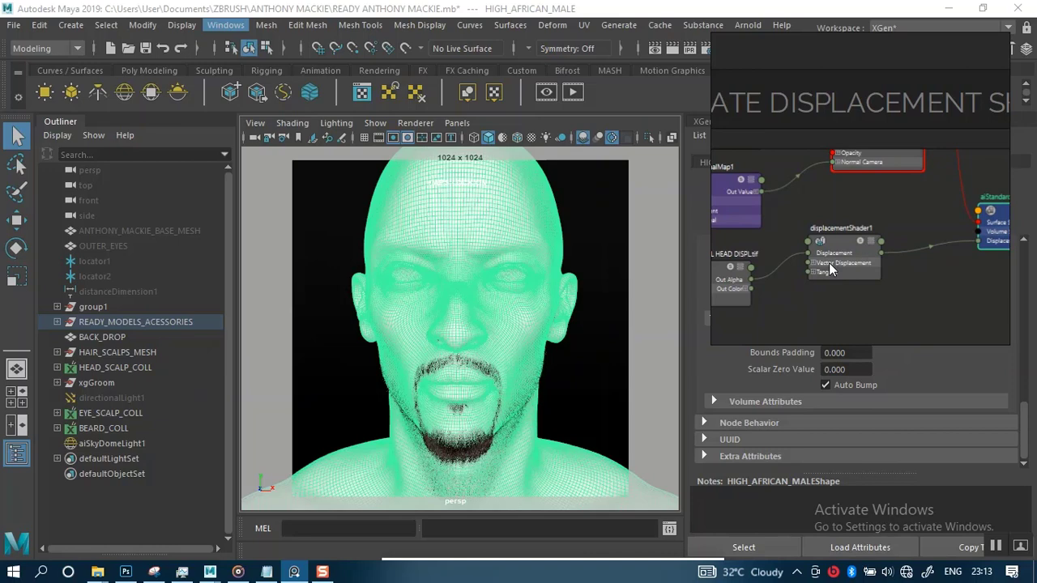
scroll(830, 270, "up", 3)
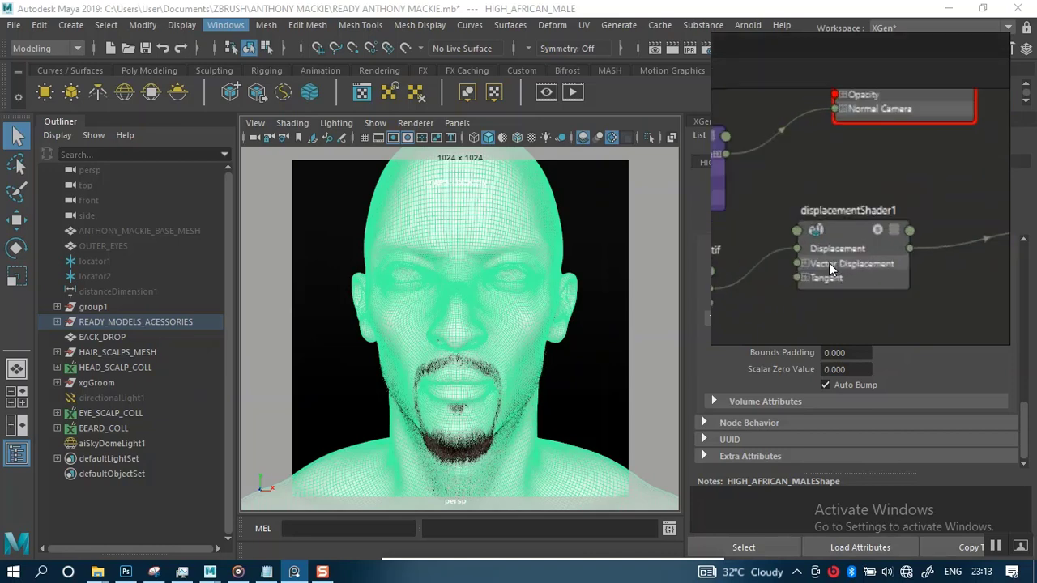
scroll(829, 264, "down", 2)
scroll(829, 262, "up", 3)
mouse_move(839, 246)
middle_mouse_down()
mouse_move(854, 236)
mouse_move(844, 234)
middle_mouse_up()
scroll(843, 235, "down", 5)
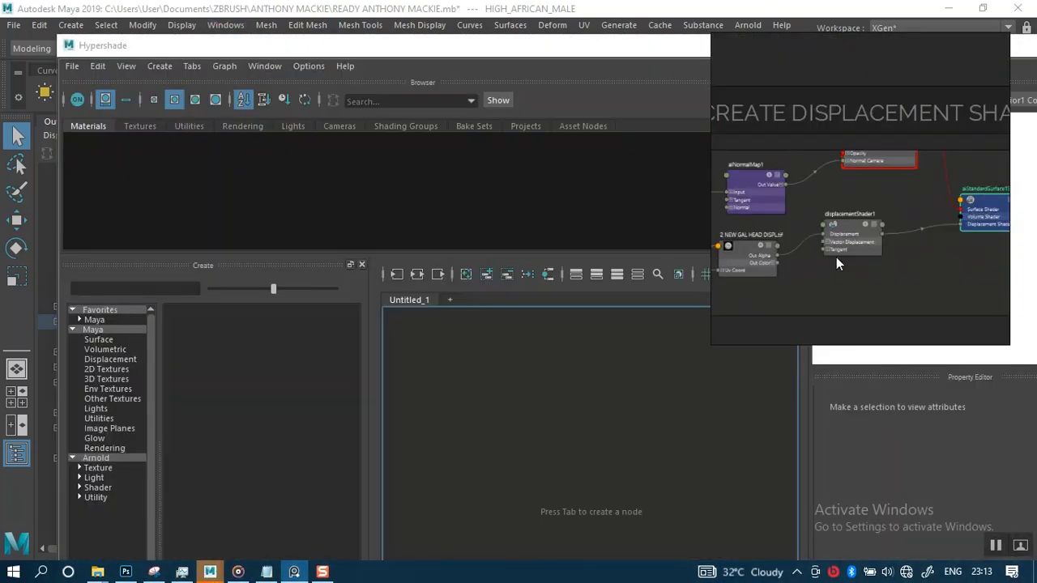
scroll(836, 257, "up", 2)
middle_click_drag(836, 257, 859, 251)
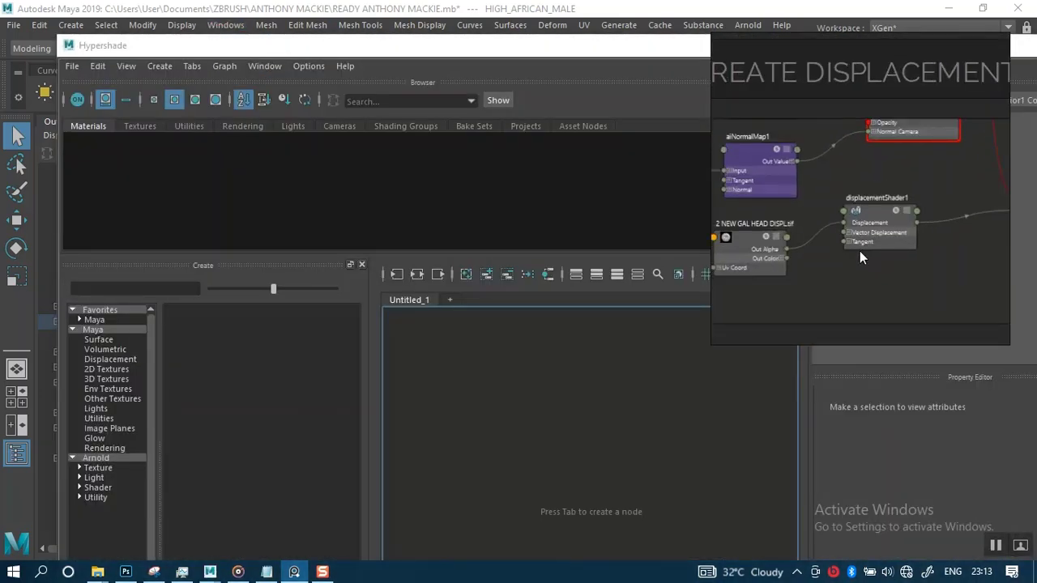
Examine the Shading Group Attributes on the reference board, including the surface and displacement material entries
middle_click_drag(860, 252, 740, 268)
mouse_move(810, 260)
middle_mouse_down()
mouse_move(702, 239)
mouse_move(700, 257)
middle_mouse_up()
middle_click_drag(780, 261, 708, 248)
mouse_move(857, 238)
middle_mouse_down()
mouse_move(807, 238)
mouse_move(914, 233)
middle_mouse_up()
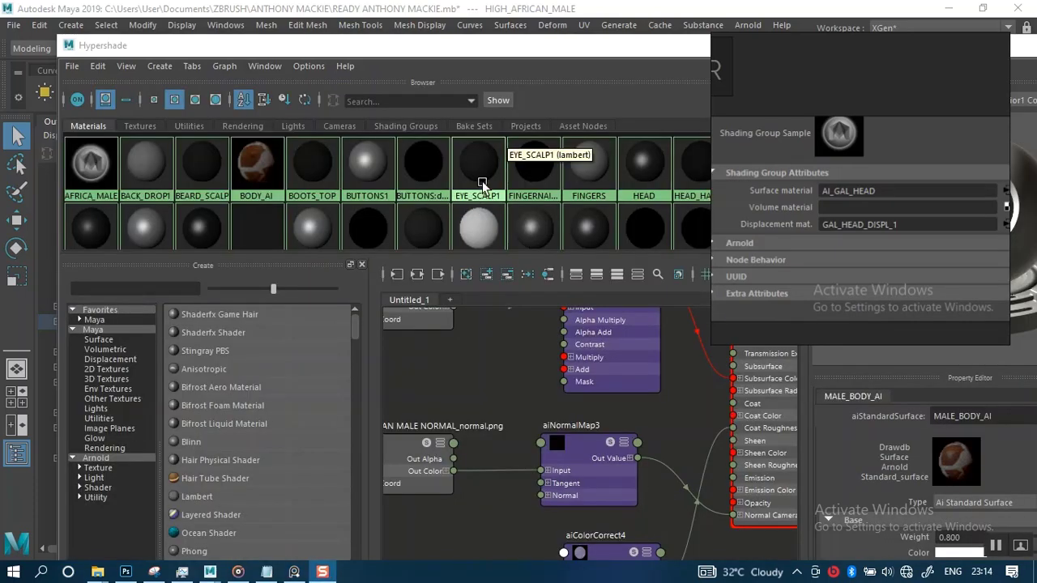
Maximize the Hypershade window and delete the unconnected aiNormalMap2 node from the body material's graph
left_click_drag(452, 48, 347, 3)
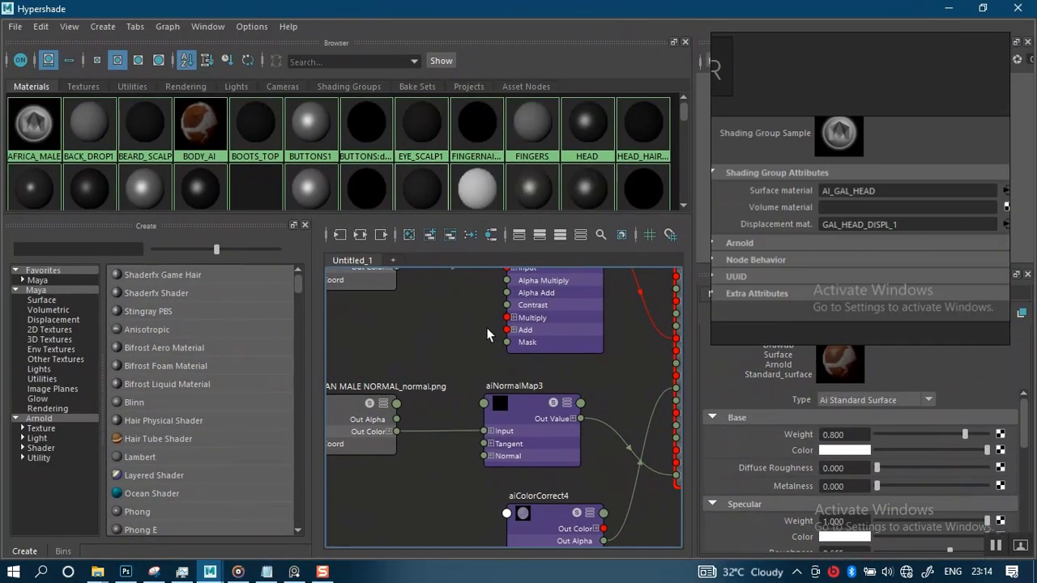
scroll(536, 434, "down", 2)
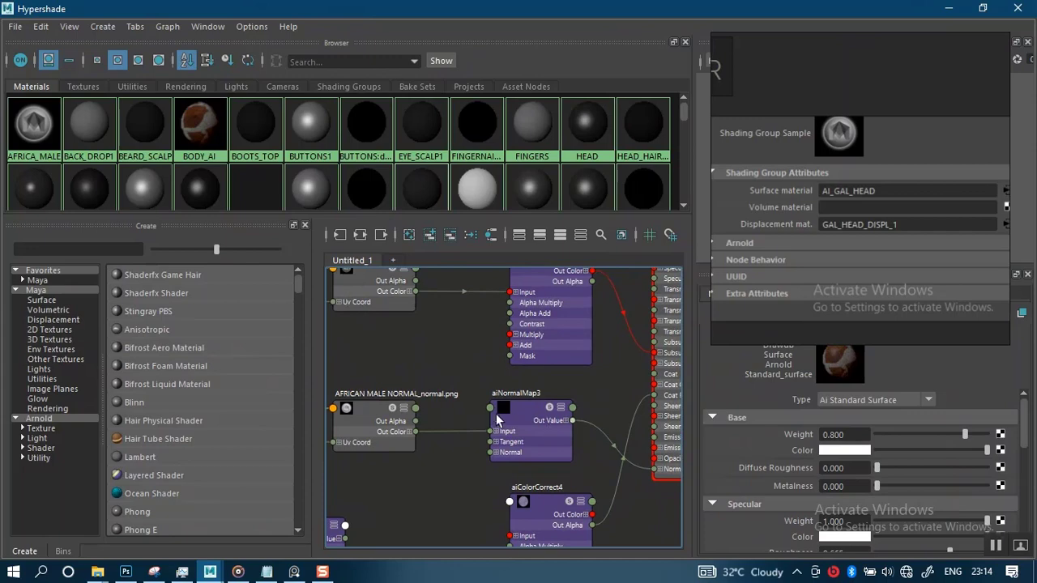
scroll(510, 415, "down", 3)
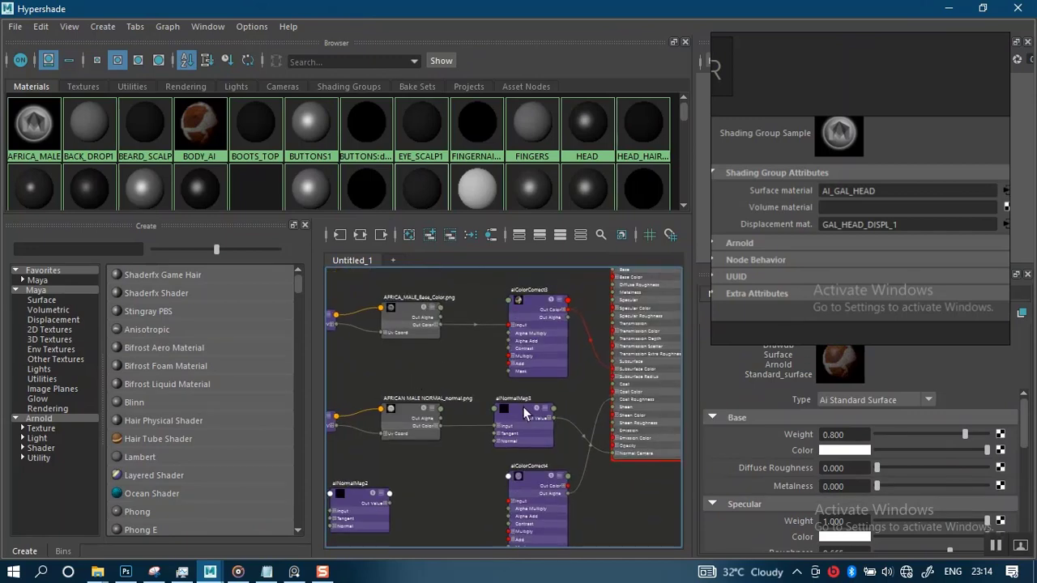
middle_click_drag(472, 441, 481, 394)
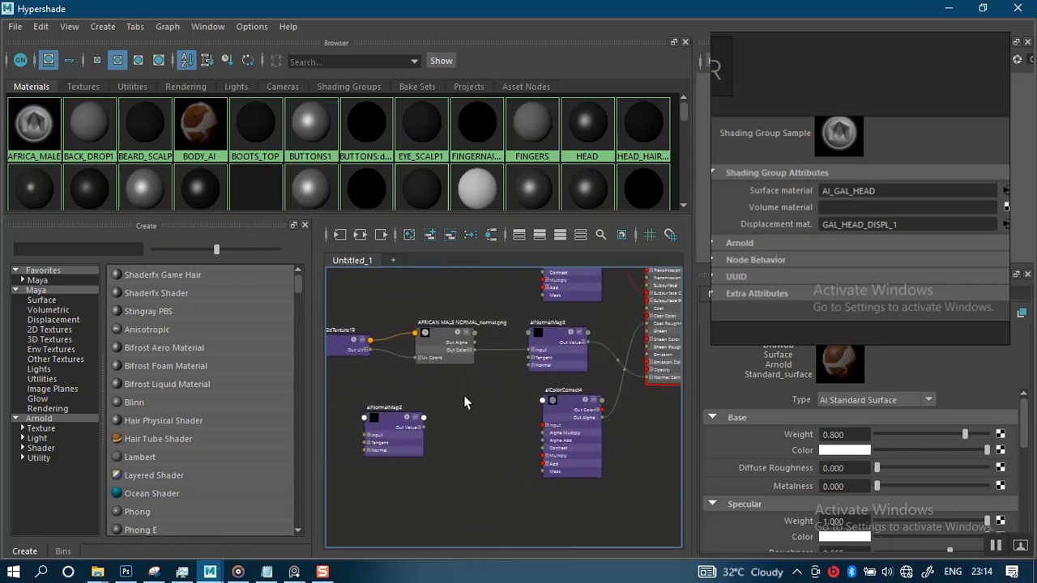
scroll(463, 396, "up", 2)
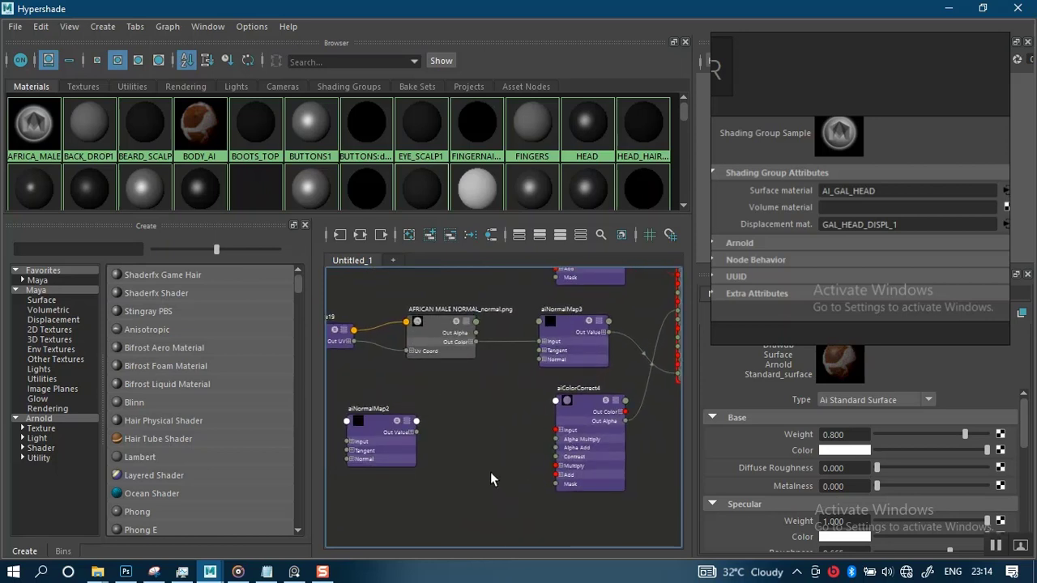
left_click(382, 428)
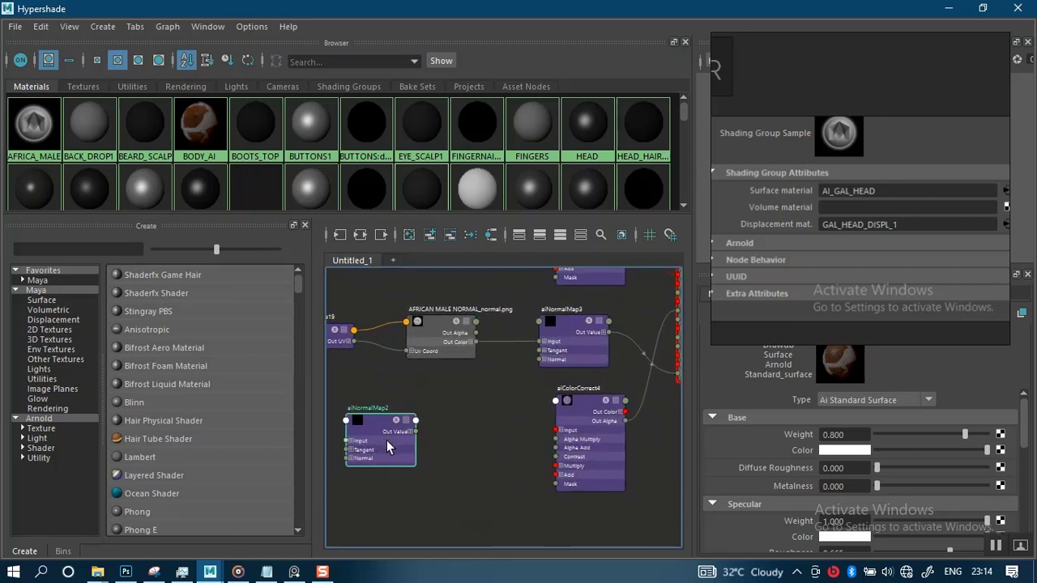
key("Delete")
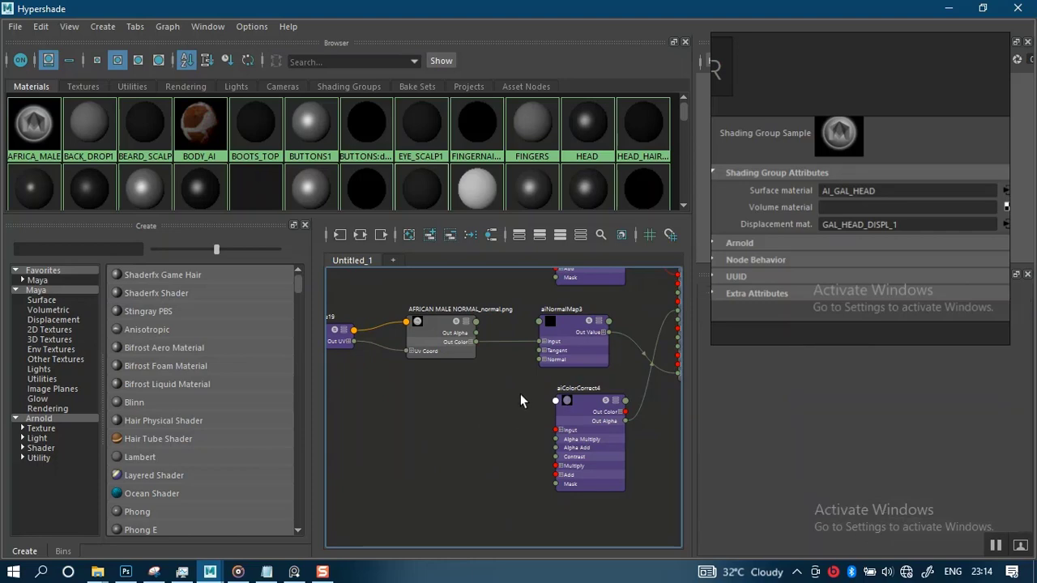
Check the aiNormalMap3 node's attributes and collapse the aiColorCorrect4 node to its compact display
middle_click_drag(500, 397, 419, 430, "alt")
right_click_drag(485, 405, 505, 369, "alt")
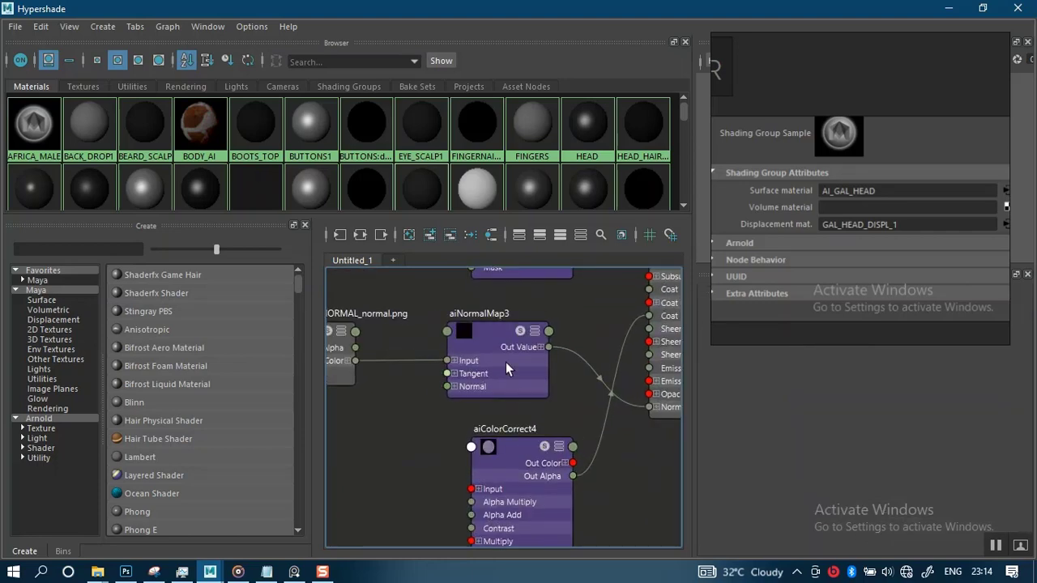
left_click(492, 336)
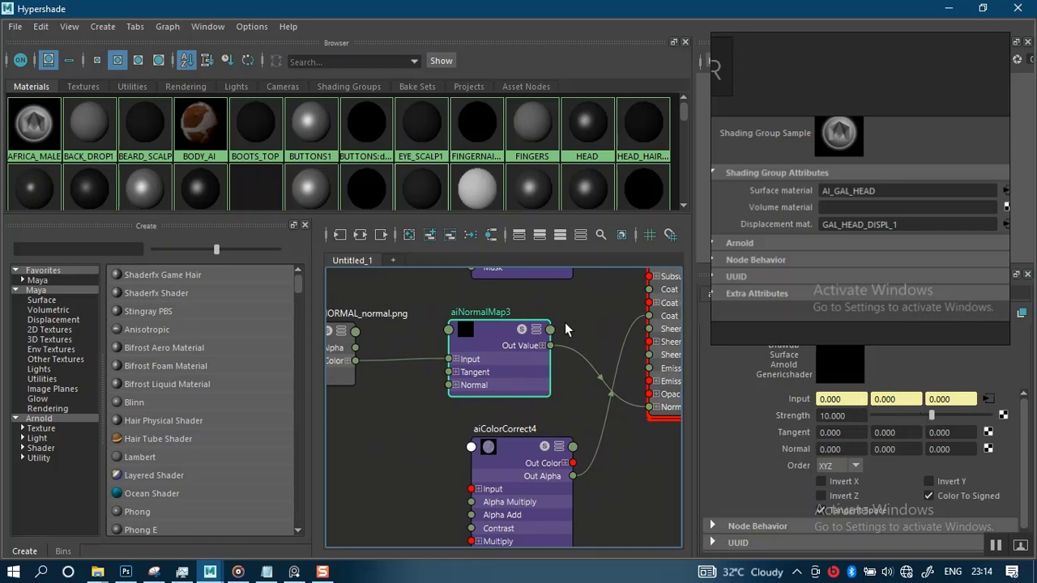
right_click_drag(593, 379, 539, 433, "alt")
left_click(525, 447)
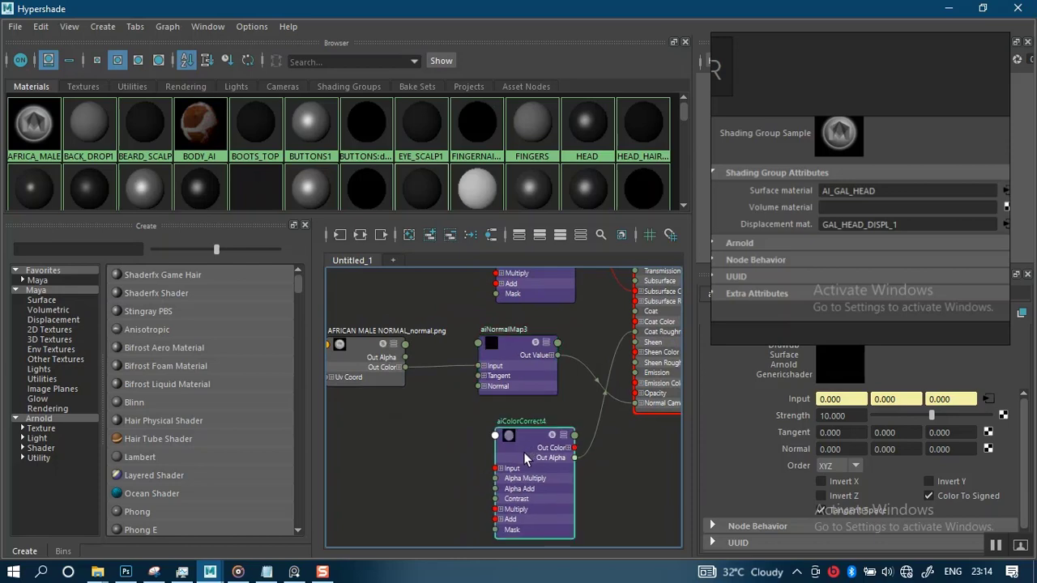
key("1")
right_click_drag(518, 465, 436, 352, "alt")
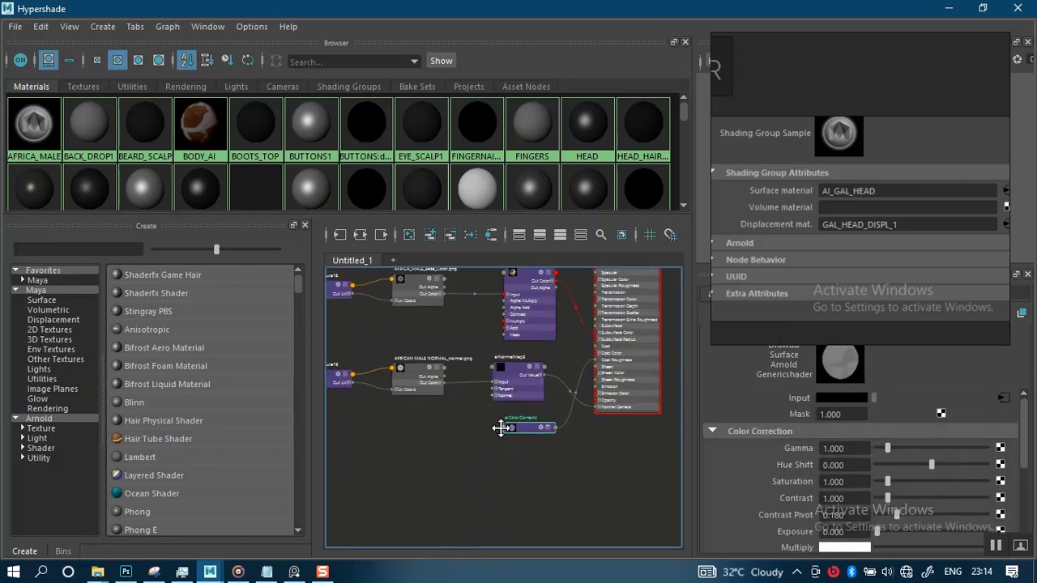
Move the aiStandardSurface3SG shading group node down beside the lower end of the body material node, leaving free space next to it
middle_click_drag(500, 429, 396, 446, "alt")
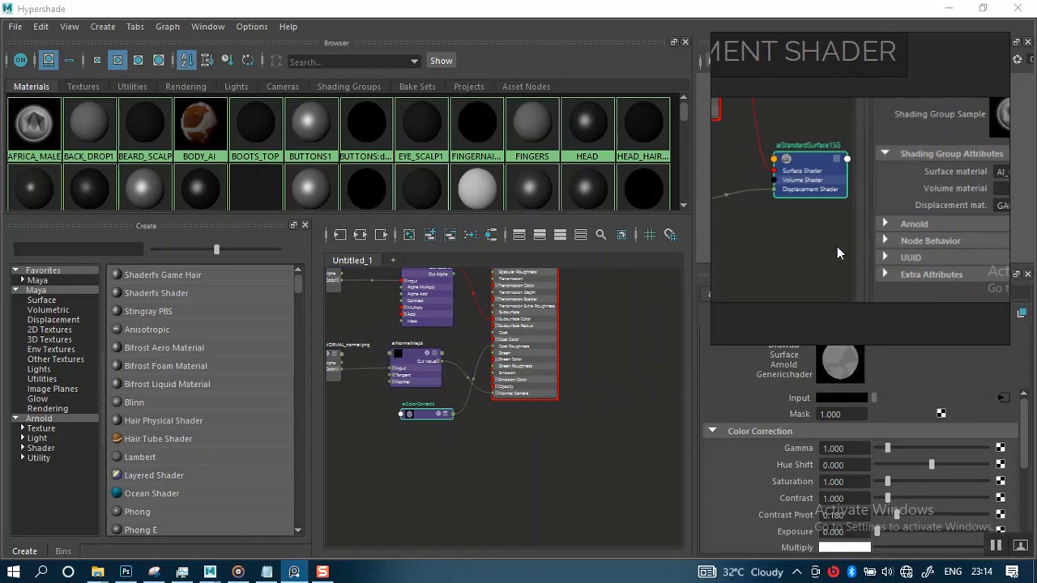
mouse_move(556, 403)
middle_mouse_down("alt")
mouse_move(559, 435)
mouse_move(535, 468)
middle_mouse_up("alt")
left_click_drag(581, 318, 581, 512)
mouse_move(570, 406)
middle_mouse_down("alt")
mouse_move(616, 312)
mouse_move(611, 277)
middle_mouse_up("alt")
mouse_move(598, 418)
right_mouse_down("alt")
mouse_move(591, 408)
mouse_move(602, 459)
right_mouse_up("alt")
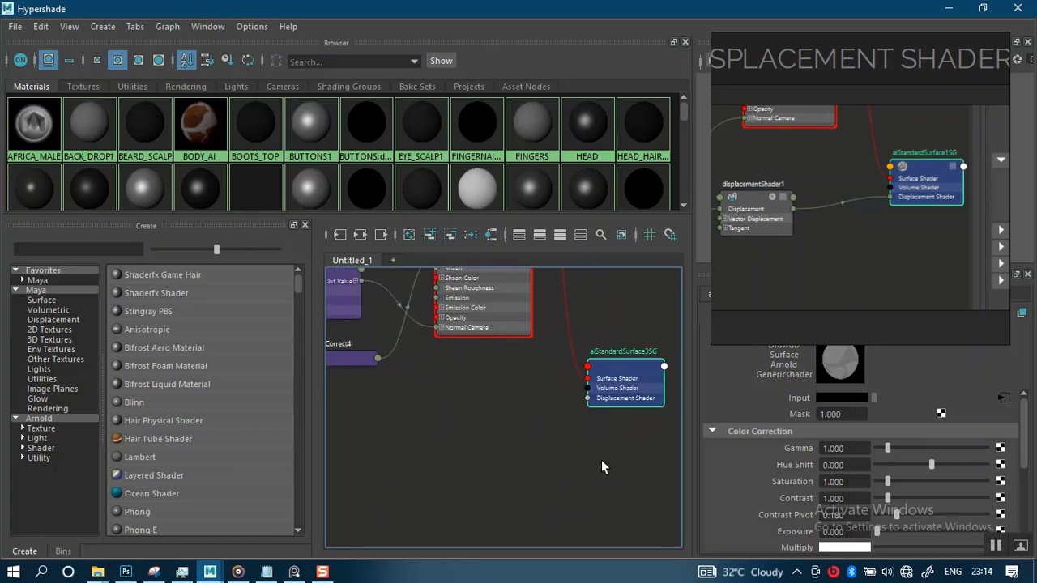
middle_click_drag(564, 400, 515, 387, "alt")
right_click_drag(541, 397, 576, 484, "alt")
middle_click_drag(515, 419, 526, 424, "alt")
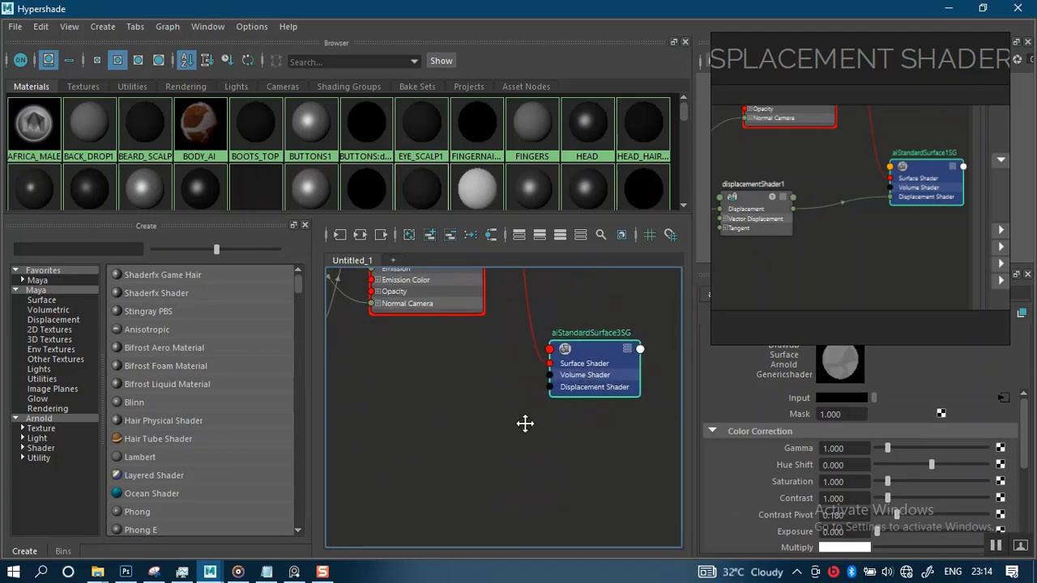
middle_click_drag(400, 428, 423, 426, "alt")
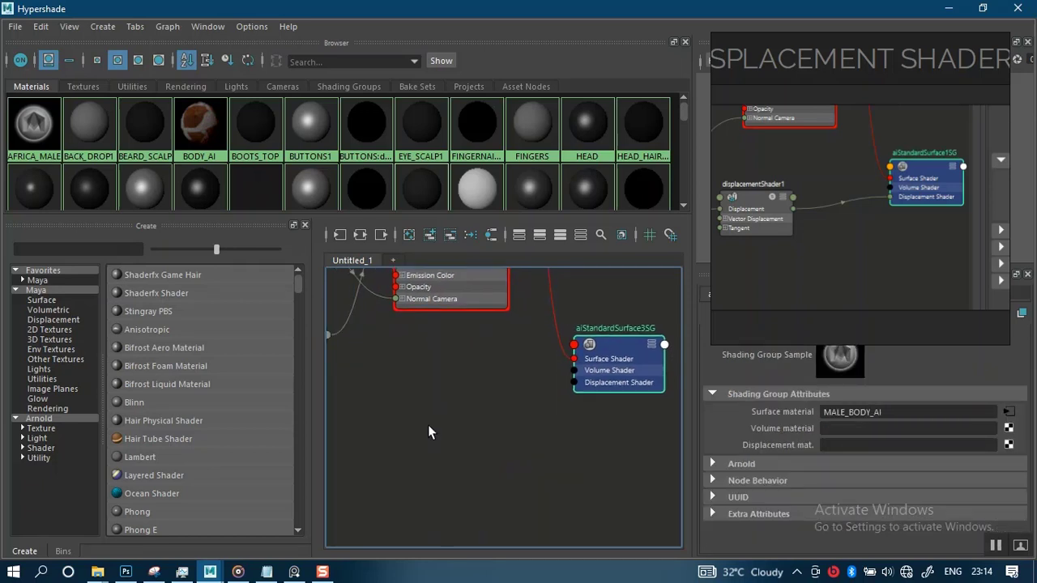
Create a displacementShader node in the graph's empty area and delete the extra shading group that comes with it
left_click(427, 431)
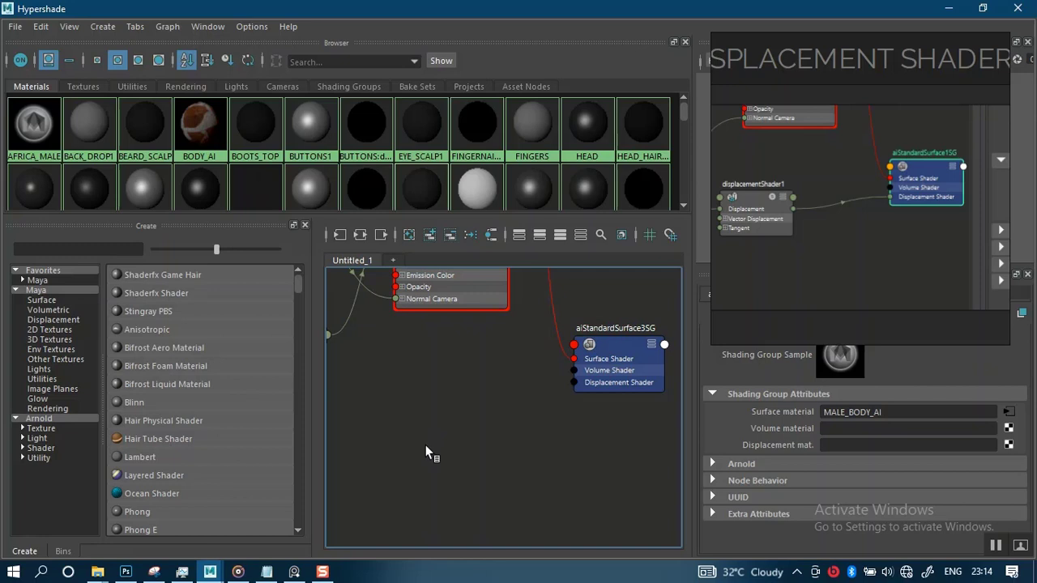
key("Tab")
type("DIS")
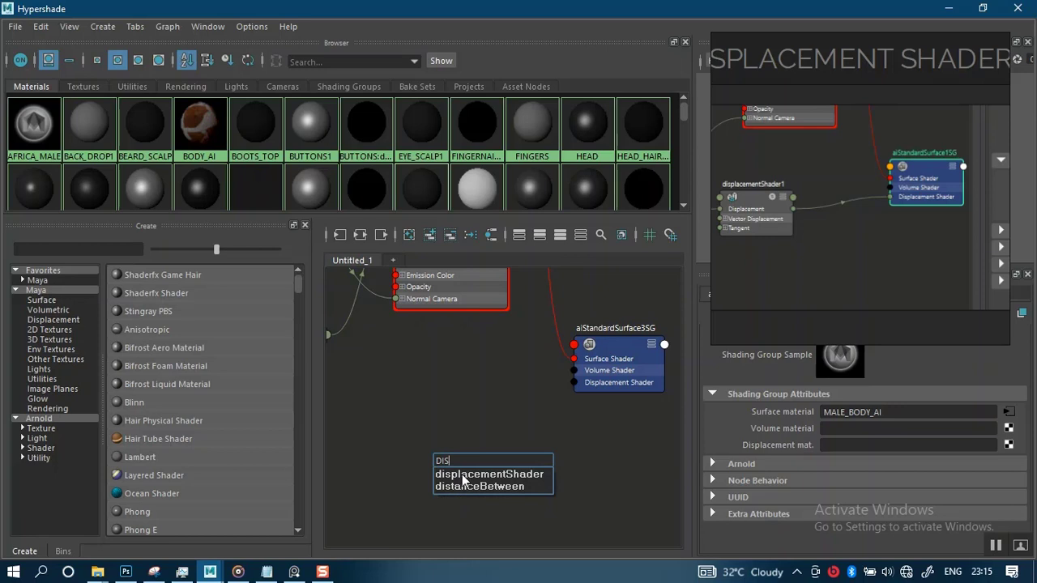
left_click(464, 475)
mouse_move(494, 410)
right_mouse_down("alt")
mouse_move(482, 398)
mouse_move(478, 412)
right_mouse_up("alt")
middle_click_drag(478, 412, 419, 373, "alt")
right_click_drag(464, 386, 532, 442, "alt")
left_click(539, 438)
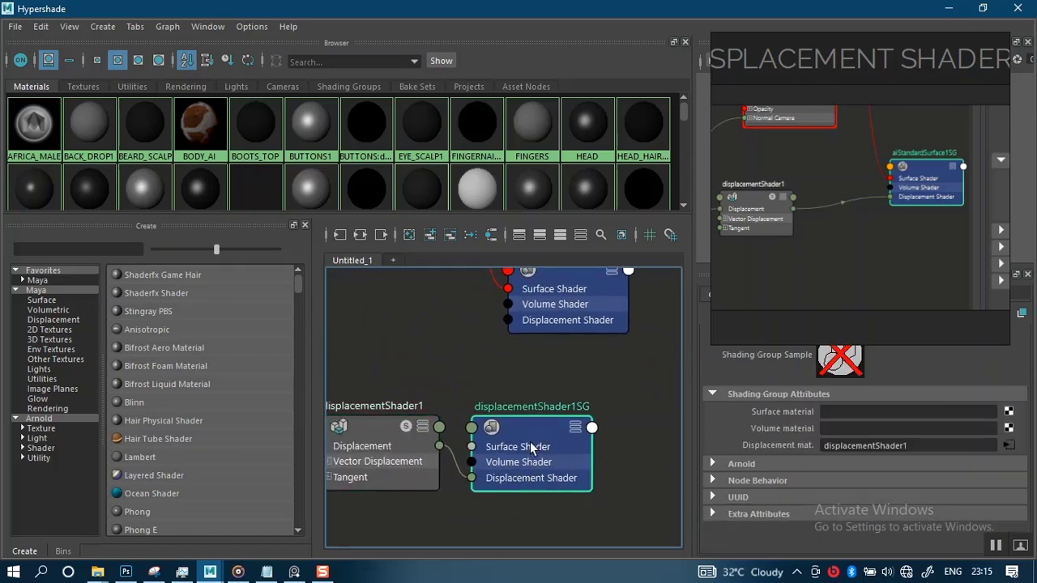
key("Delete")
Connect displacementShader1's displacement output to the Displacement Shader input of aiStandardSurface3SG
middle_click_drag(508, 408, 508, 440, "alt")
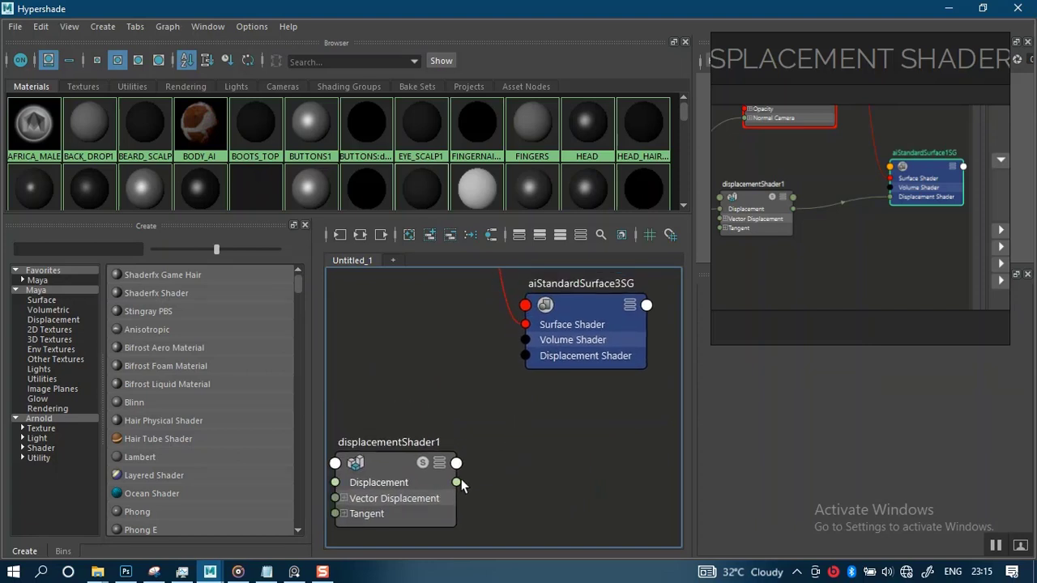
left_click_drag(457, 482, 525, 356)
scroll(545, 459, "down", 3)
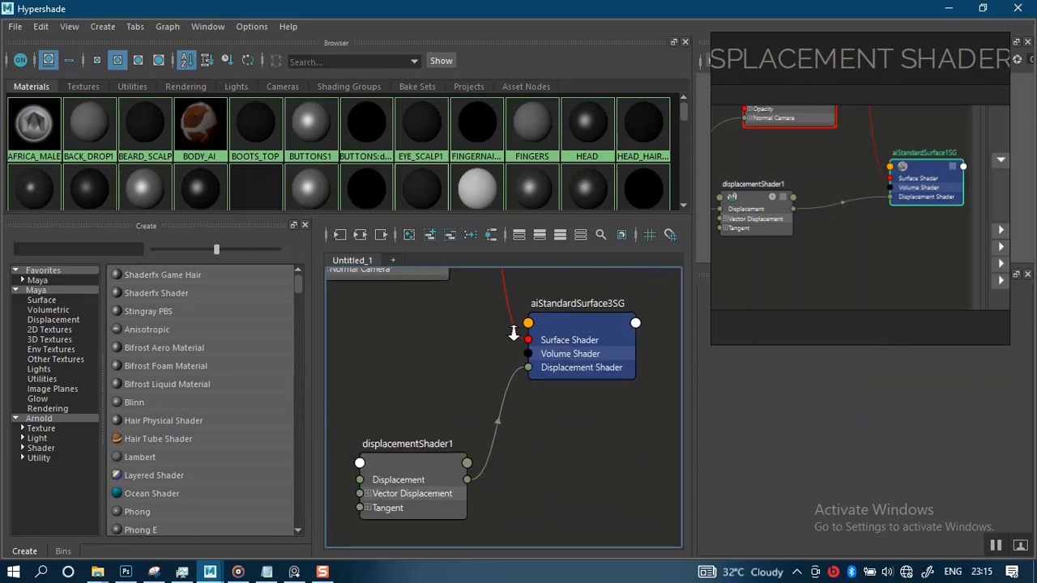
Show displacementShader1's attributes, review its displacement settings, and expand its Arnold group
left_click(422, 461)
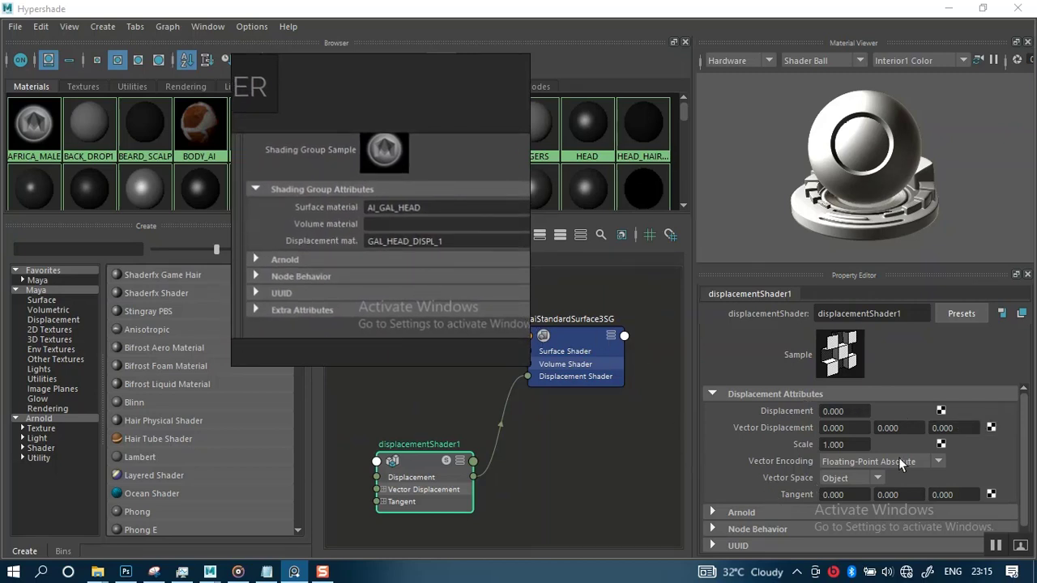
scroll(1026, 503, "down", 1)
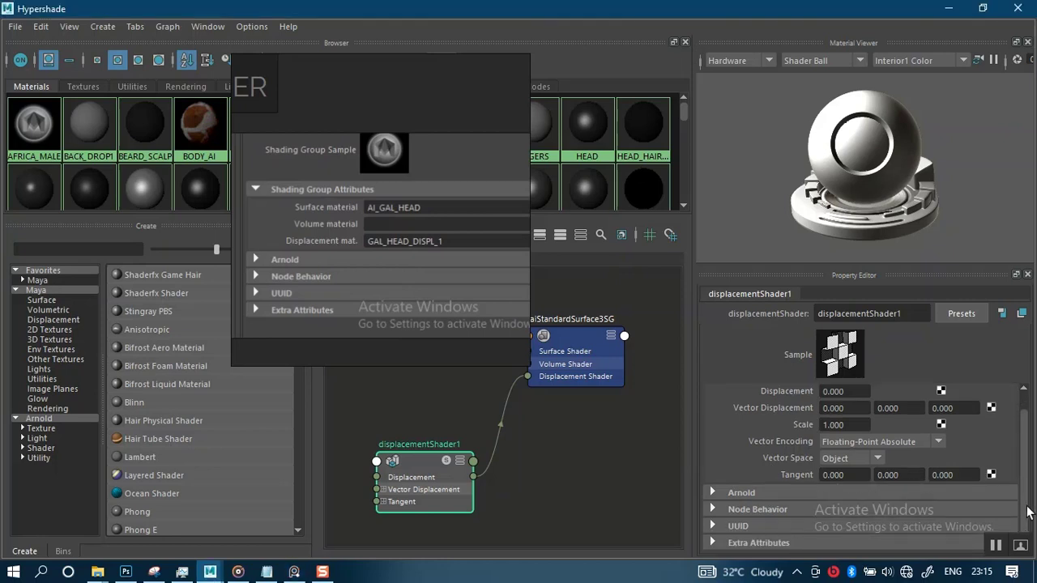
scroll(1028, 462, "up", 1)
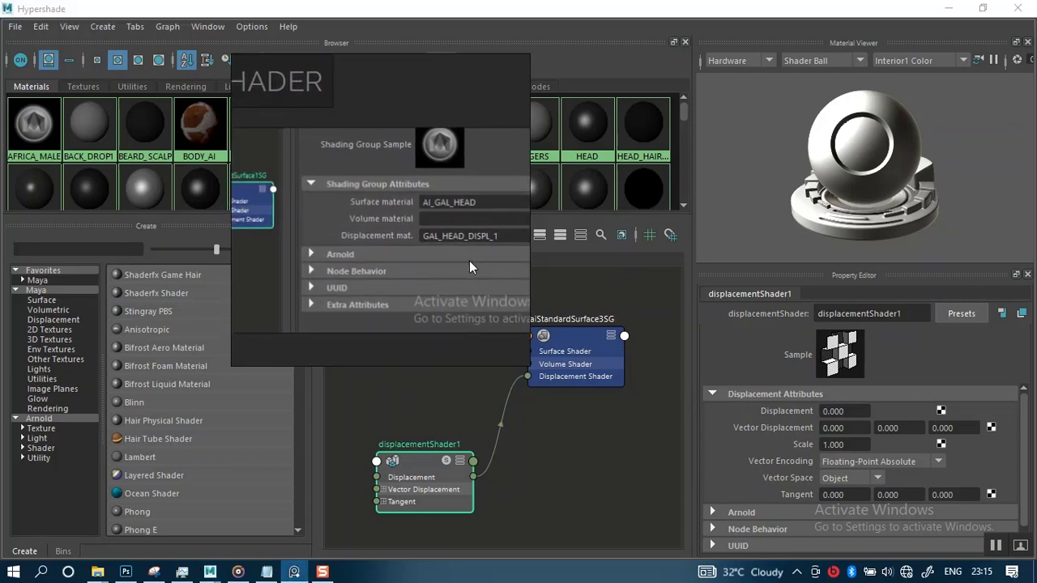
left_click(711, 511)
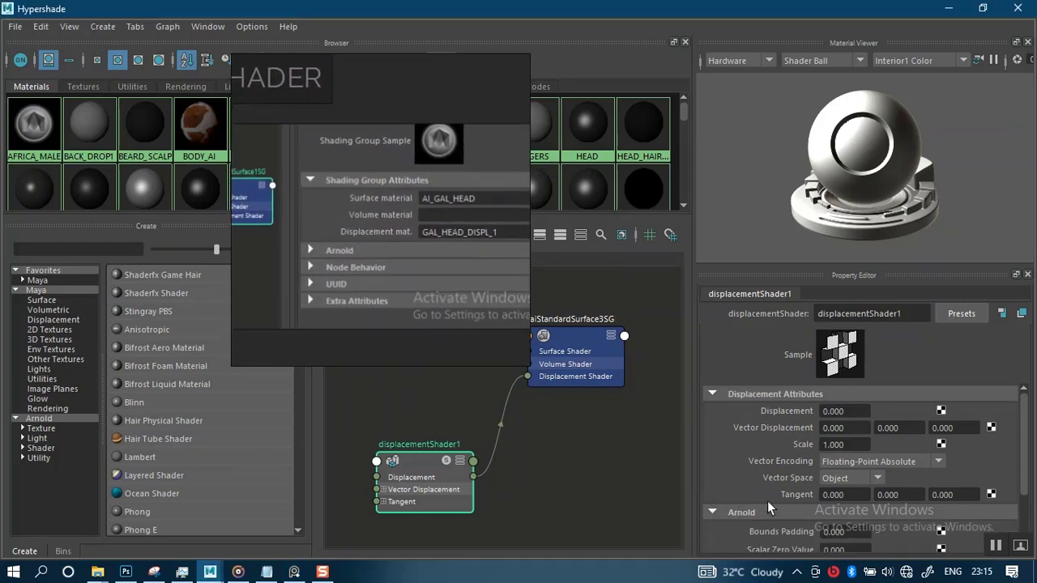
Bring HEAD ONLY_DISP.tif from the ZMAPS folder into the Hypershade graph as a file texture and put the folder window away
mouse_move(1025, 463)
left_mouse_down()
mouse_move(1025, 505)
mouse_move(1025, 459)
left_mouse_up()
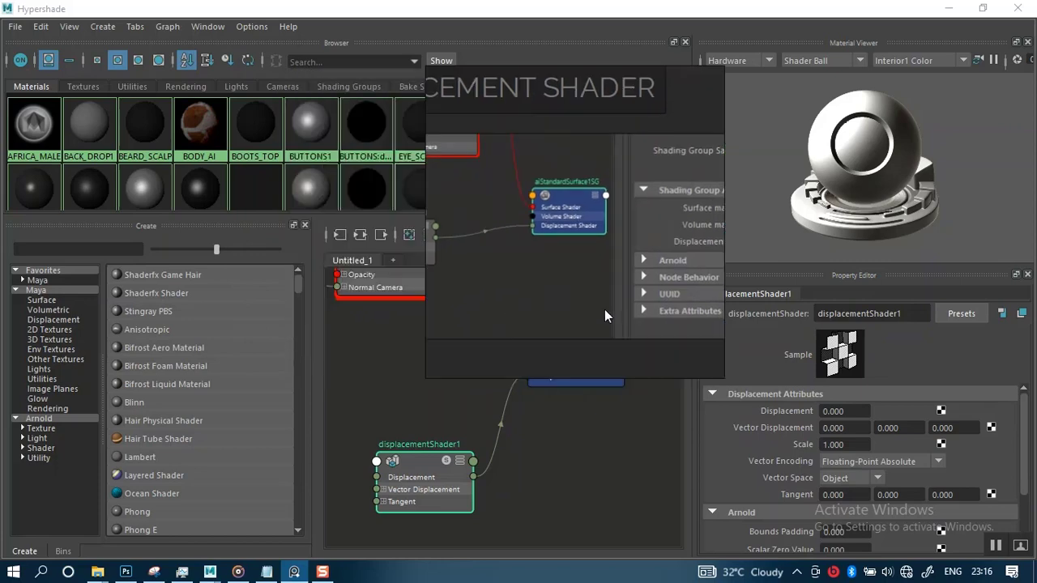
right_click_drag(564, 478, 530, 451, "alt")
middle_click_drag(530, 450, 572, 416, "alt")
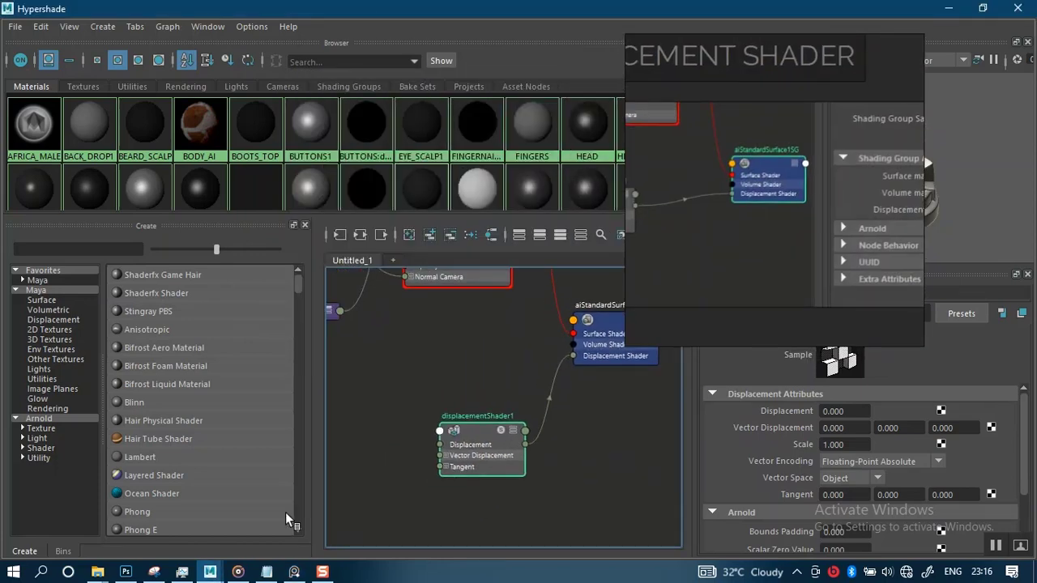
mouse_move(100, 574)
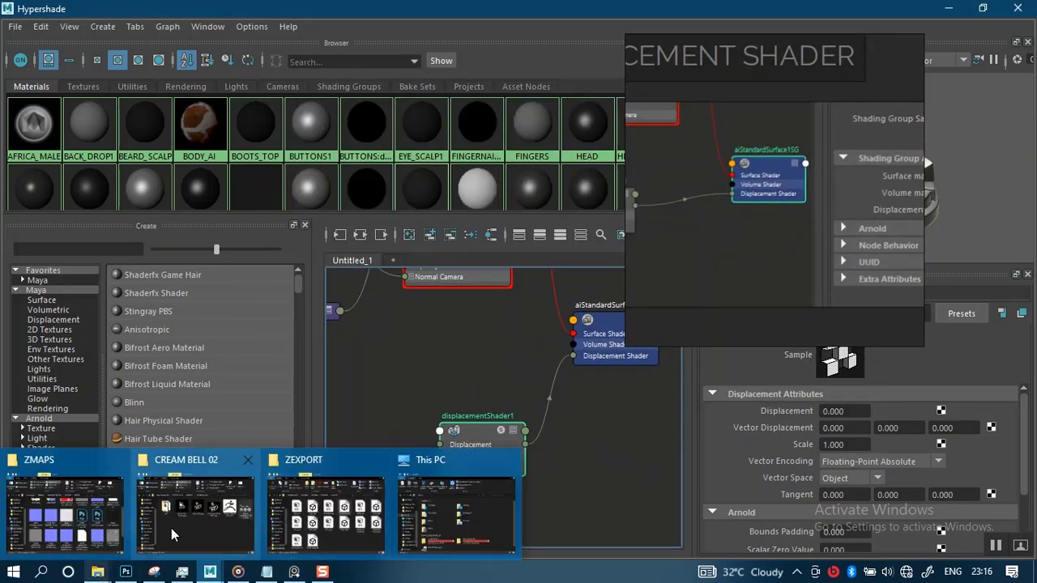
left_click(86, 528)
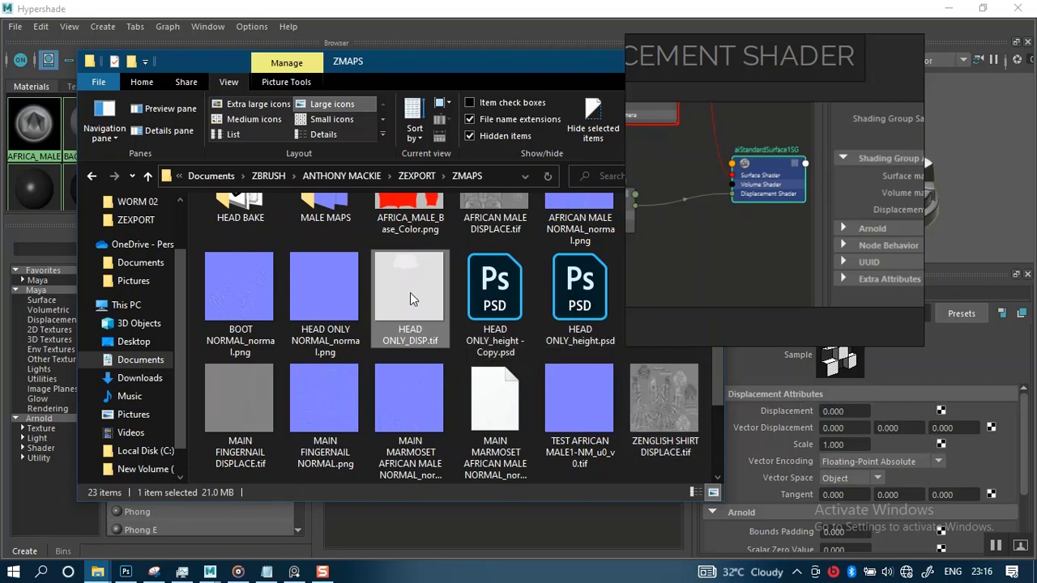
left_click_drag(407, 292, 413, 527)
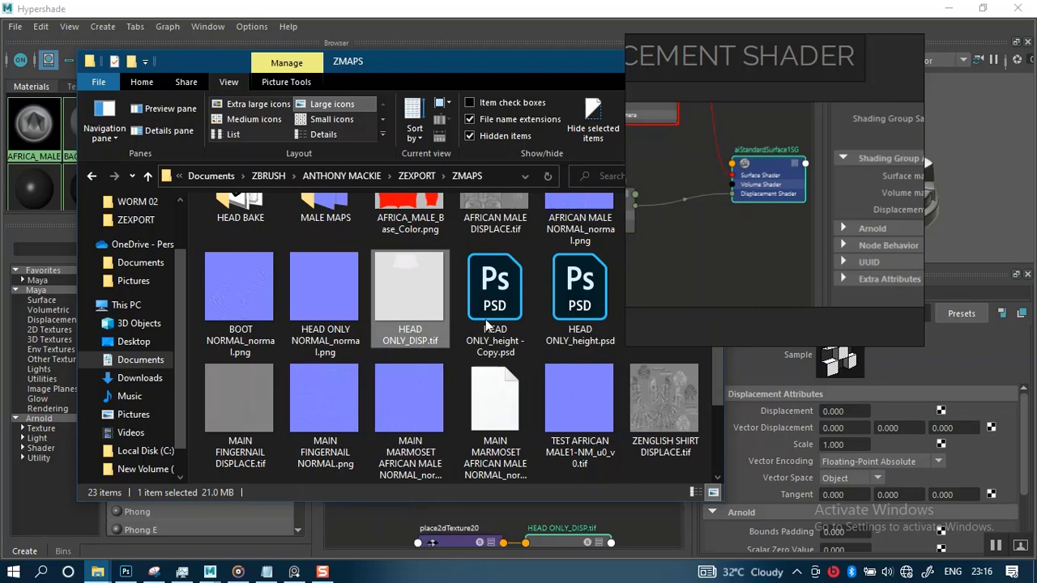
left_click_drag(548, 66, 430, 96)
left_click(526, 94)
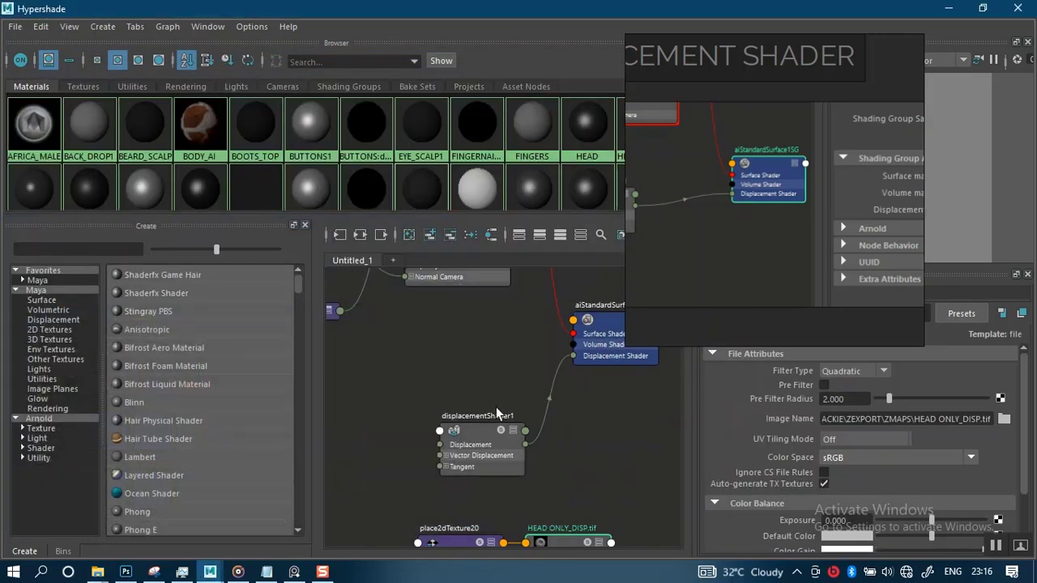
Move the HEAD ONLY_DISP.tif file node and its place2dTexture node beside the input side of displacementShader1
middle_click_drag(462, 359, 469, 298, "alt")
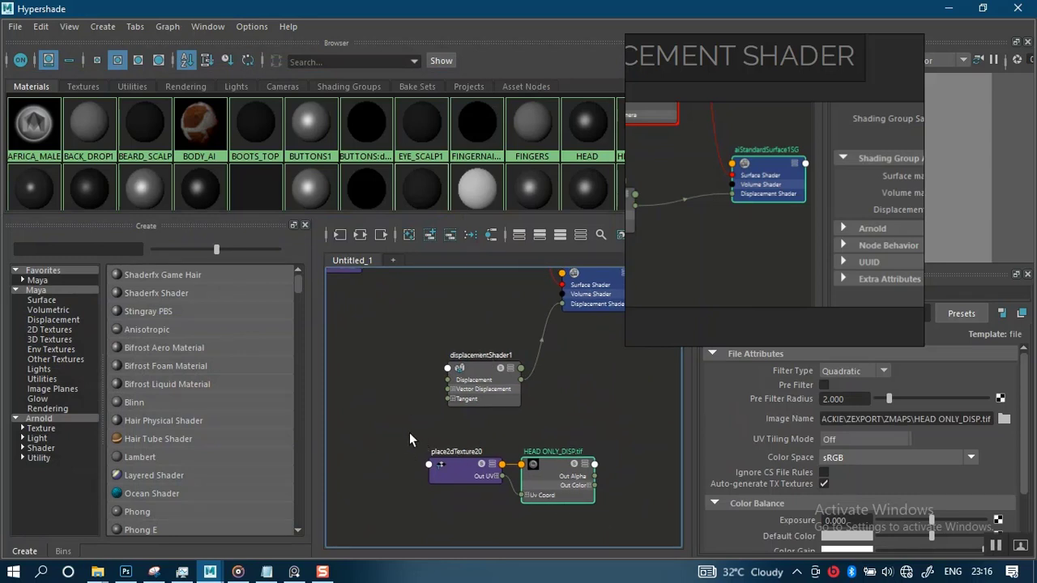
left_click_drag(409, 433, 368, 382)
right_click_drag(535, 470, 494, 400, "alt")
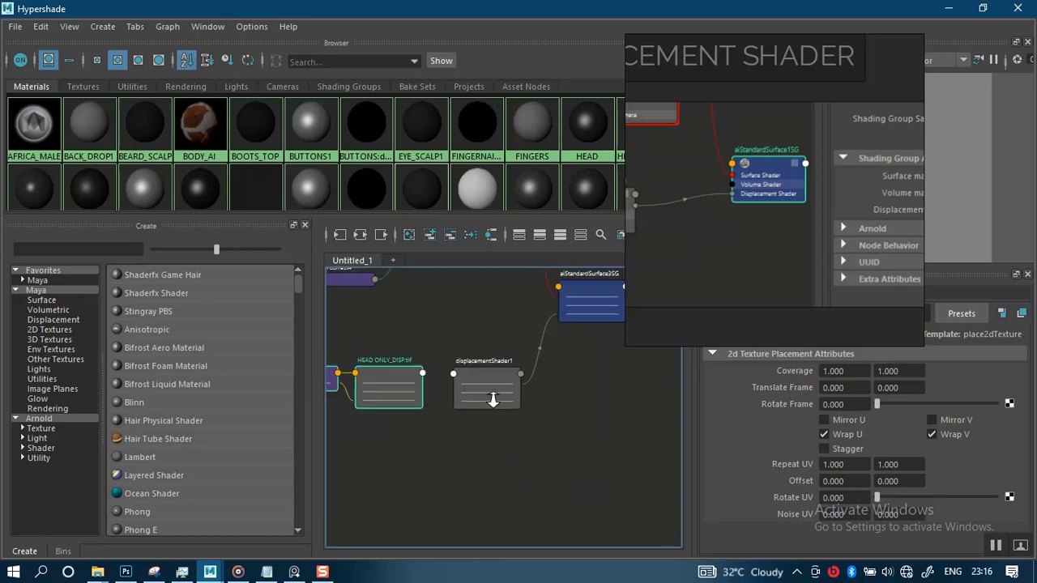
middle_click_drag(472, 433, 551, 430, "alt")
right_click_drag(551, 430, 579, 519, "alt")
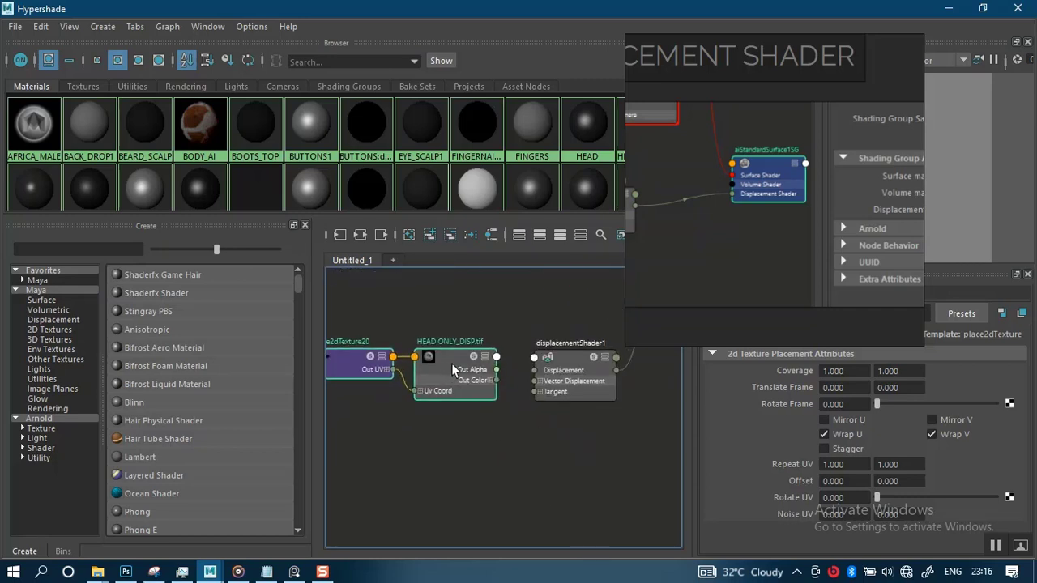
left_click_drag(452, 363, 452, 362)
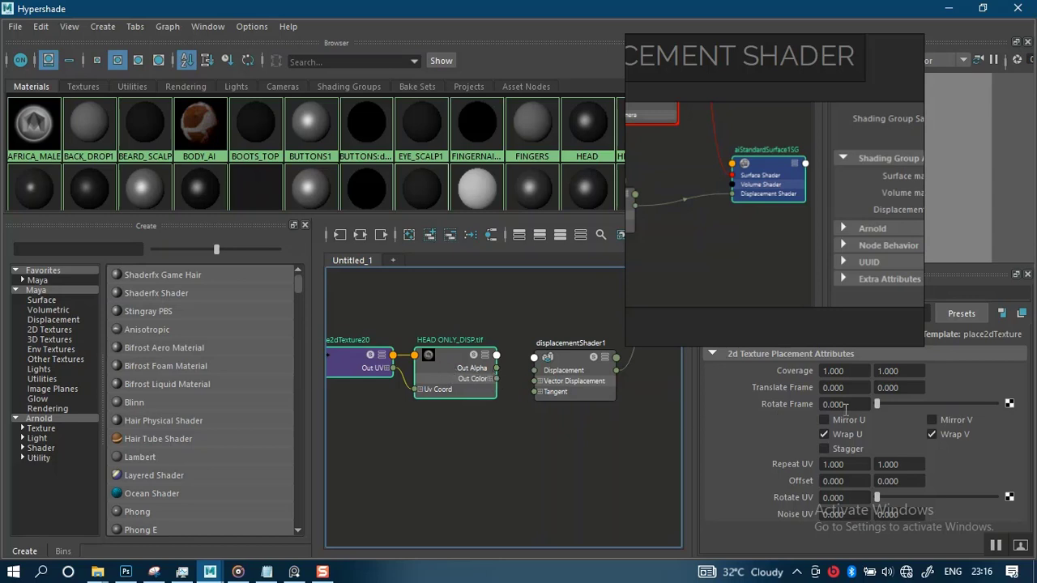
Set the HEAD_ONLY_DISP_1 file texture's color space to Raw and enable Alpha Is Luminance
left_click_drag(818, 280, 723, 207)
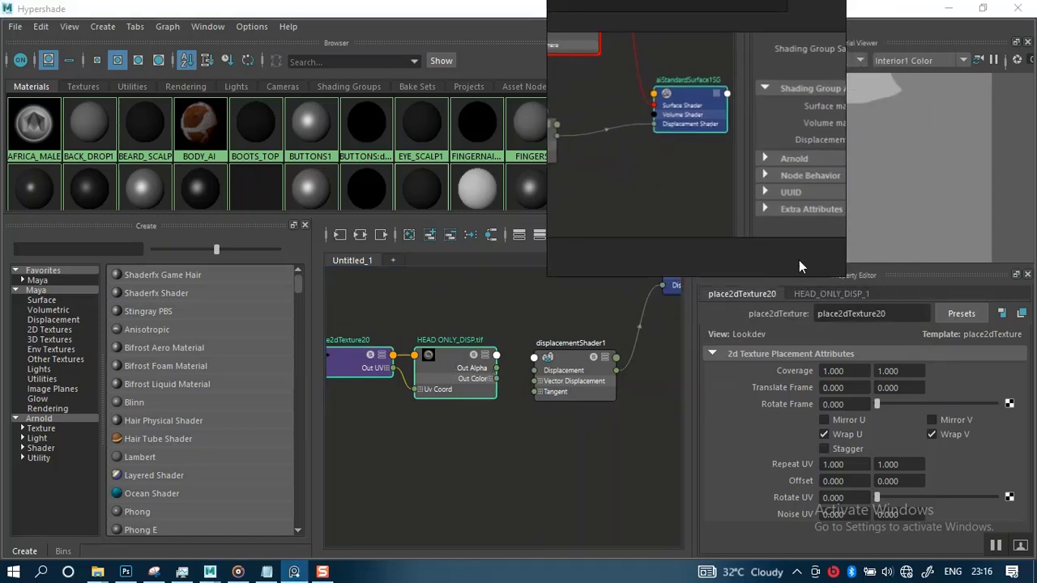
left_click(832, 295)
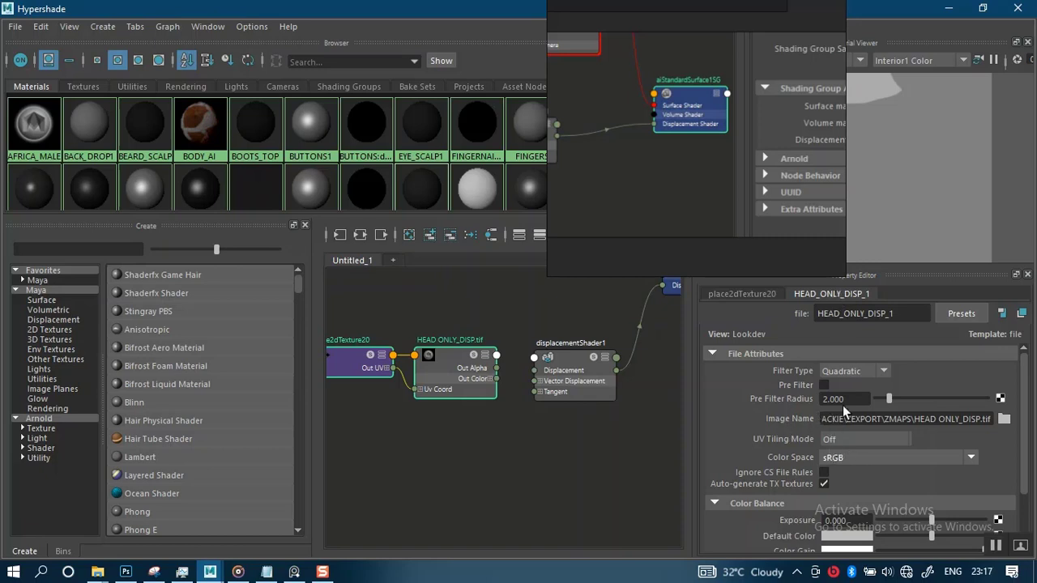
left_click(973, 461)
left_click(854, 310)
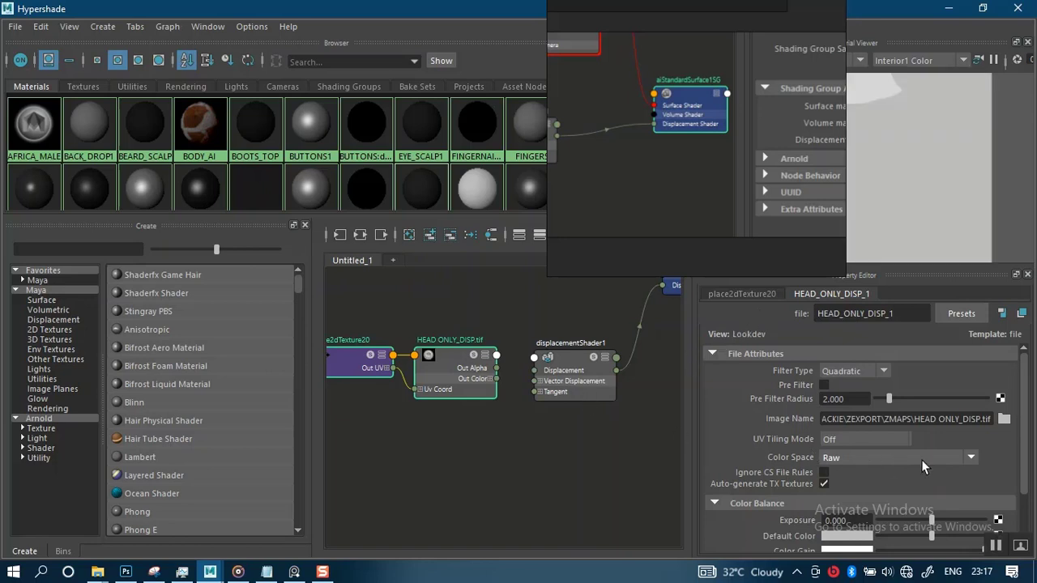
scroll(1023, 466, "down", 3)
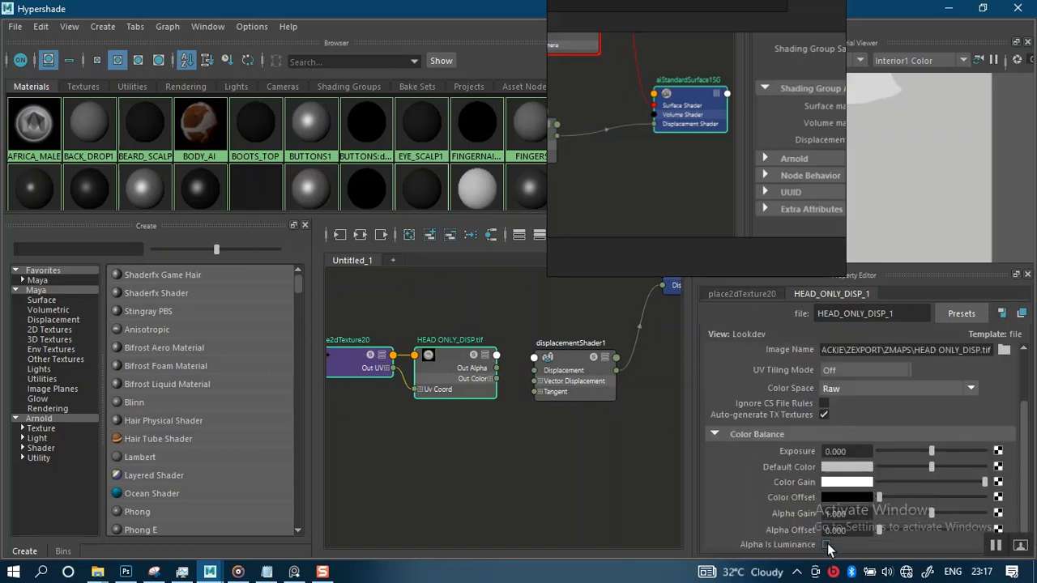
left_click(826, 546)
Examine the Create Displacement Shader example on the reference board to see how the texture feeds the displacement shader
scroll(692, 164, "down", 6)
middle_click_drag(749, 189, 735, 212)
scroll(735, 211, "up", 1)
middle_click_drag(710, 160, 712, 288)
scroll(711, 201, "up", 1)
scroll(711, 201, "up", 1)
scroll(712, 198, "down", 2)
middle_click_drag(712, 198, 734, 87)
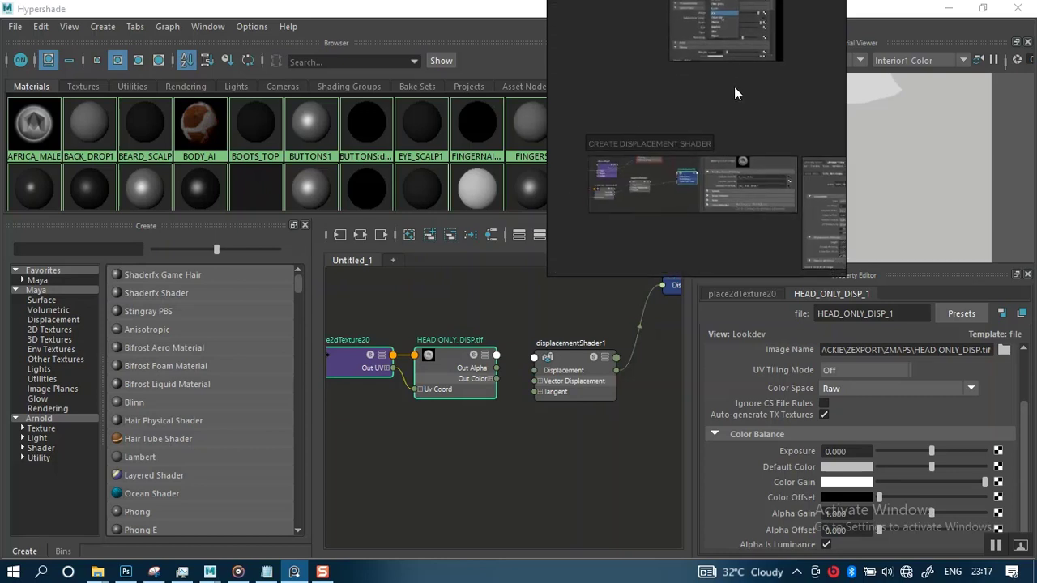
scroll(714, 203, "up", 2)
middle_click_drag(672, 213, 764, 187)
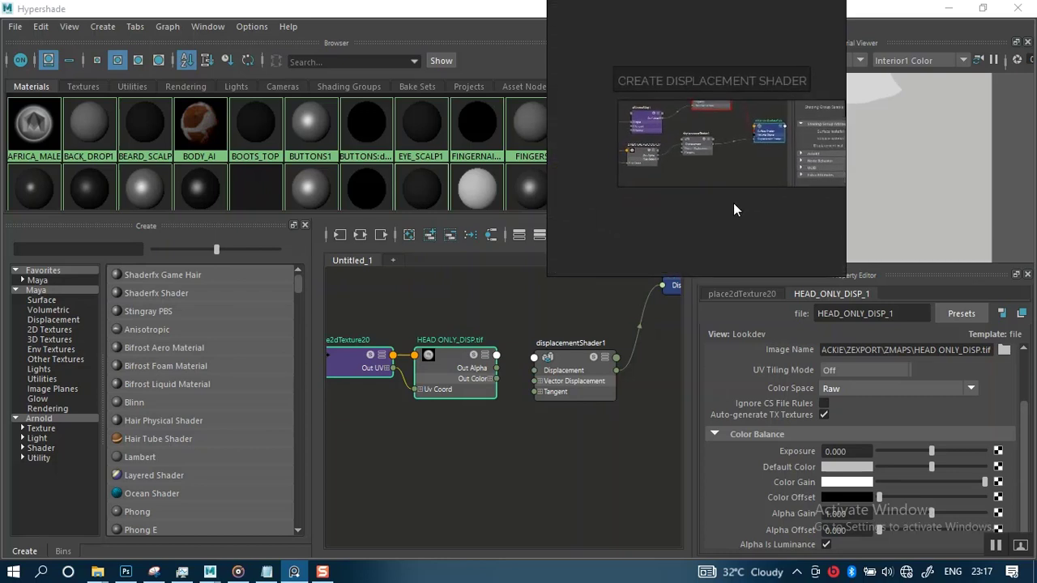
scroll(733, 203, "up", 2)
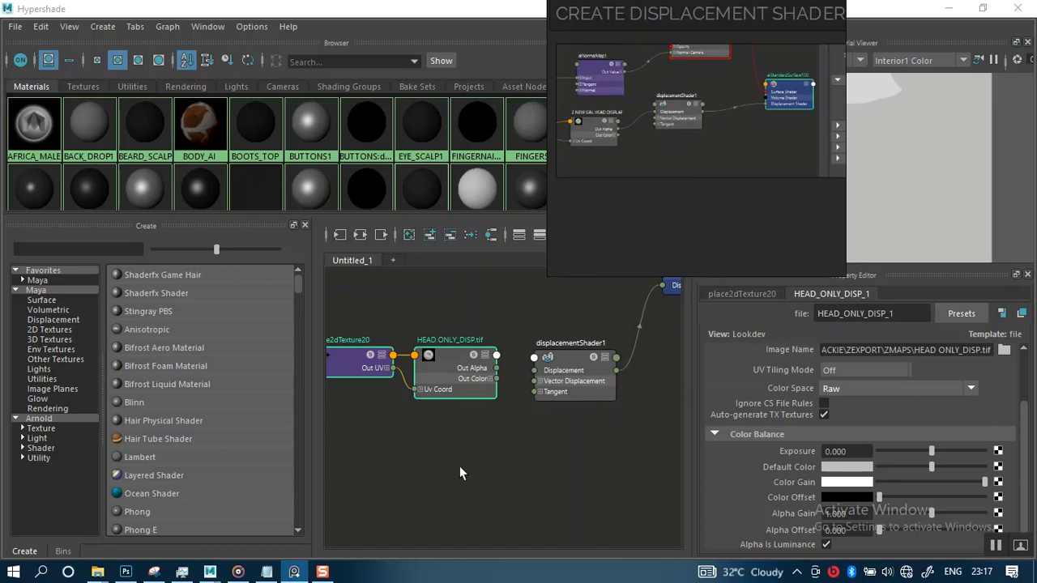
Connect the Out Alpha of HEAD ONLY_DISP.tif to the Displacement input of displacementShader1
right_click_drag(460, 474, 535, 422, "alt")
middle_click_drag(535, 421, 523, 465, "alt")
right_click_drag(523, 466, 574, 575, "alt")
middle_click_drag(510, 421, 468, 451, "alt")
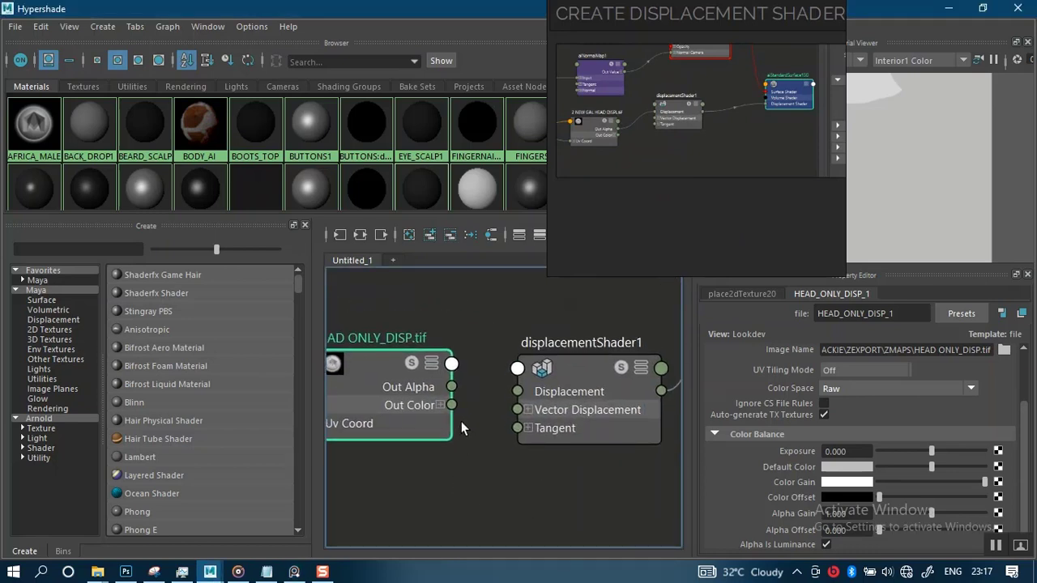
left_click_drag(452, 388, 535, 393)
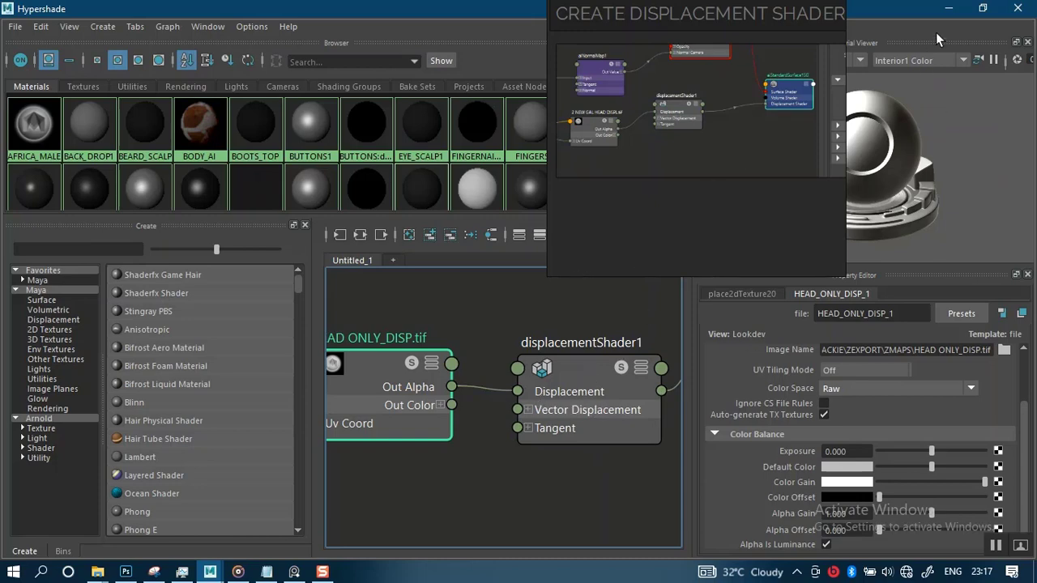
Minimize Hypershade, select the head mesh in the perspective view, clear the reference image off it, and save the scene
left_click(948, 7)
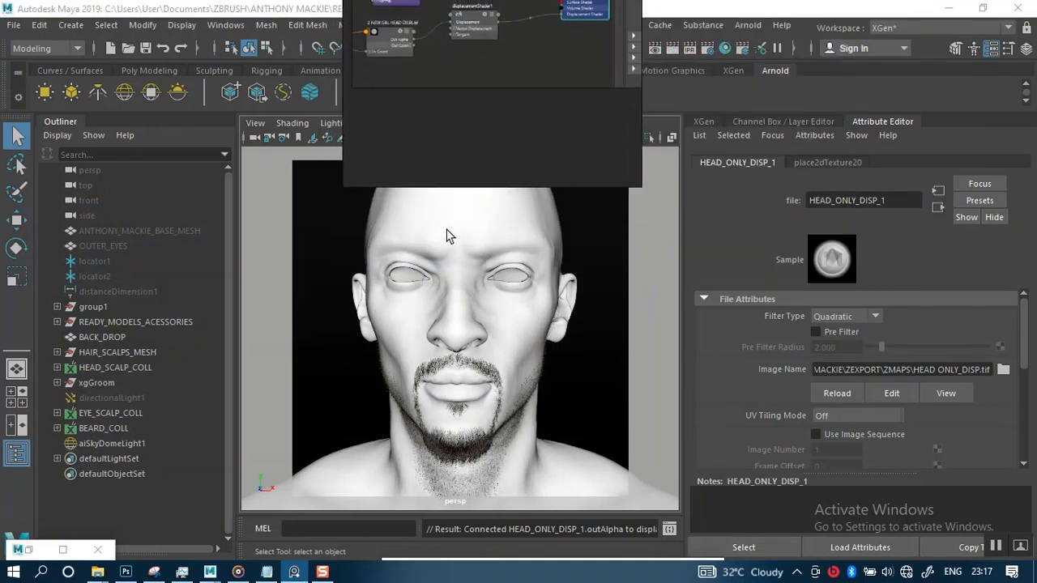
left_click(468, 230)
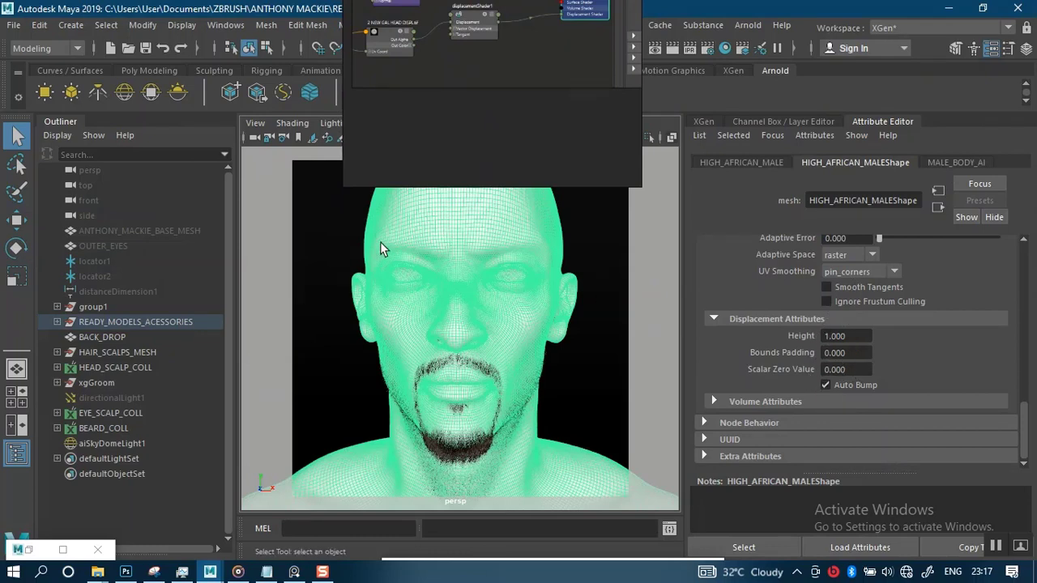
left_click_drag(448, 148, 802, 167)
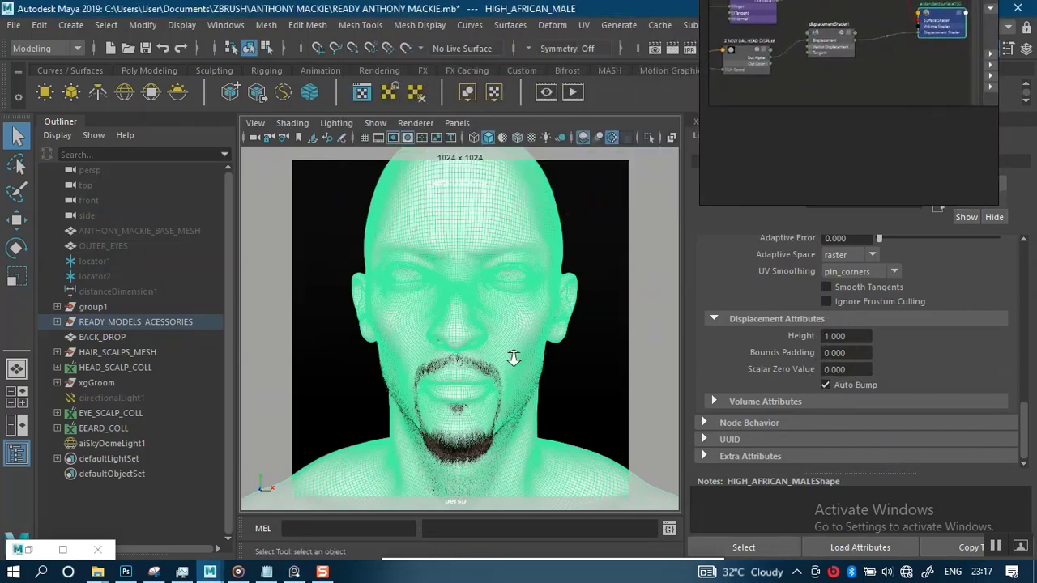
scroll(512, 360, "down", 1)
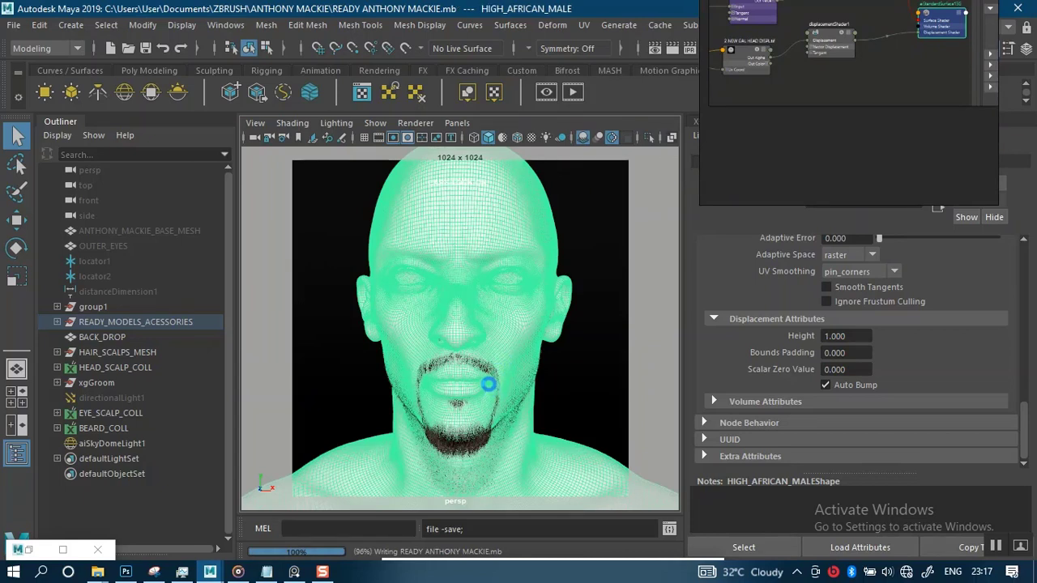
Open the Arnold RenderView, shrink its window, and place it so the mesh's displacement attributes stay accessible
left_click(547, 93)
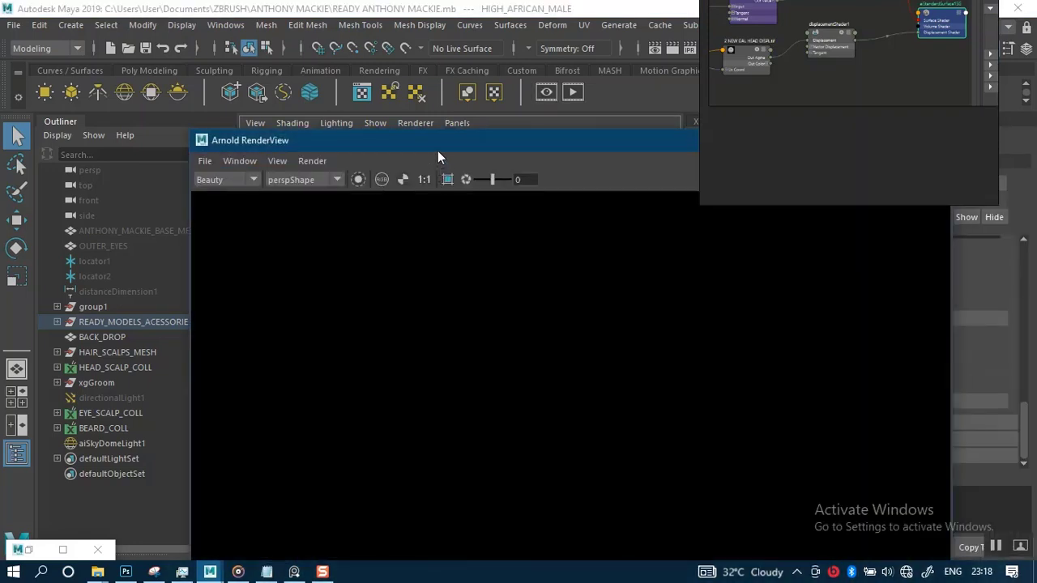
left_click_drag(438, 151, 310, 40)
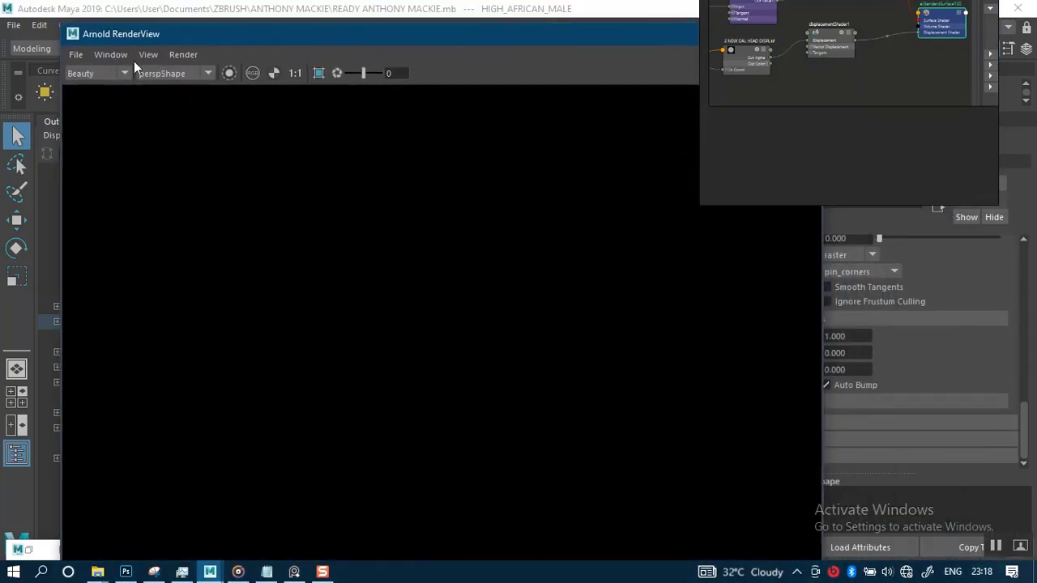
left_click_drag(62, 27, 215, 186)
left_click_drag(358, 198, 137, 56)
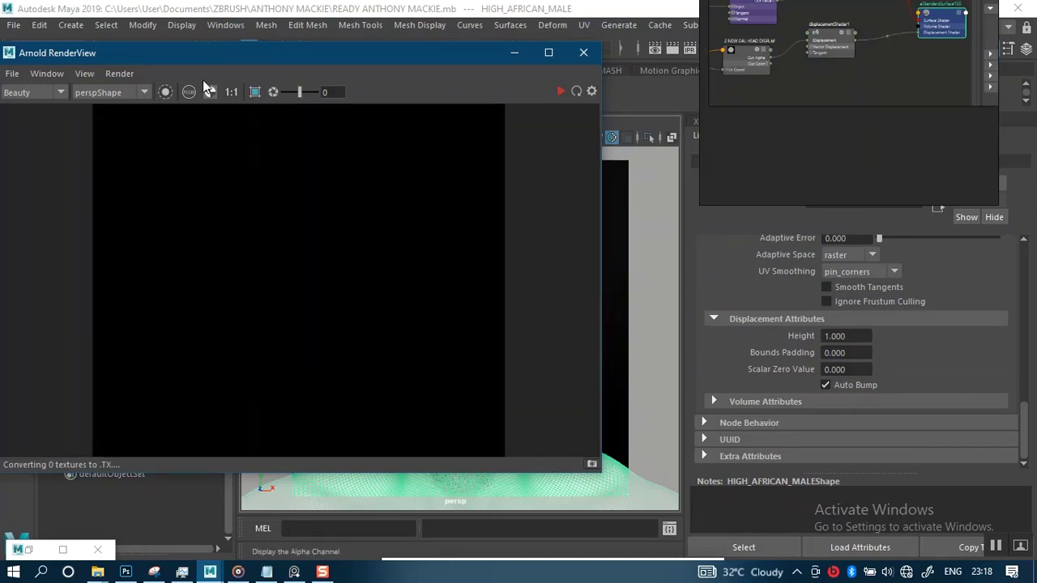
left_click_drag(197, 61, 218, 67)
Set the RenderView's test resolution to 50%
left_click(106, 75)
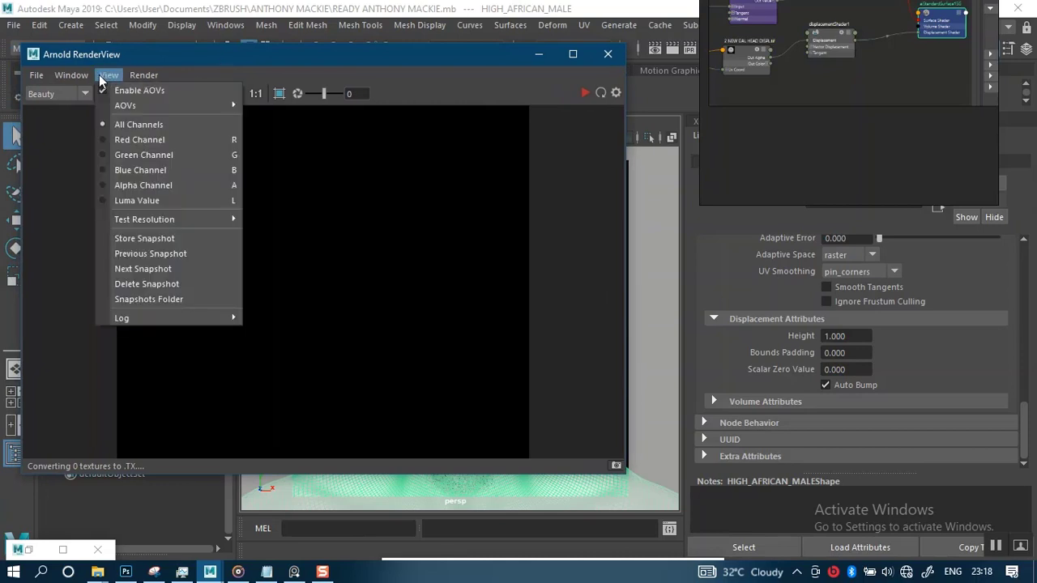
mouse_move(147, 217)
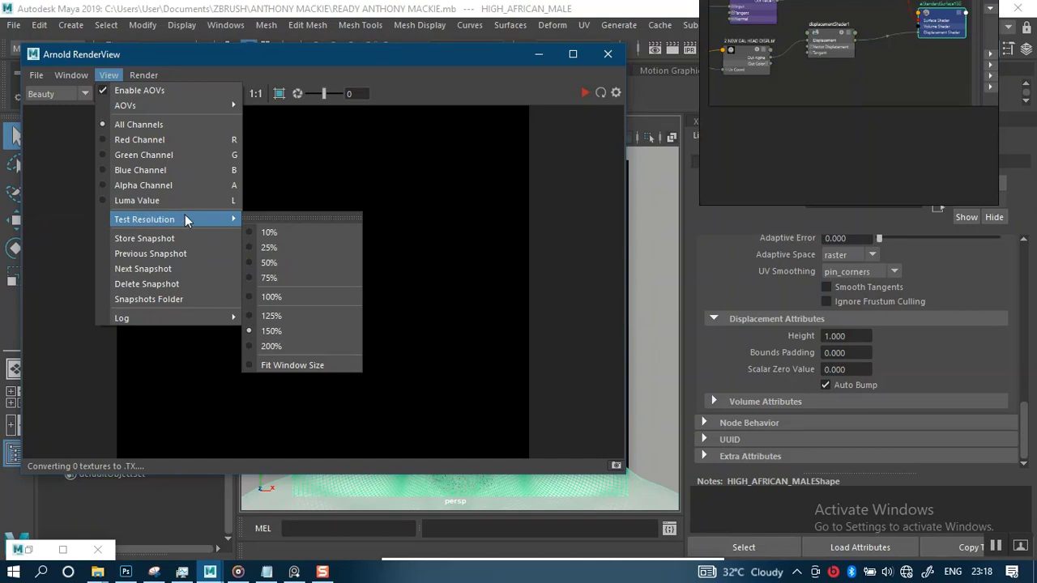
left_click(270, 263)
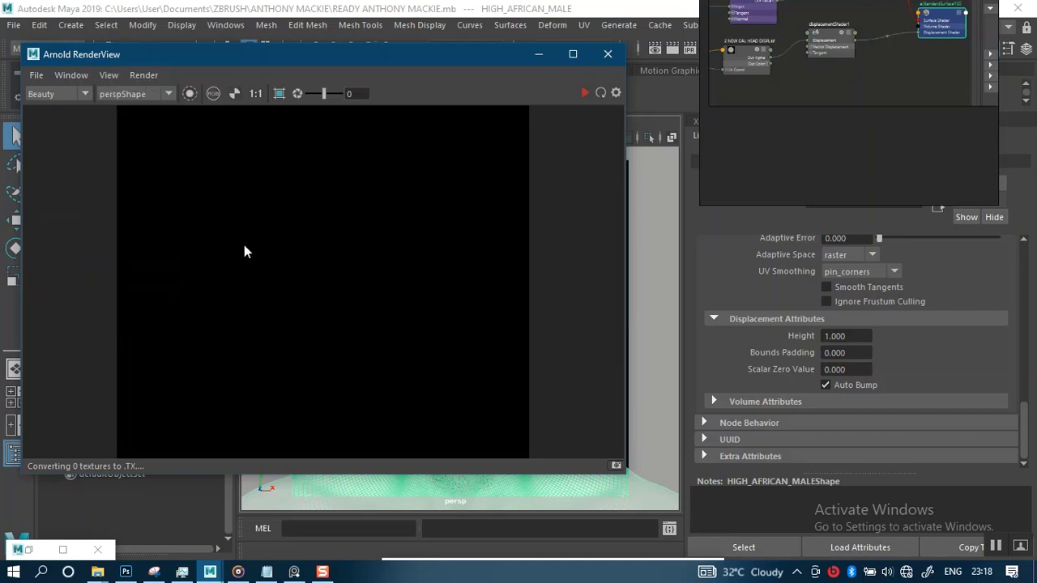
left_click(110, 75)
left_click(172, 48)
Start an Arnold render of the head through the perspShape camera
left_click(136, 74)
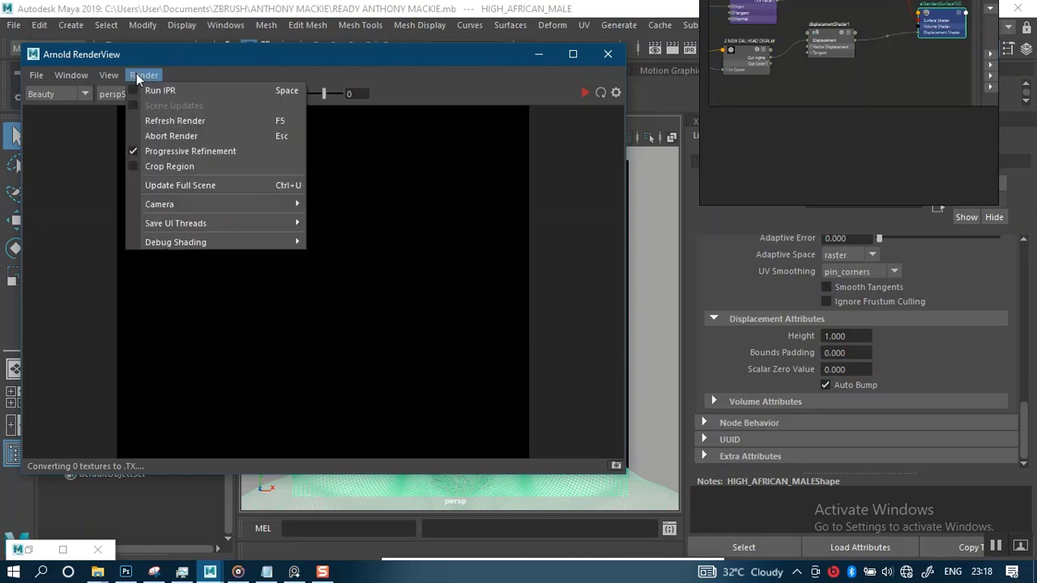
left_click(144, 55)
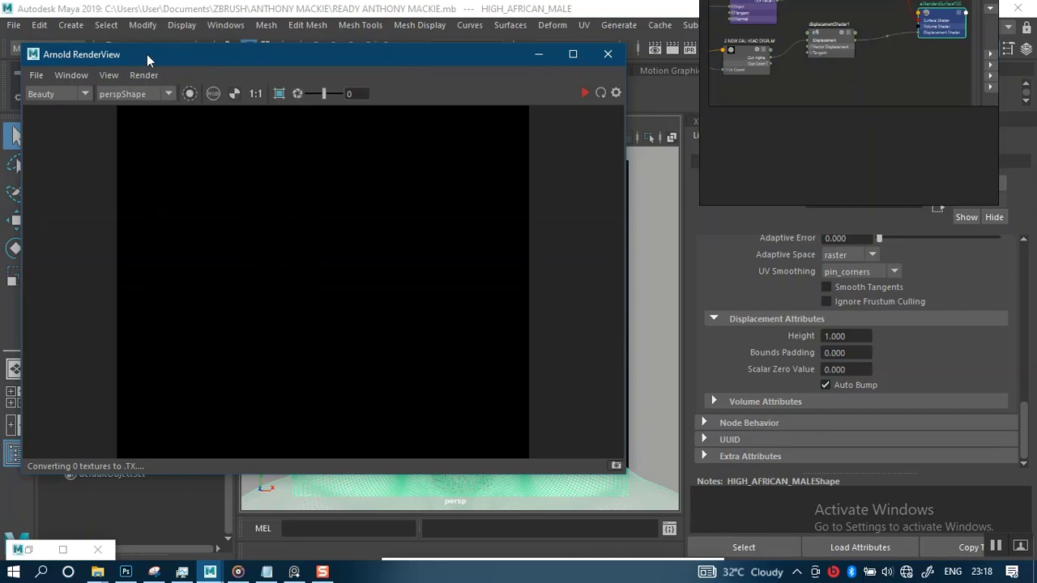
left_click(144, 75)
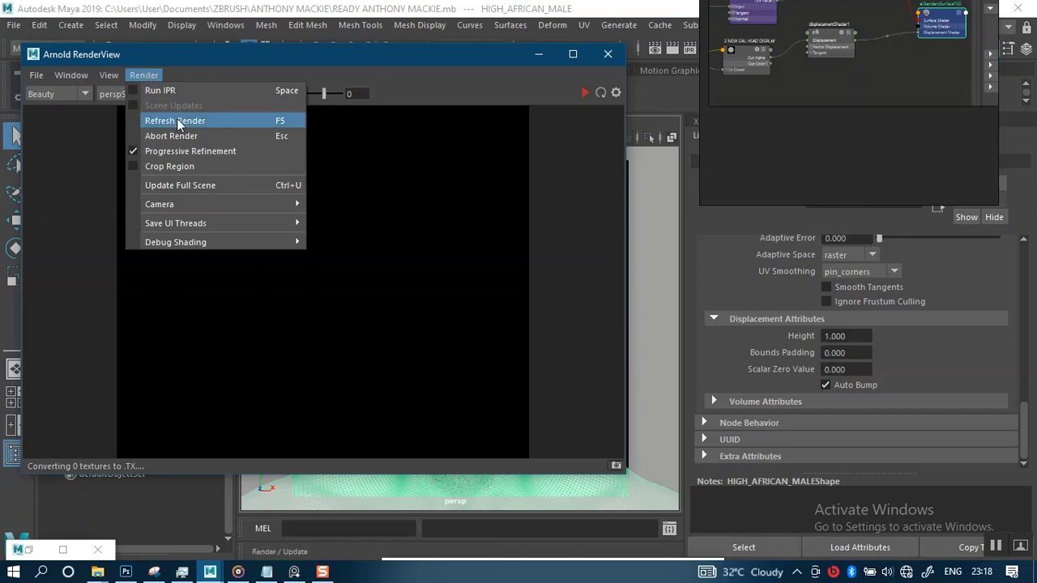
left_click(183, 44)
left_click(584, 93)
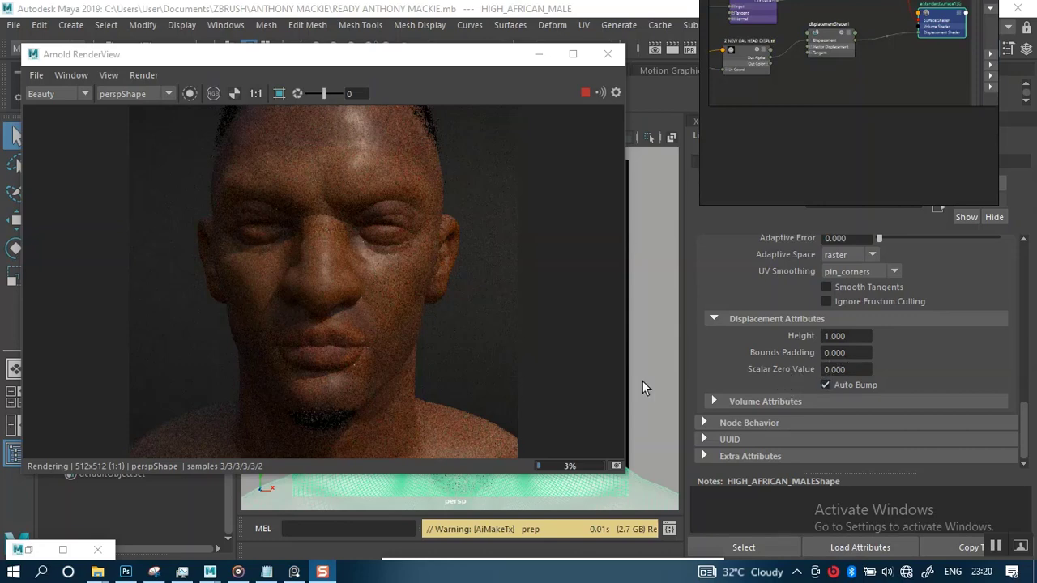
mouse_move(127, 572)
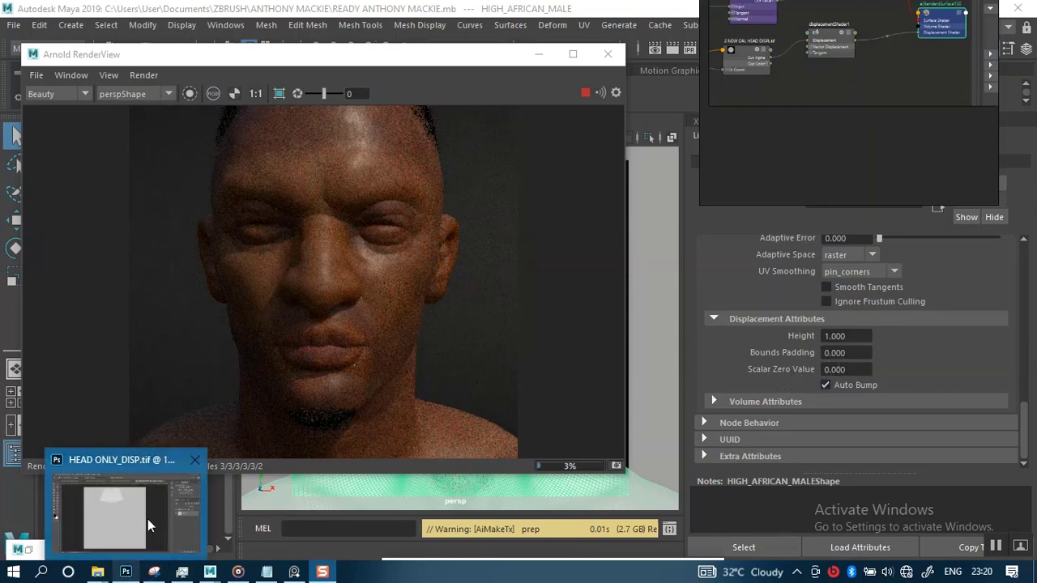
mouse_move(146, 518)
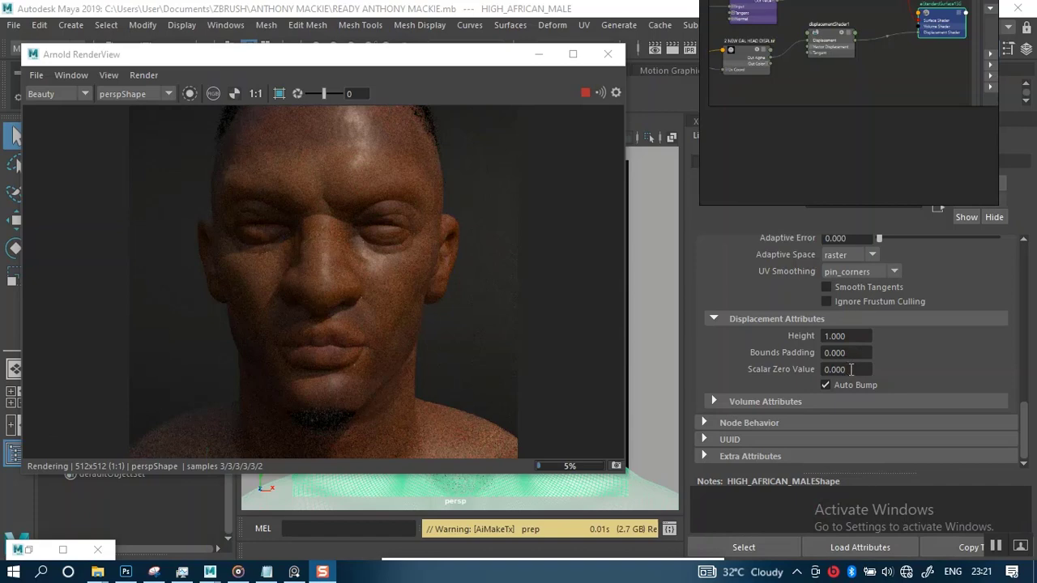
Set the head mesh's displacement Scalar Zero Value to 0.5
left_click(853, 368)
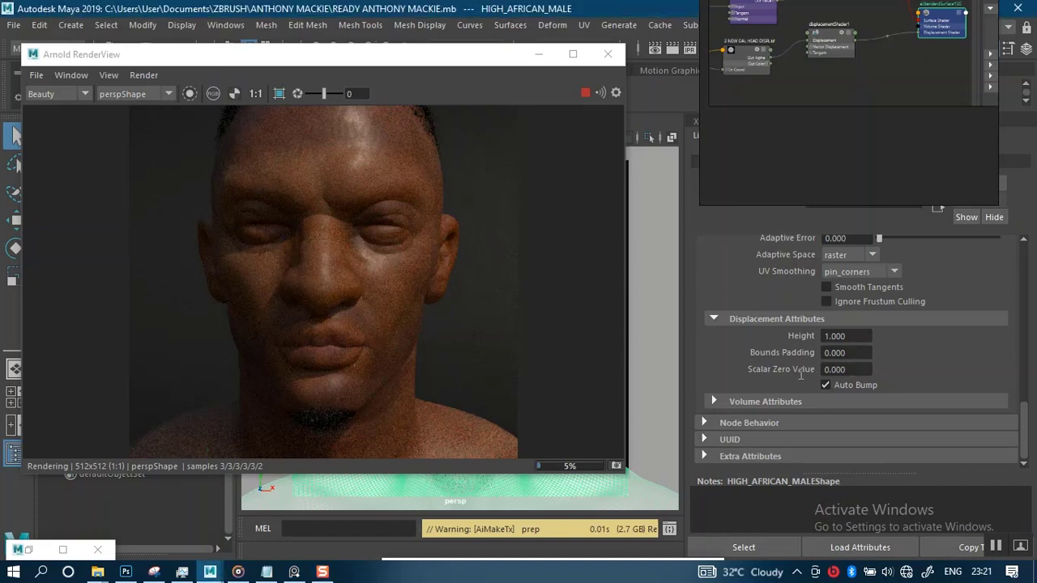
left_click(853, 368)
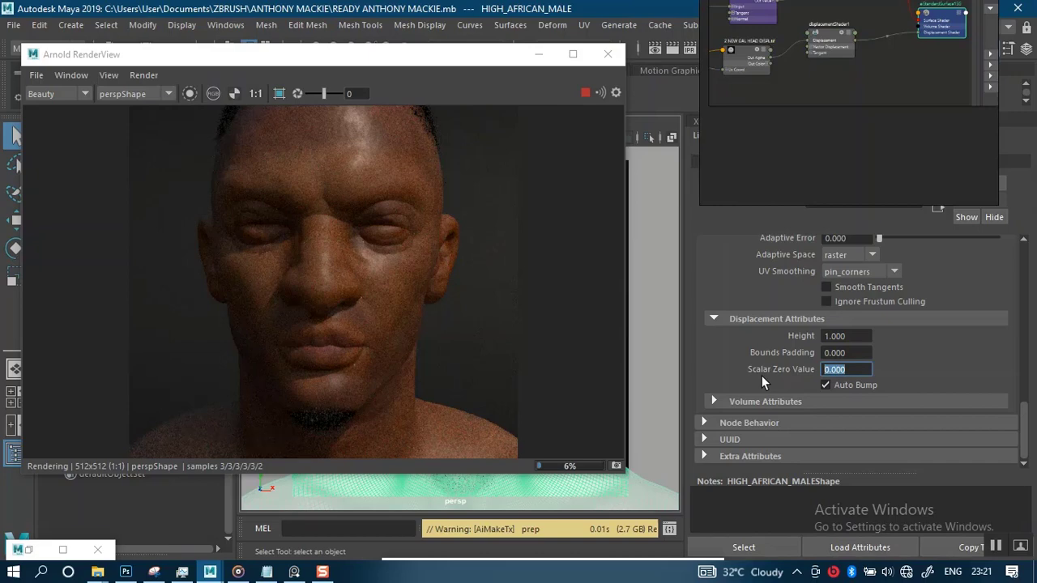
type("0.5")
key("Return")
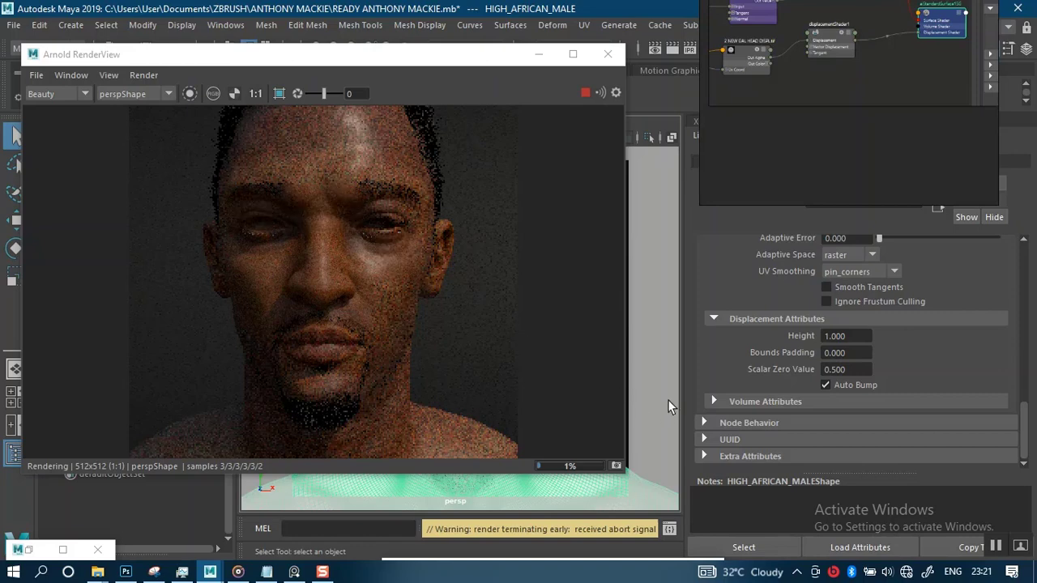
Stop the running render, minimize the RenderView, and reframe the perspective camera closer on the face
right_click_drag(635, 378, 629, 429, "alt")
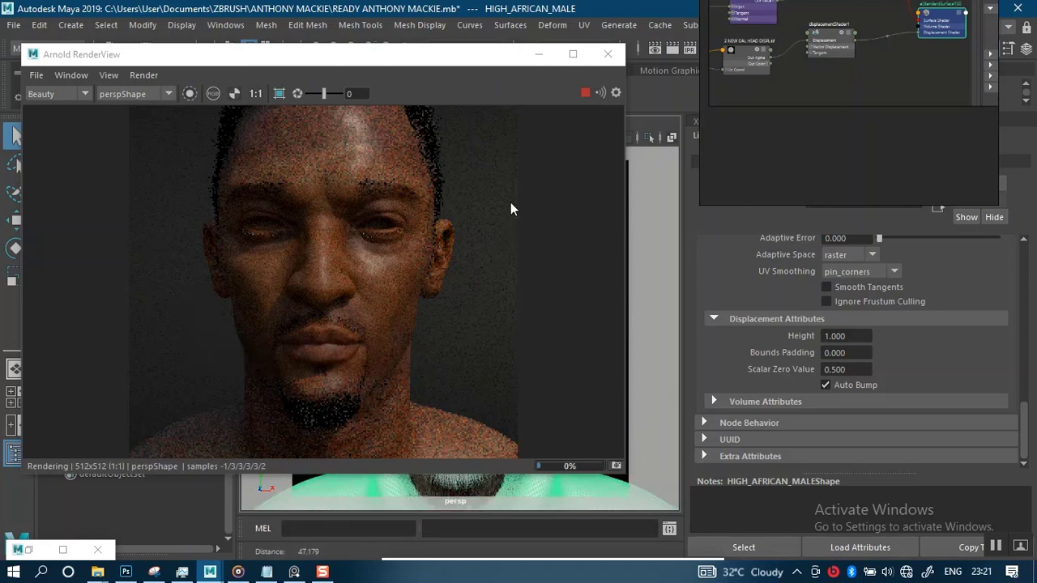
left_click(584, 92)
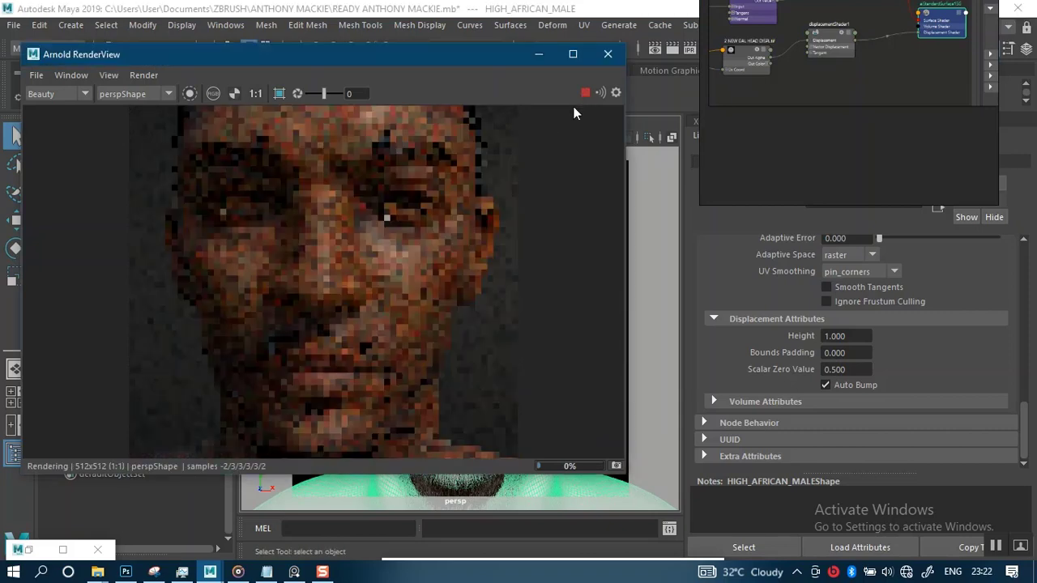
key("Escape")
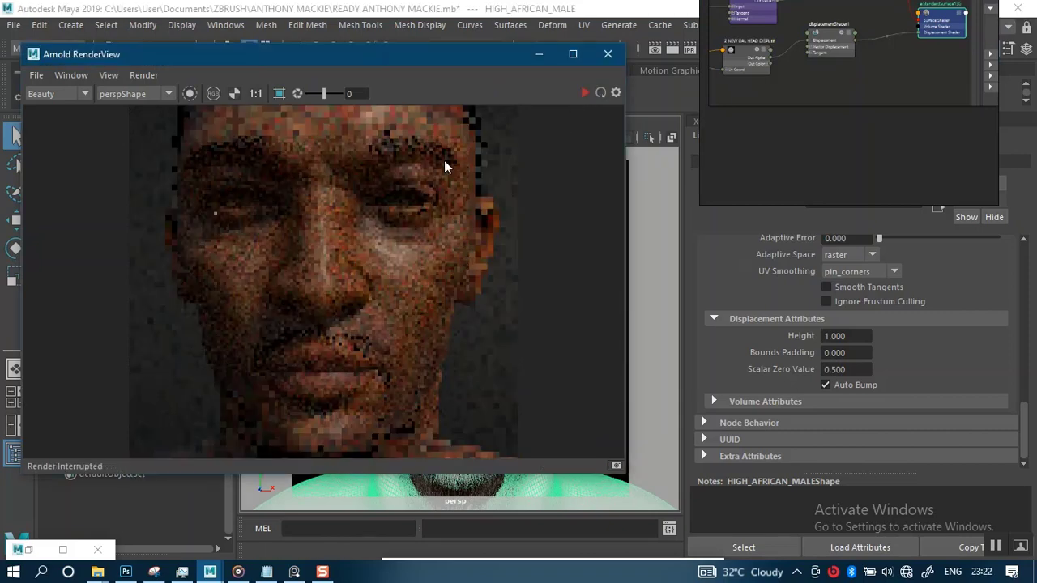
left_click(539, 54)
middle_click_drag(446, 407, 461, 374, "alt")
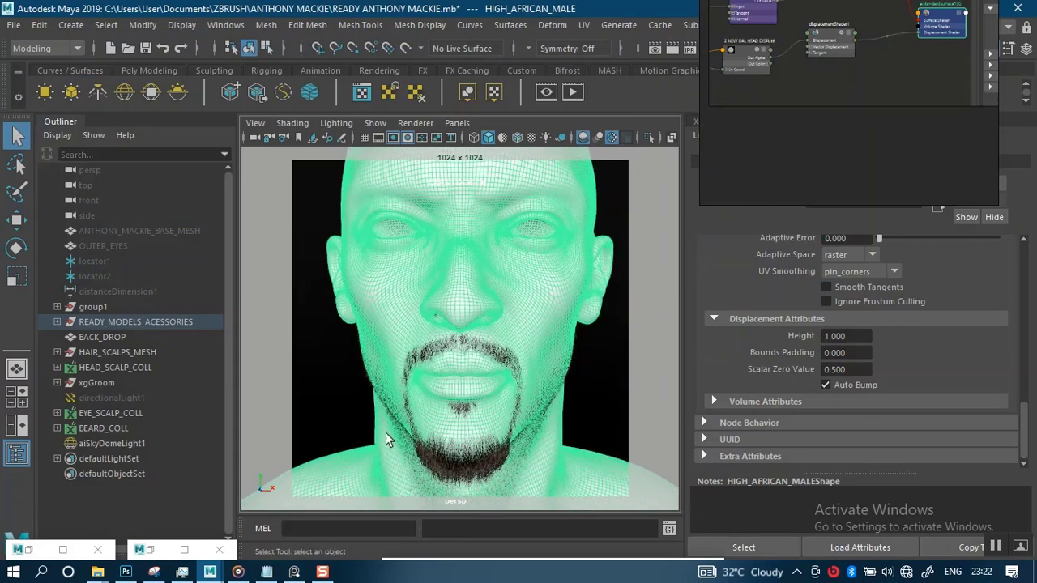
Restore the RenderView and limit the render to a crop region around the mouth
left_click(158, 541)
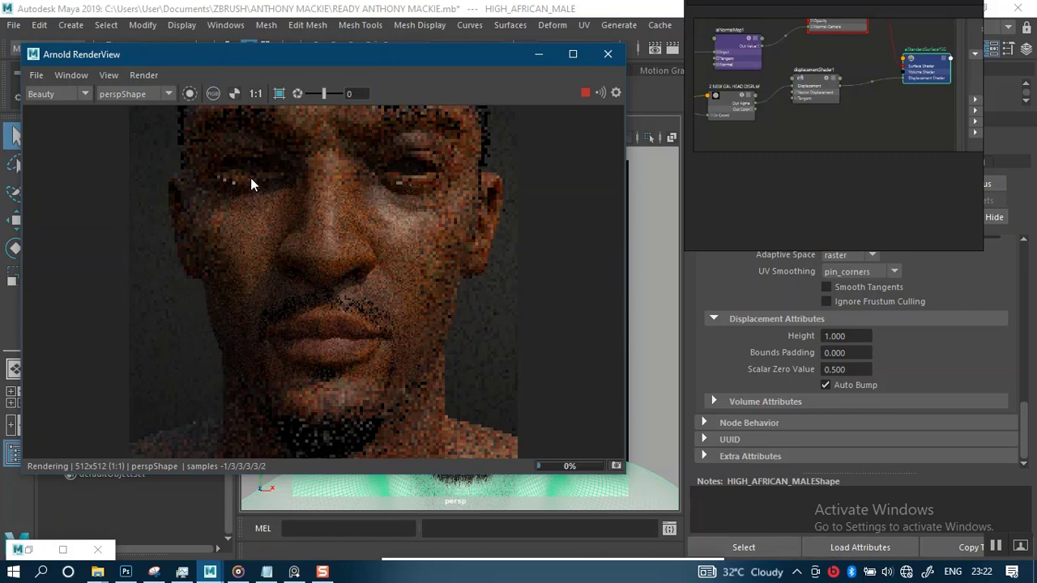
left_click(279, 93)
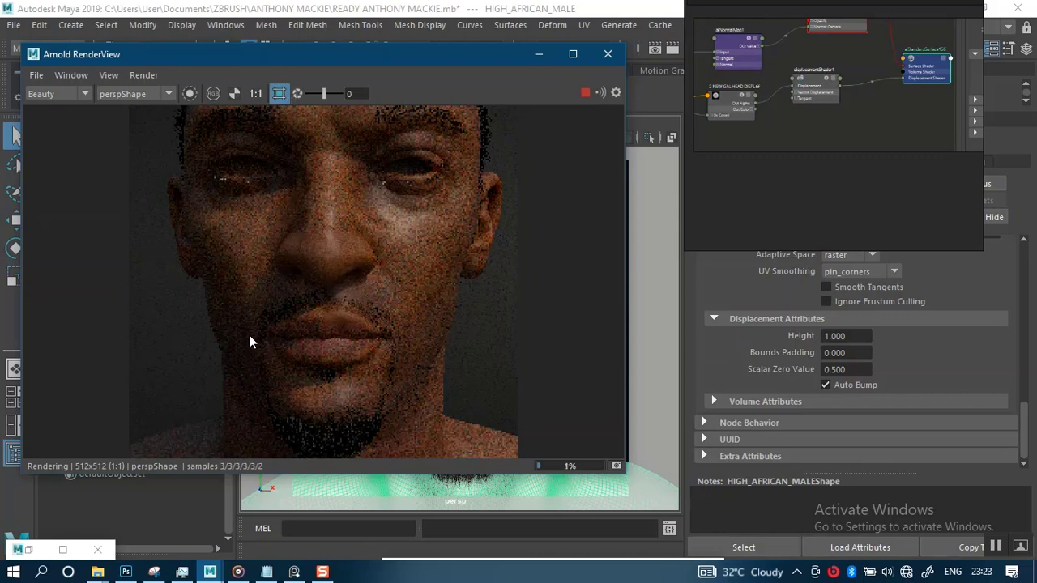
left_click_drag(236, 295, 418, 388)
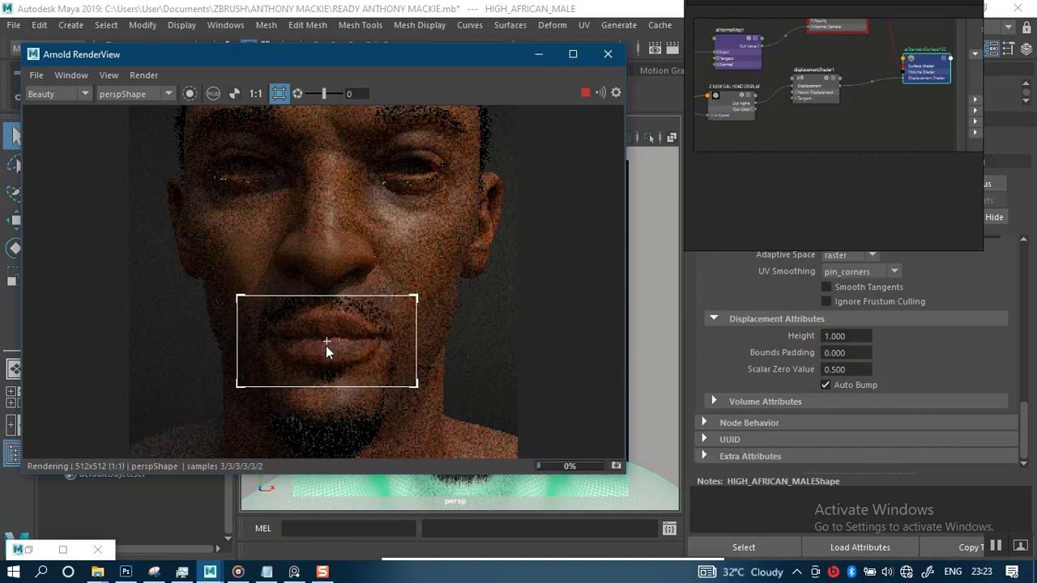
Examine the rendered lips and mustache area up close in the RenderView
scroll(326, 346, "up", 5)
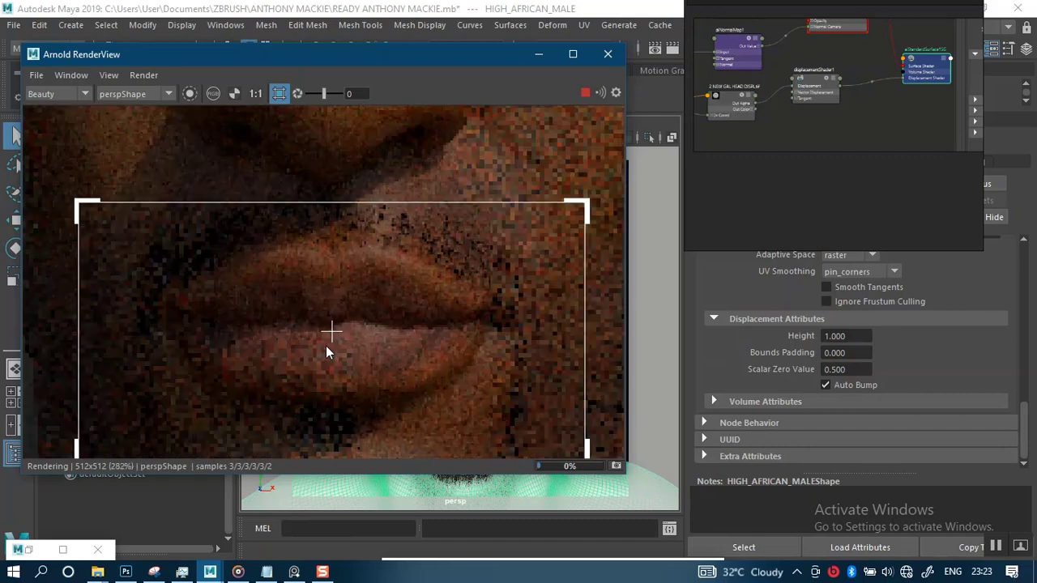
middle_click_drag(333, 333, 333, 286)
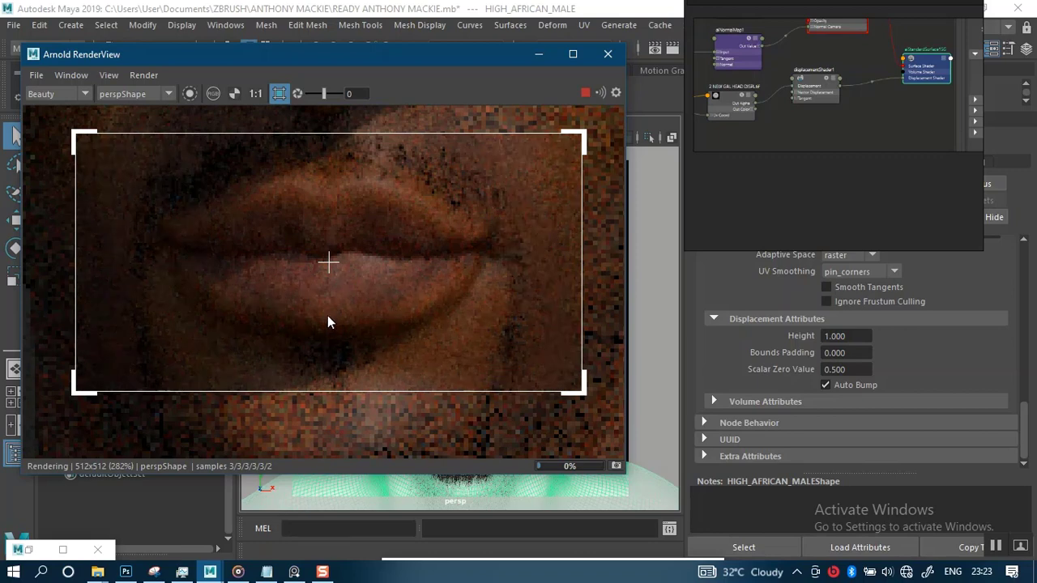
scroll(327, 322, "down", 5)
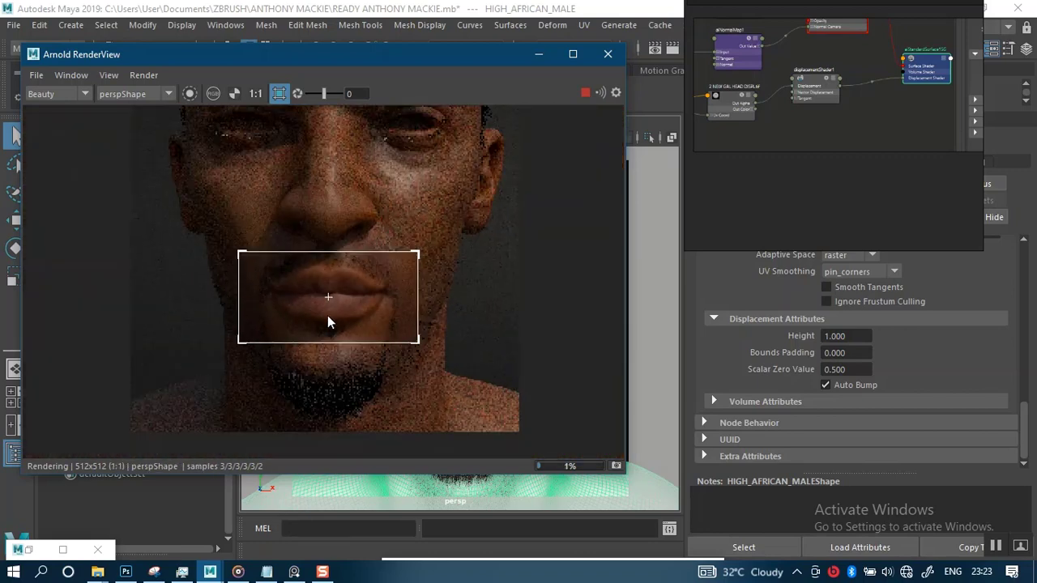
scroll(328, 318, "up", 4)
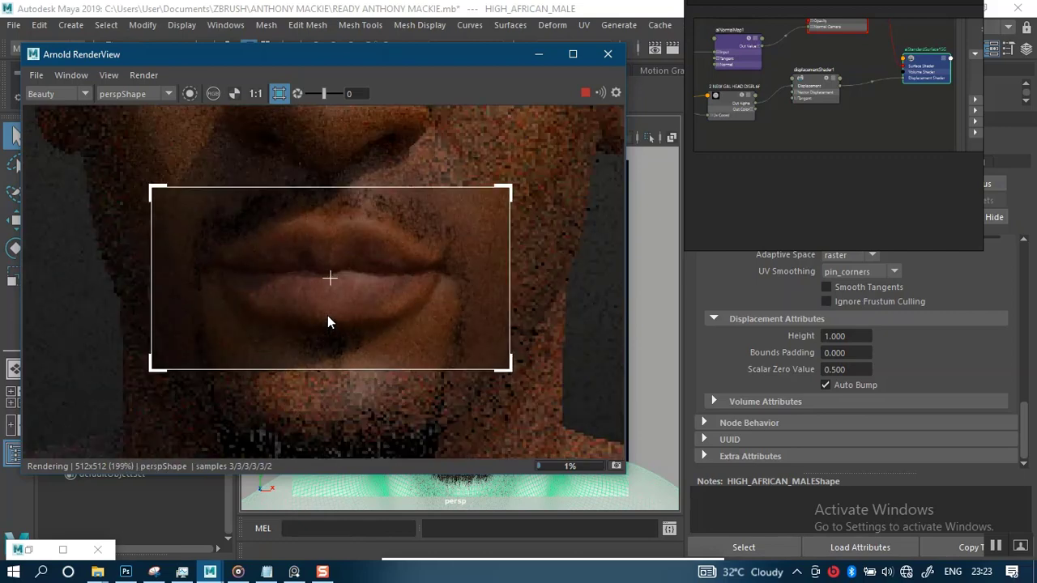
scroll(328, 318, "down", 4)
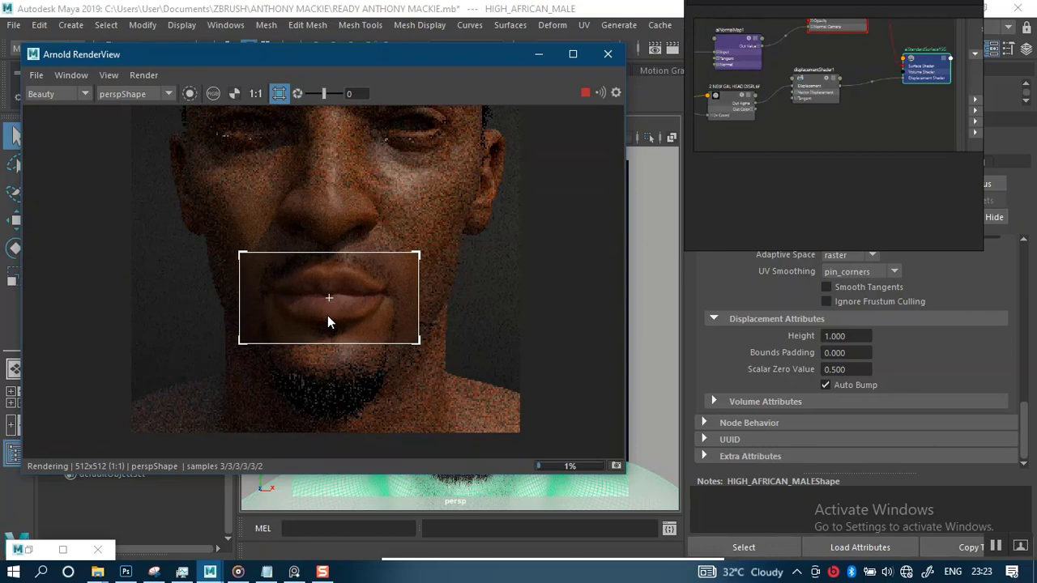
scroll(328, 321, "up", 2)
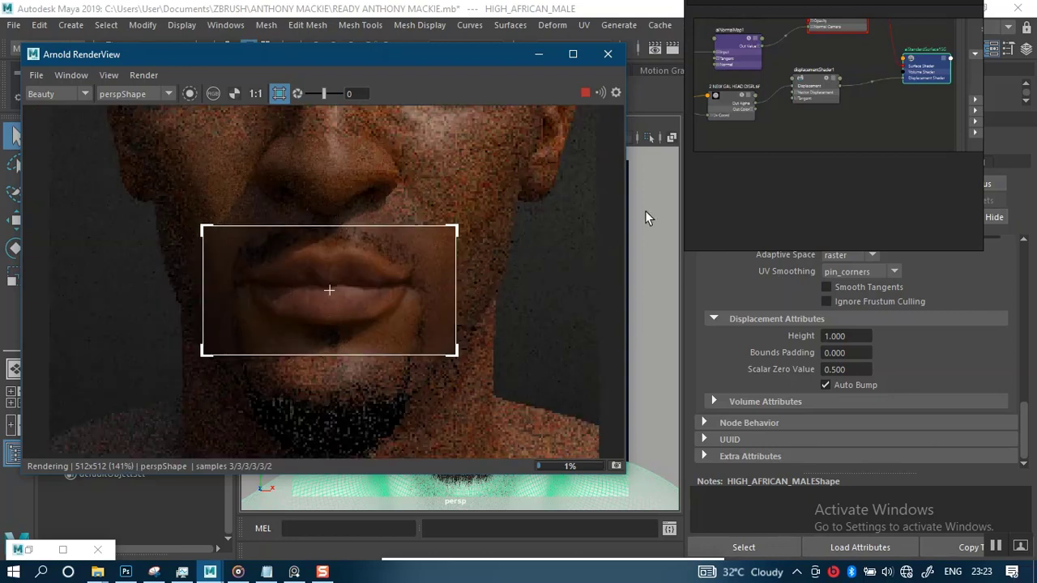
Show the XGen settings for MUSTACH_DESCRIPTION in BEARD_COLL and update its XGen preview
right_click_drag(777, 184, 287, 152)
left_click(700, 122)
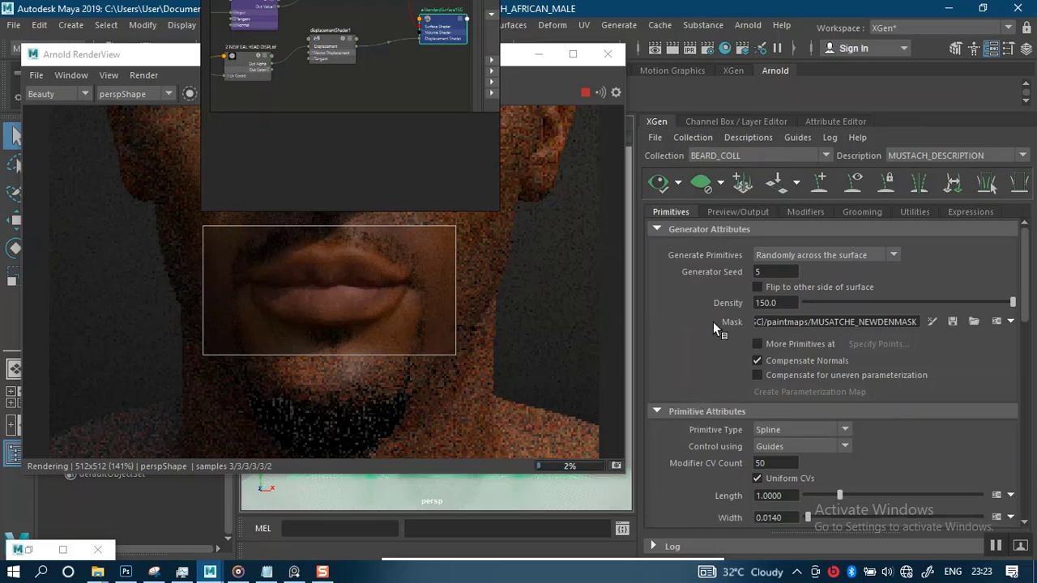
scroll(713, 322, "down", 4)
scroll(713, 322, "up", 2)
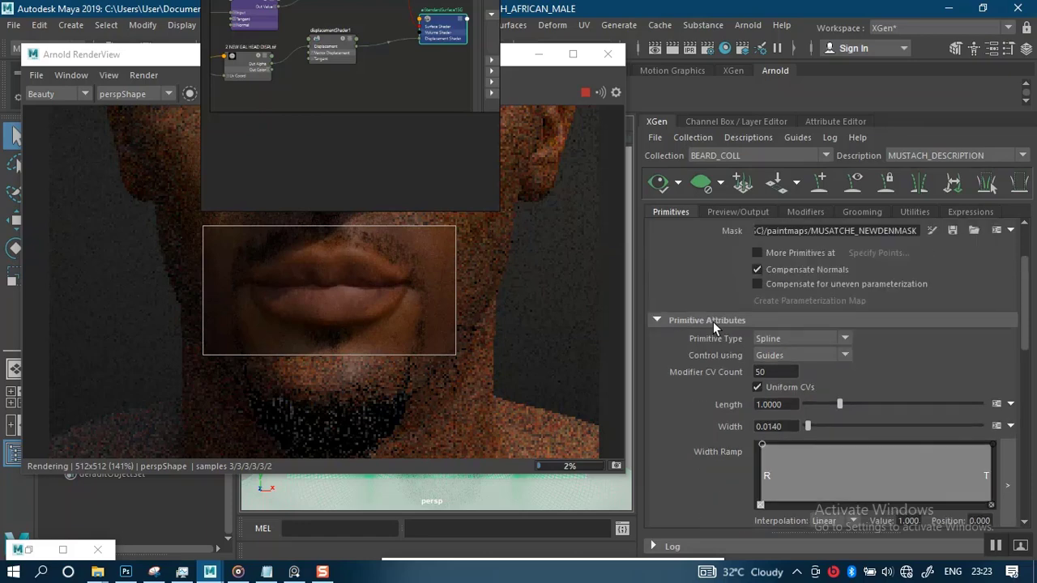
scroll(713, 322, "up", 2)
left_click(658, 182)
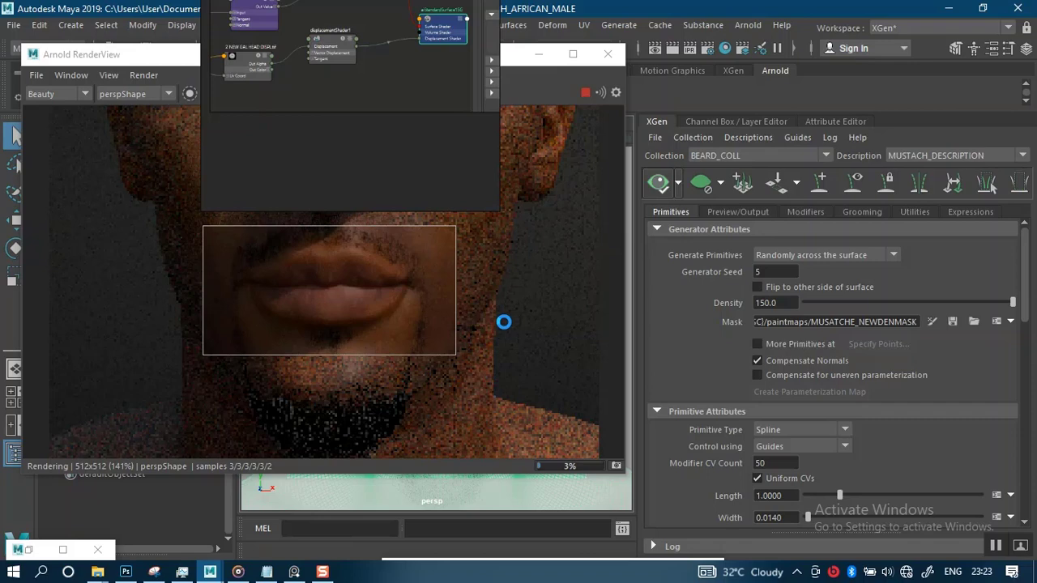
left_click(996, 548)
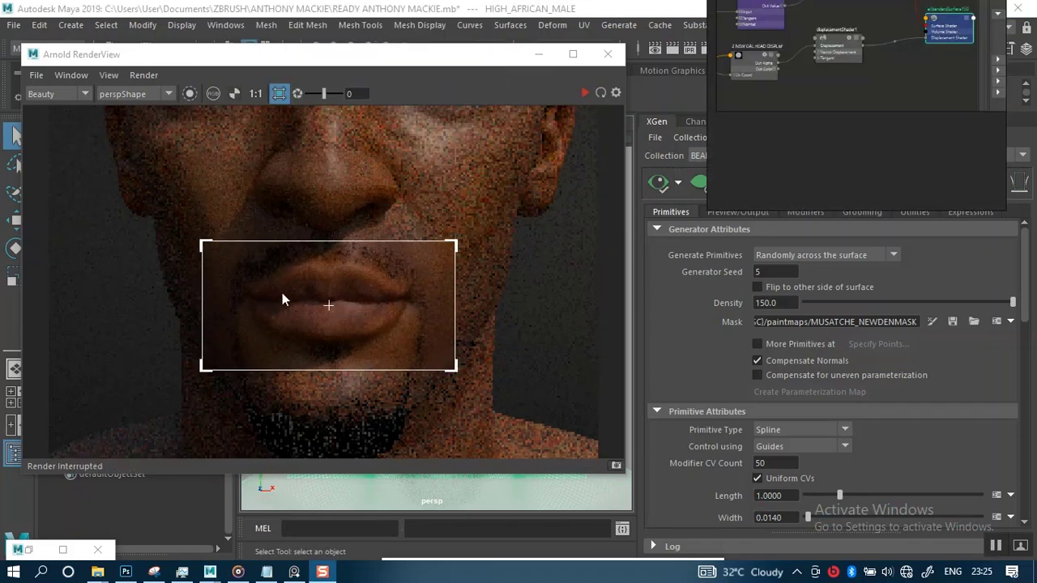
Re-render the mouth region and store the result as a snapshot for comparison
left_click(146, 76)
left_click(182, 119)
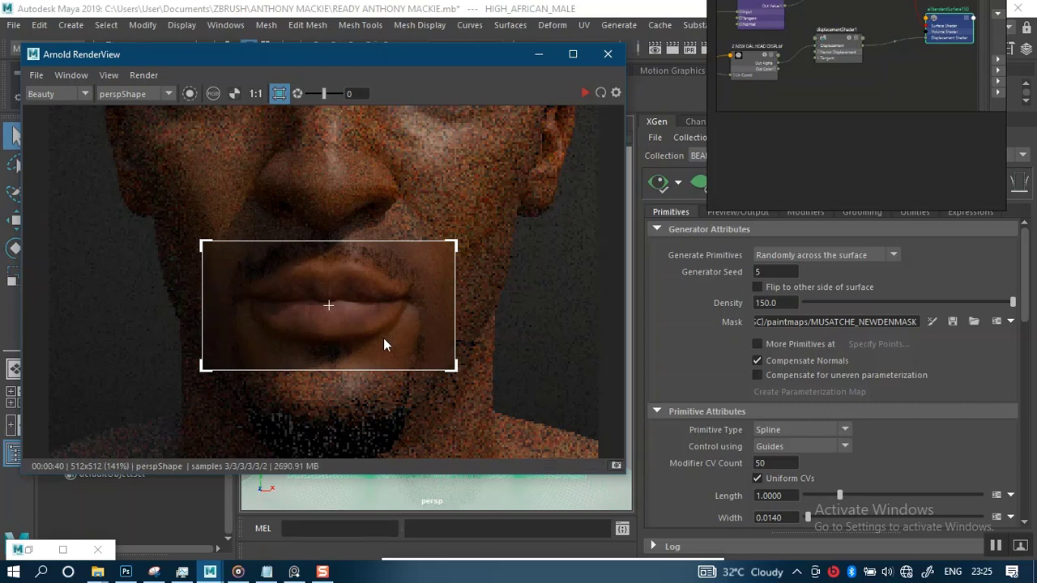
left_click(616, 466)
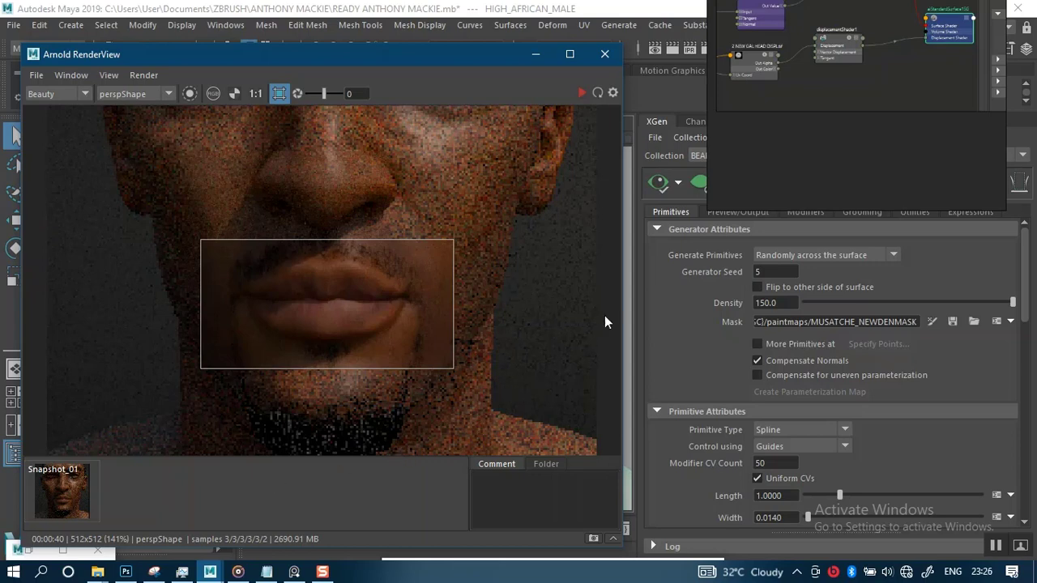
Return to the HIGH_AFRICAN_MALEShape attributes and set the catclark subdivision iterations to 2
right_click_drag(839, 140, 421, 169)
left_click(832, 122)
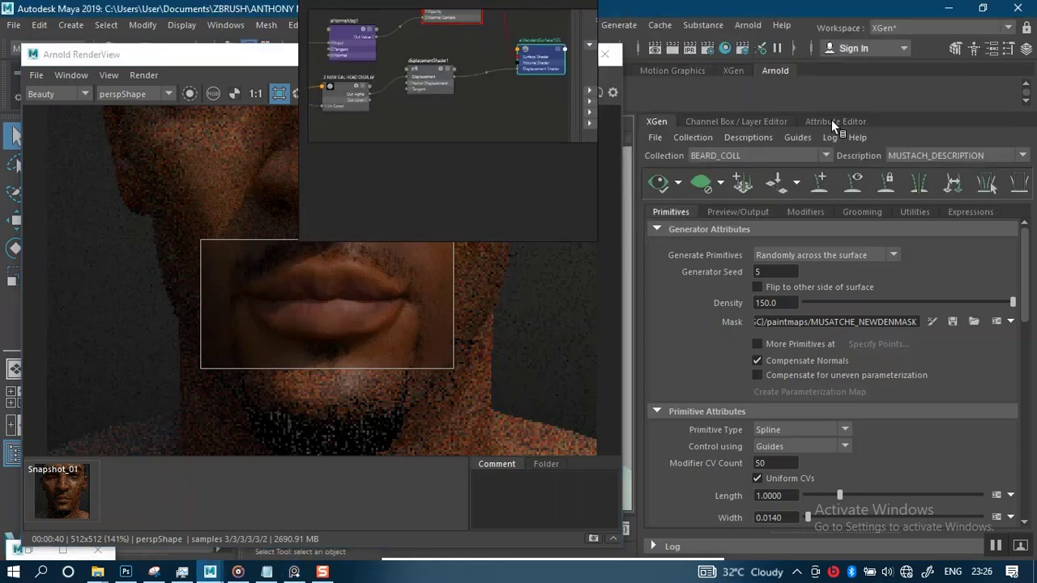
right_click_drag(494, 177, 920, 103)
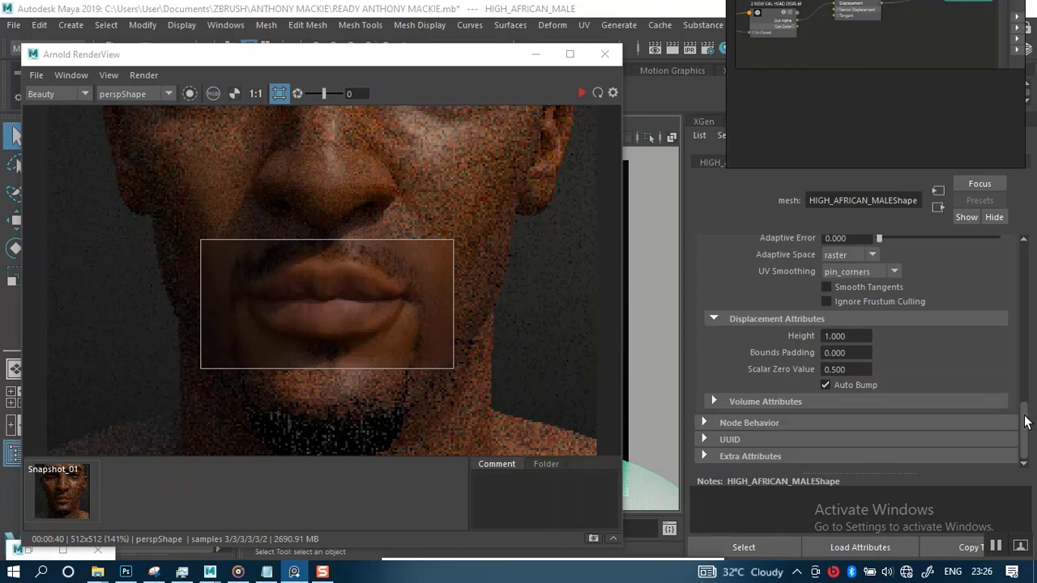
left_click_drag(1026, 424, 1026, 374)
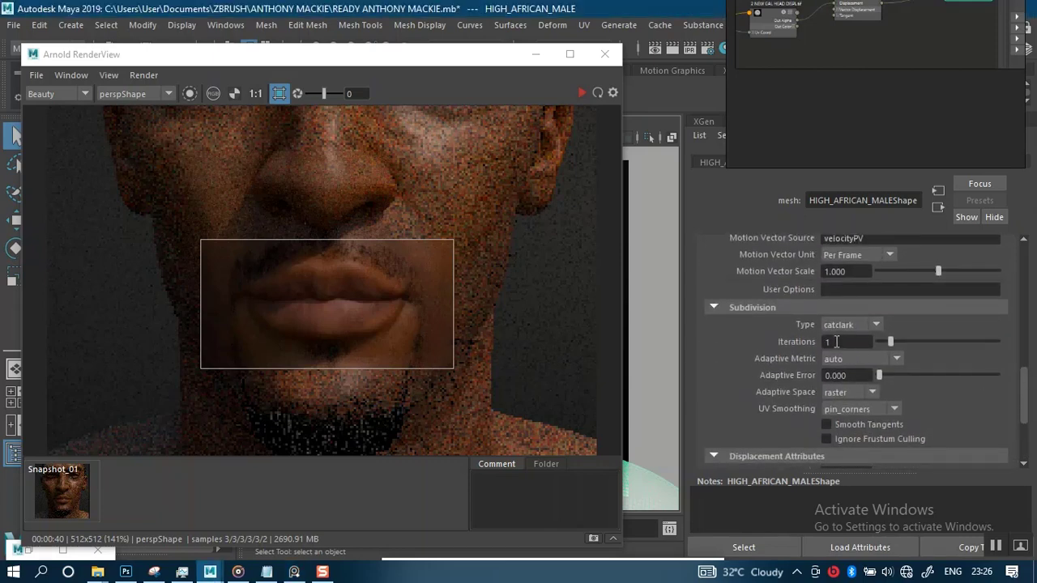
left_click(831, 342)
type("2")
key("Return")
Try a displacement height of 3 on the head mesh
left_click_drag(1025, 393, 1025, 417)
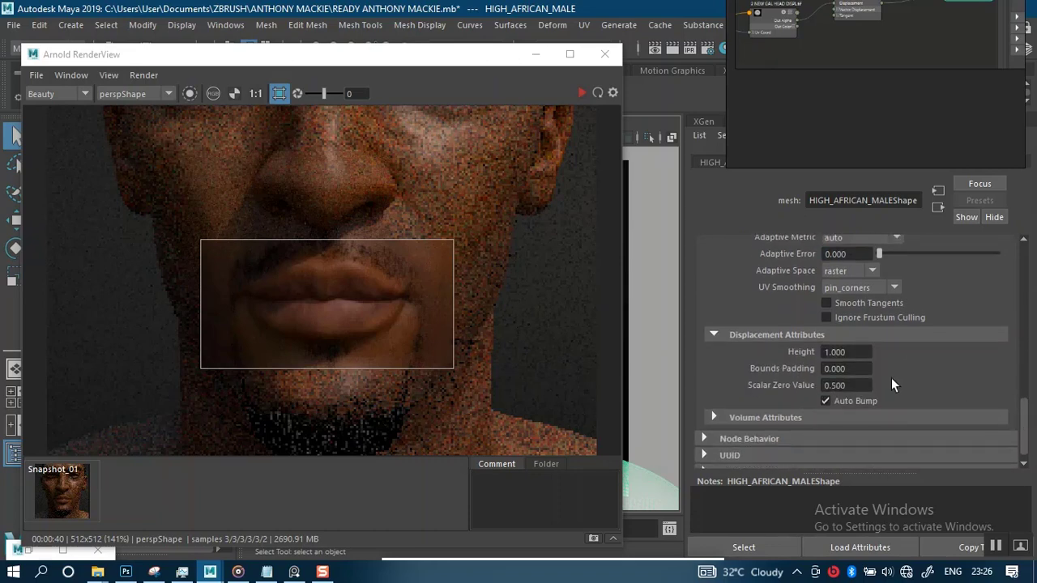
left_click_drag(853, 352, 803, 370)
type("3")
key("Return")
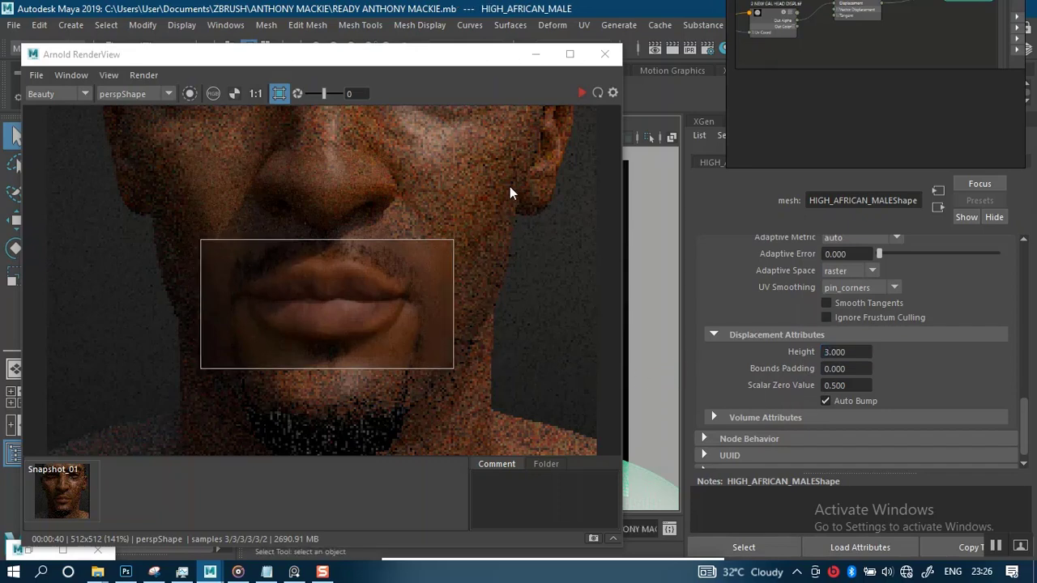
Extend the crop region upward to just below the nose and start the render
left_click(353, 241)
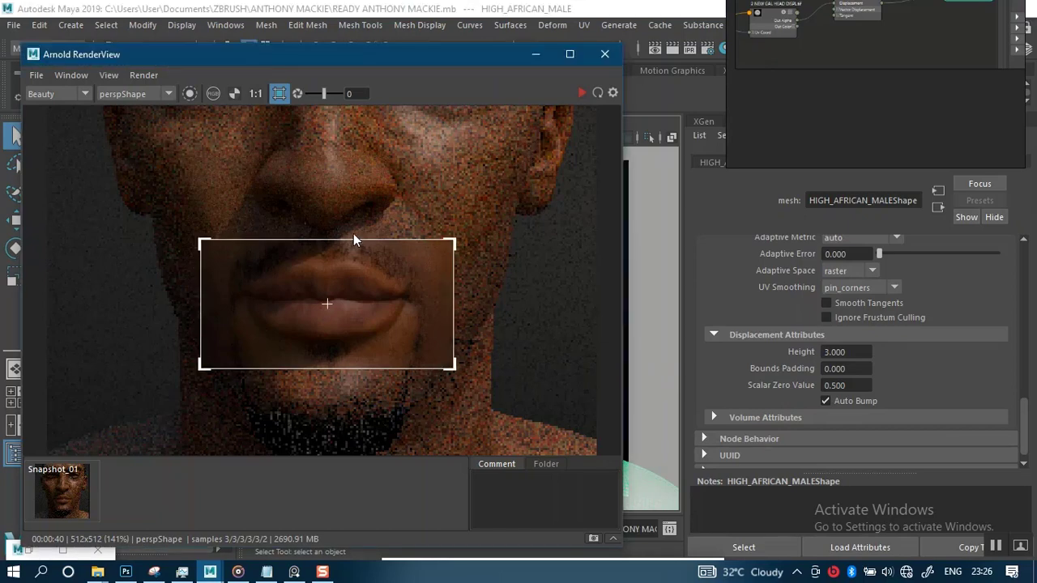
left_click_drag(451, 243, 456, 219)
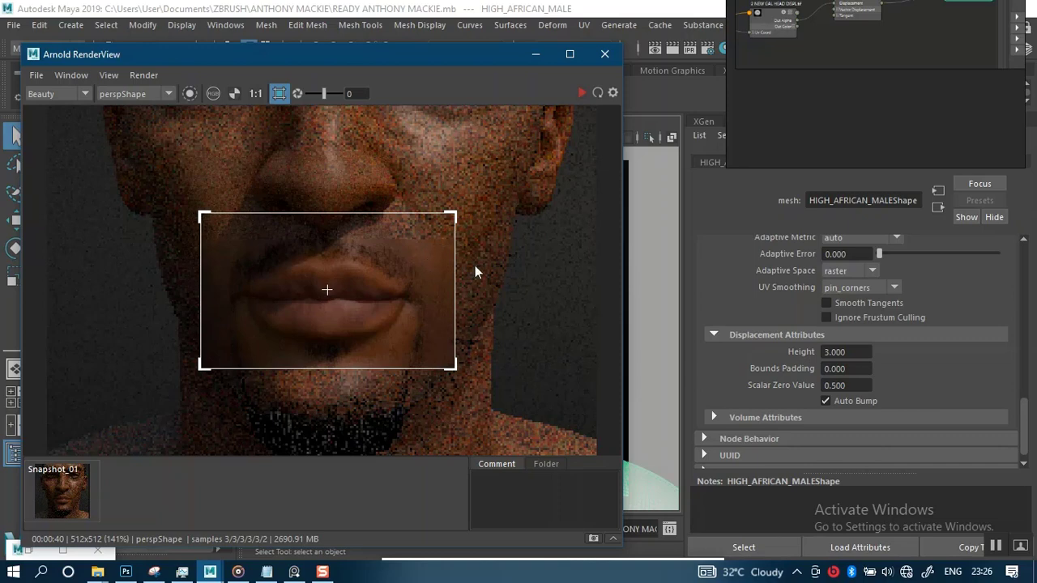
left_click(580, 94)
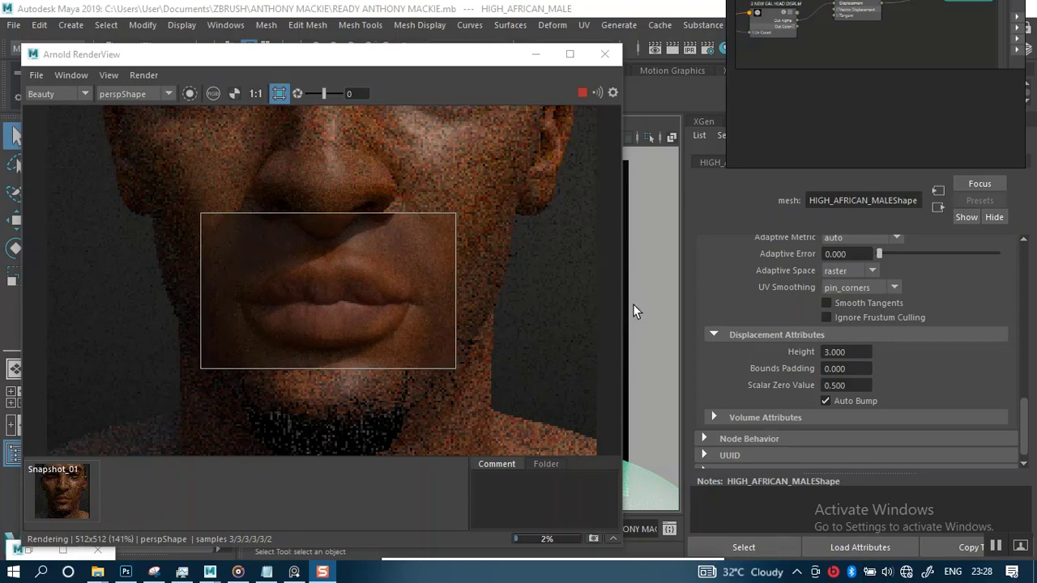
Set the head mesh's displacement height to 0.5
left_click_drag(855, 352, 791, 357)
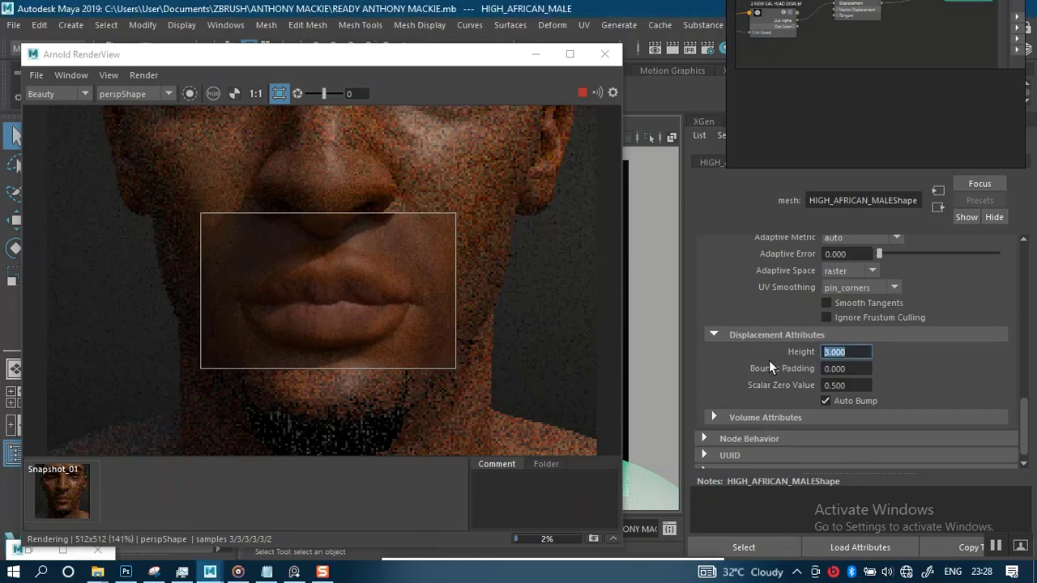
type("0.5")
key("Return")
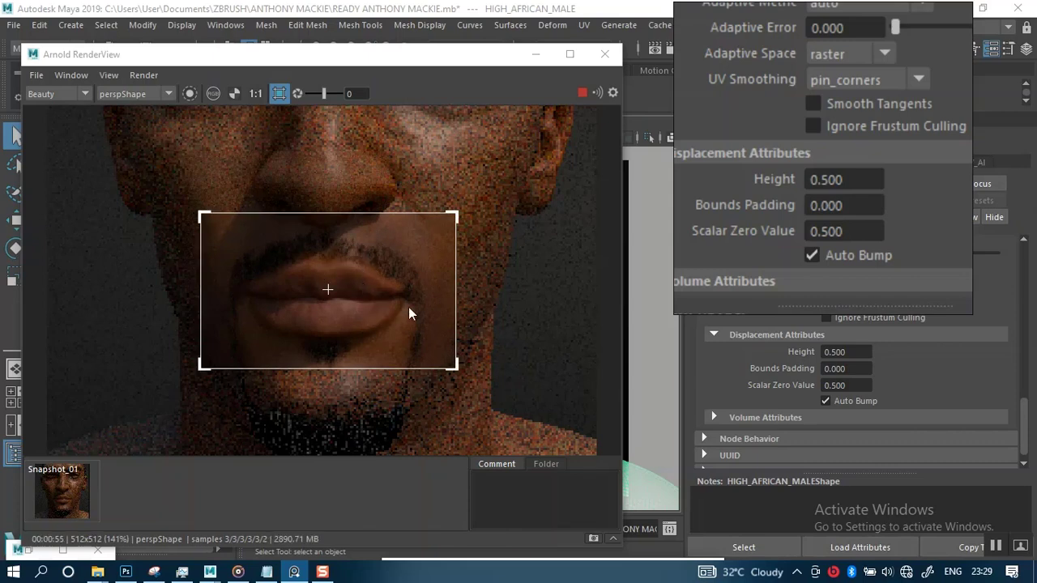
Stop the live render, minimize the RenderView, and reframe the perspective view on the head and upper torso
left_click(581, 93)
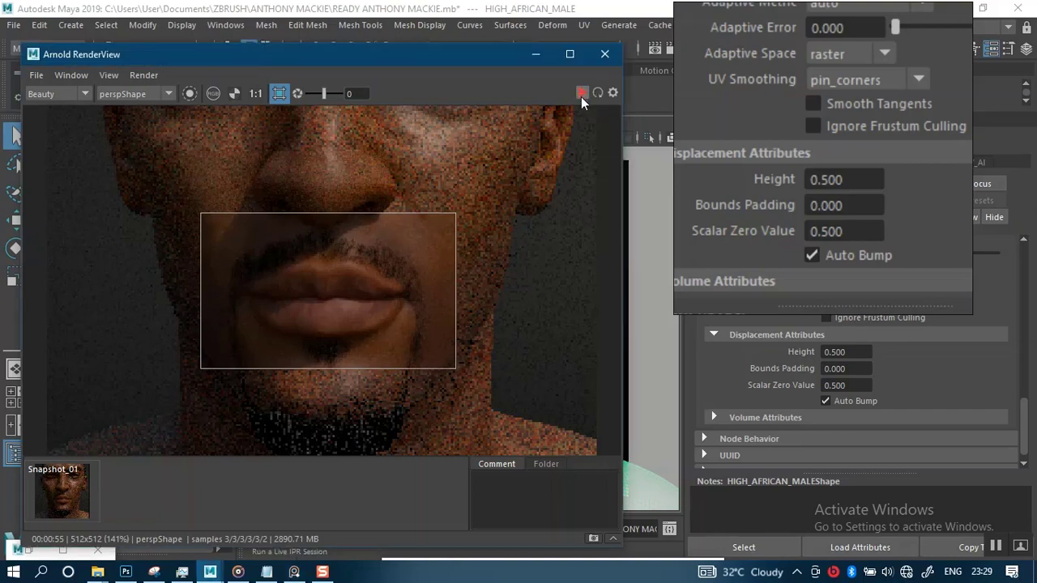
left_click(535, 57)
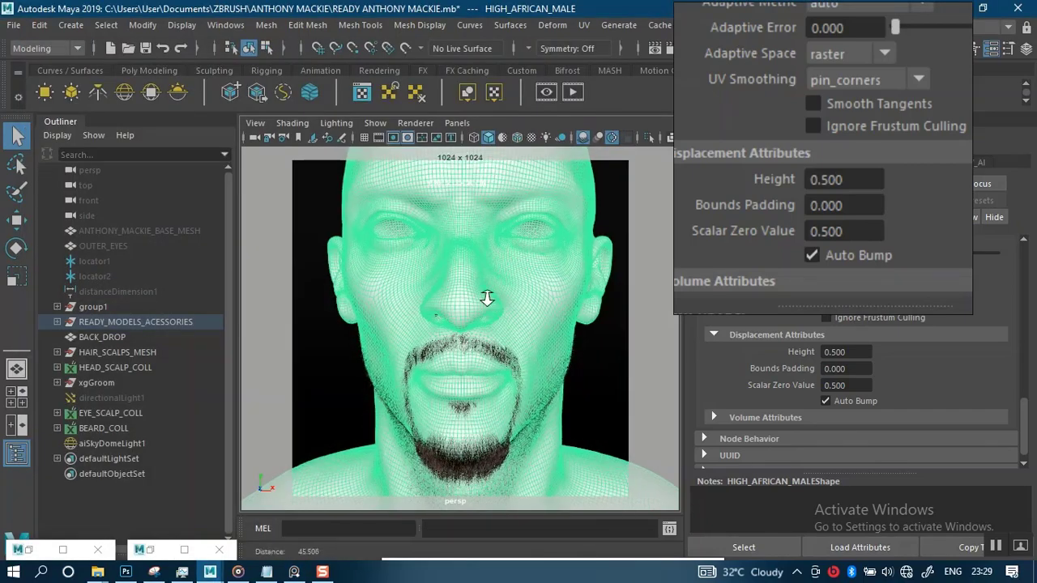
right_click_drag(487, 296, 458, 168, "alt")
right_click_drag(489, 390, 479, 245, "alt")
middle_click_drag(490, 306, 470, 268, "alt")
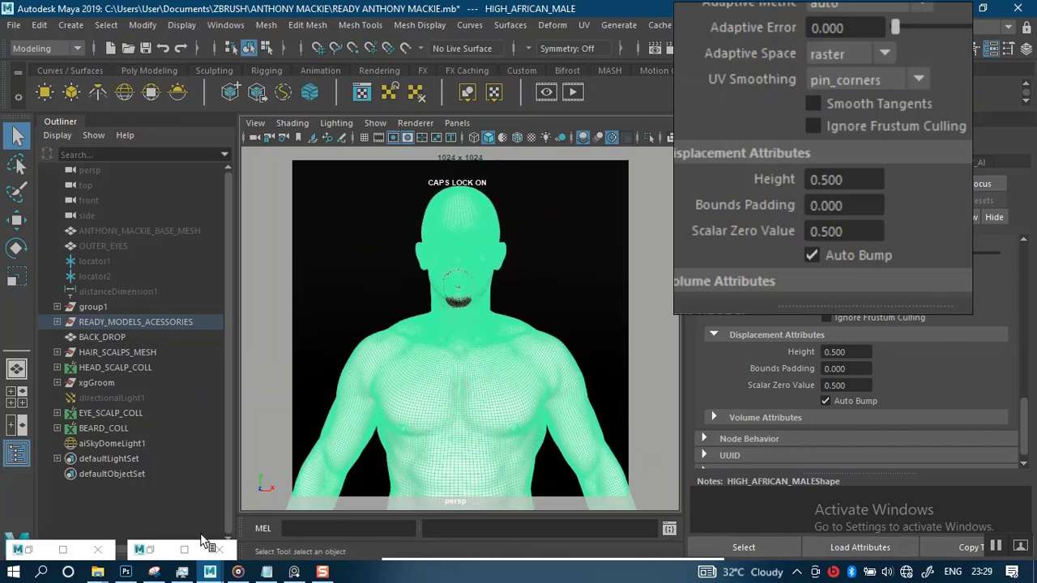
Restore the Arnold RenderView, turn off the crop region and examine the rendered face
left_click(162, 552)
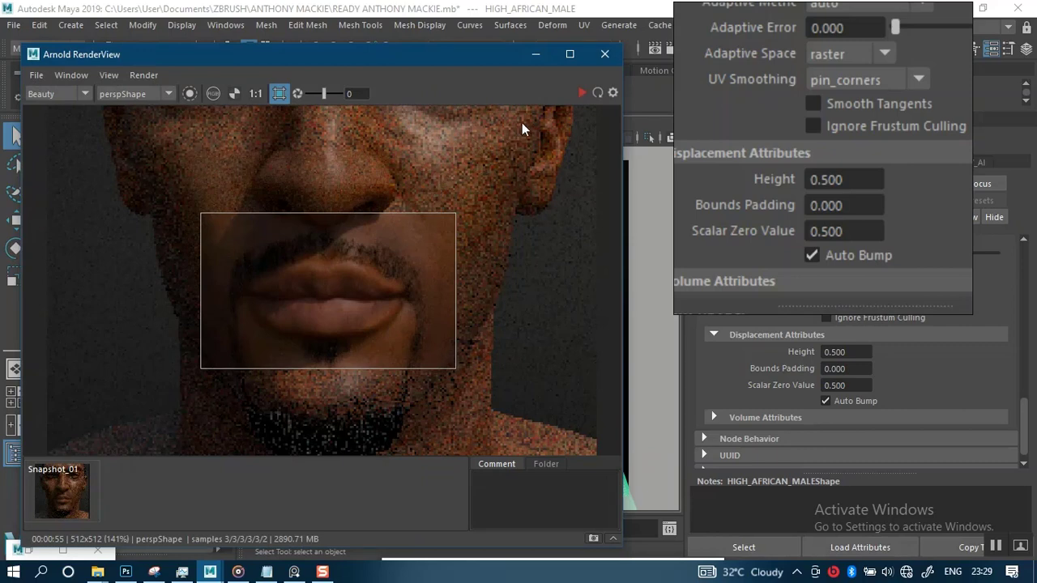
left_click(279, 94)
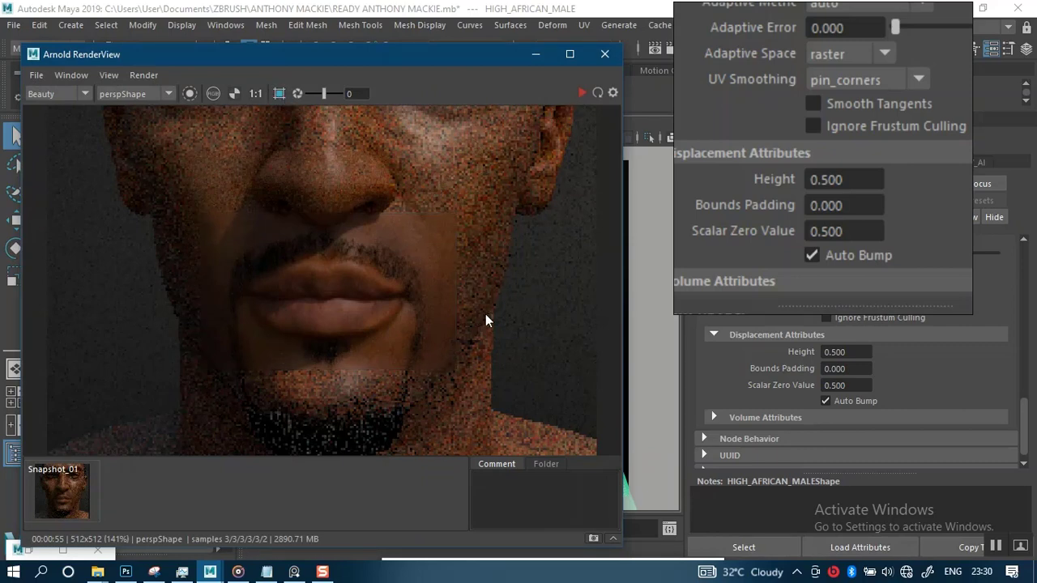
scroll(486, 314, "down", 3)
scroll(355, 333, "up", 2)
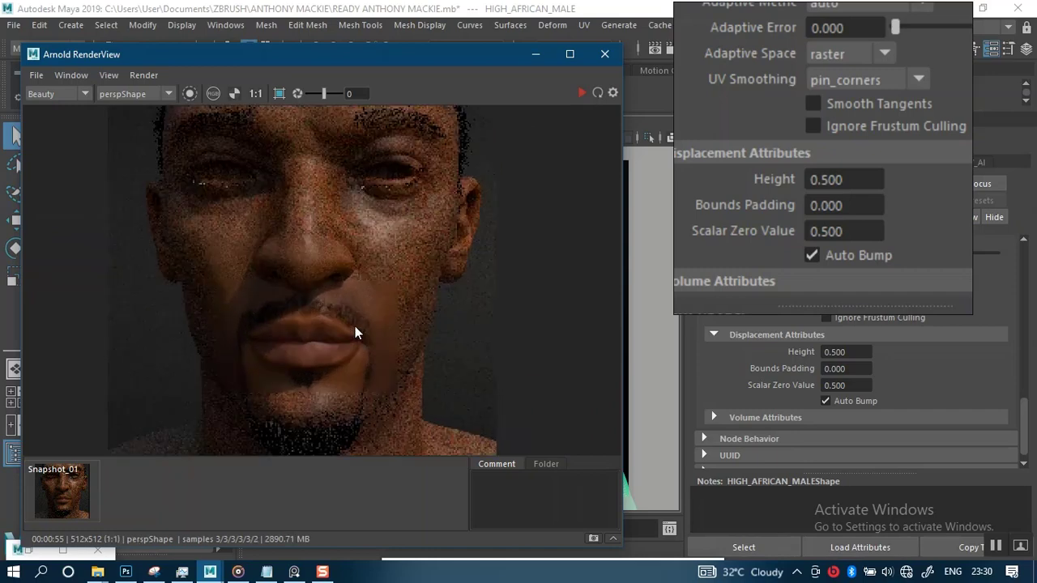
scroll(355, 324, "up", 1)
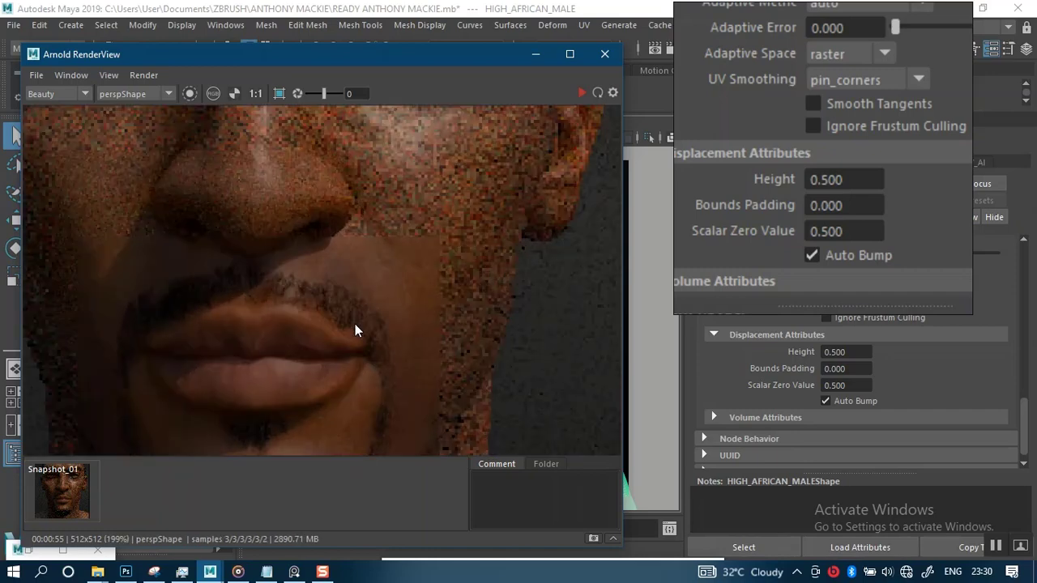
scroll(366, 317, "down", 1)
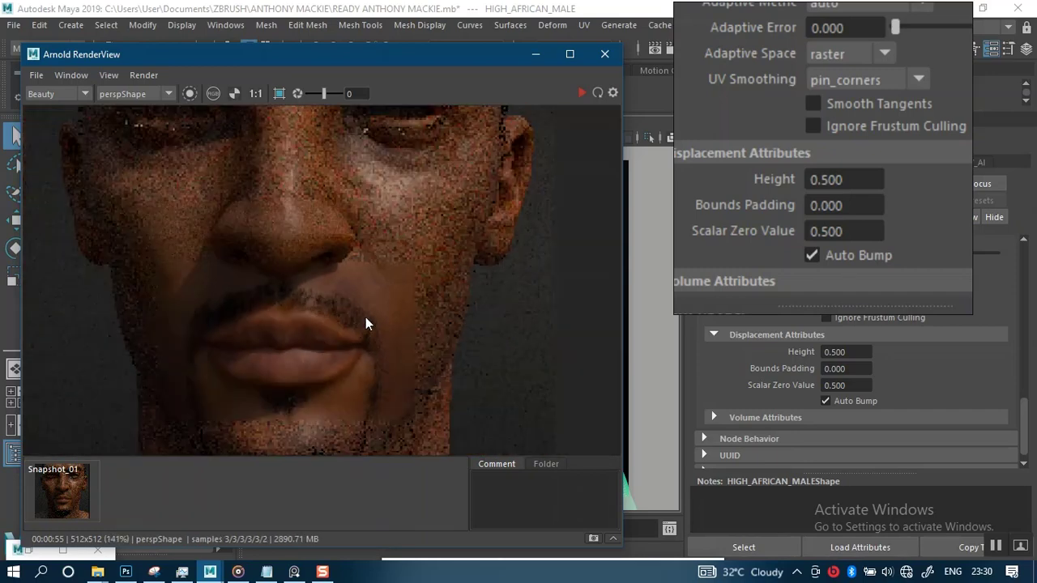
scroll(382, 307, "down", 1)
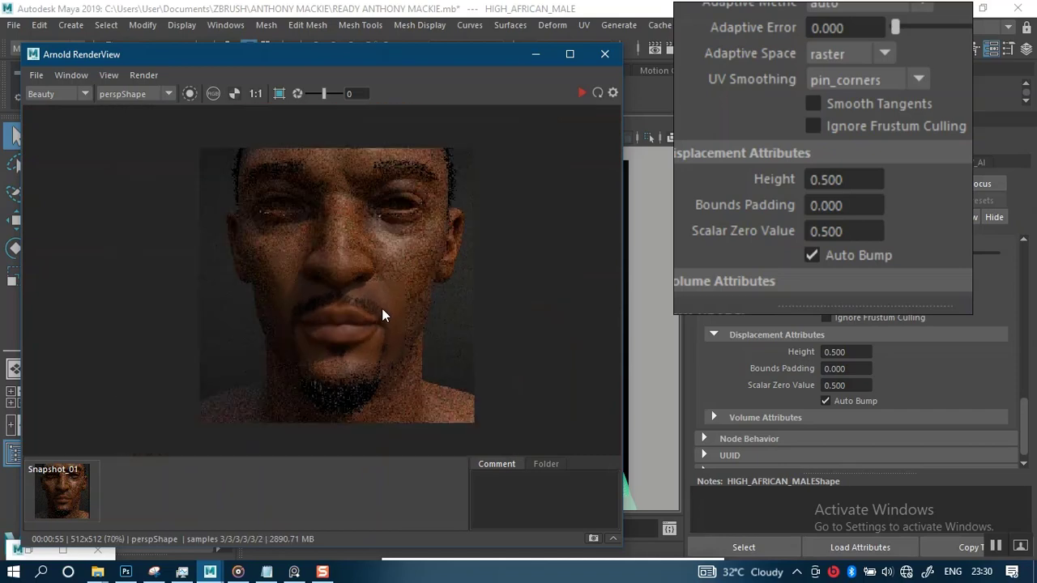
middle_click_drag(382, 308, 368, 313)
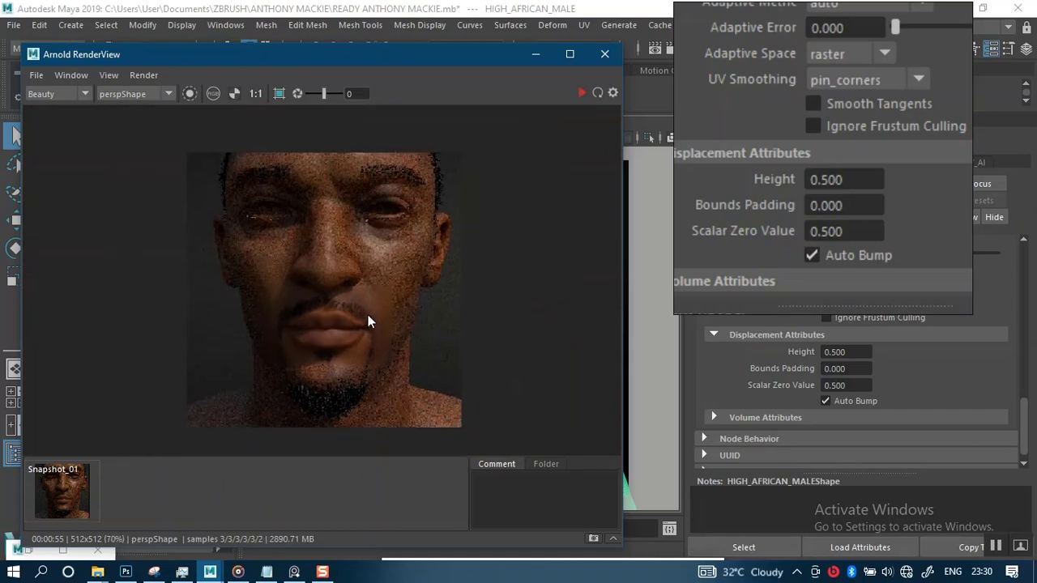
Start a new render and draw a crop region around the head and torso
left_click(581, 93)
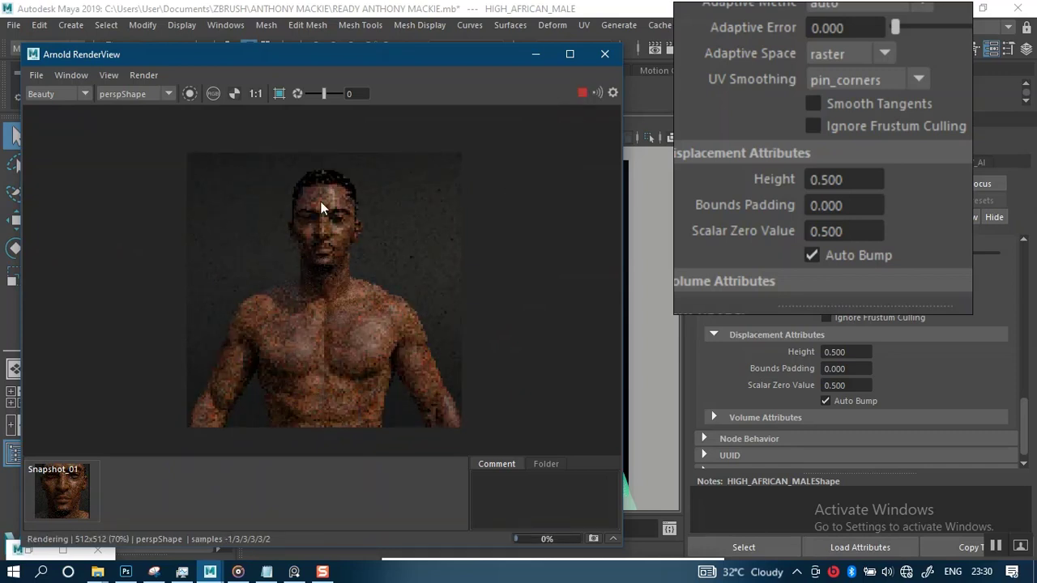
left_click(278, 93)
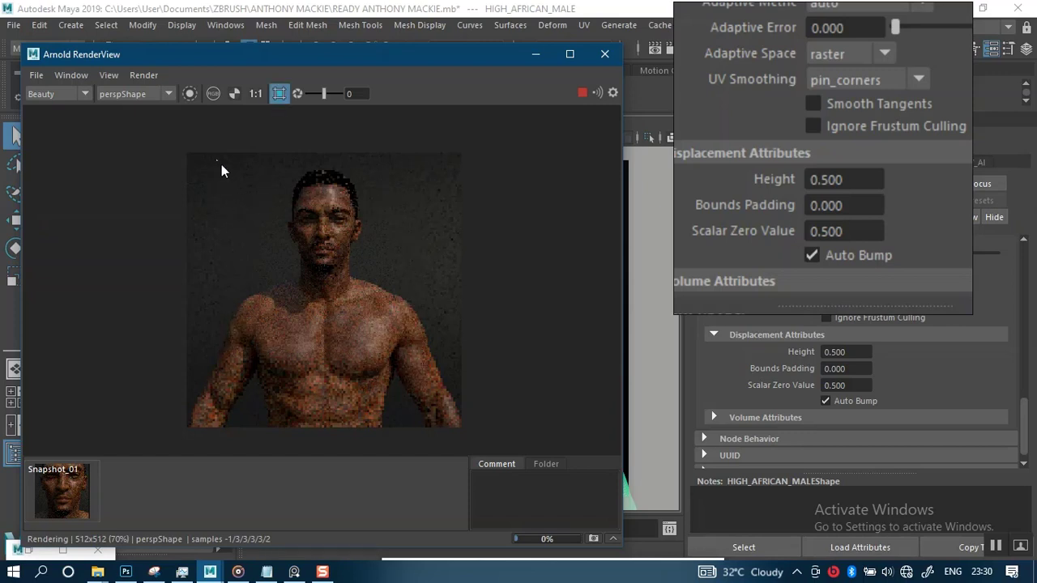
left_click_drag(217, 160, 429, 437)
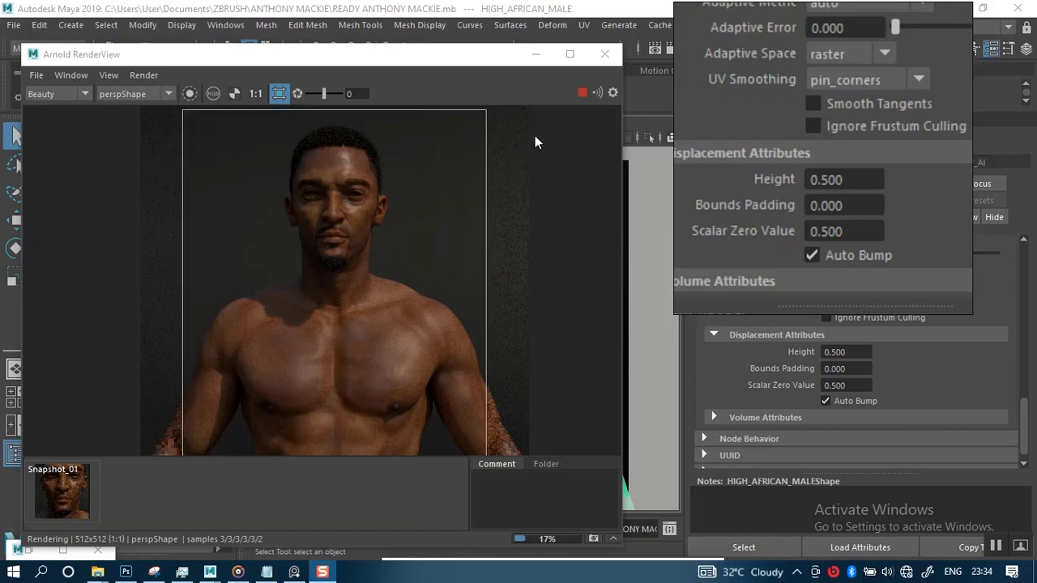
Stop the render, turn off the crop region and minimize the RenderView
left_click(582, 92)
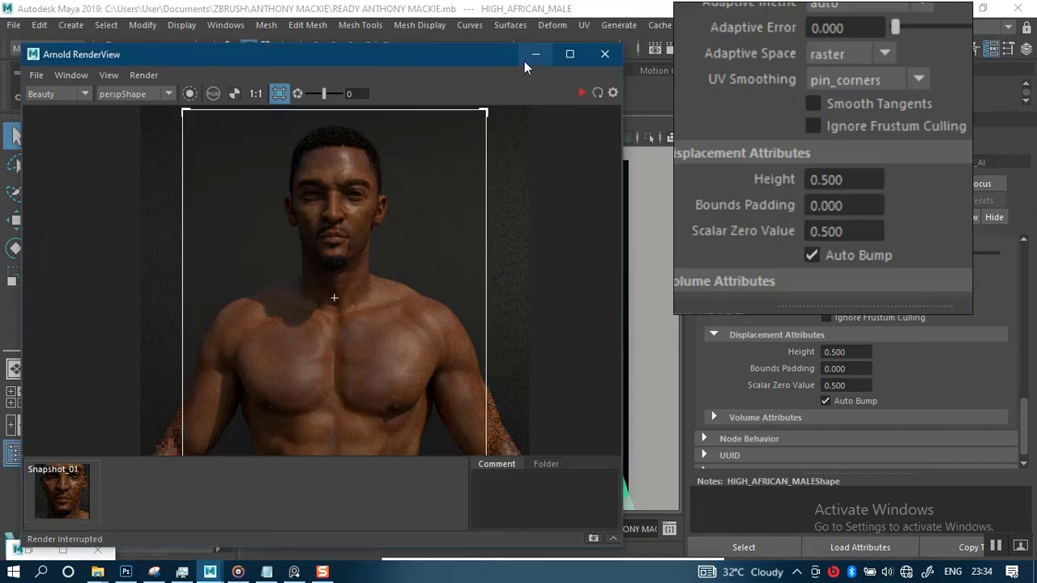
left_click(280, 95)
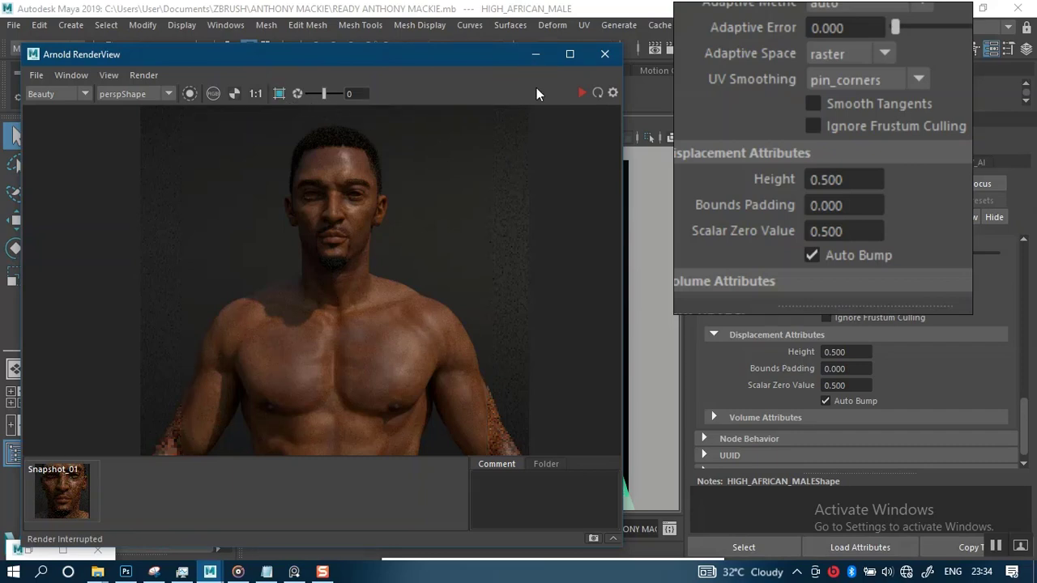
left_click(535, 55)
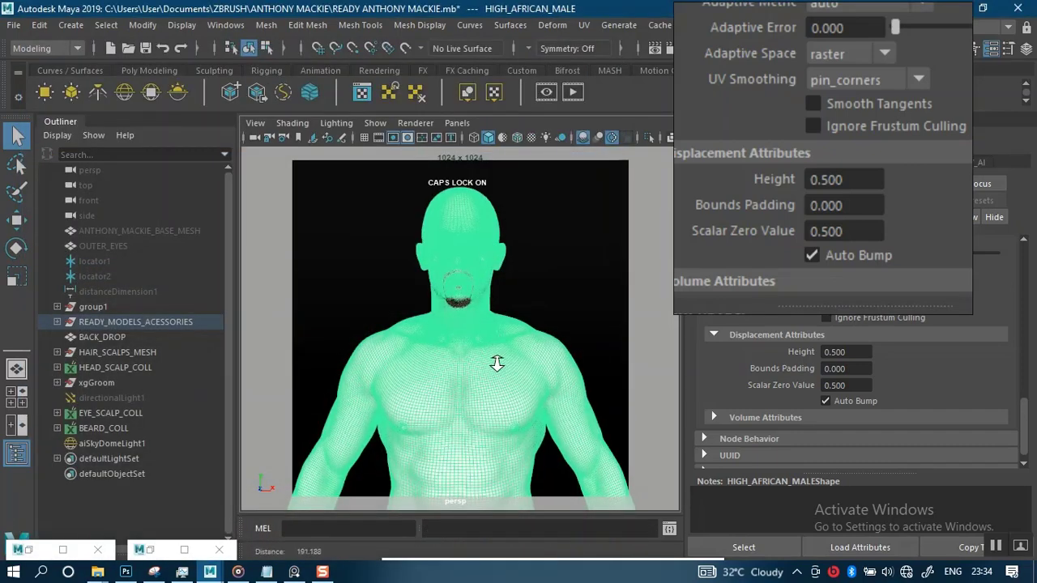
Unhide the INNER_EYES mesh in the BODY group under READY_MODELS_ACESSORIES
middle_click_drag(500, 368, 504, 444, "alt")
right_click_drag(509, 359, 533, 424, "alt")
middle_click_drag(526, 384, 507, 375, "alt")
right_click_drag(507, 375, 517, 398, "alt")
middle_click_drag(510, 362, 393, 347, "alt")
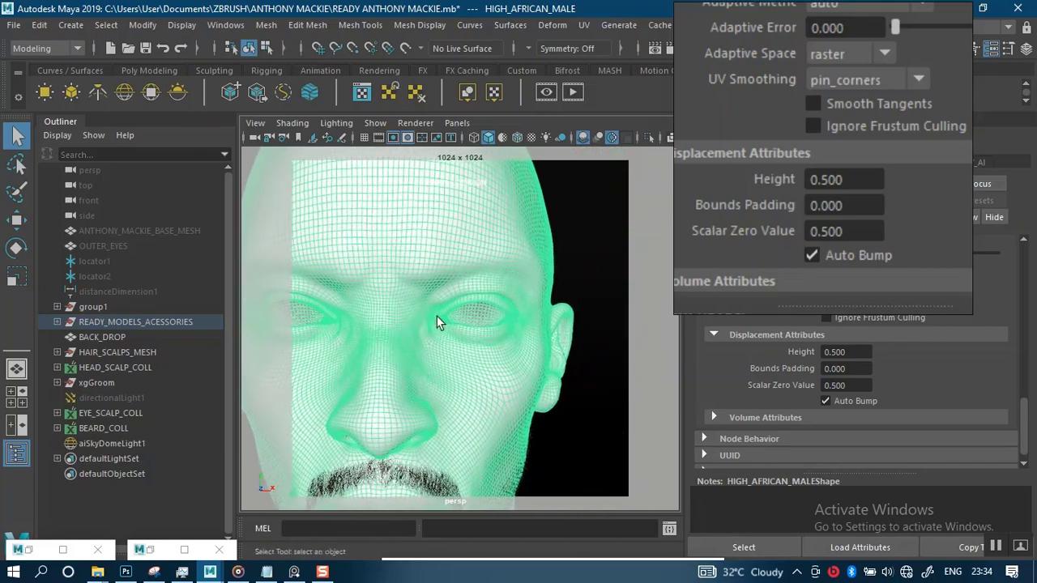
mouse_move(437, 319)
right_mouse_down("alt")
mouse_move(467, 368)
mouse_move(475, 335)
mouse_move(482, 352)
mouse_move(521, 351)
mouse_move(491, 318)
mouse_move(454, 327)
right_mouse_up("alt")
middle_click_drag(454, 327, 518, 325, "alt")
right_click_drag(518, 326, 452, 326, "alt")
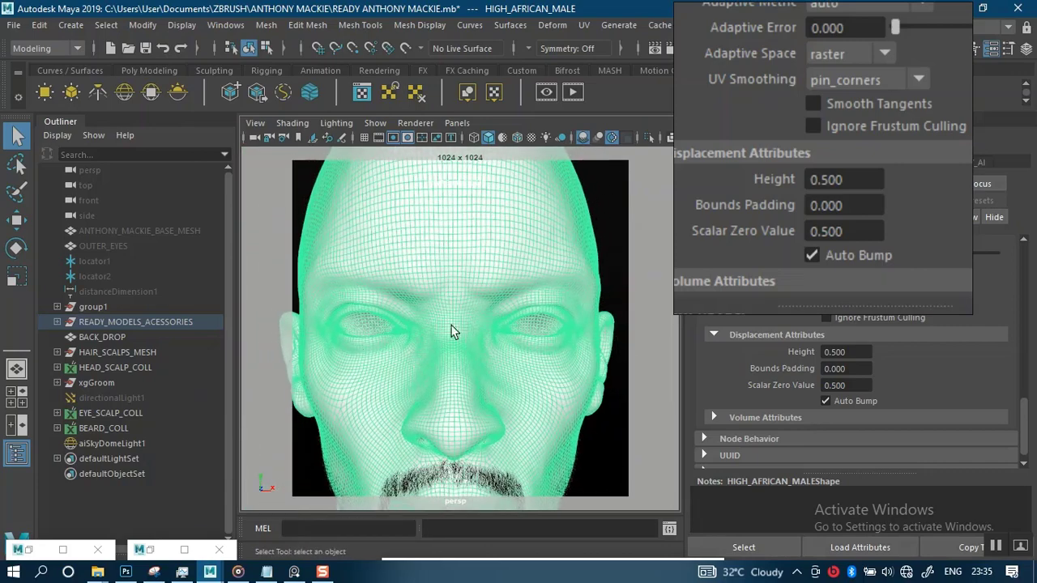
left_click(57, 322)
left_click(65, 337)
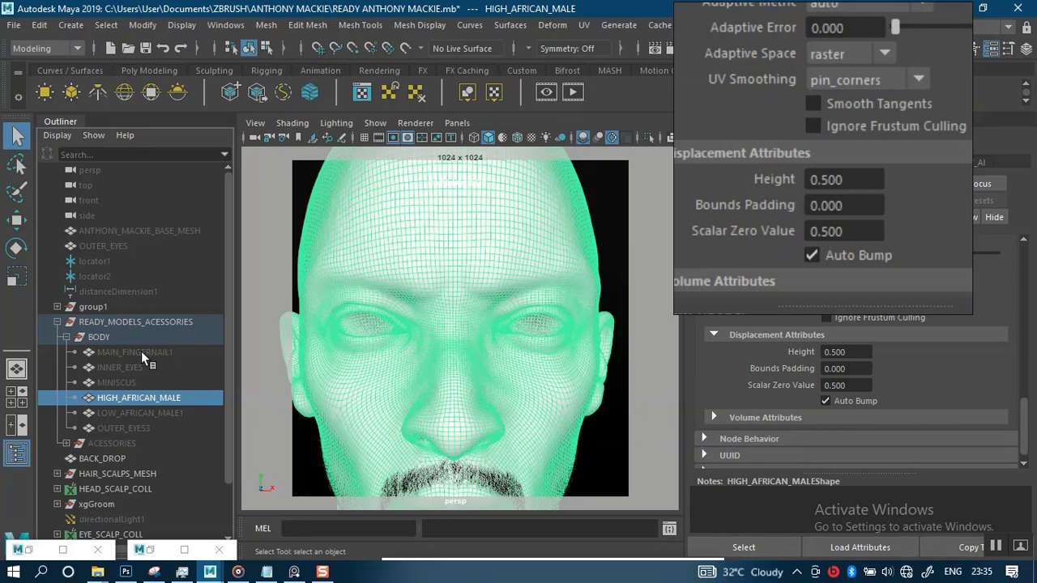
left_click(121, 368)
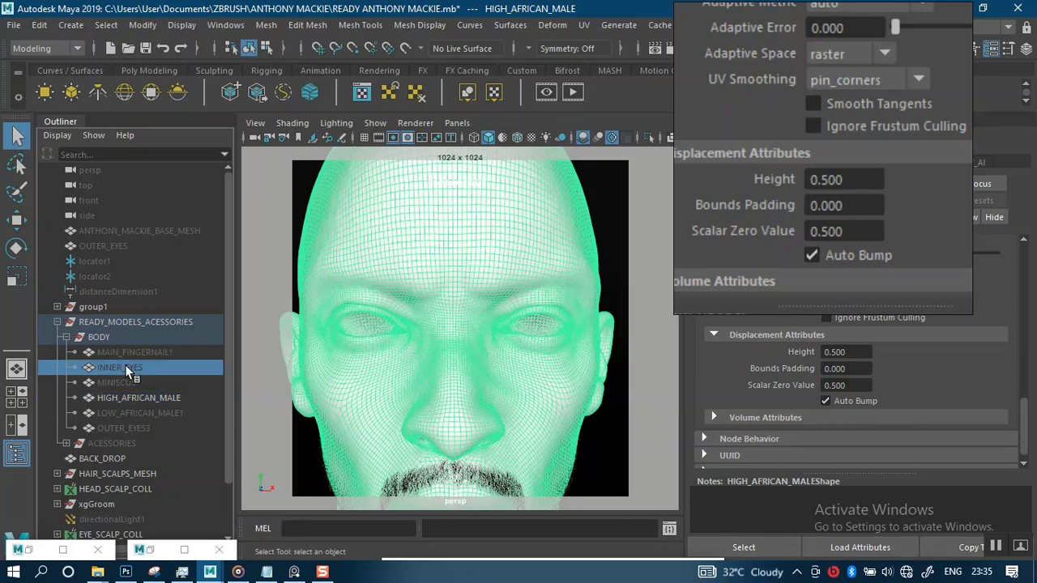
key("shift+h")
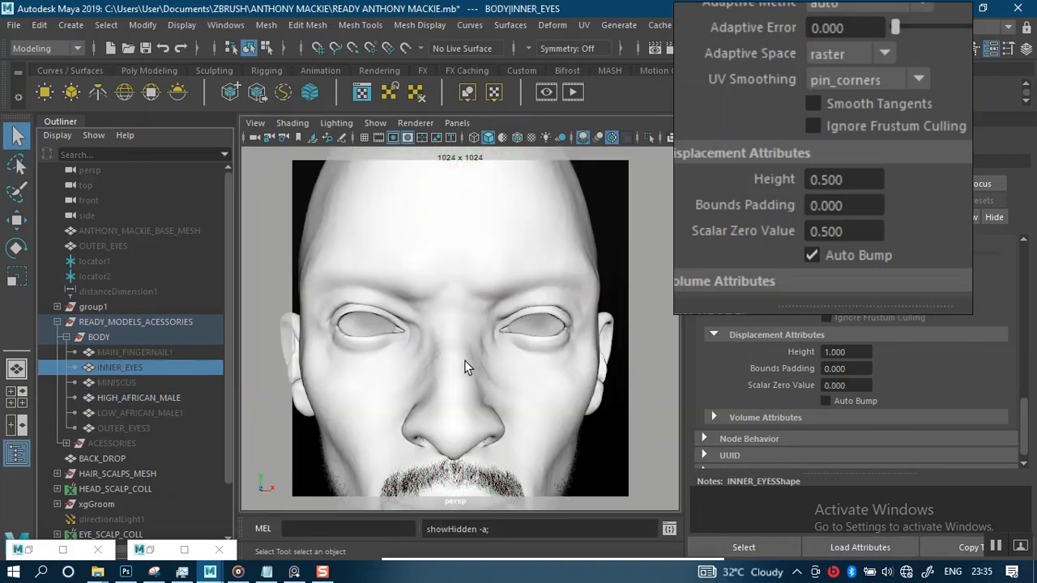
Assign a new aiStandardSurface material to the INNER_EYES mesh
mouse_move(506, 348)
right_mouse_down("alt")
mouse_move(512, 378)
mouse_move(524, 329)
mouse_move(524, 398)
mouse_move(519, 364)
right_mouse_up("alt")
middle_click_drag(519, 364, 502, 344, "alt")
mouse_move(503, 343)
right_mouse_down("alt")
mouse_move(476, 346)
mouse_move(519, 413)
mouse_move(512, 357)
right_mouse_up("alt")
right_click_drag(572, 329, 566, 539)
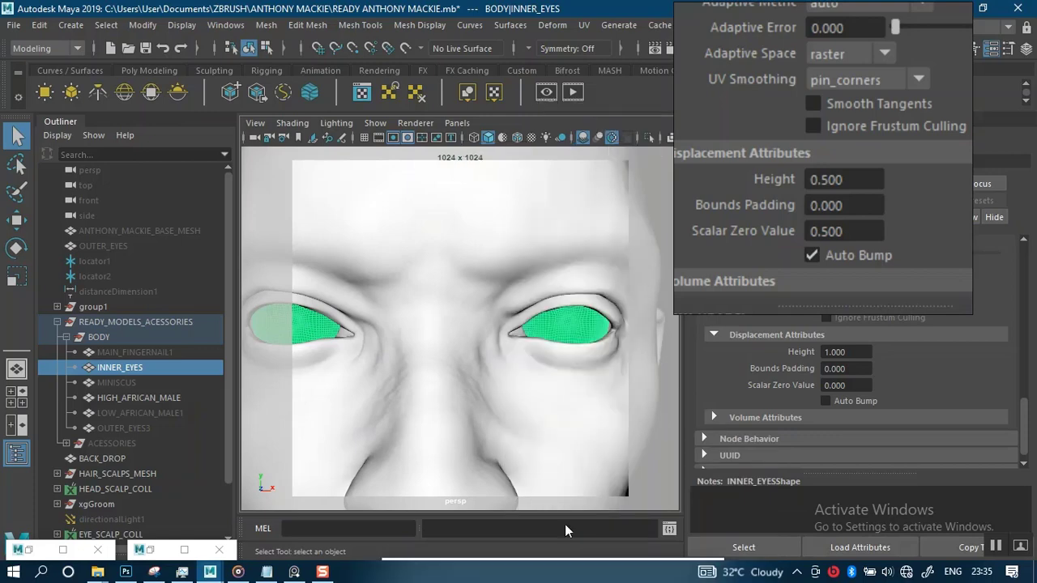
left_click(399, 313)
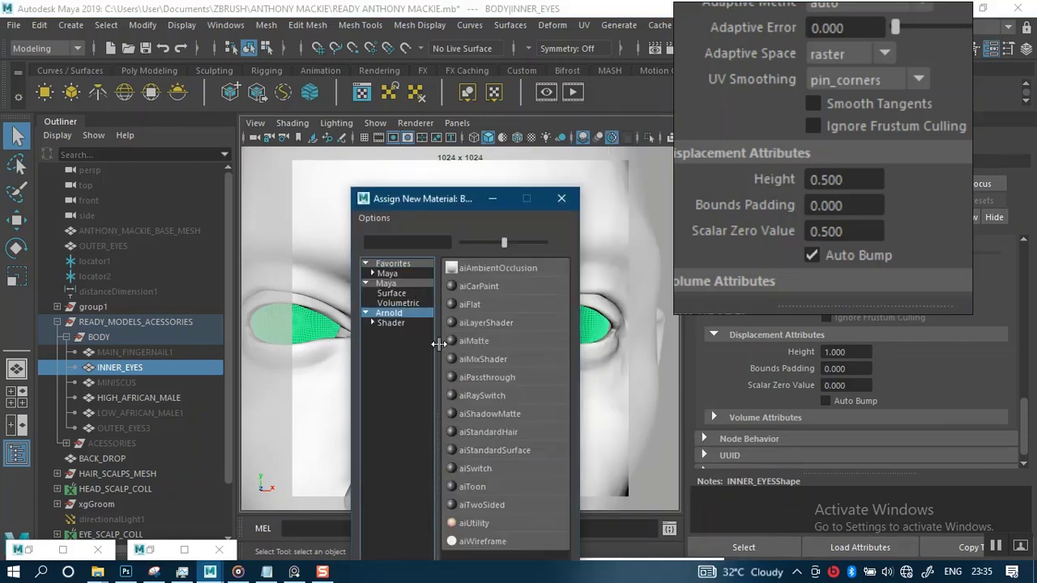
left_click(486, 450)
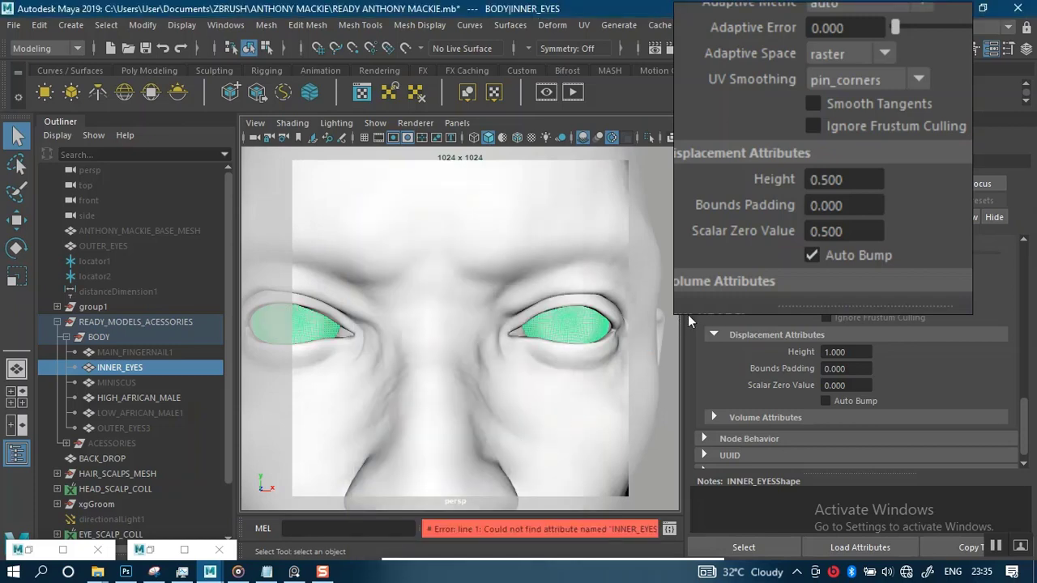
Move the reference image off the attributes and set the eye material's specular roughness to 1 and its IOR to the Skin preset
left_click_drag(786, 267, 326, 249)
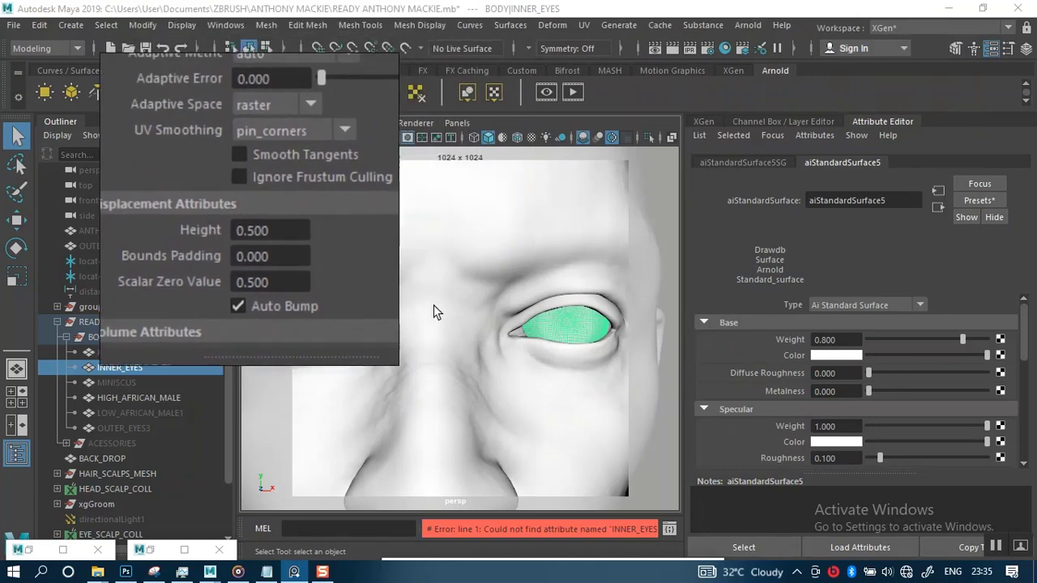
left_click_drag(1026, 356, 1026, 382)
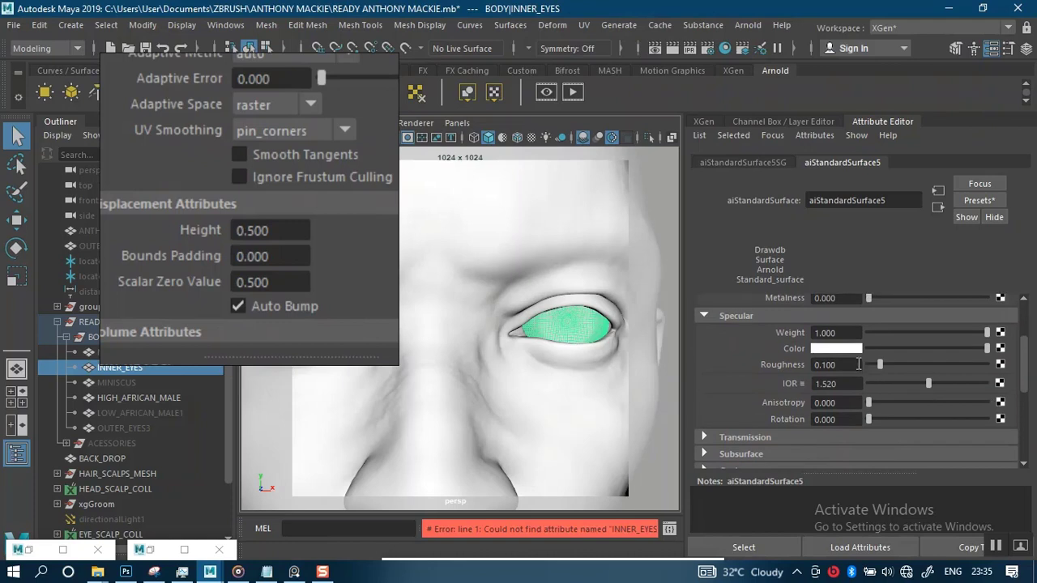
left_click_drag(882, 365, 992, 367)
left_click(805, 383)
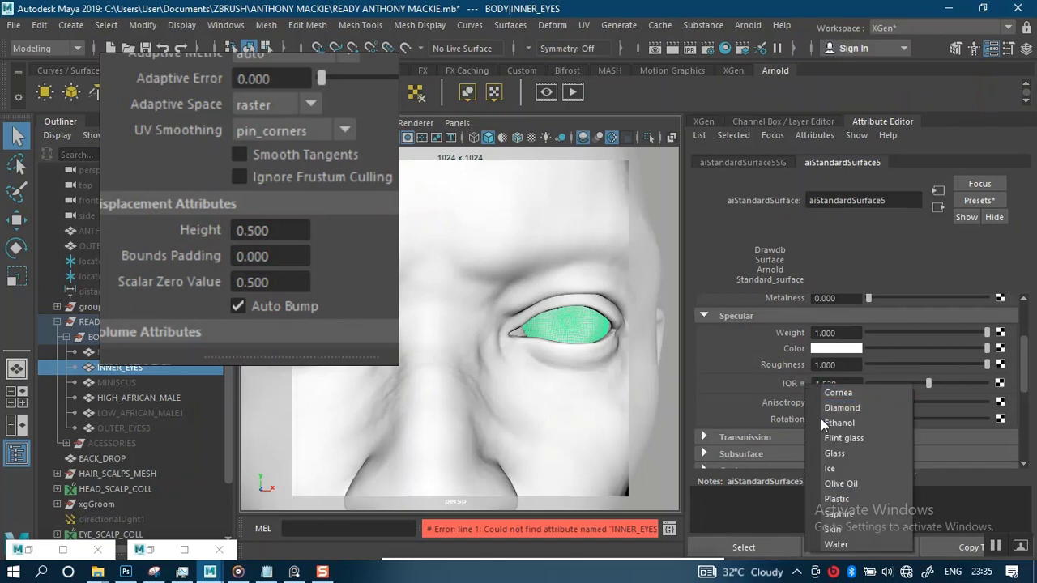
left_click(833, 529)
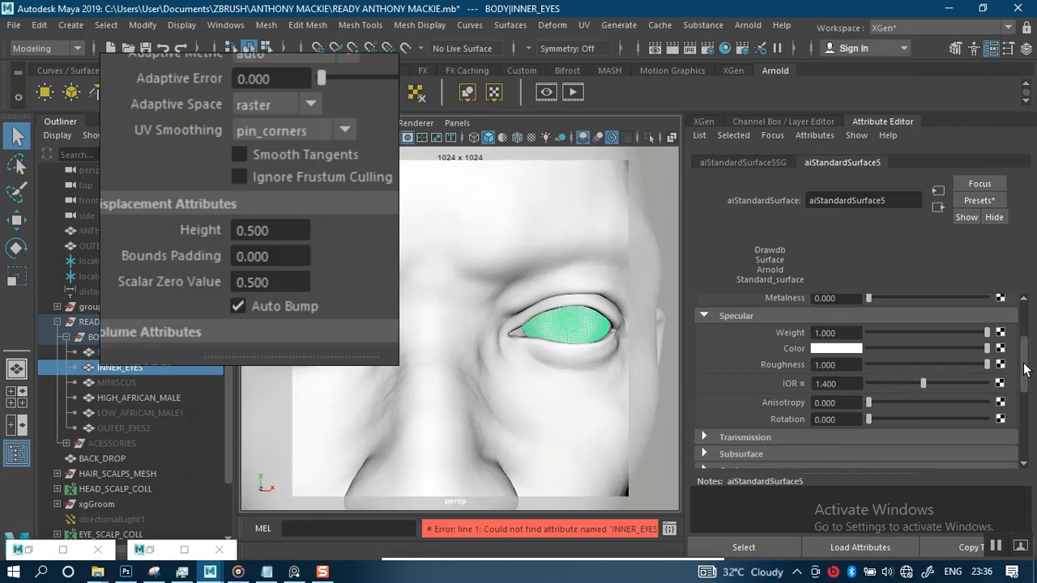
Set the eye material's subsurface weight to 1 and its subsurface type to randomwalk
scroll(1027, 374, "down", 3)
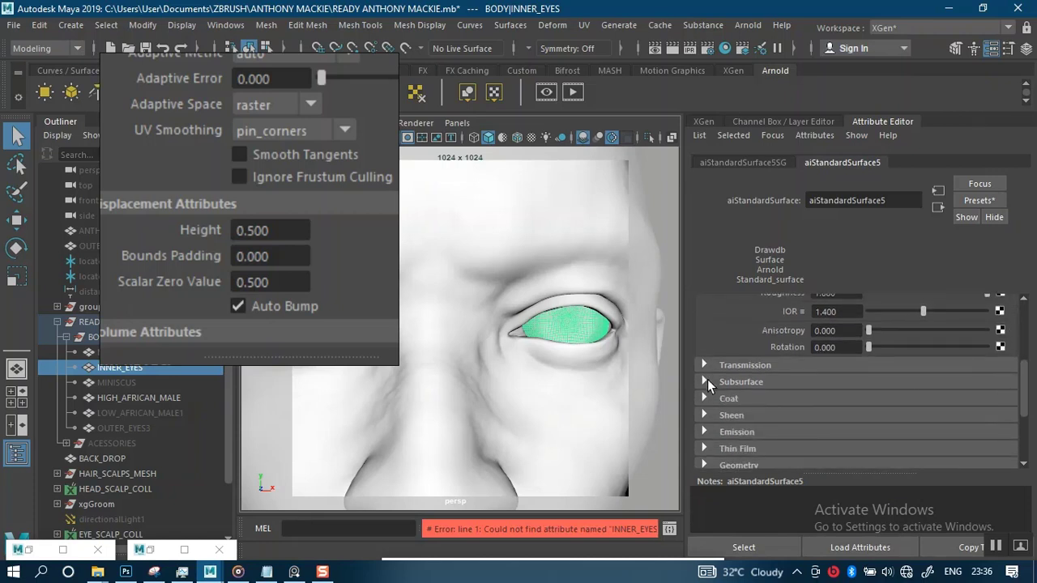
left_click(708, 381)
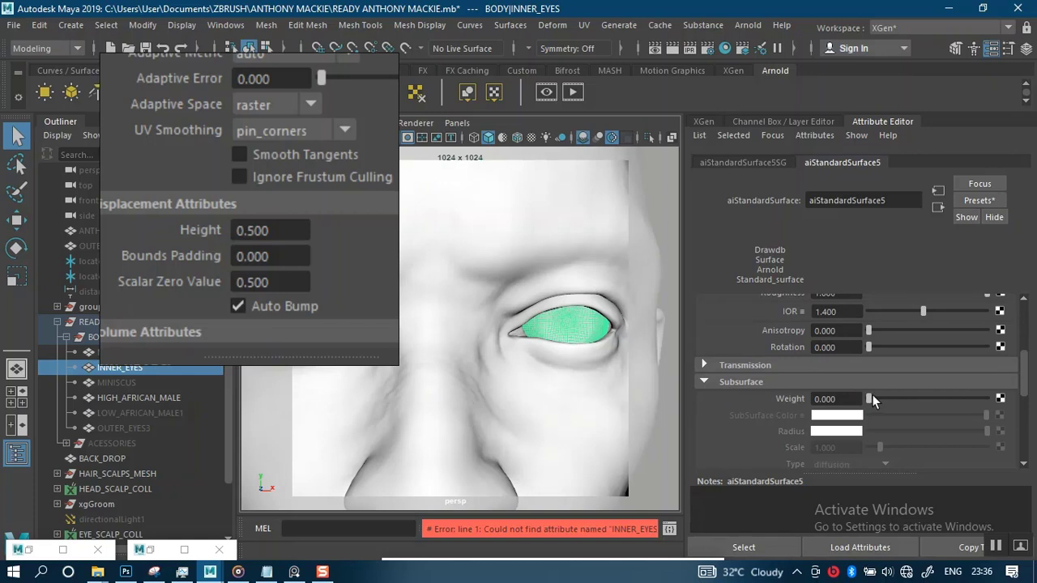
left_click_drag(871, 399, 1013, 398)
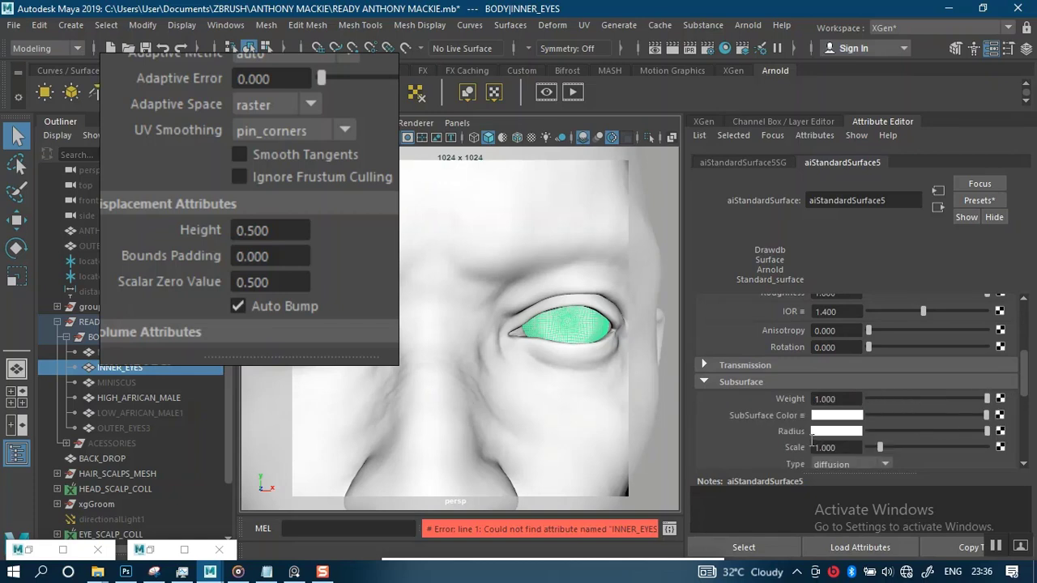
left_click(847, 466)
scroll(932, 421, "down", 3)
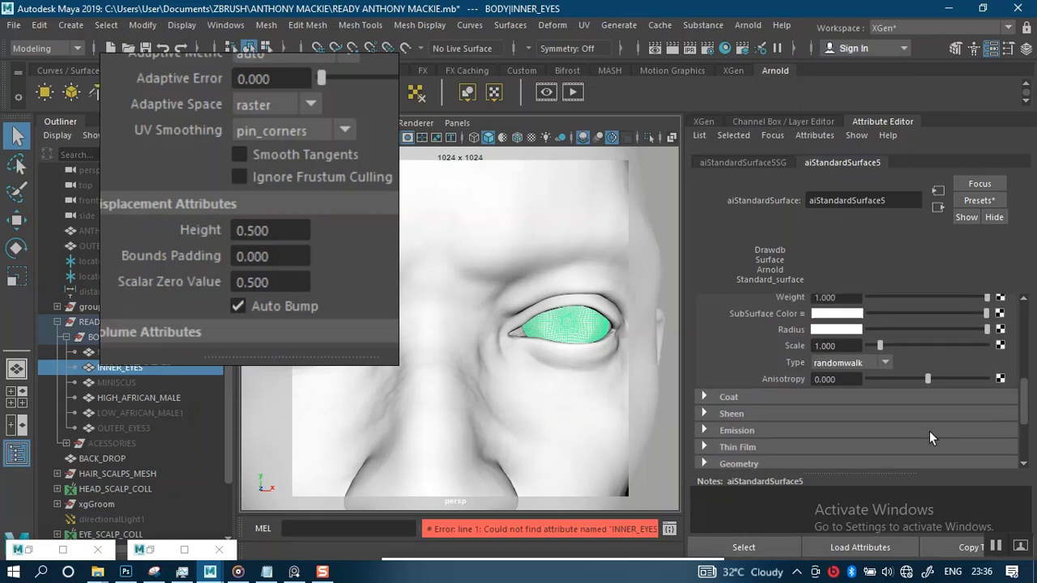
Check the subsurface settings on the reference board and set the eye material's subsurface scale to 0.1
left_click(847, 345)
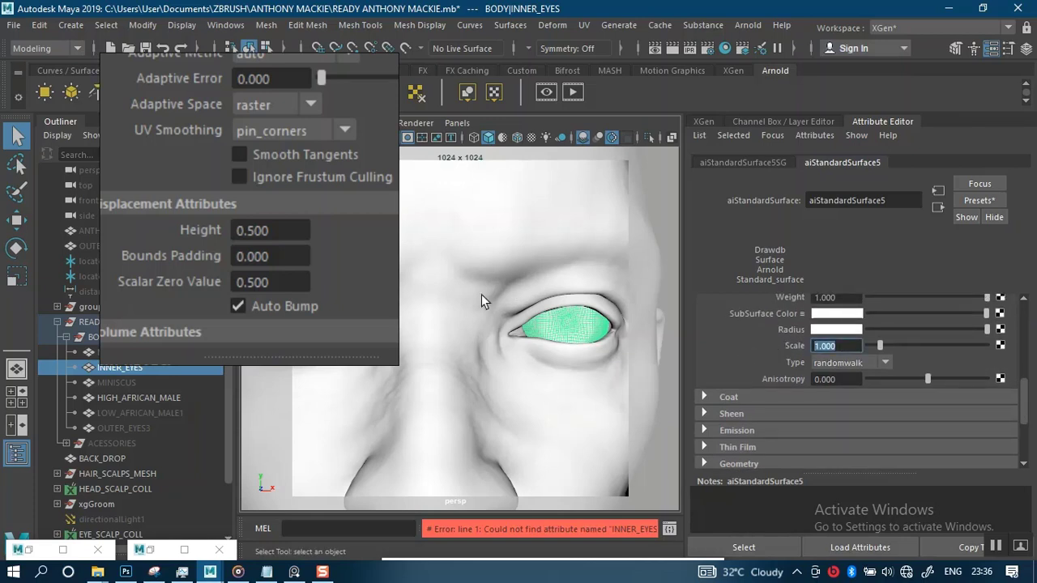
scroll(232, 209, "down", 5)
middle_click_drag(227, 189, 296, 253)
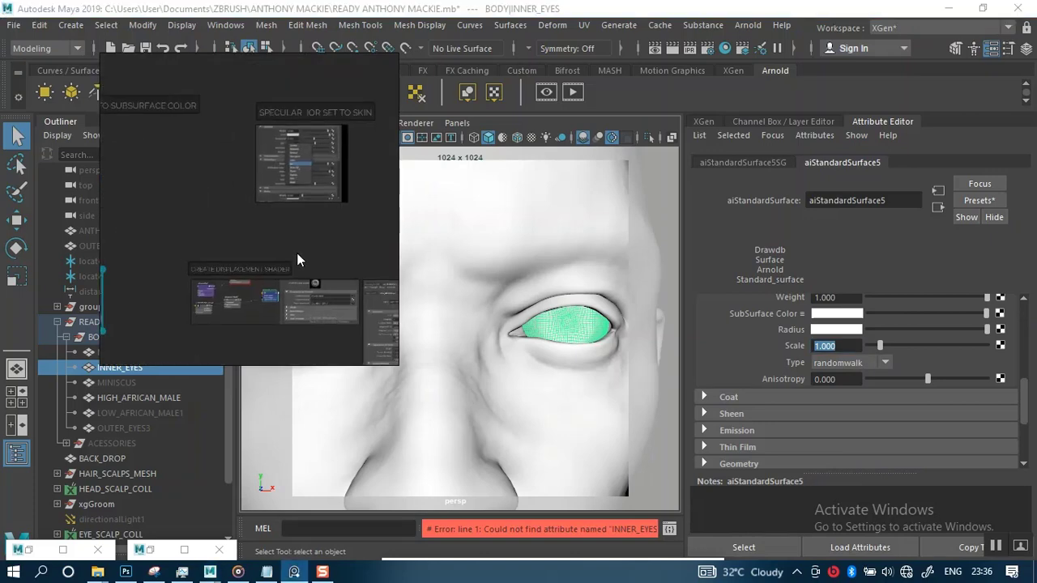
middle_click_drag(108, 186, 258, 245)
scroll(305, 182, "up", 2)
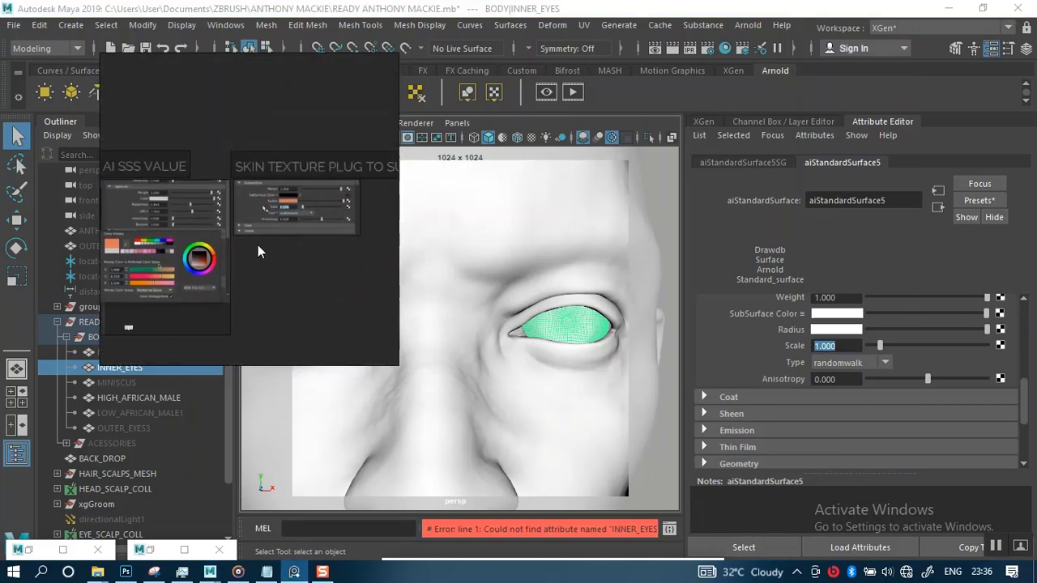
scroll(273, 242, "up", 5)
middle_click_drag(338, 203, 299, 268)
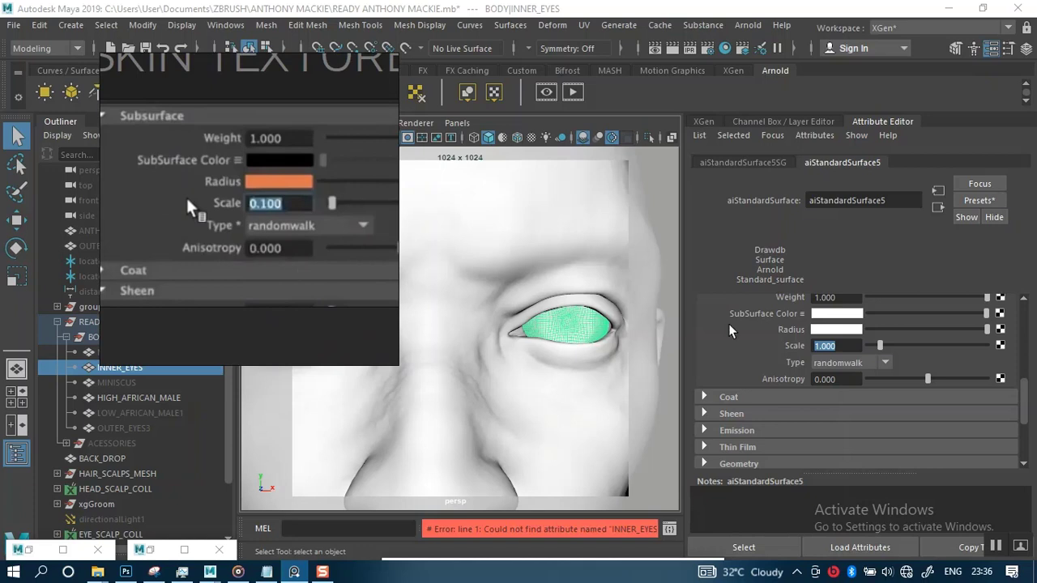
left_click(837, 346)
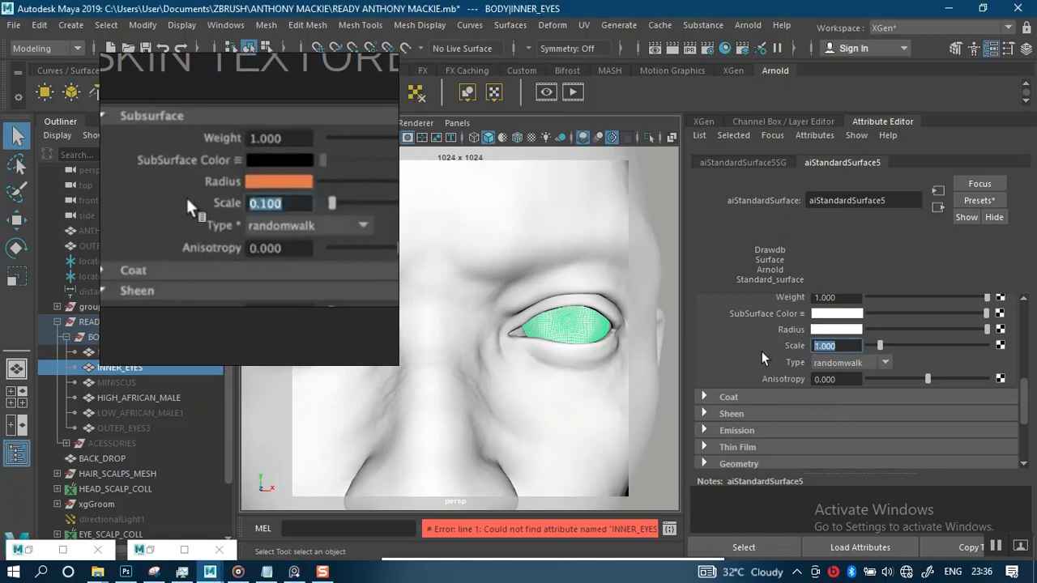
type("0.1")
key("Return")
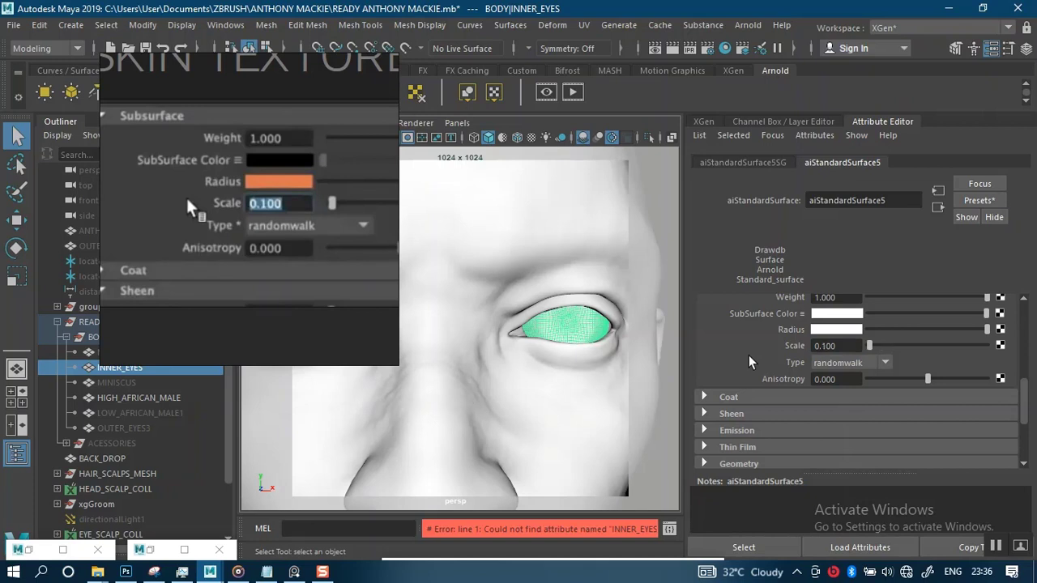
Set the eye material's subsurface radius color to R 1, G 0.35, B 0.2 in RGB, 0 to 1.0 mode
left_click(817, 331)
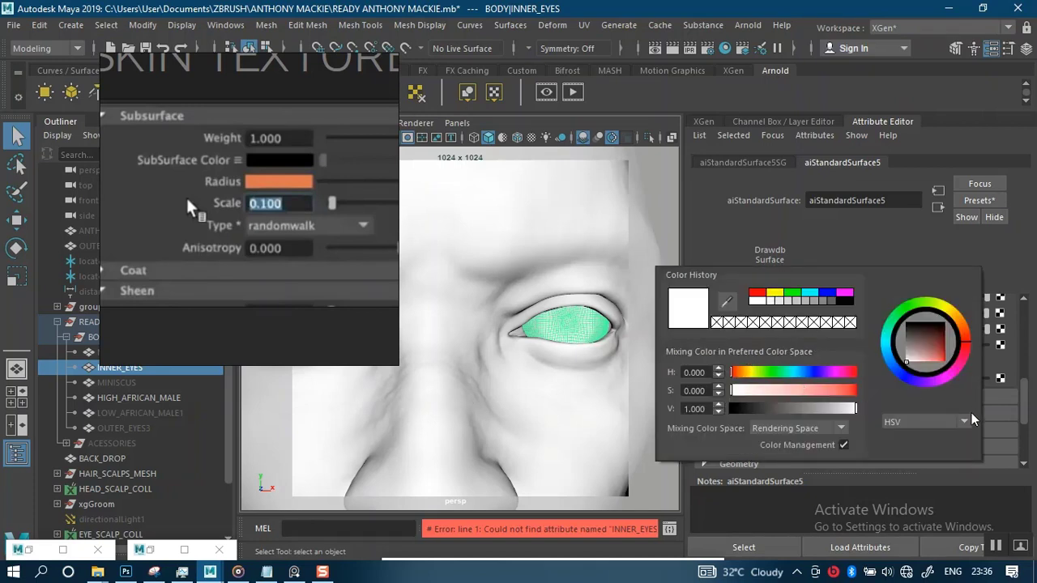
left_click(947, 425)
left_click(944, 435)
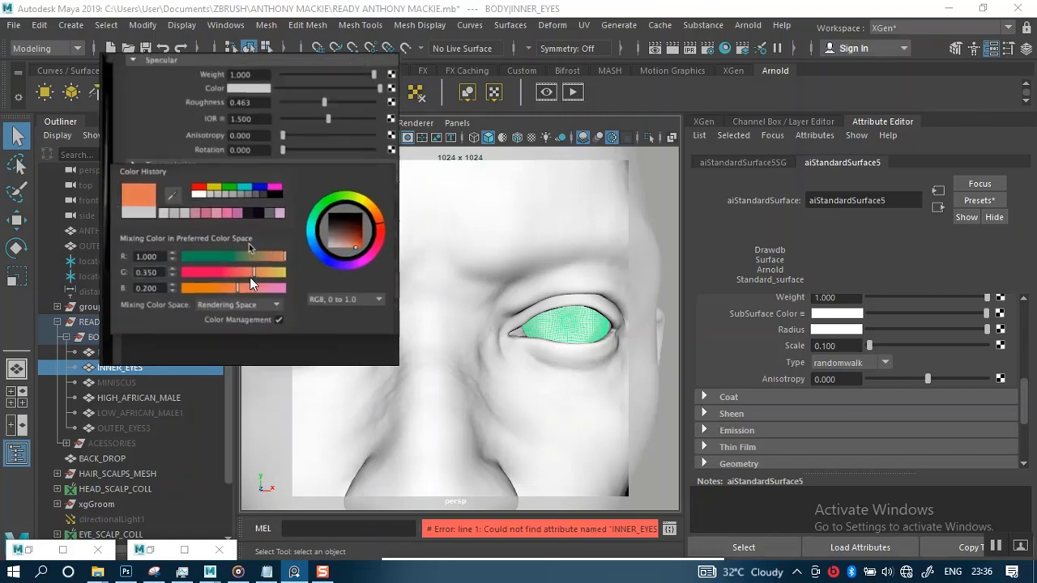
left_click(839, 330)
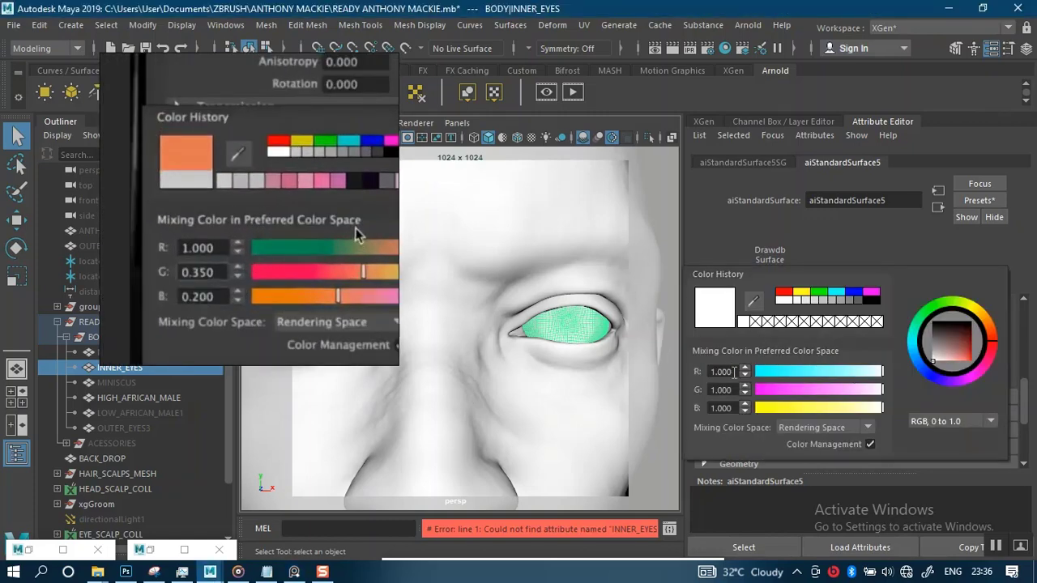
left_click(734, 390)
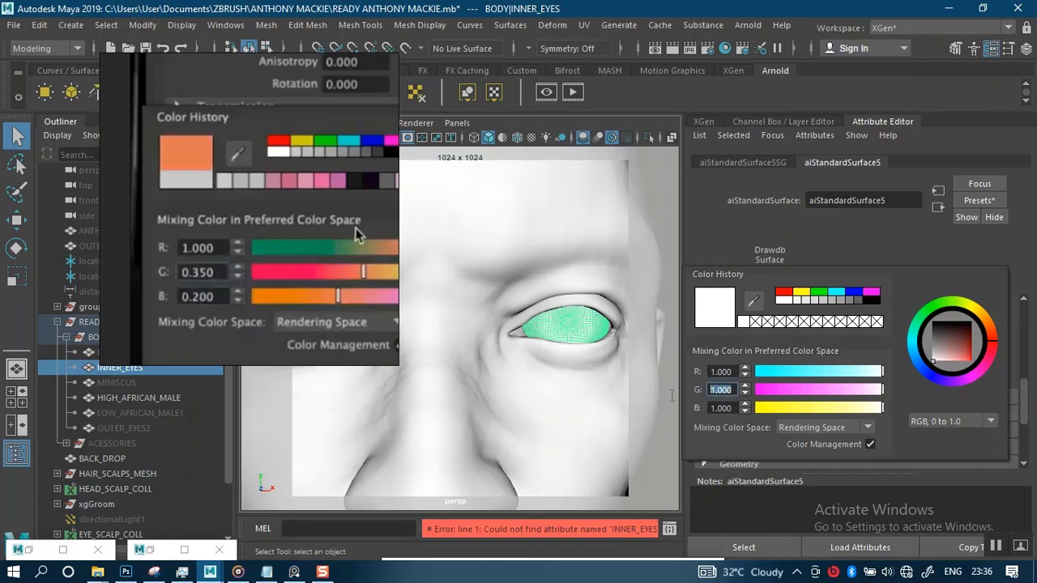
type("0.350")
left_click(733, 408)
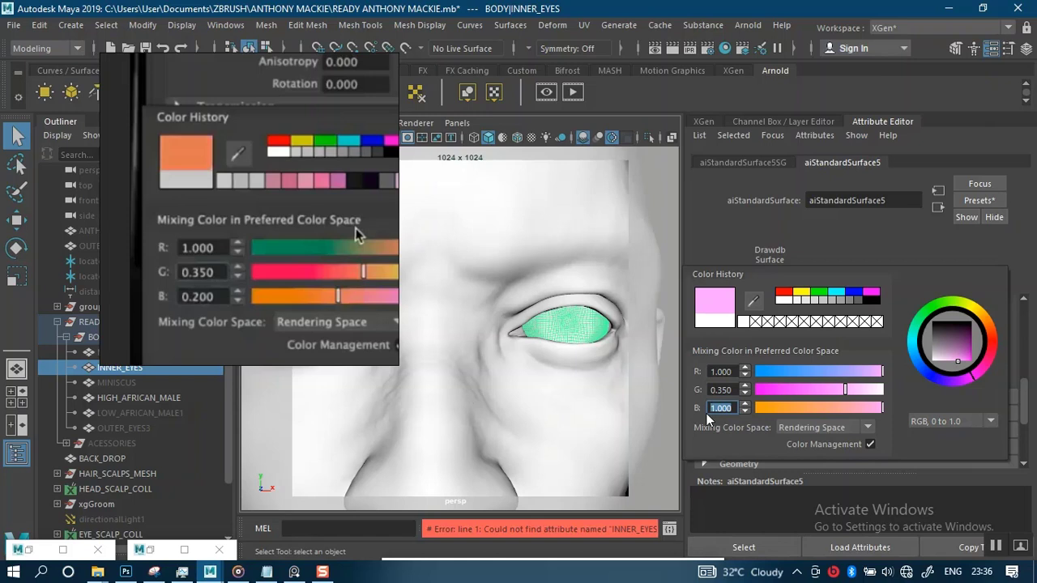
type("0.2")
key("Return")
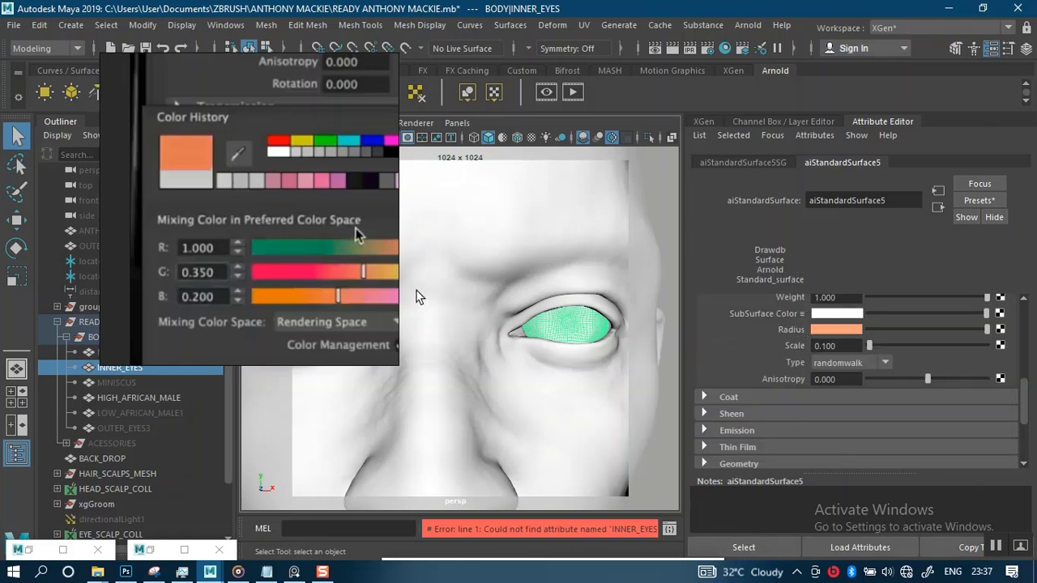
Examine the skin texture's subsurface settings on the reference board
scroll(254, 318, "down", 6)
middle_click_drag(264, 277, 217, 248)
scroll(258, 264, "down", 2)
scroll(257, 253, "up", 5)
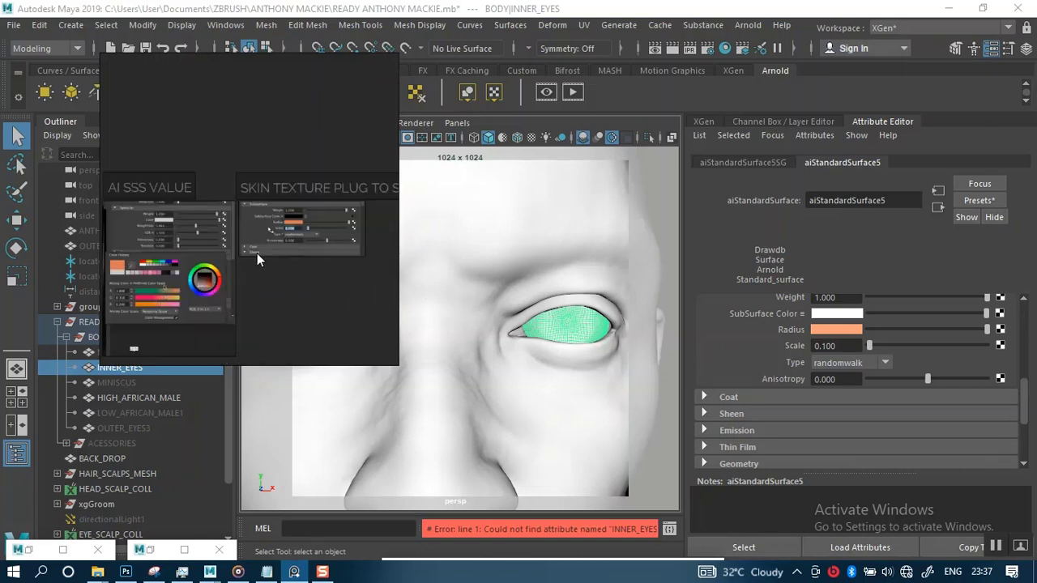
scroll(289, 234, "up", 1)
middle_click_drag(290, 235, 248, 279)
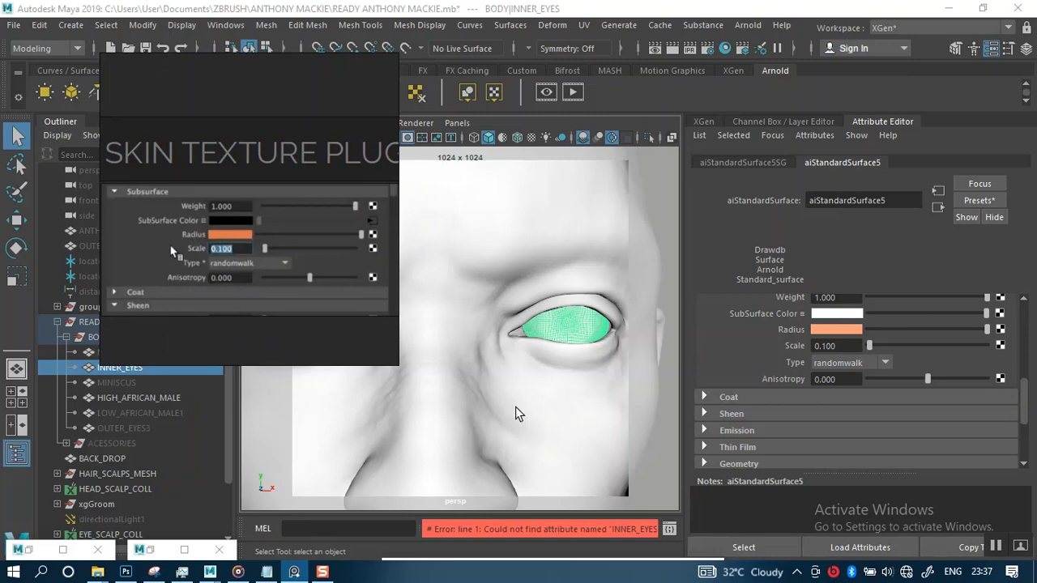
Switch to File Explorer and open the AFRICAN MALE folder inside the project's SP TEXTURES folder
mouse_move(97, 572)
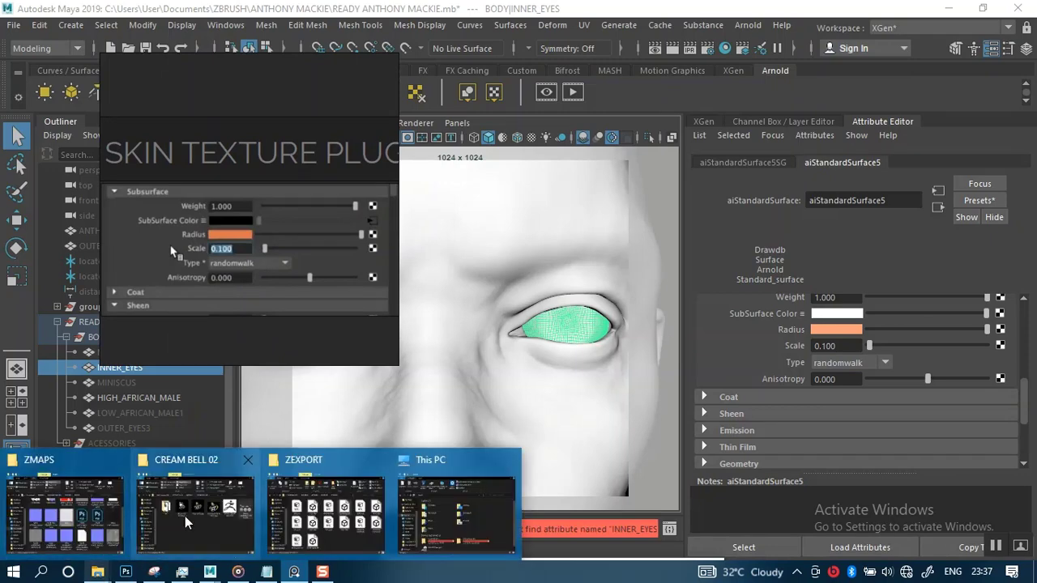
left_click(76, 521)
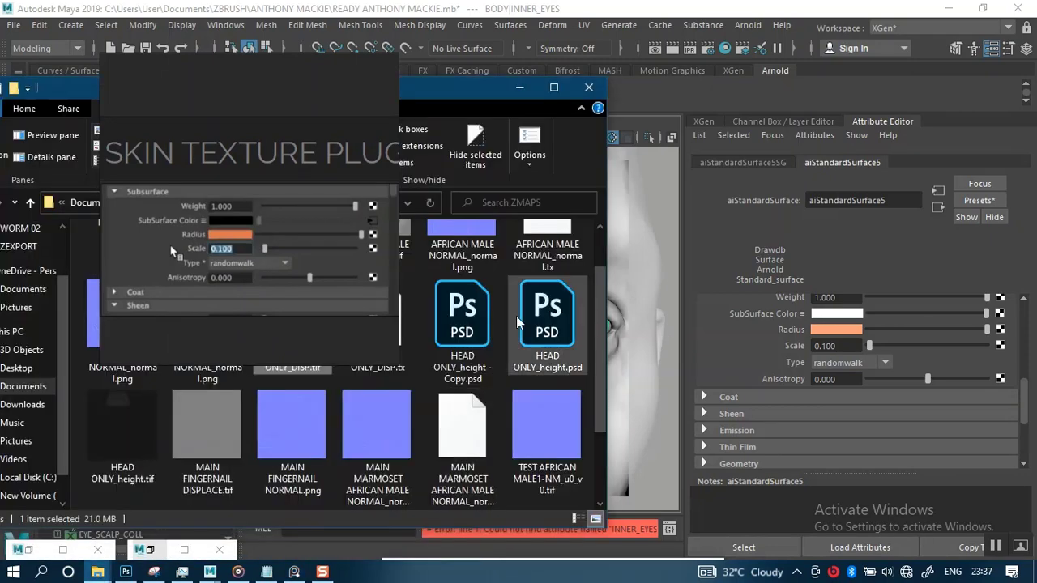
left_click_drag(422, 95, 807, 72)
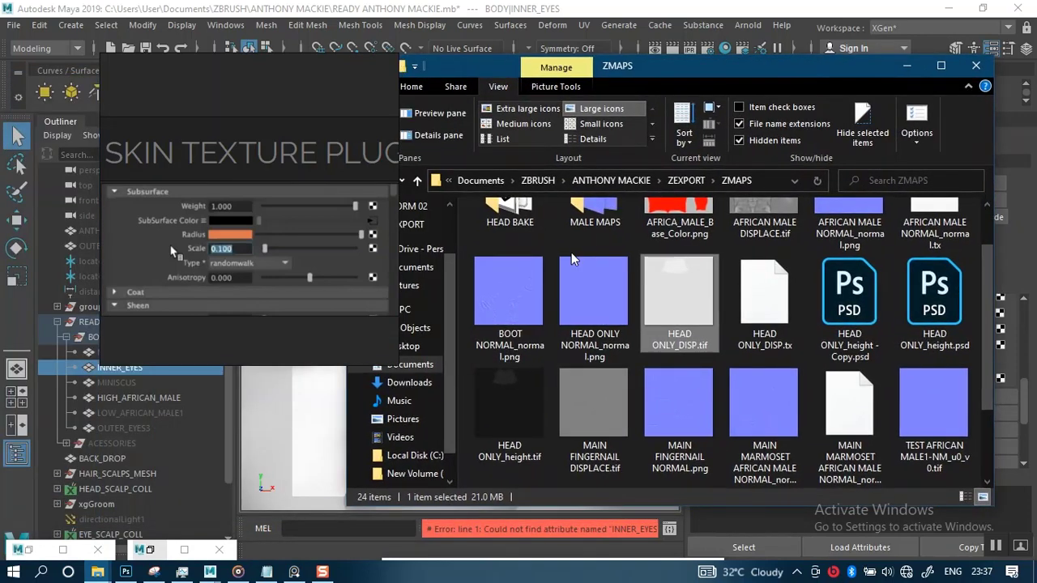
left_click(686, 180)
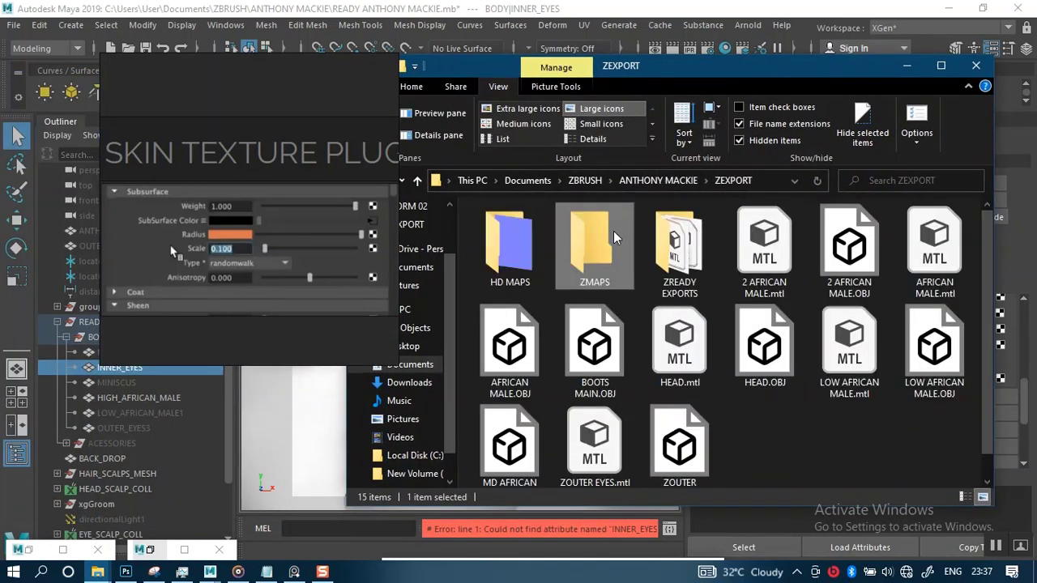
left_click(611, 181)
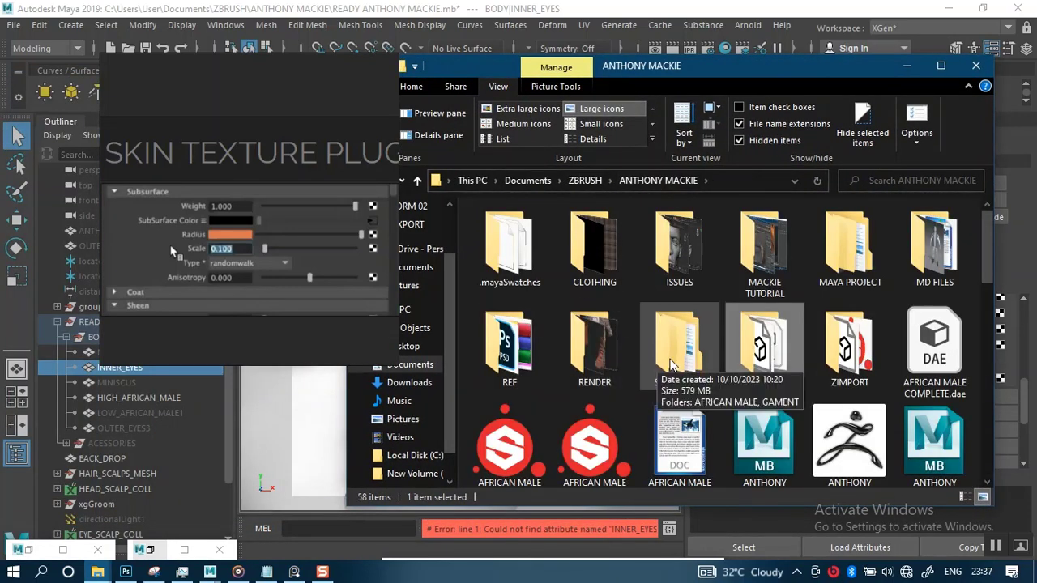
double_click(679, 365)
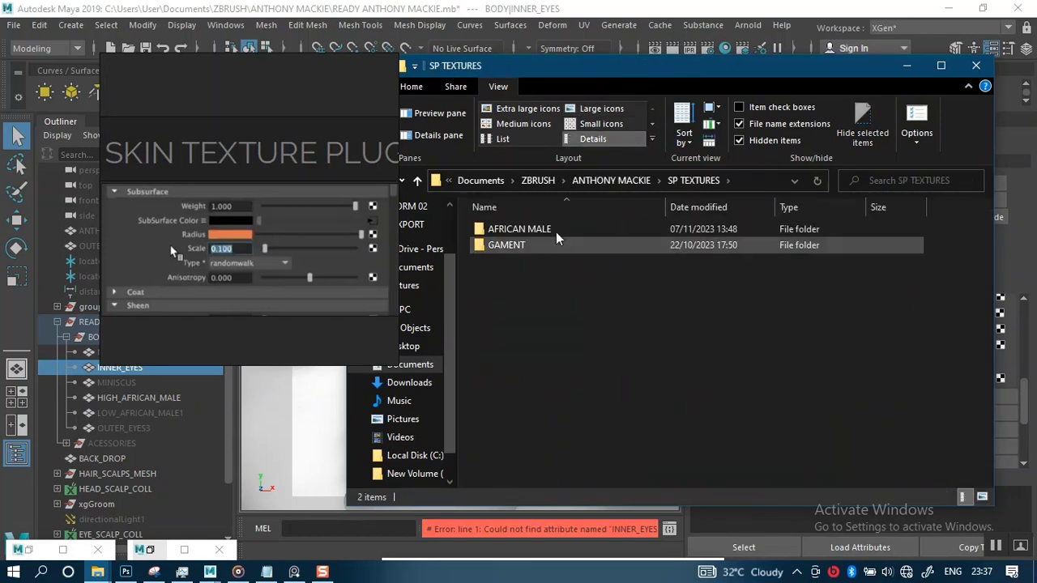
double_click(565, 233)
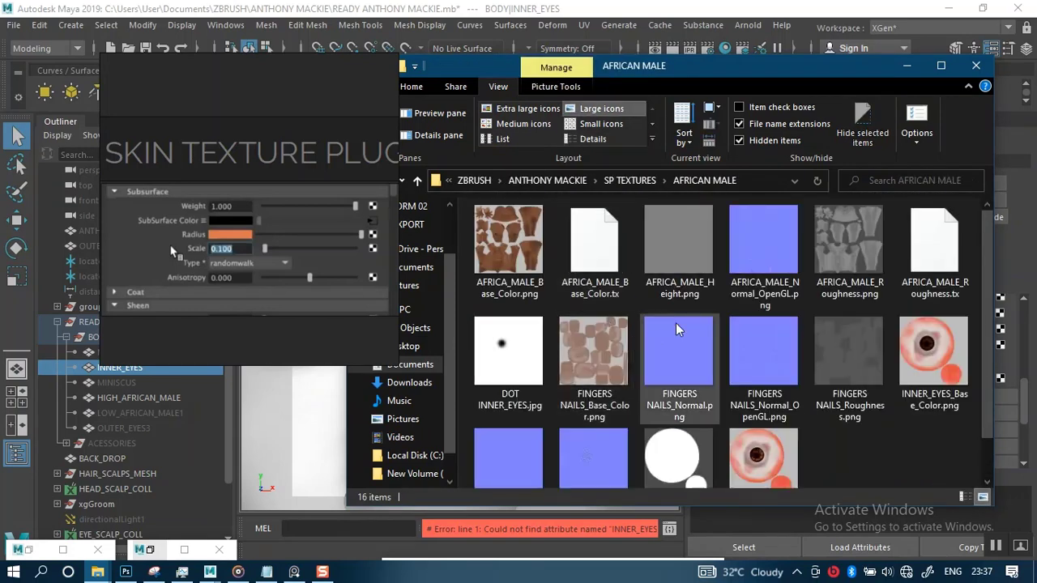
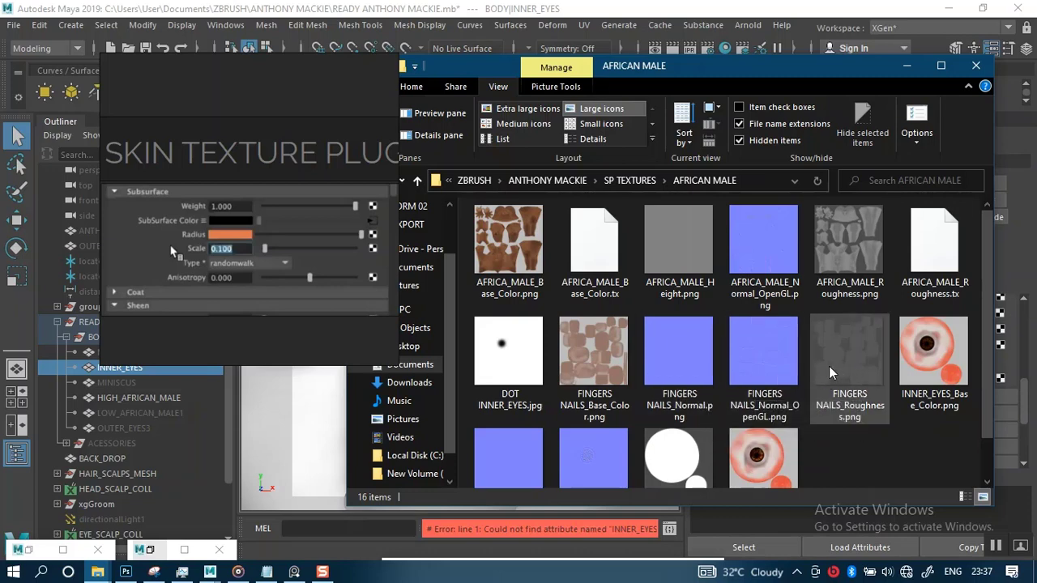
Copy the AFRICAN MALE texture folder's path and return to Maya
left_click_drag(749, 75, 706, 66)
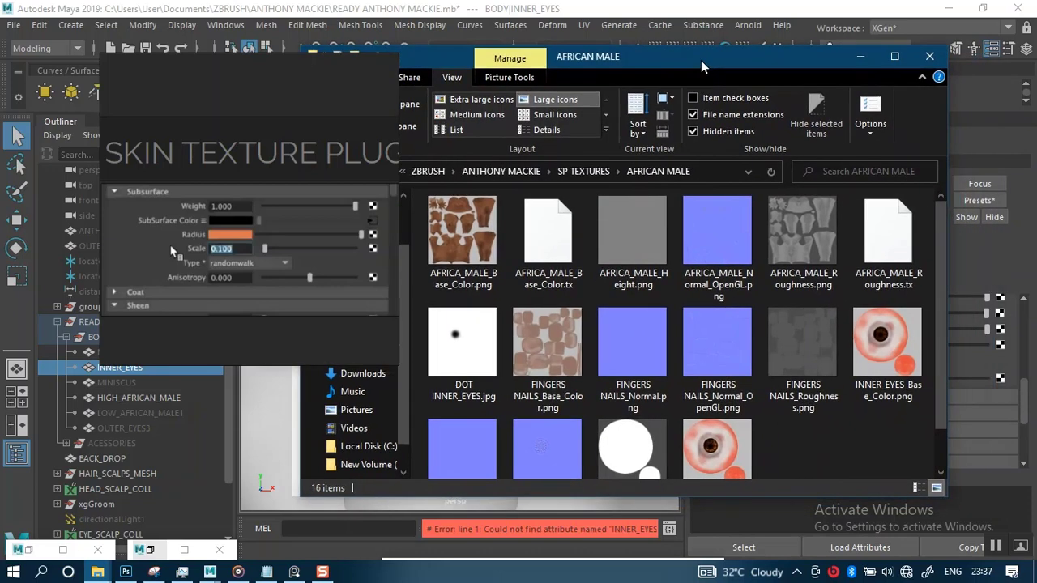
left_click(708, 171)
key("ctrl+c")
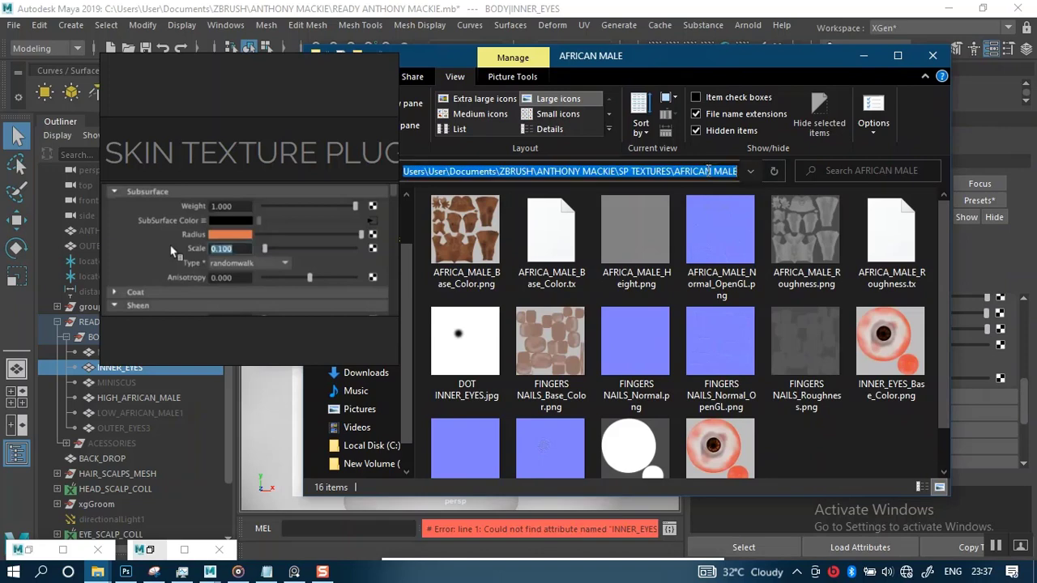
left_click(1031, 270)
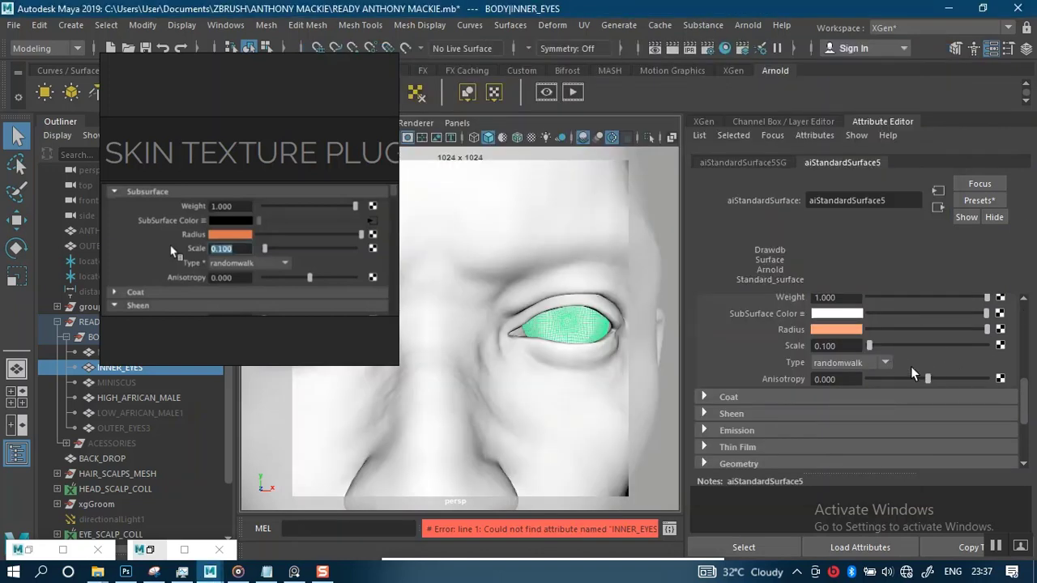
Connect a new File texture to the eye material's subsurface color and load INNER_EYES_Base_Color.png from the copied folder path
left_click_drag(1025, 403, 987, 394)
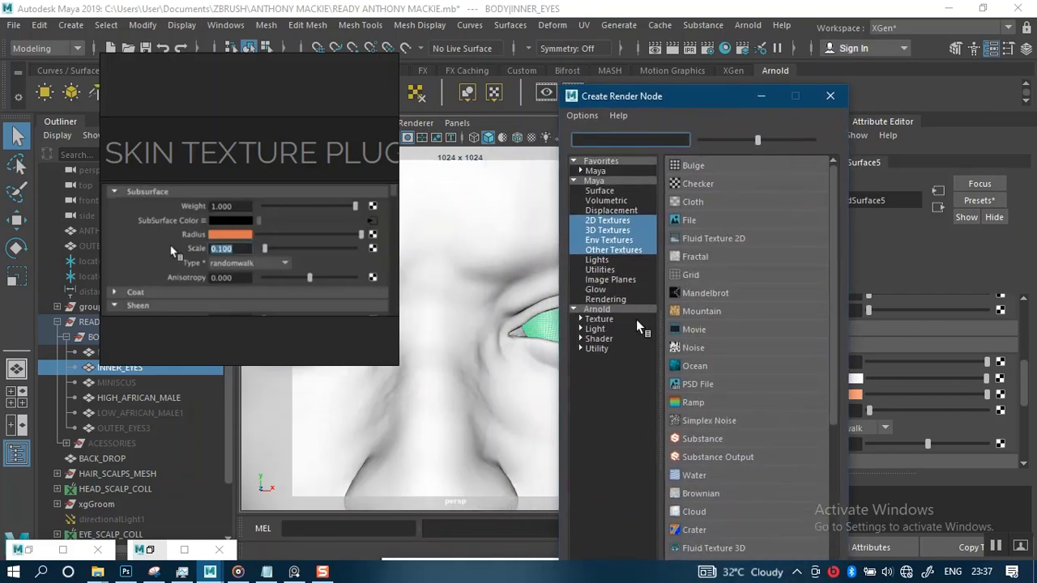
left_click(693, 224)
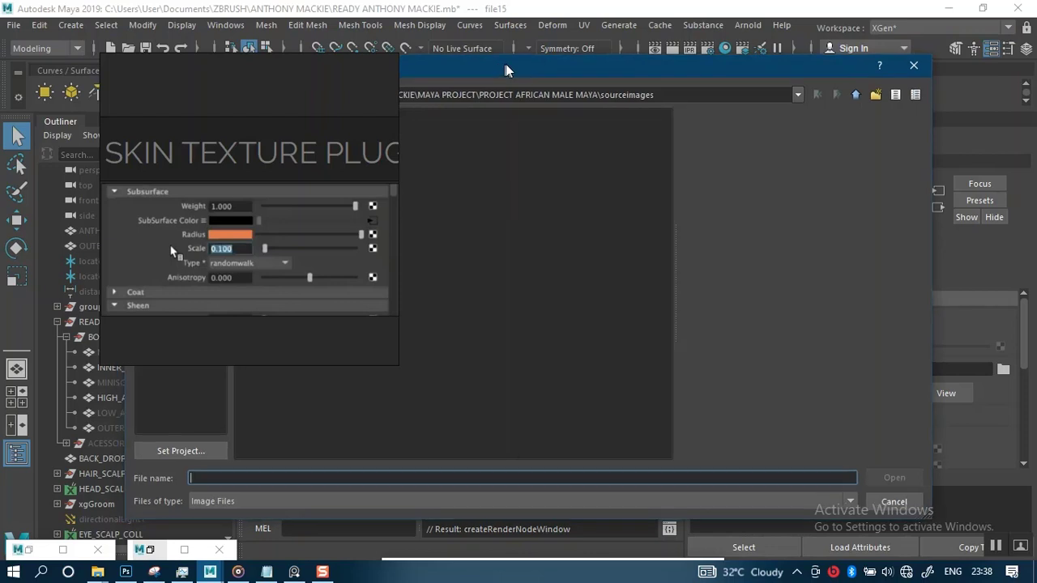
left_click_drag(505, 69, 767, 85)
left_click_drag(928, 114, 443, 132)
key("ctrl+v")
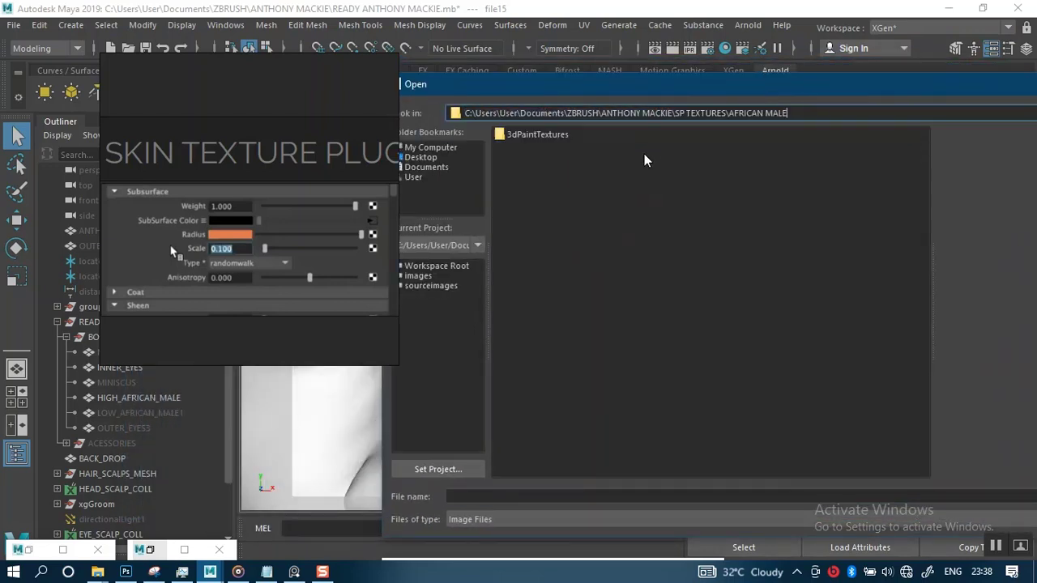
key("Return")
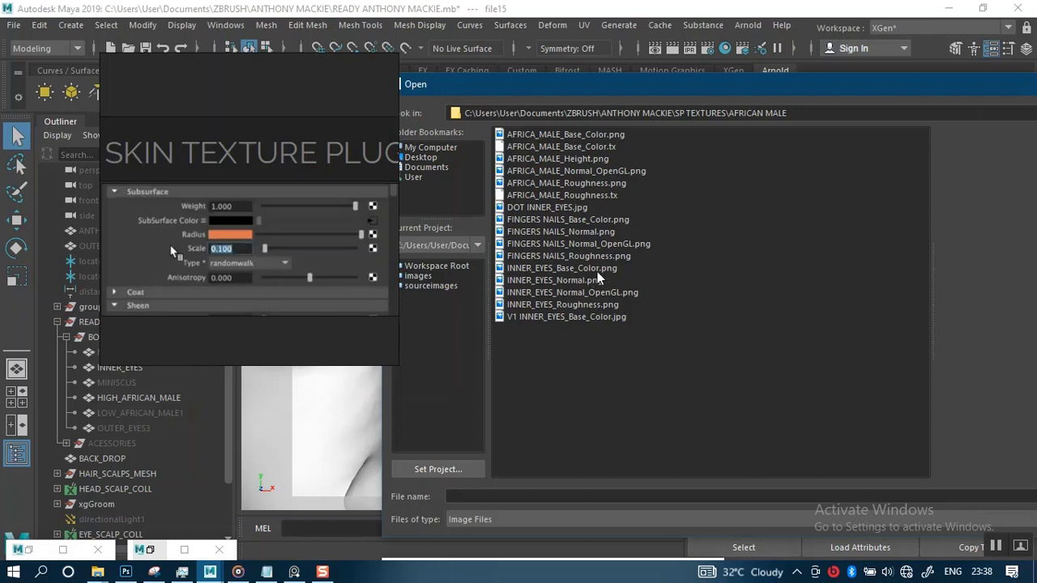
left_click(596, 269)
left_click_drag(731, 91, 556, 98)
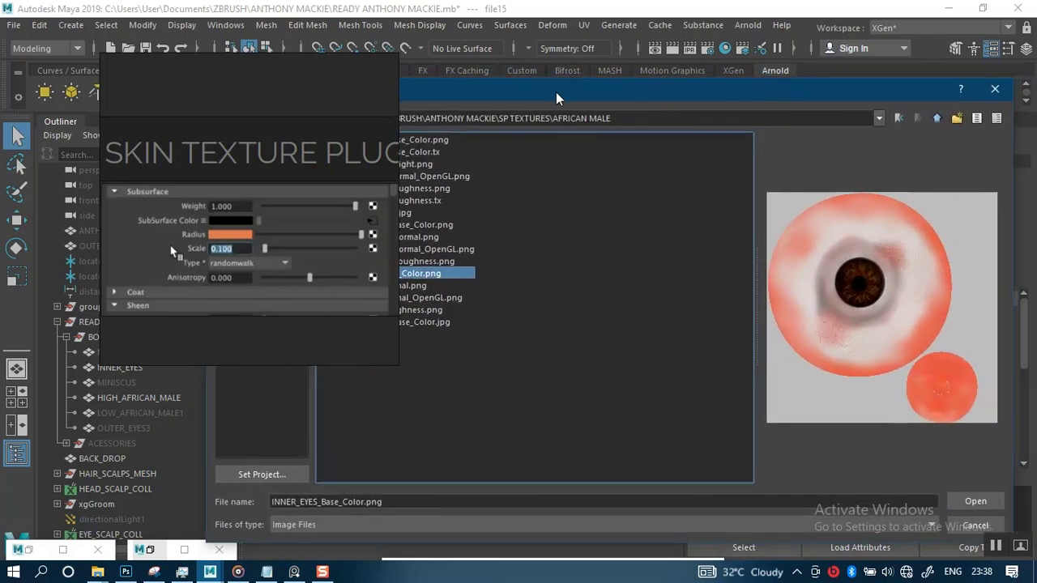
left_click(974, 501)
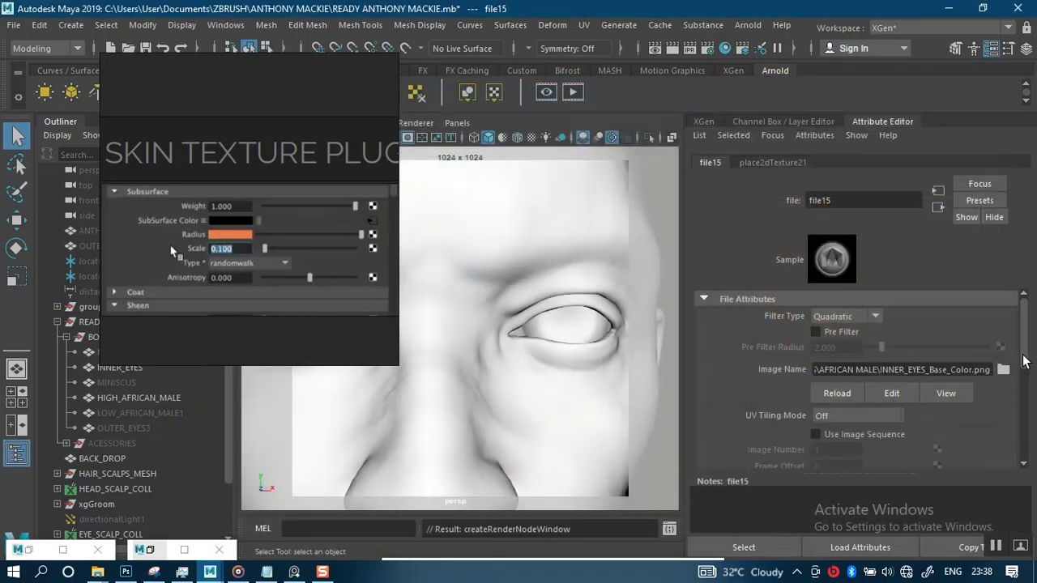
Examine the eye texture's color space and its connections to the eye material in the Hypershade node graph
left_click_drag(1023, 355, 1024, 412)
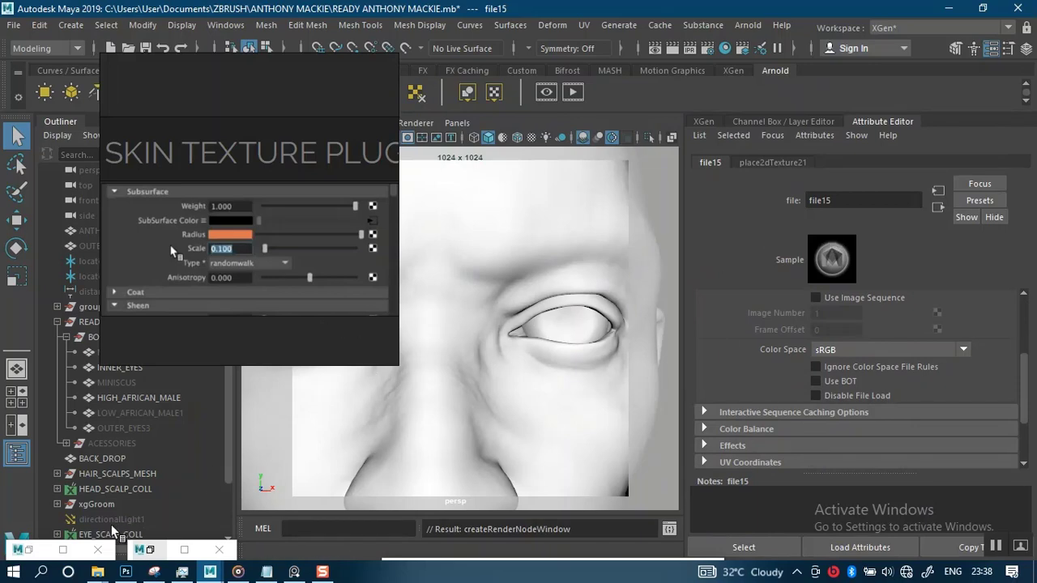
left_click(29, 550)
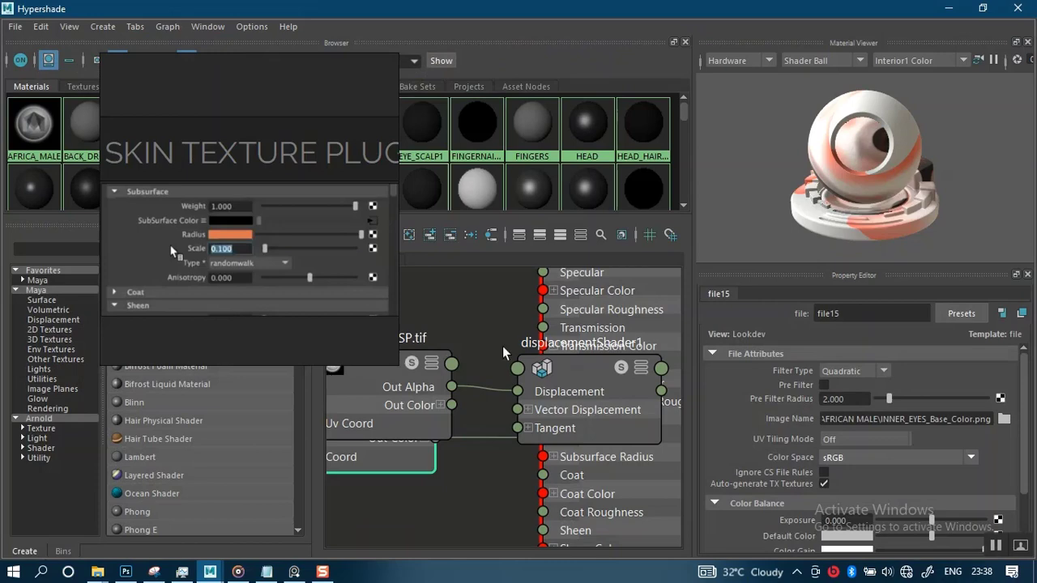
scroll(506, 357, "down", 3)
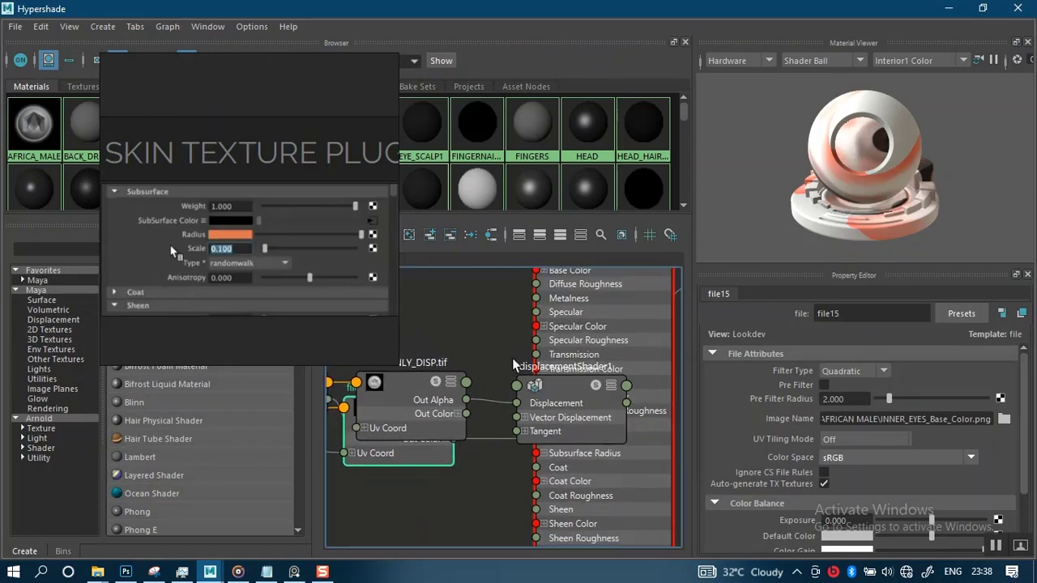
scroll(513, 364, "down", 5)
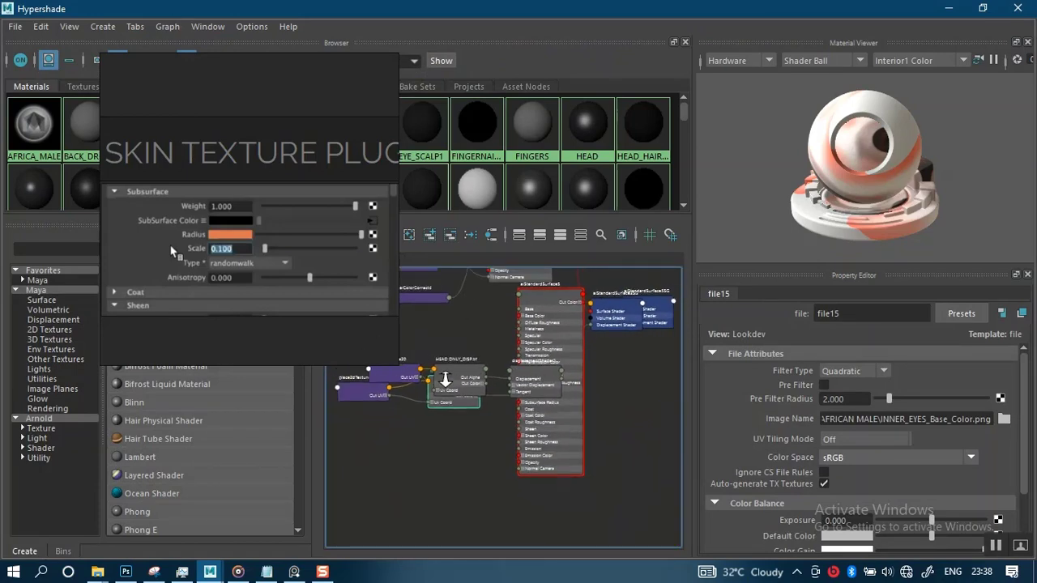
right_click_drag(446, 379, 386, 384, "alt")
middle_click_drag(479, 375, 514, 421, "alt")
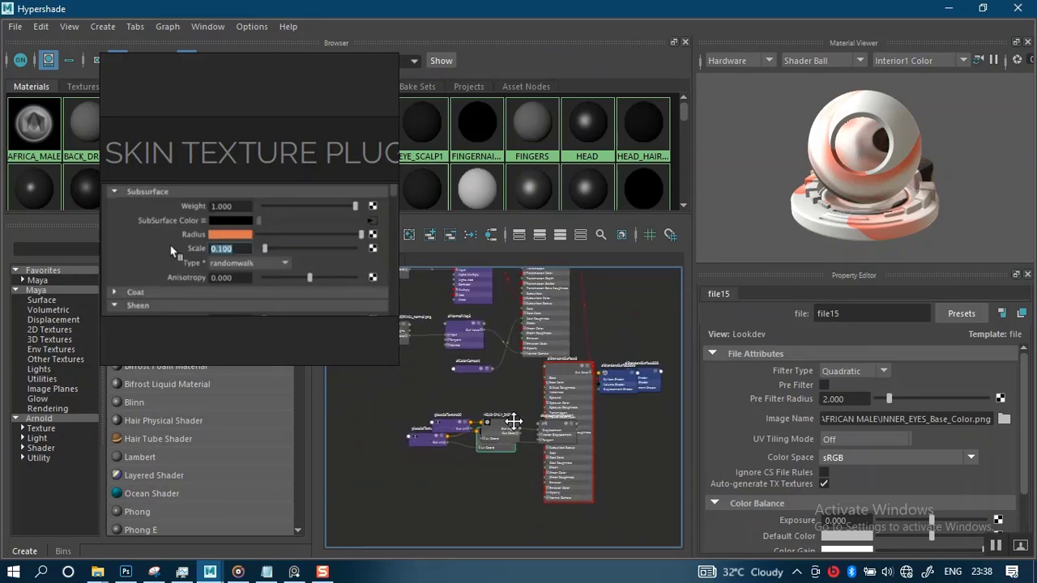
right_click_drag(545, 399, 535, 431, "alt")
middle_click_drag(557, 430, 578, 373, "alt")
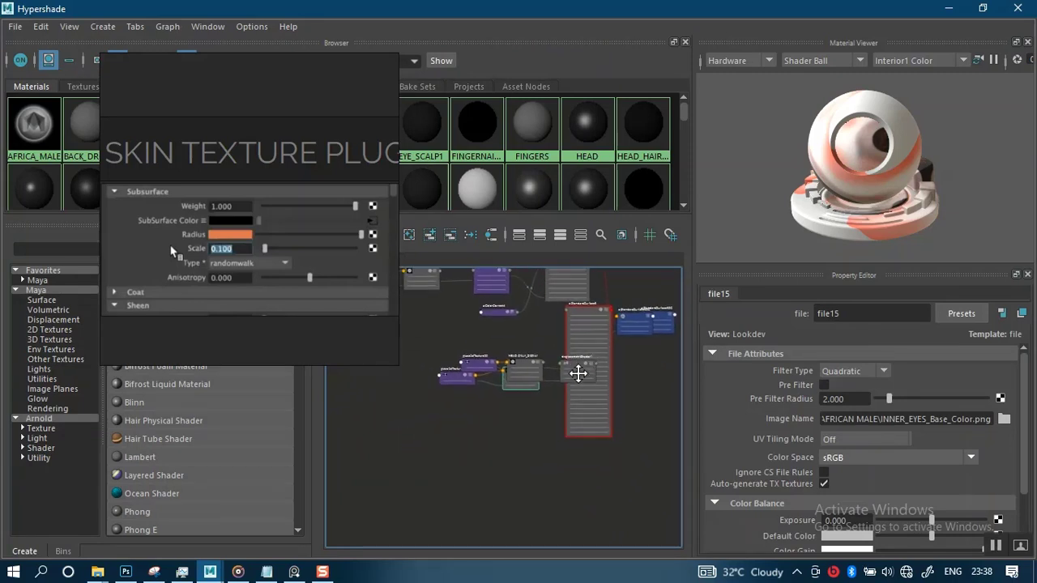
right_click_drag(579, 374, 661, 510, "alt")
middle_click_drag(566, 421, 605, 522, "alt")
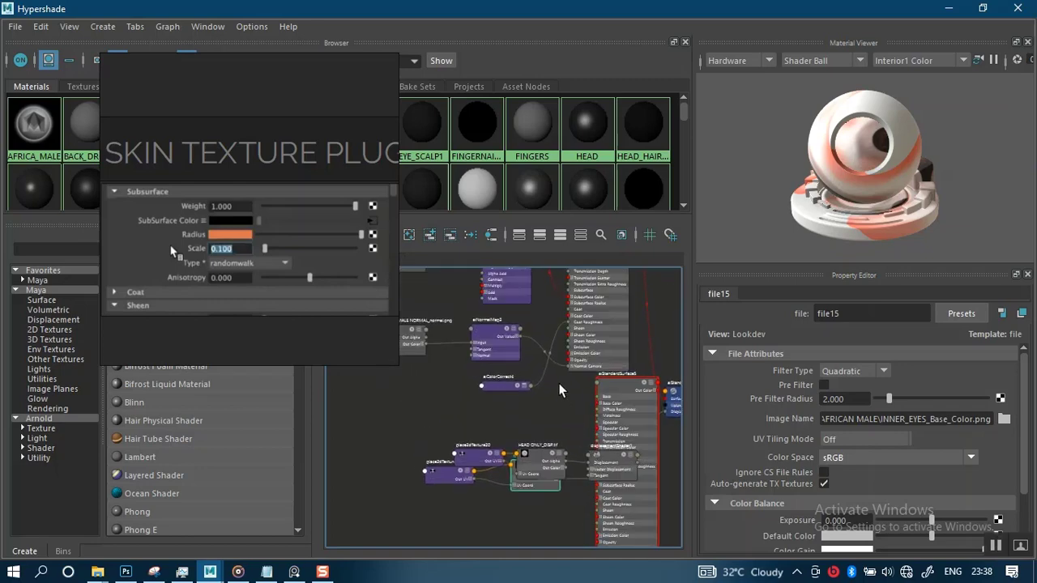
right_click_drag(559, 390, 660, 555, "alt")
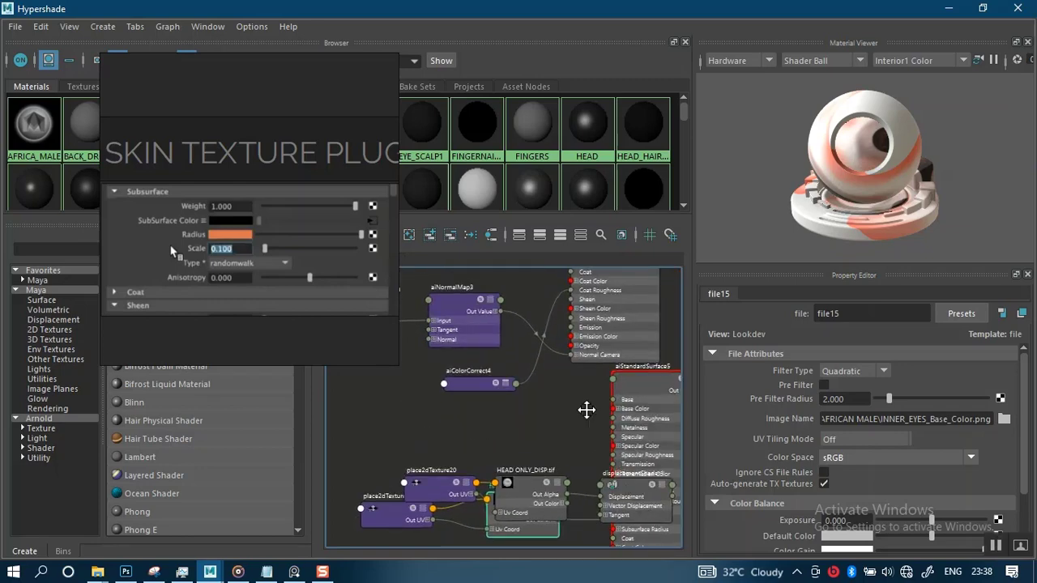
middle_click_drag(587, 410, 535, 350, "alt")
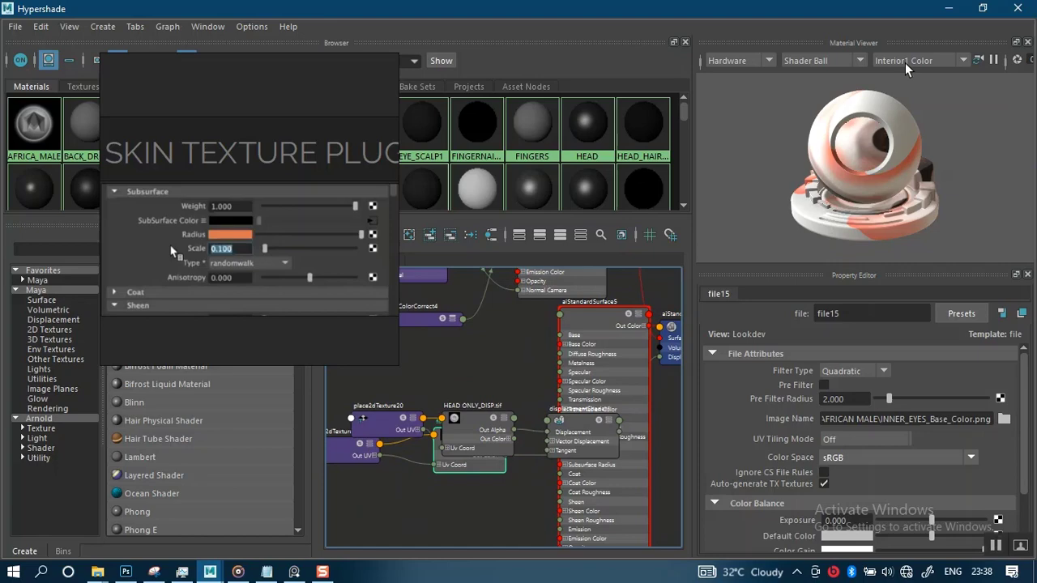
left_click(949, 8)
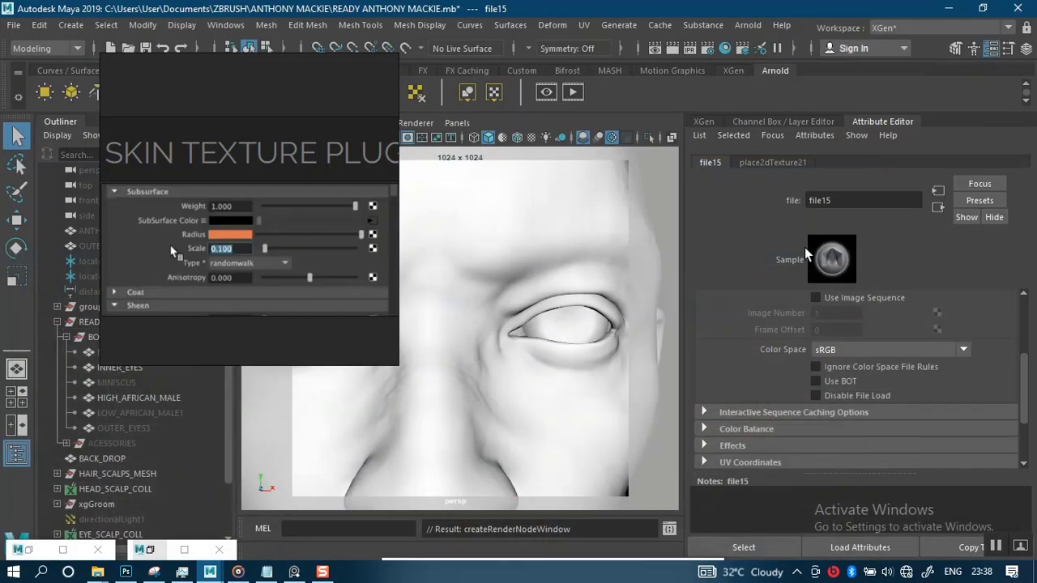
Rename the aiStandardSurface material on the INNER_EYES mesh to AI_INNER_EYES
left_click(567, 335)
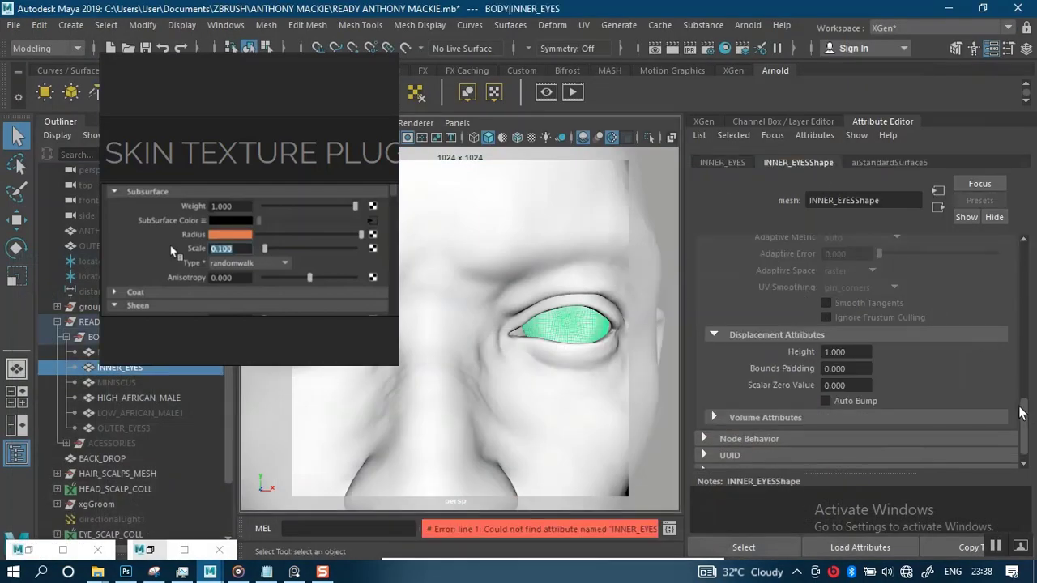
scroll(1020, 413, "up", 3)
left_click(889, 163)
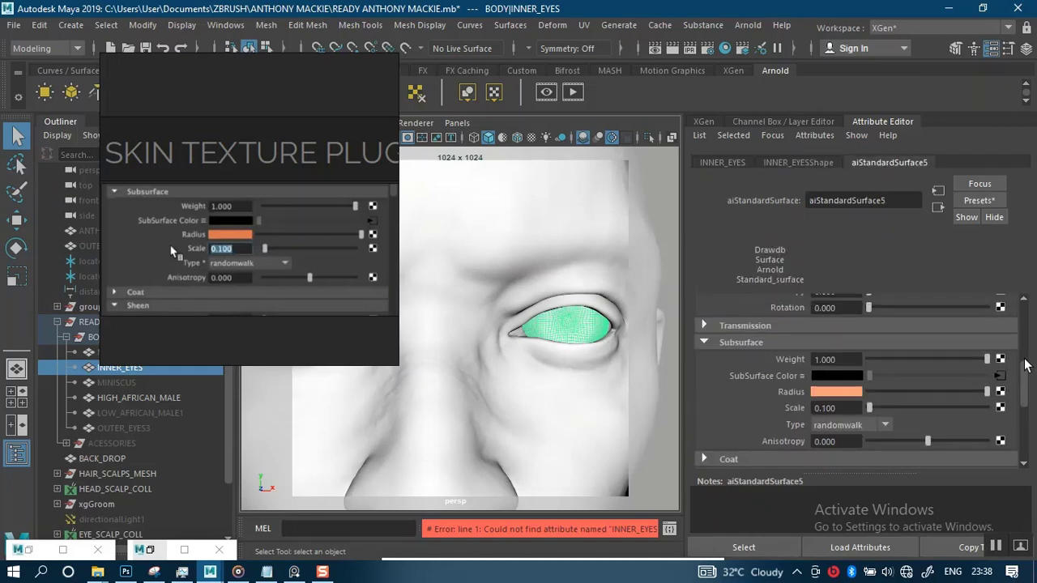
scroll(1028, 379, "up", 5)
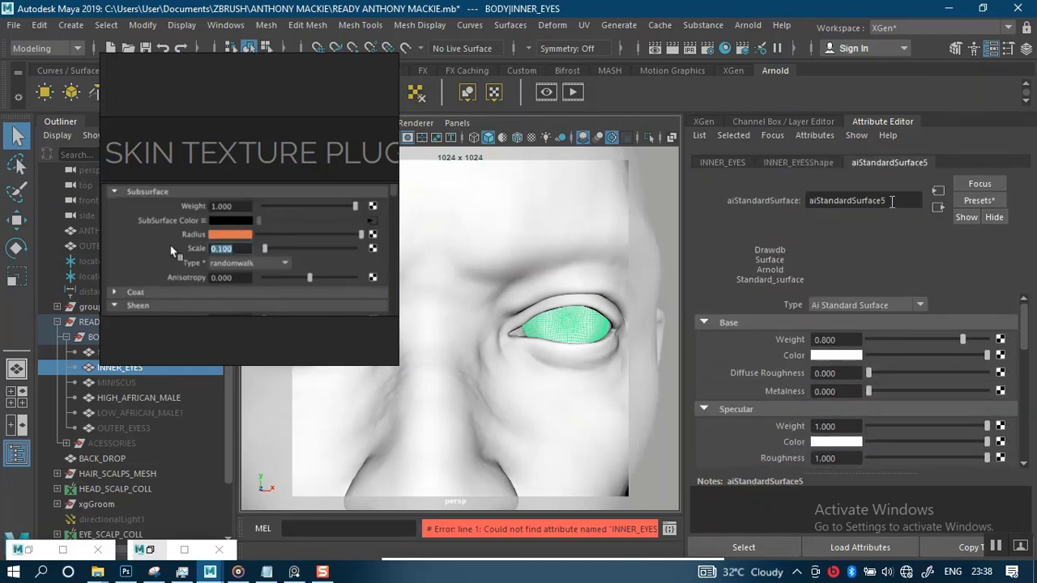
left_click_drag(892, 202, 808, 200)
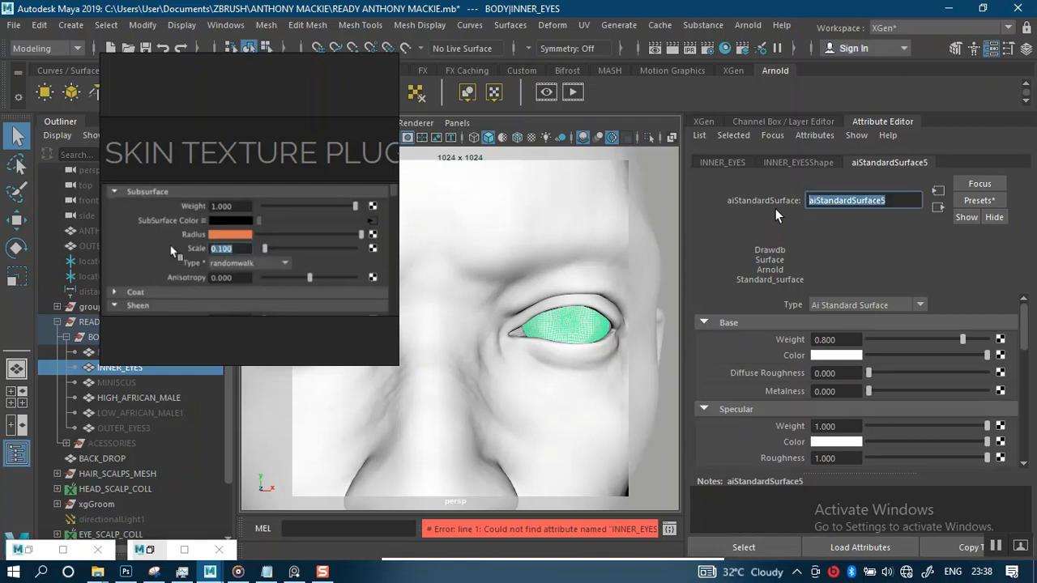
type("AI INNER EYES")
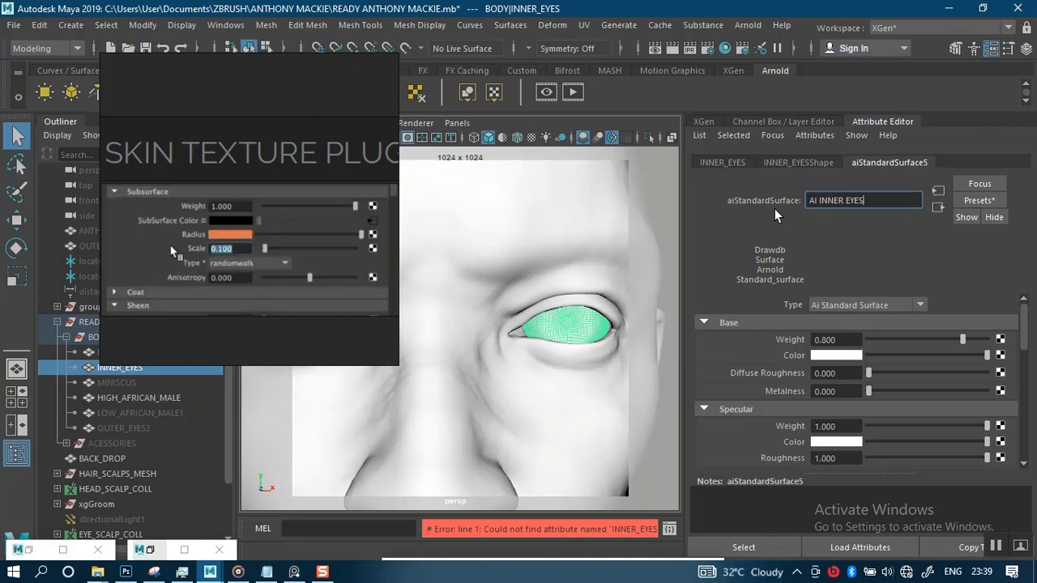
key("Return")
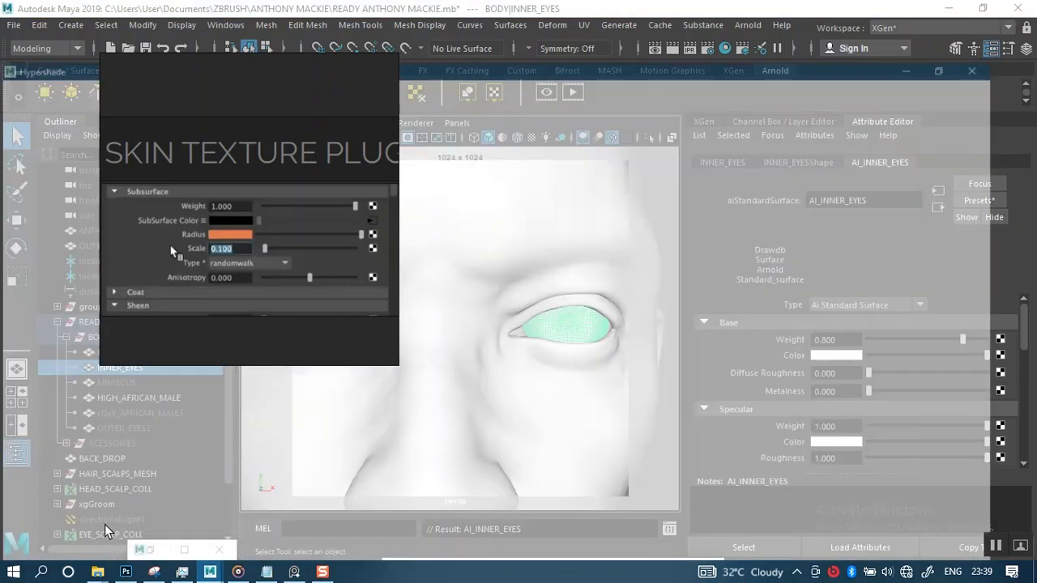
Return to the Hypershade, look over the graphed node networks and move the floating subsurface reference image clear of the graph
left_click(57, 550)
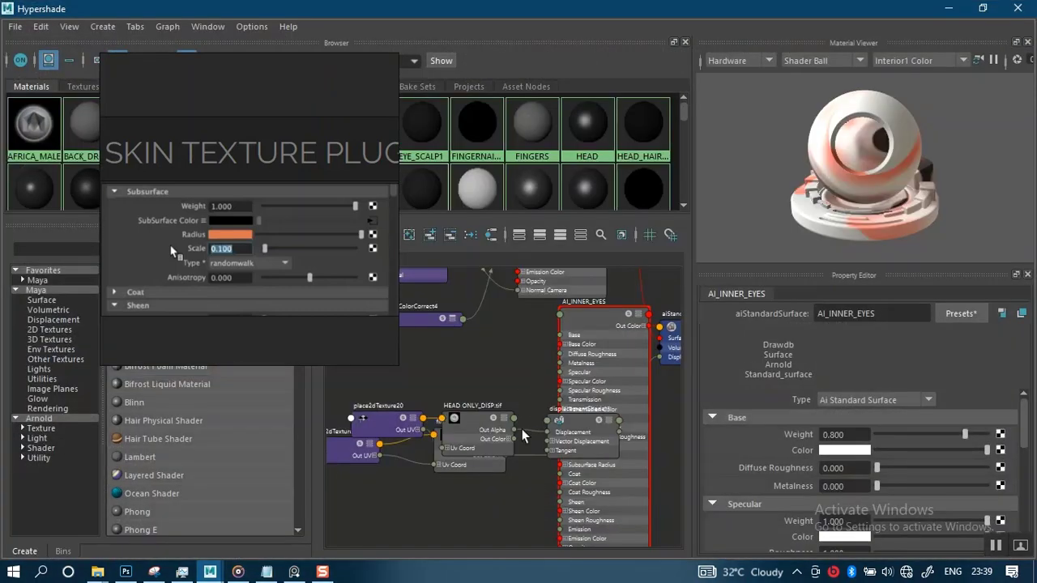
right_click_drag(522, 435, 438, 374, "alt")
right_click_drag(354, 327, 932, 274)
right_click_drag(523, 350, 386, 331, "alt")
left_click_drag(403, 337, 585, 490)
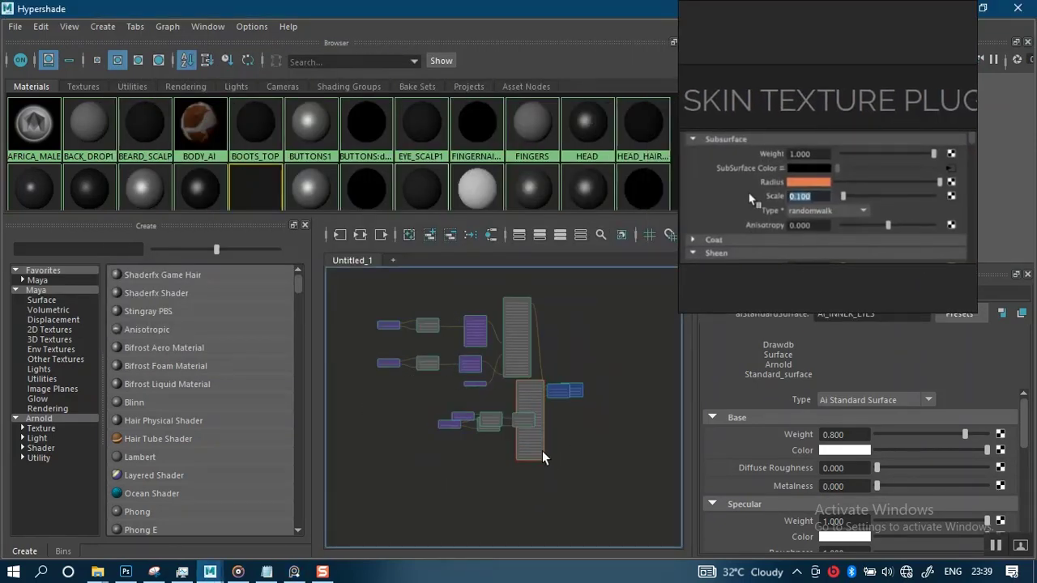
left_click(564, 342)
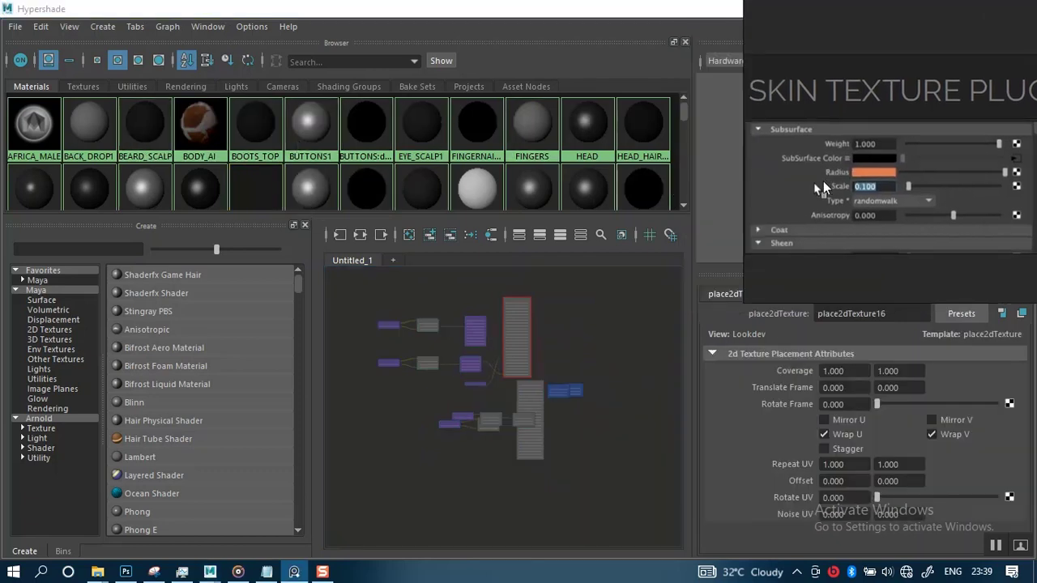
mouse_move(684, 102)
left_mouse_down()
mouse_move(688, 167)
mouse_move(690, 118)
left_mouse_up()
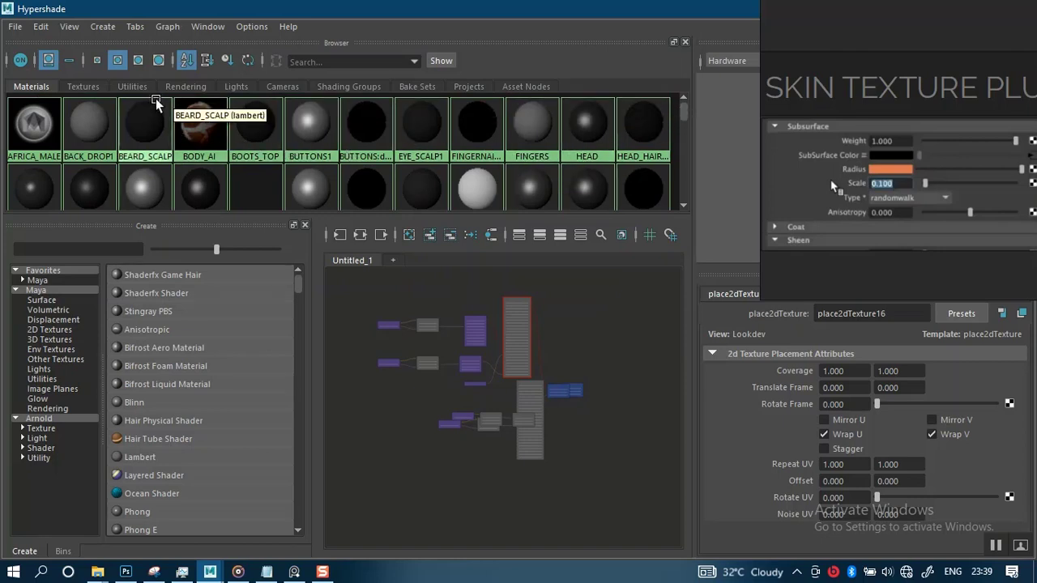
Find the AI_INNER_EYES material in the Hypershade browser and graph its network
left_click(84, 88)
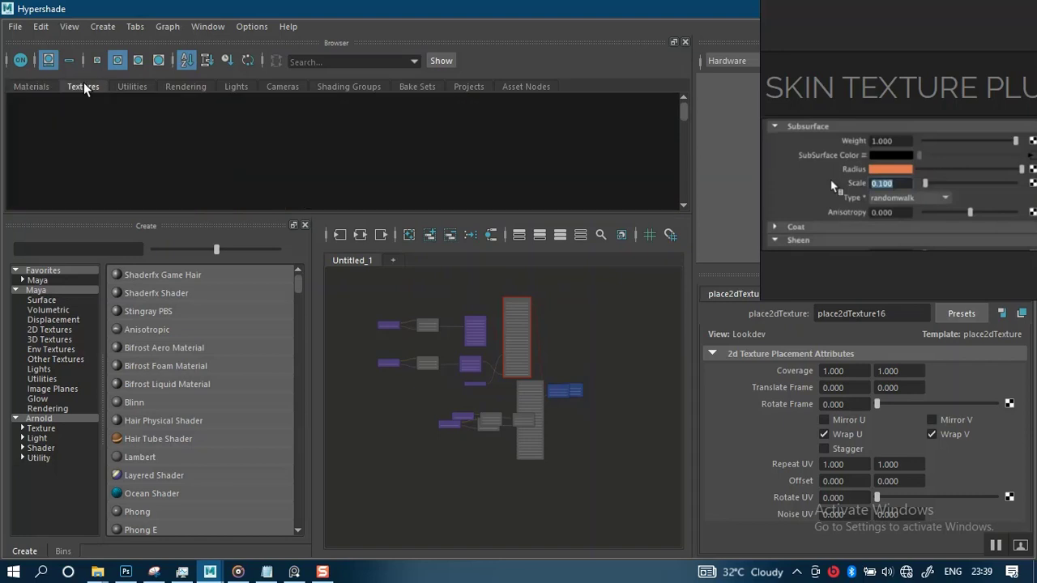
left_click(33, 86)
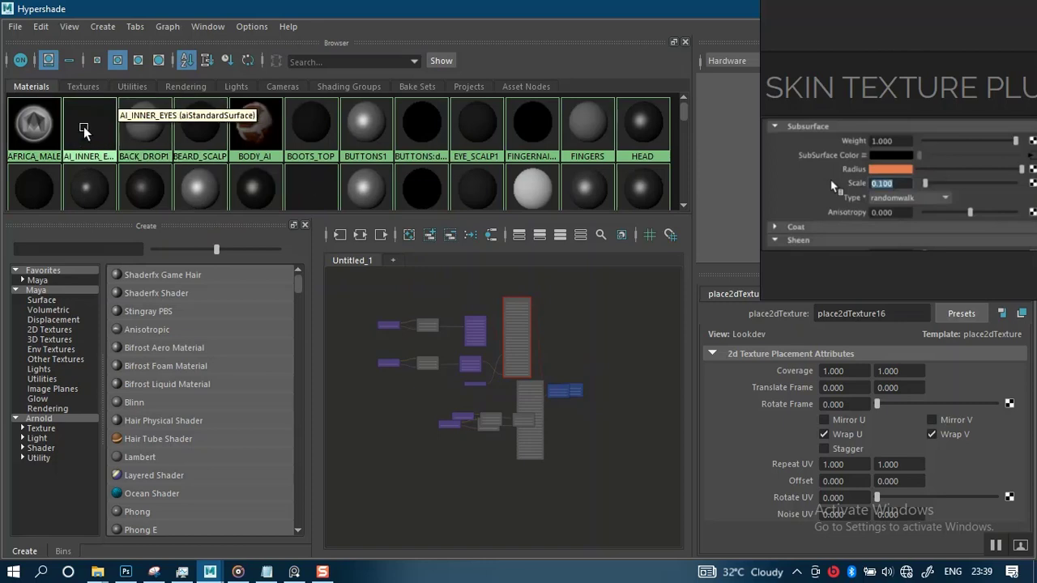
left_click(86, 143)
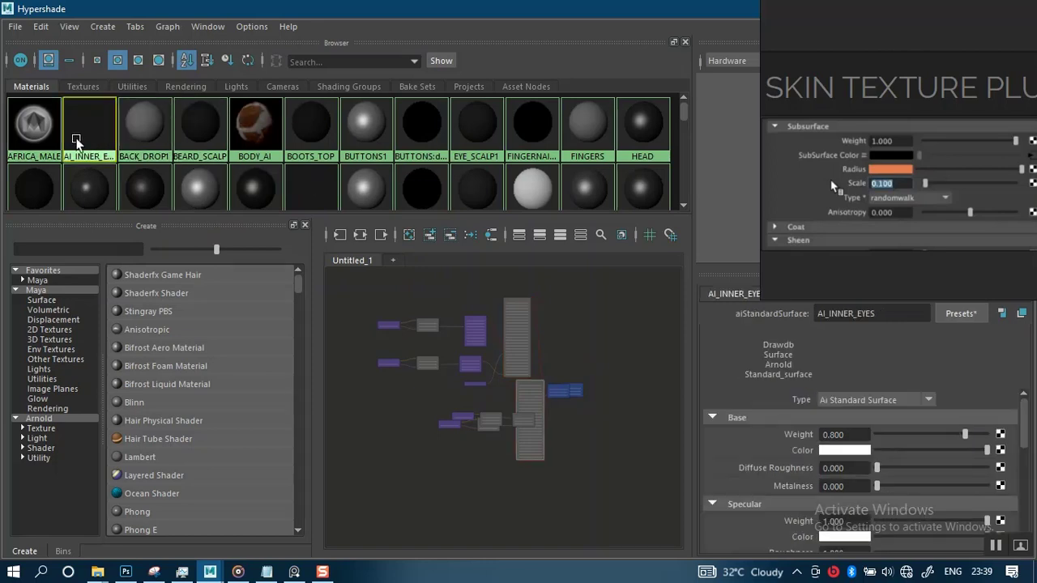
mouse_move(87, 138)
right_mouse_down()
mouse_move(137, 158)
mouse_move(142, 175)
right_mouse_up()
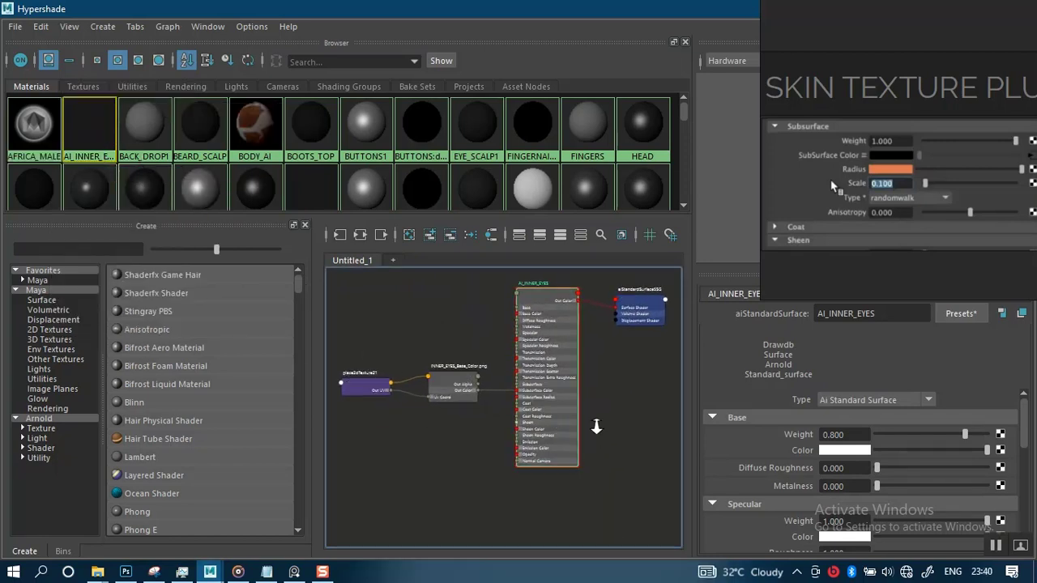
Bring INNER_EYES_Normal_OpenGL.png from the AFRICAN MALE folder in File Explorer into the eye material's Hypershade graph as a texture node
scroll(597, 424, "up", 3)
scroll(582, 442, "up", 5)
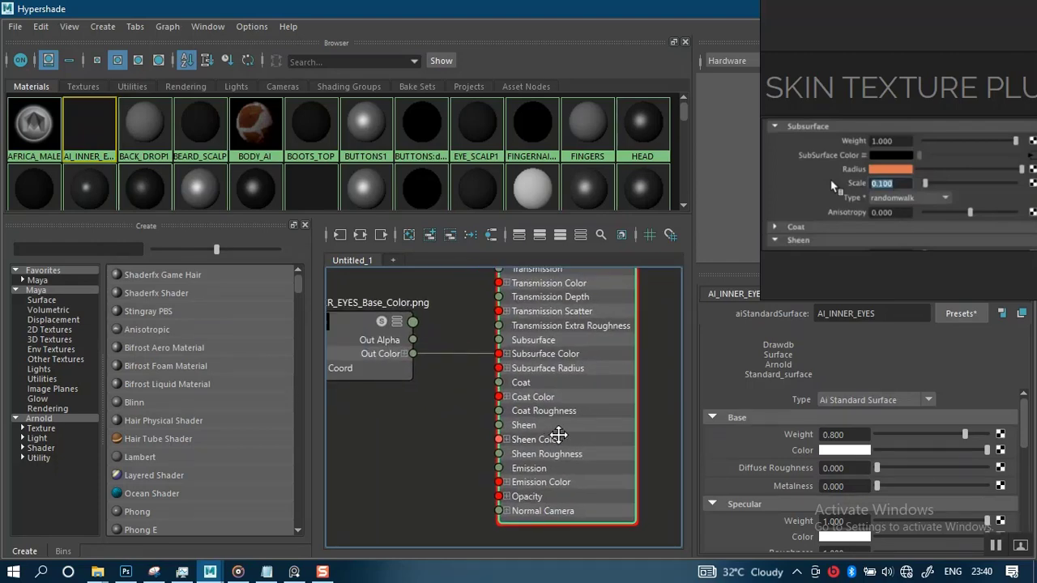
middle_click_drag(613, 439, 592, 447, "alt")
right_click_drag(592, 447, 535, 437, "alt")
middle_click_drag(535, 443, 495, 418, "alt")
right_click_drag(495, 418, 450, 435, "alt")
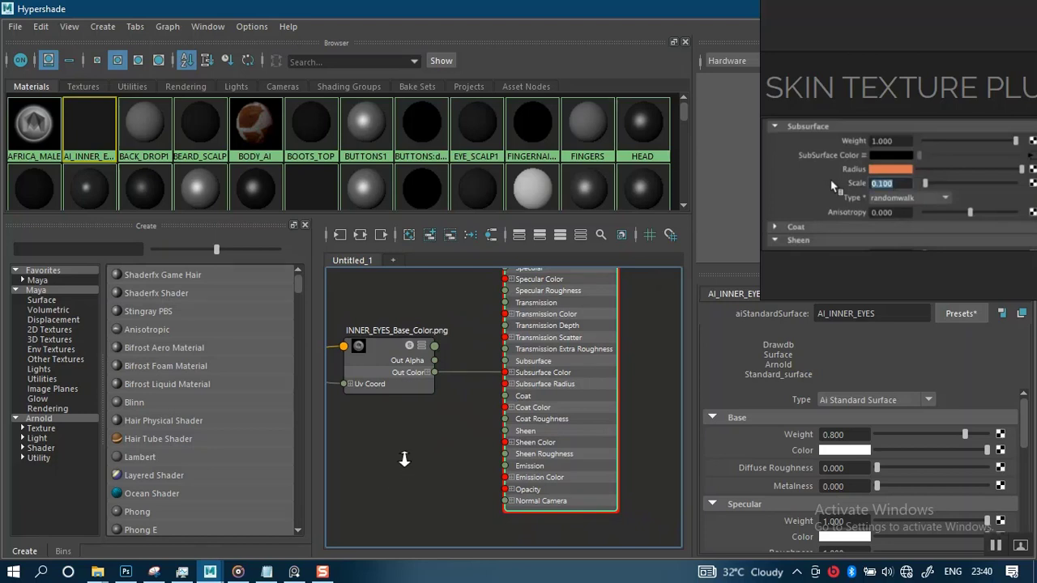
middle_click_drag(403, 446, 470, 419, "alt")
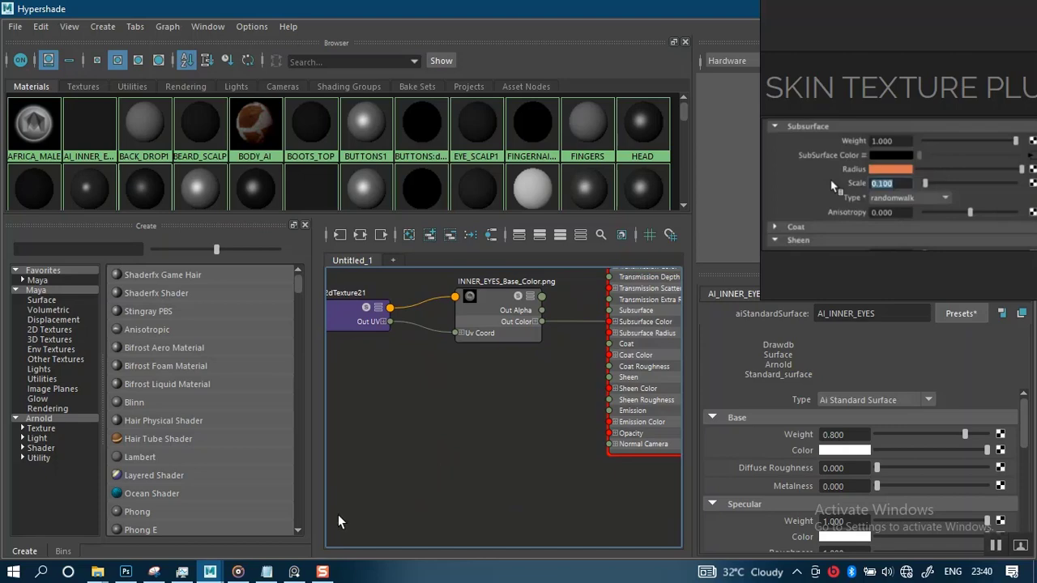
mouse_move(97, 572)
left_click(106, 534)
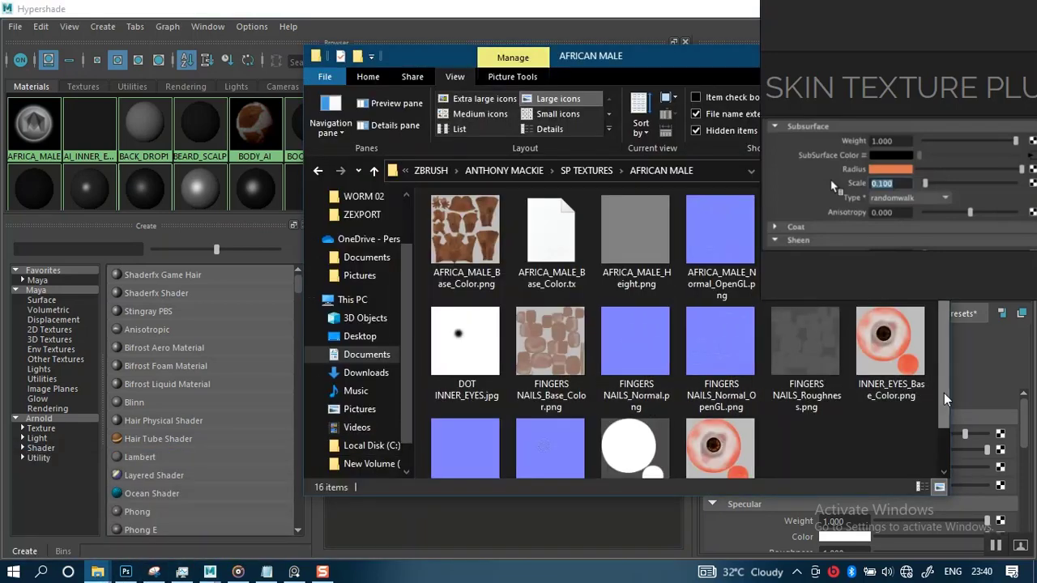
scroll(944, 399, "down", 1)
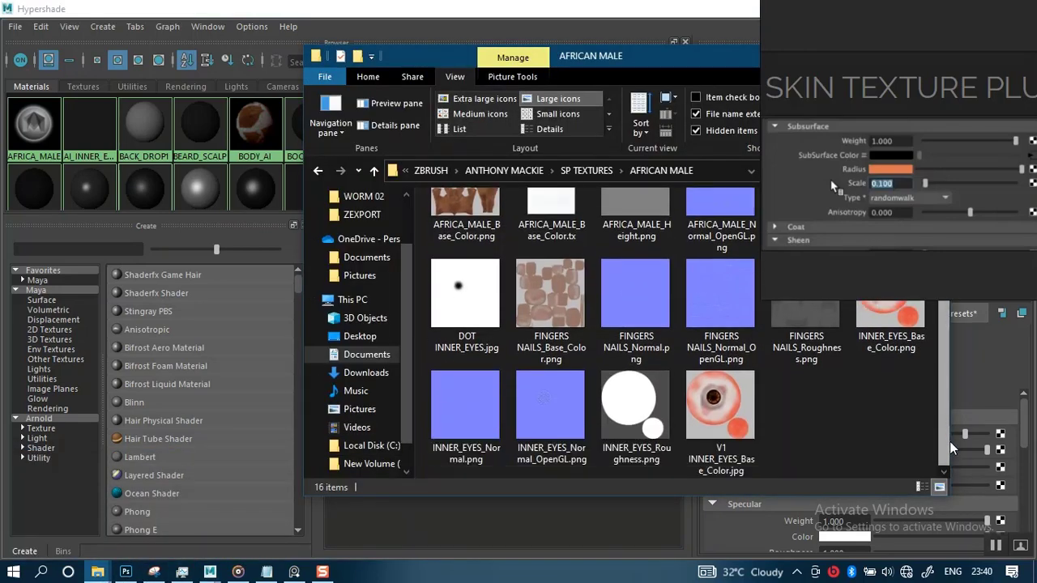
left_click(545, 429)
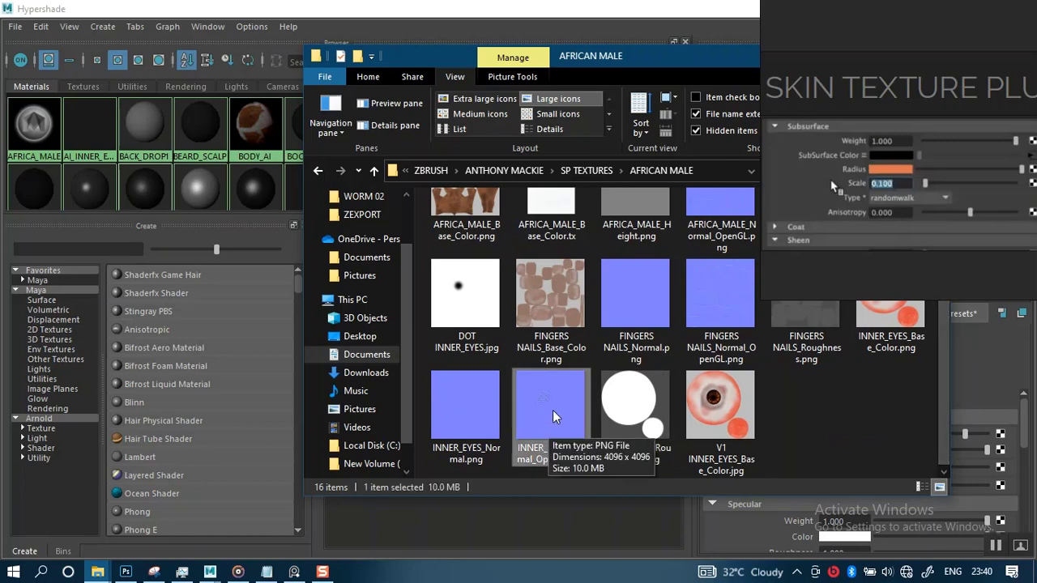
left_click_drag(549, 423, 497, 527)
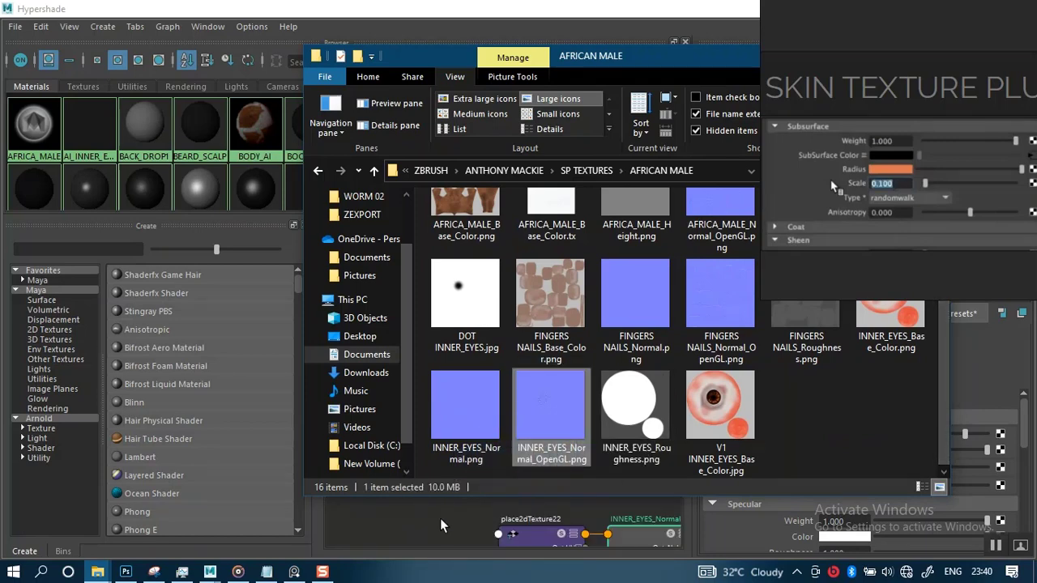
Return to Hypershade and move the INNER_EYES_Normal_OpenGL.png file node with its placement node to free space near the eye material
left_click(550, 499)
scroll(548, 482, "down", 1)
middle_click_drag(532, 465, 508, 388, "alt")
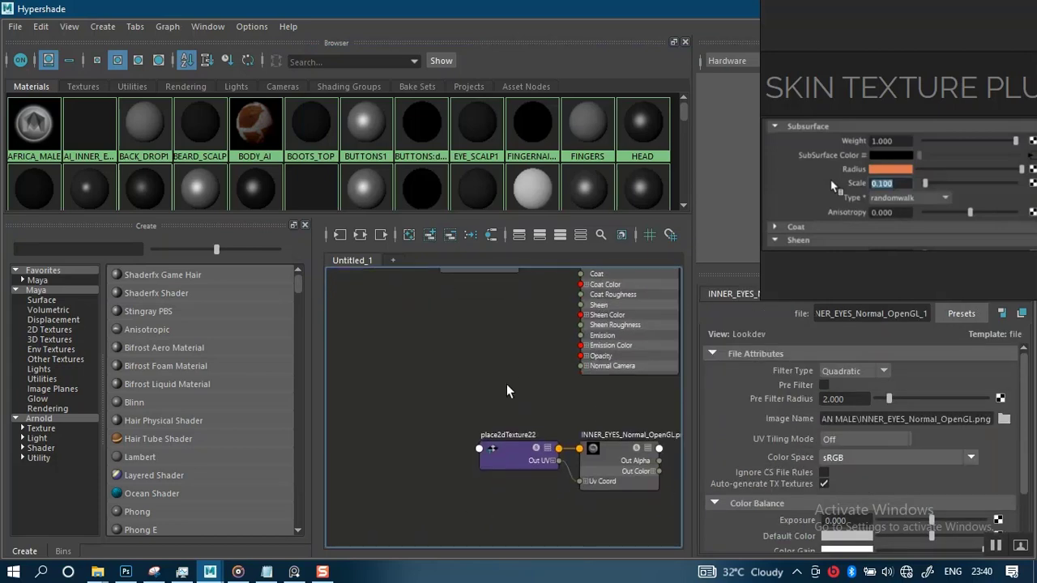
scroll(502, 388, "down", 1)
left_click_drag(432, 429, 416, 415)
scroll(510, 446, "up", 3)
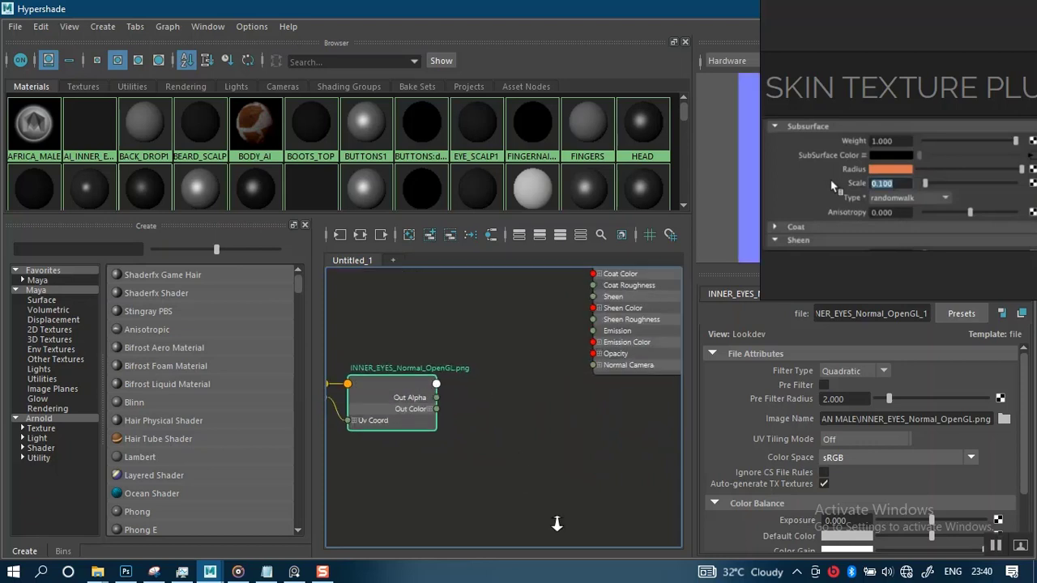
middle_click_drag(488, 438, 480, 466, "alt")
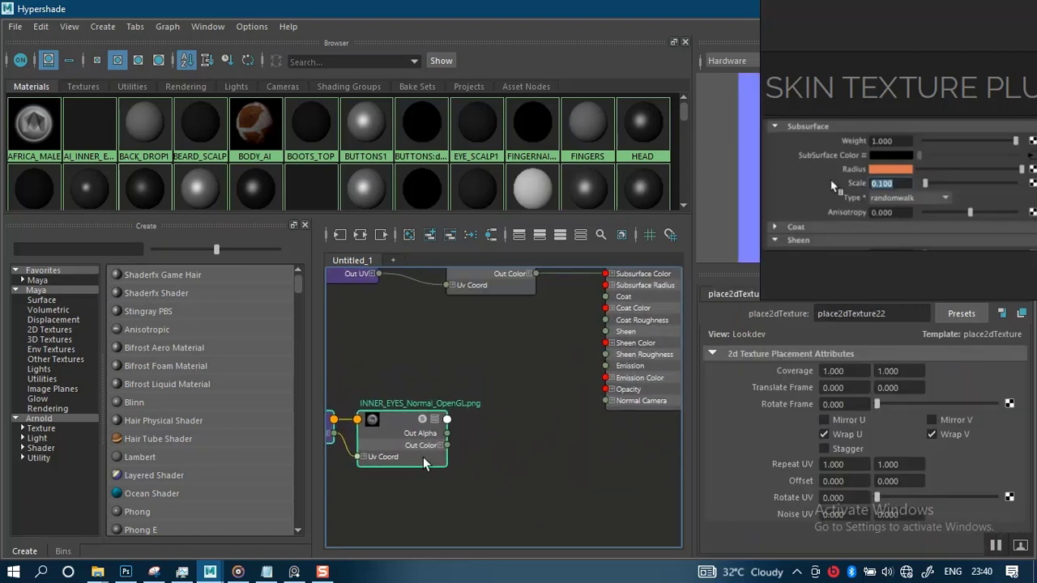
left_click_drag(414, 436, 359, 420)
mouse_move(474, 432)
middle_mouse_down("alt")
mouse_move(465, 419)
mouse_move(486, 429)
middle_mouse_up("alt")
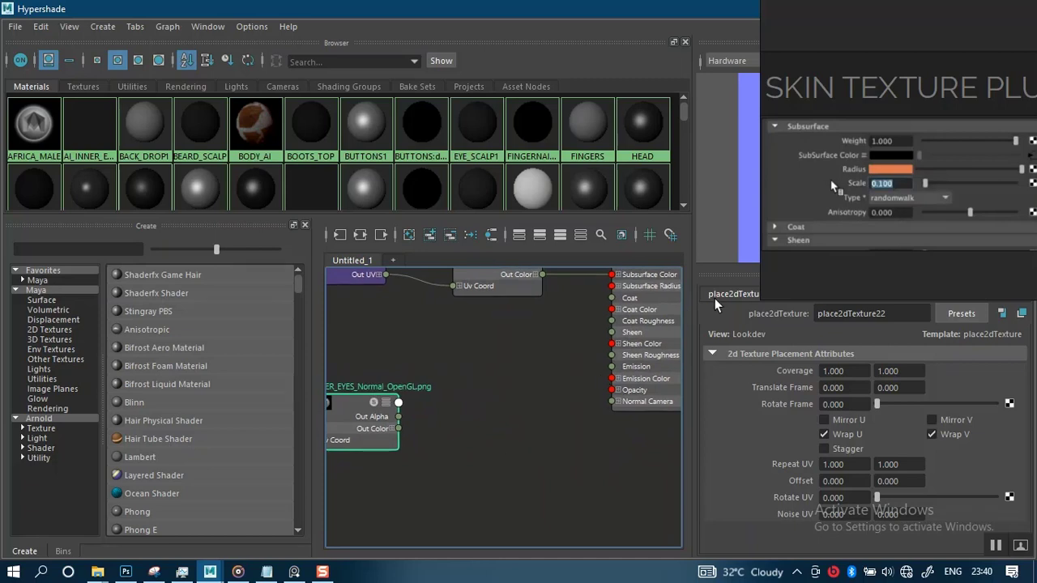
Examine the NORMAL MAP node network on the reference board to see how aiNormalMap connects to the normal texture
scroll(882, 223, "down", 4)
middle_click_drag(834, 245, 927, 108)
scroll(911, 195, "down", 1)
scroll(902, 167, "up", 5)
middle_click_drag(880, 153, 822, 235)
scroll(937, 184, "down", 3)
scroll(822, 235, "down", 4)
middle_click_drag(932, 255, 927, 172)
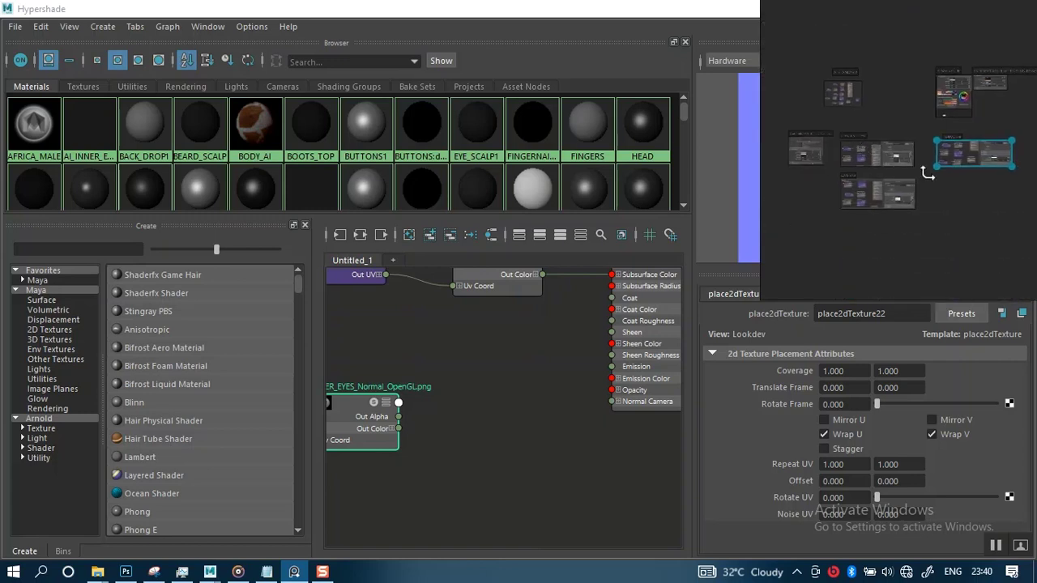
scroll(933, 174, "up", 5)
middle_click_drag(973, 143, 840, 185)
scroll(876, 184, "up", 6)
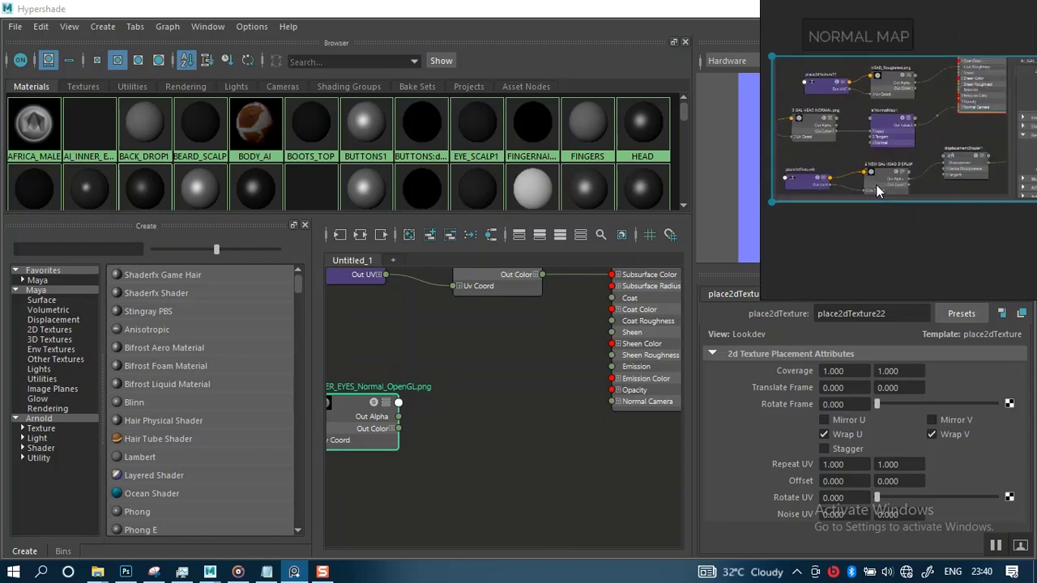
middle_click_drag(918, 191, 927, 236)
right_click_drag(928, 236, 738, 265)
mouse_move(738, 265)
middle_mouse_down()
mouse_move(782, 242)
mouse_move(733, 256)
middle_mouse_up()
scroll(732, 256, "down", 4)
middle_click_drag(728, 200, 784, 213)
scroll(743, 211, "up", 2)
scroll(785, 213, "up", 2)
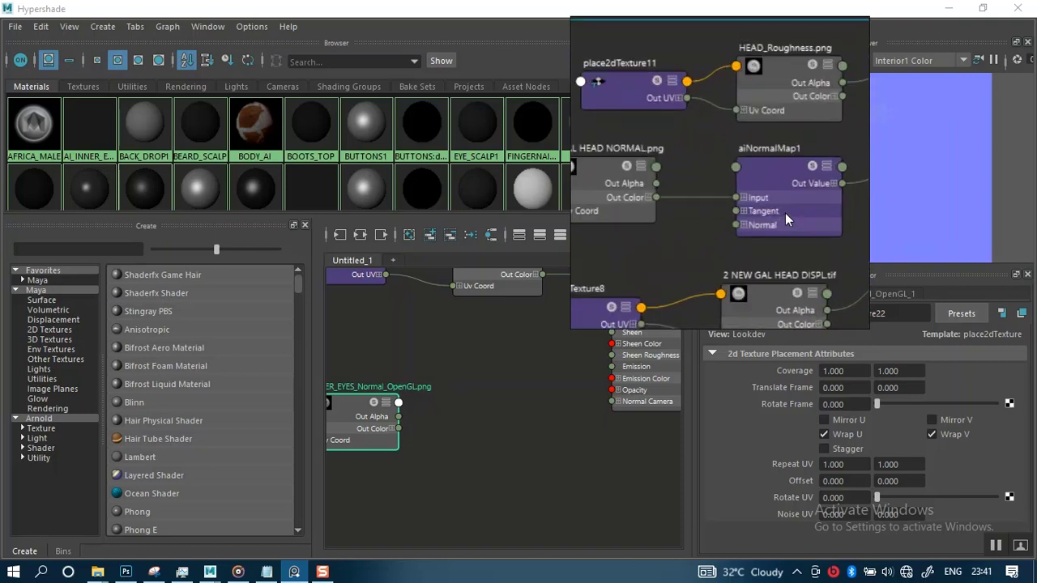
Add an aiNormalMap node and connect the Out Color of INNER_EYES_Normal_OpenGL.png to its Input
left_click(478, 468)
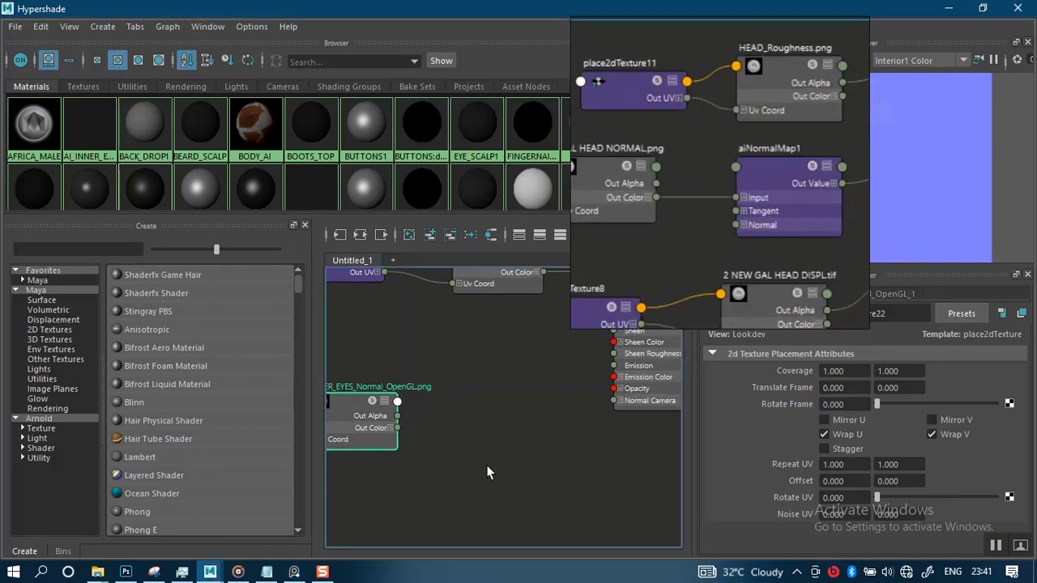
key("Tab")
type("AIN")
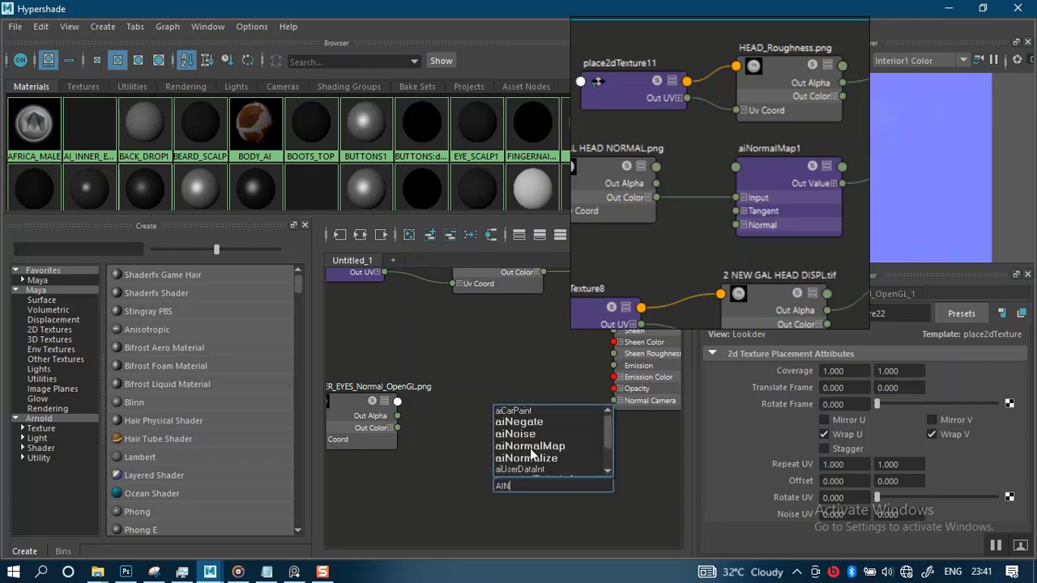
left_click(530, 446)
middle_click_drag(471, 452, 445, 410, "alt")
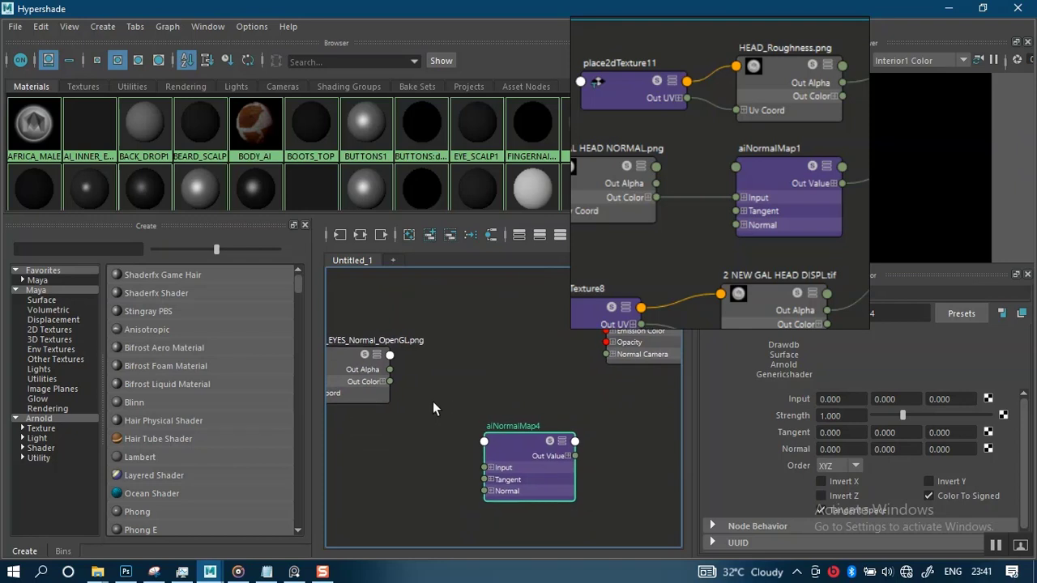
left_click_drag(391, 383, 485, 468)
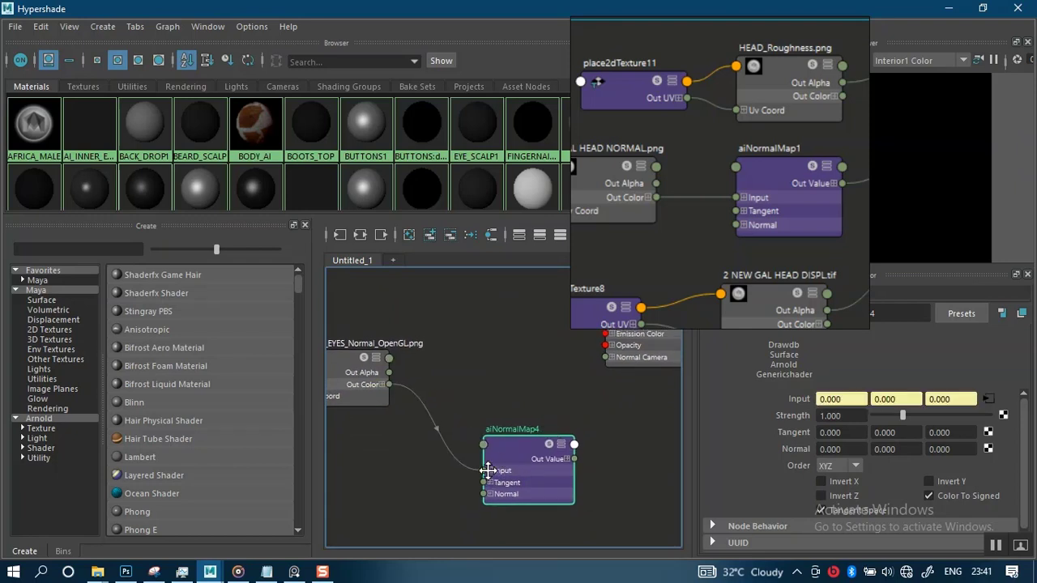
Connect the new aiNormalMap node's Out Value to the eye material's Normal Camera, following the reference network
middle_click_drag(548, 431, 478, 441, "alt")
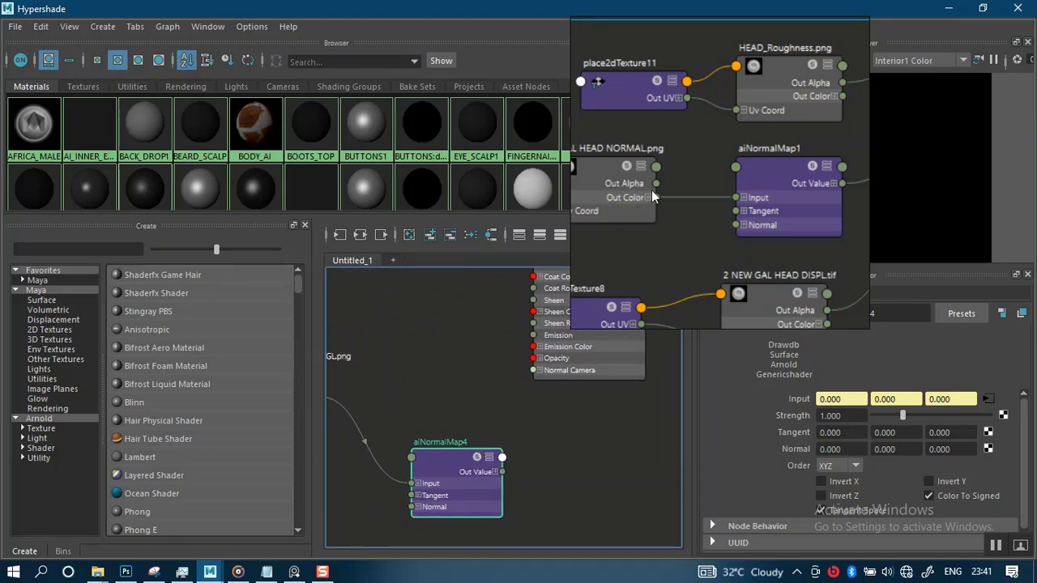
left_click_drag(779, 185, 648, 204)
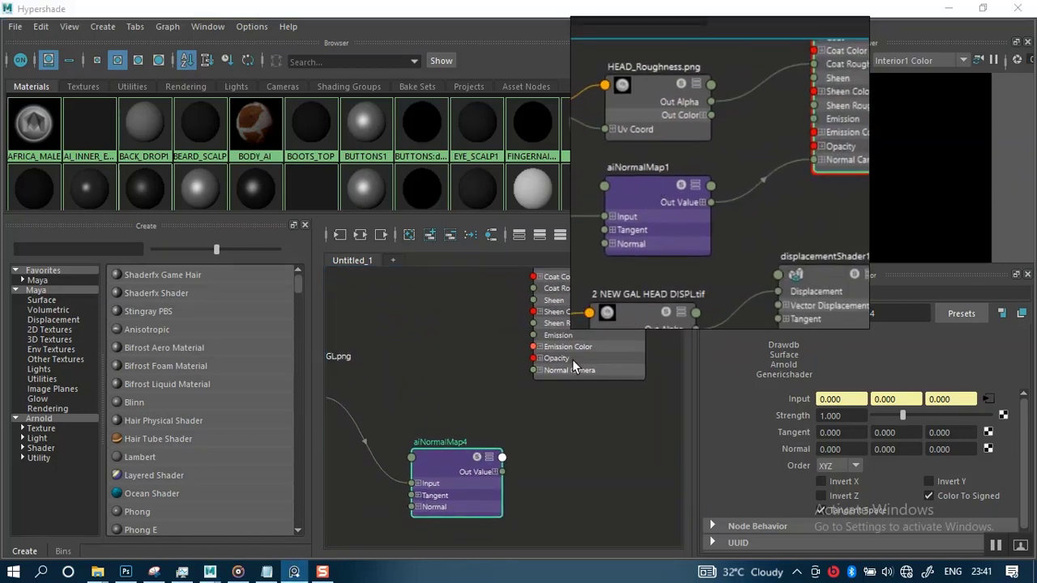
scroll(569, 374, "down", 1)
middle_click_drag(536, 368, 472, 333, "alt")
scroll(490, 390, "up", 1)
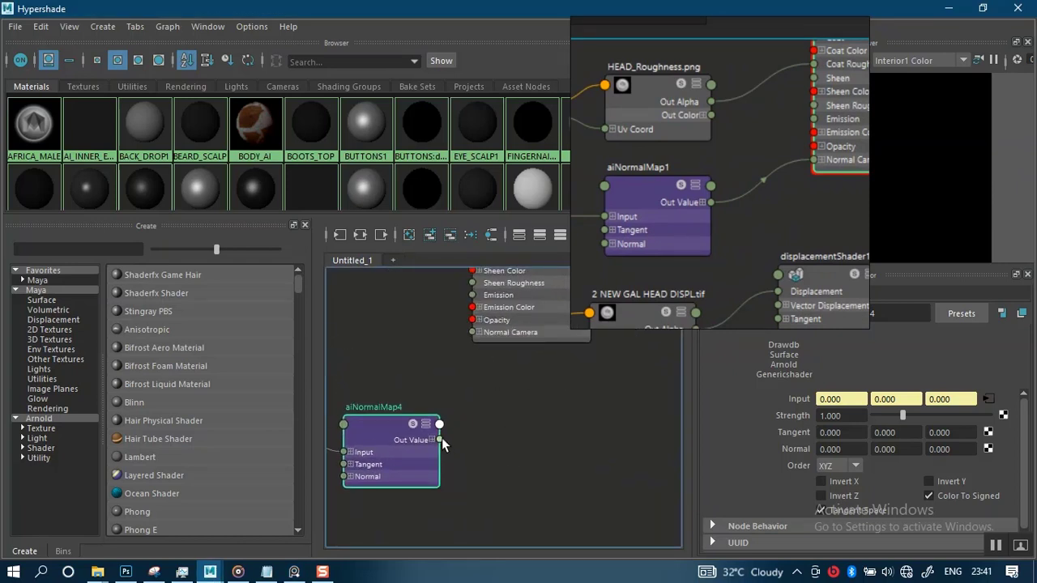
left_click_drag(442, 442, 481, 333)
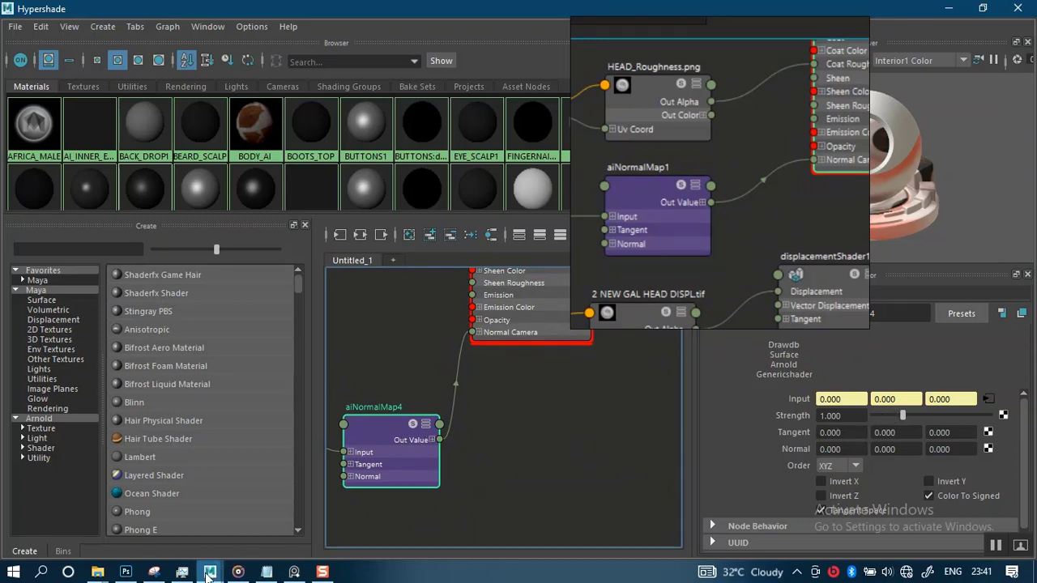
Frame one eye close up in the perspective viewport and run a test render of it in Arnold RenderView
left_click(948, 9)
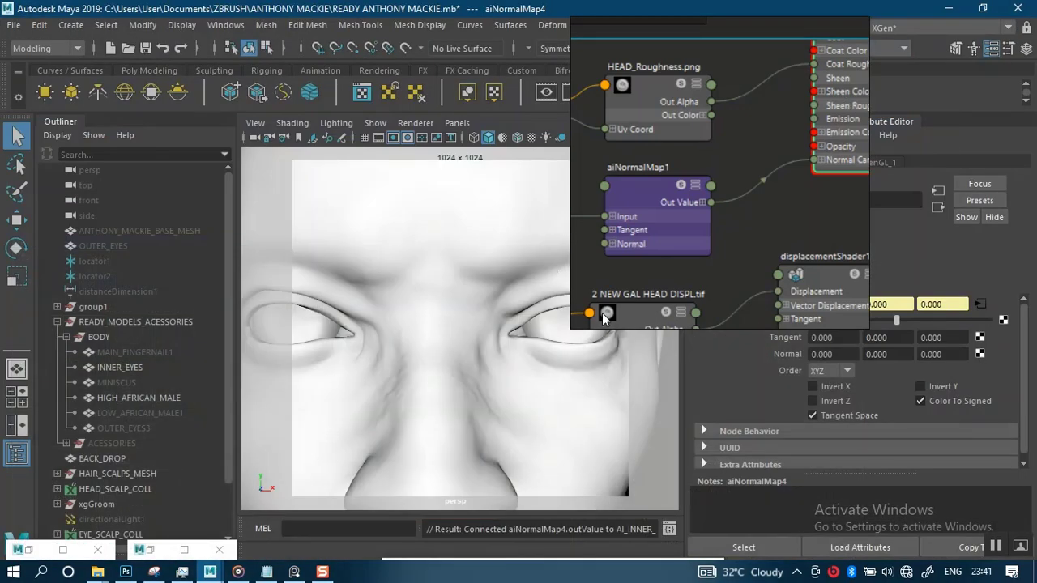
right_click_drag(697, 256, 871, 205)
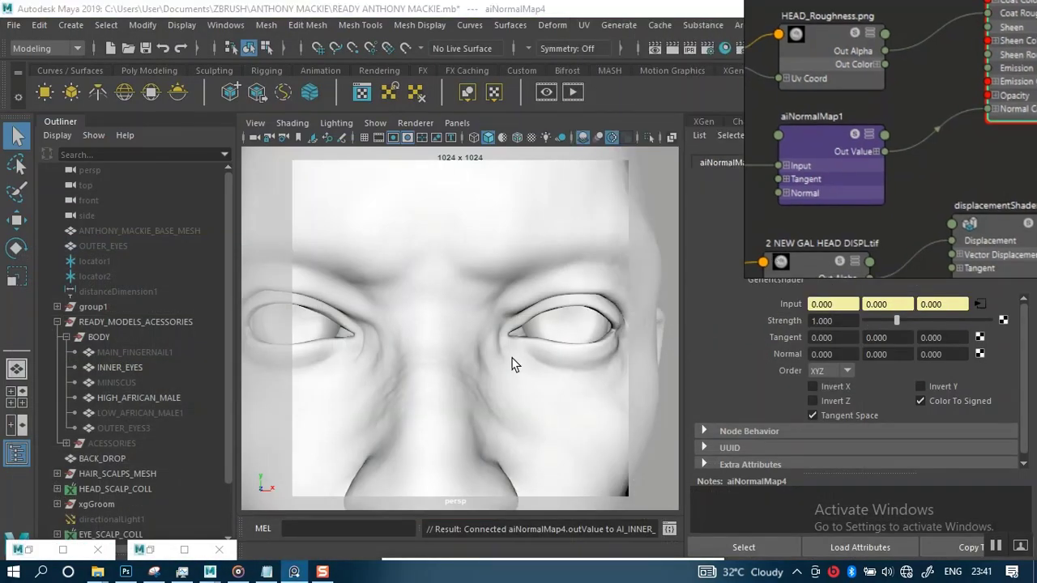
right_click_drag(512, 365, 503, 412, "alt")
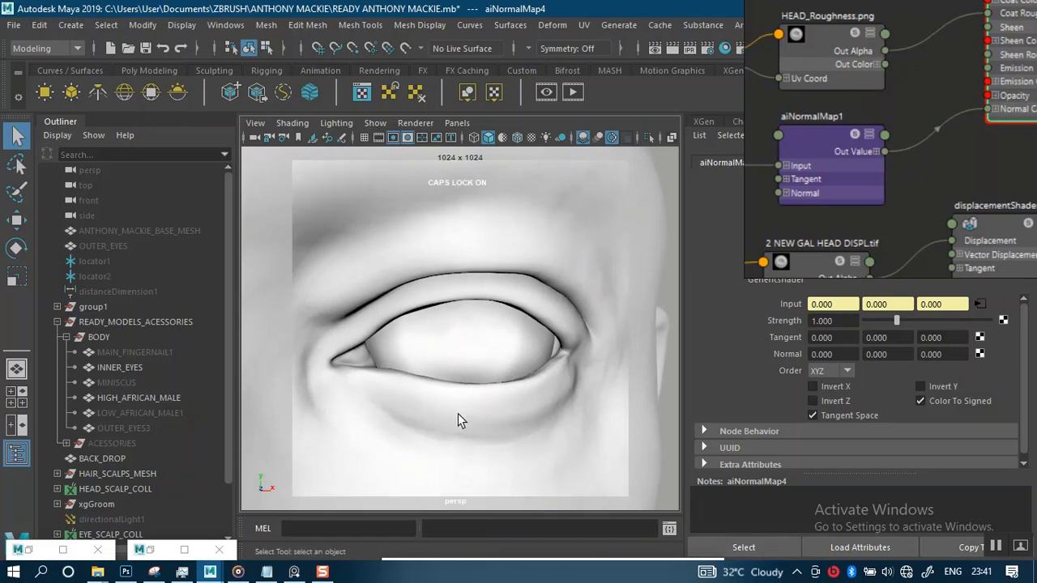
left_click(150, 550)
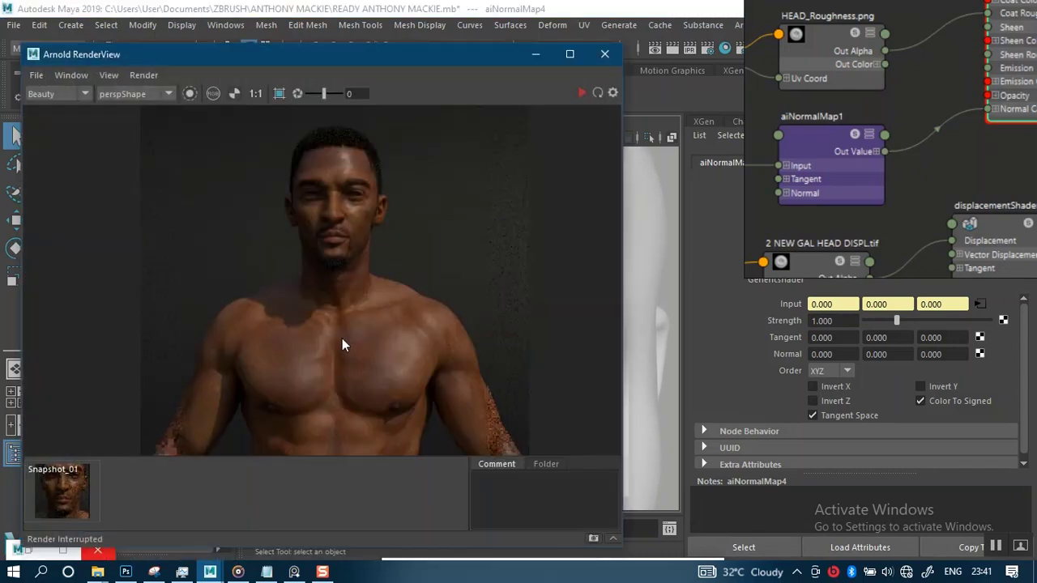
left_click(581, 92)
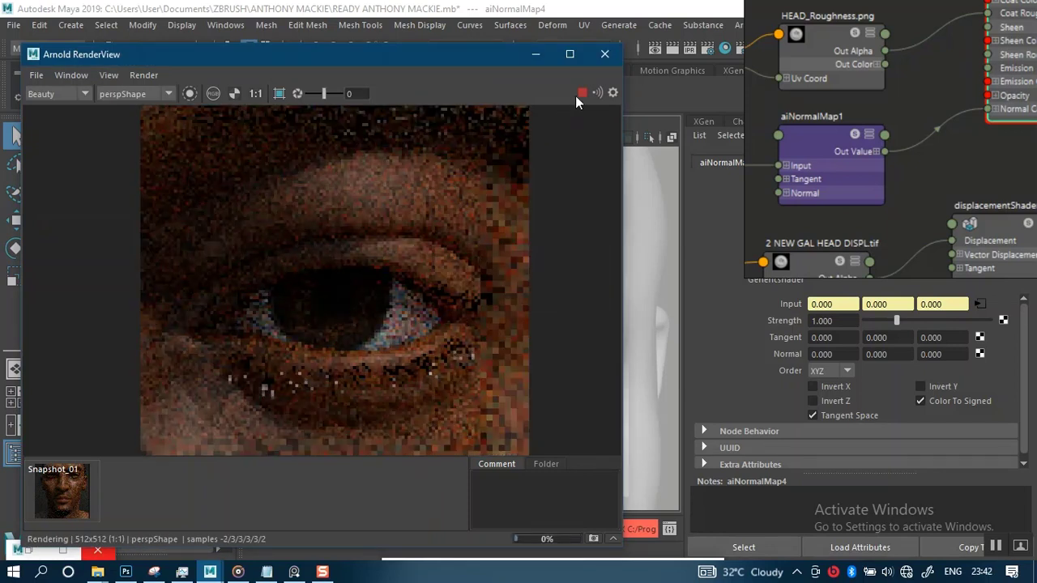
key("Escape")
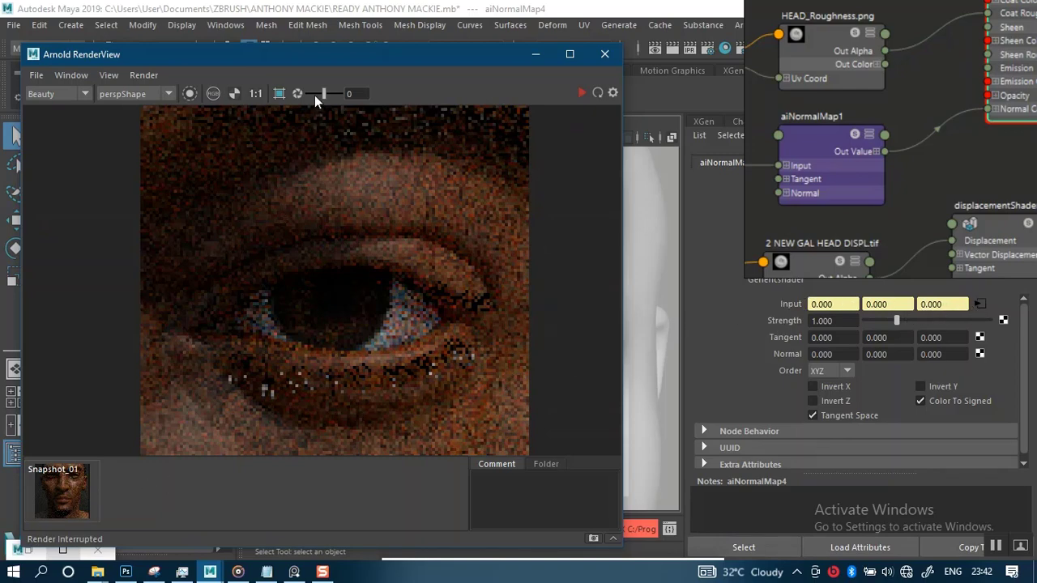
Set the color space of the INNER_EYES_Normal_OpenGL.png file texture to Raw
left_click_drag(309, 70, 329, 38)
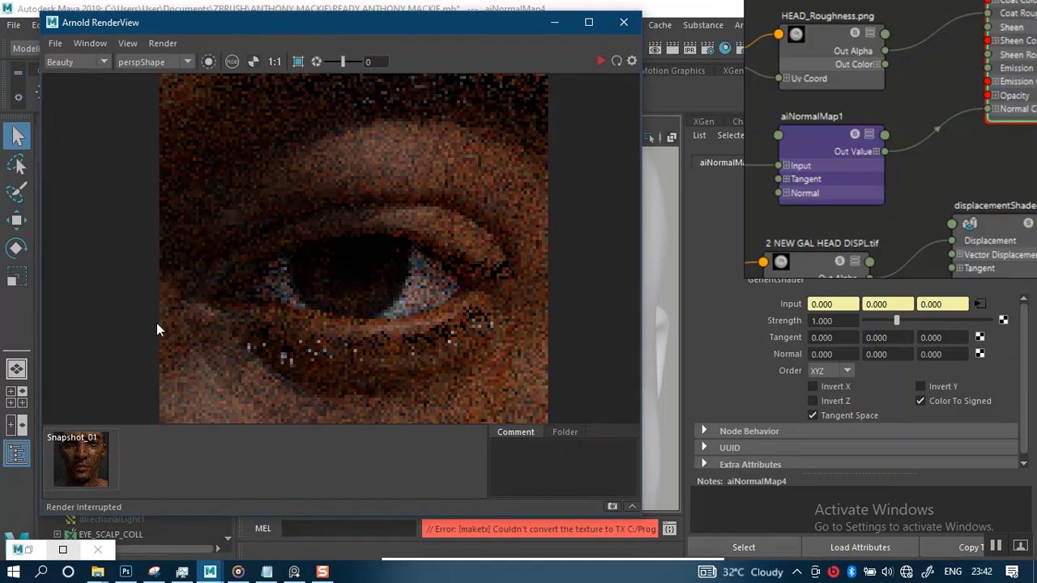
left_click(62, 550)
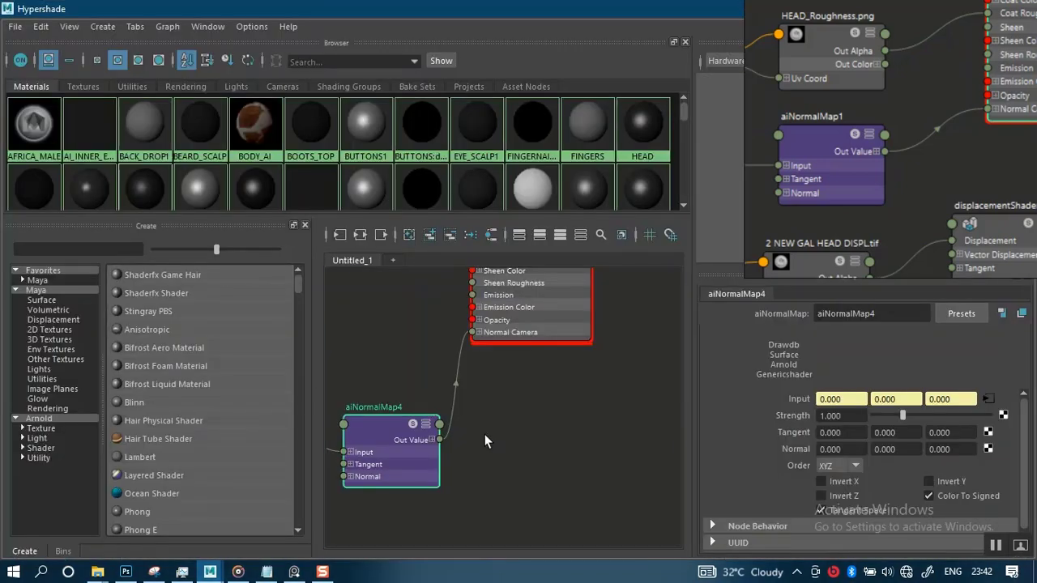
scroll(485, 440, "down", 1)
middle_click_drag(429, 397, 596, 361, "alt")
left_click(399, 341)
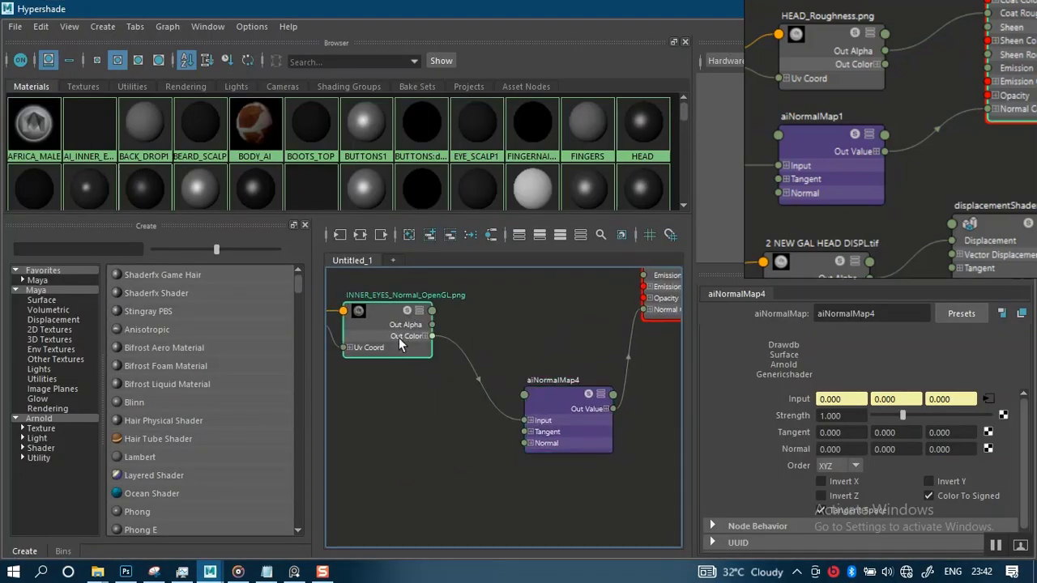
left_click(858, 459)
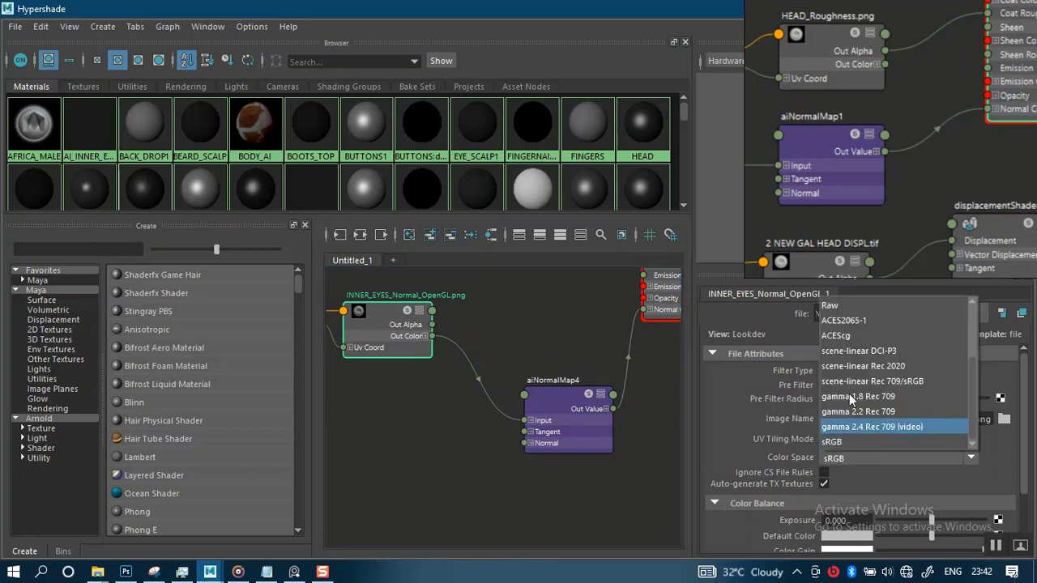
left_click(841, 306)
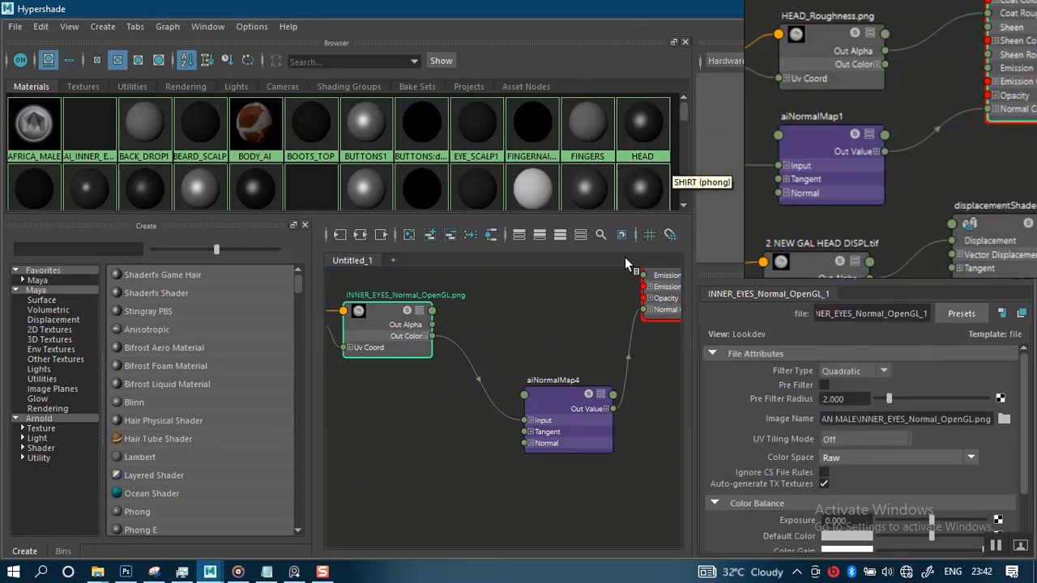
Render the eye again in Arnold RenderView to check the normal map with its changed color space
left_click_drag(674, 12, 604, 130)
left_click(519, 30)
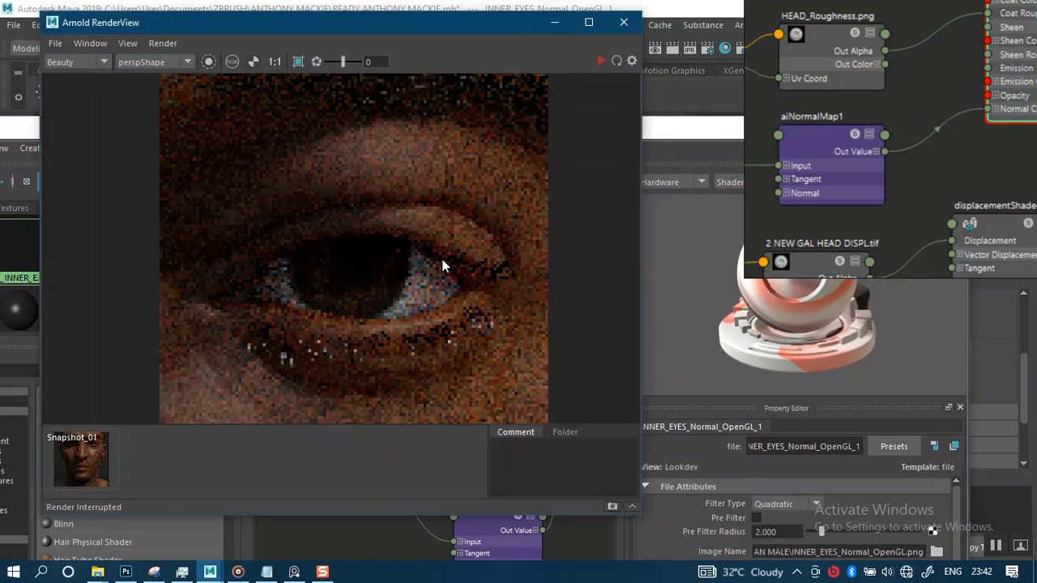
left_click(600, 61)
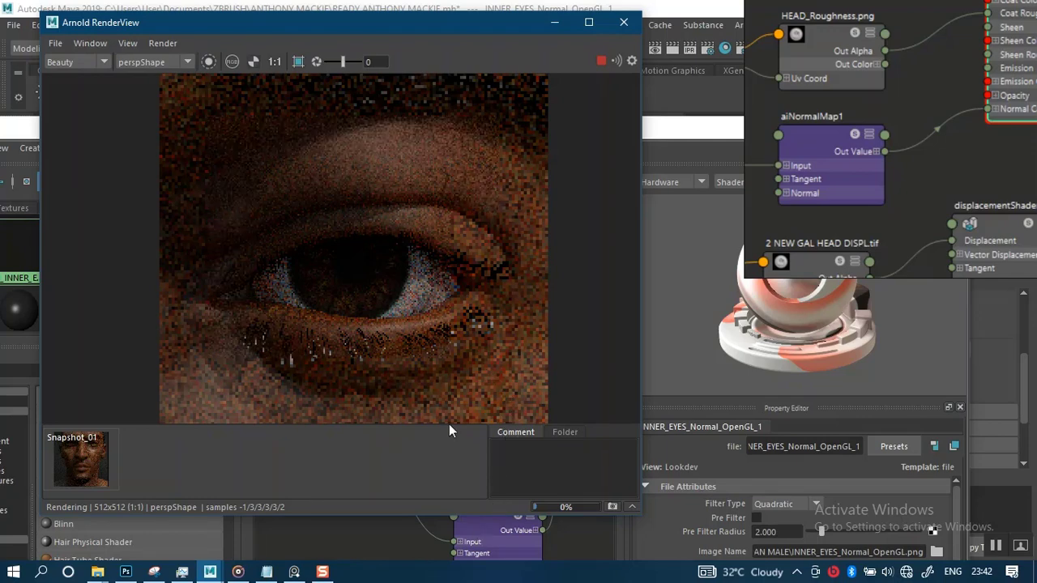
left_click_drag(361, 28, 298, 22)
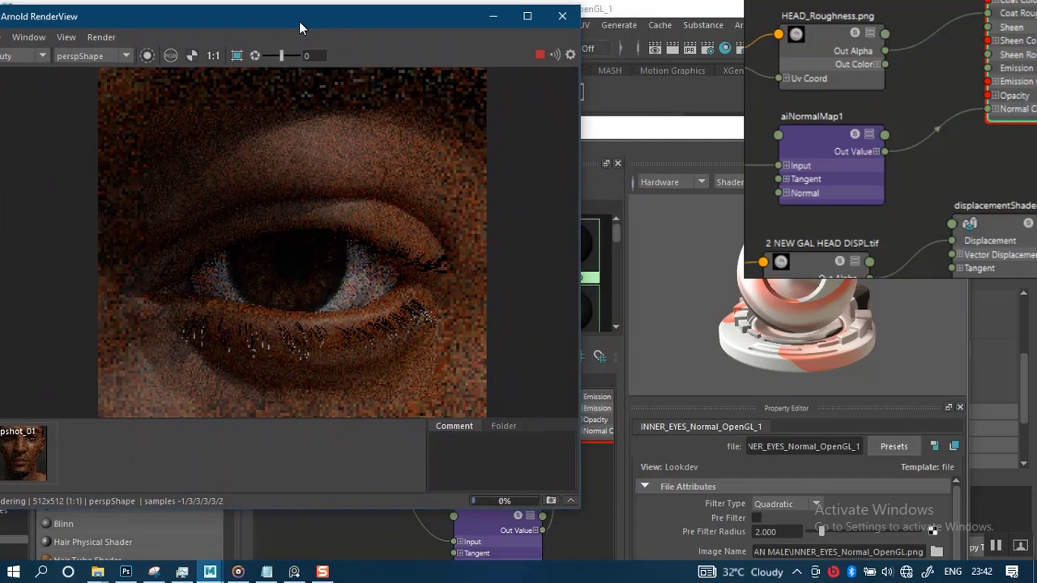
Set the Strength of the aiNormalMap node for the inner eyes to 5
left_click_drag(614, 133, 622, 87)
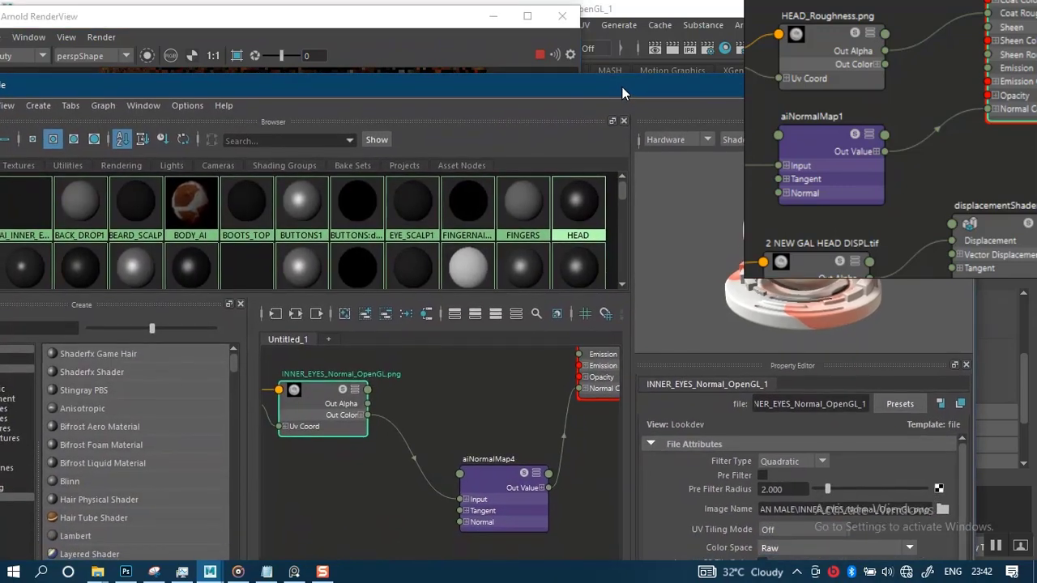
left_click(490, 489)
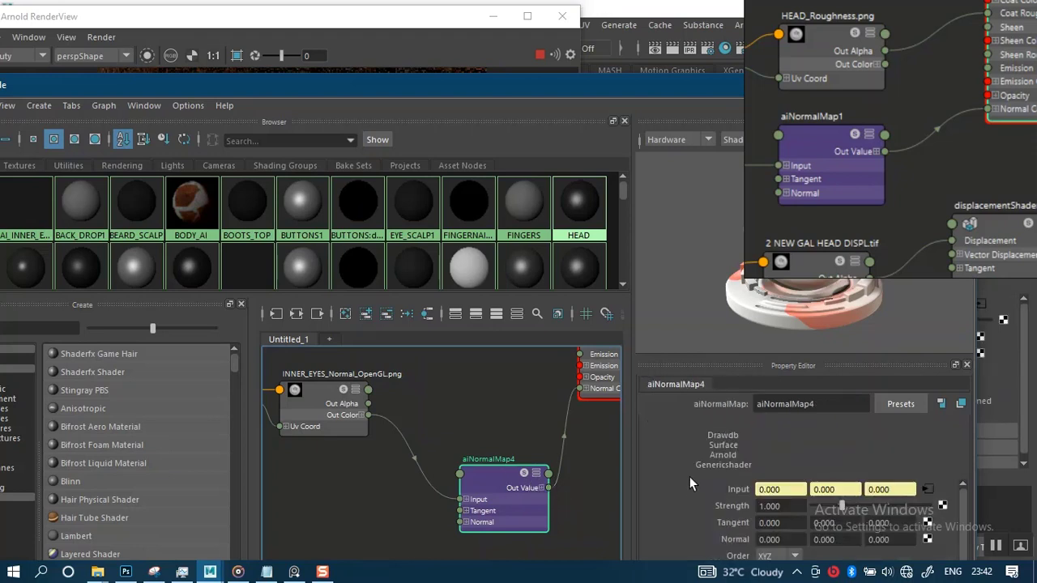
left_click(794, 506)
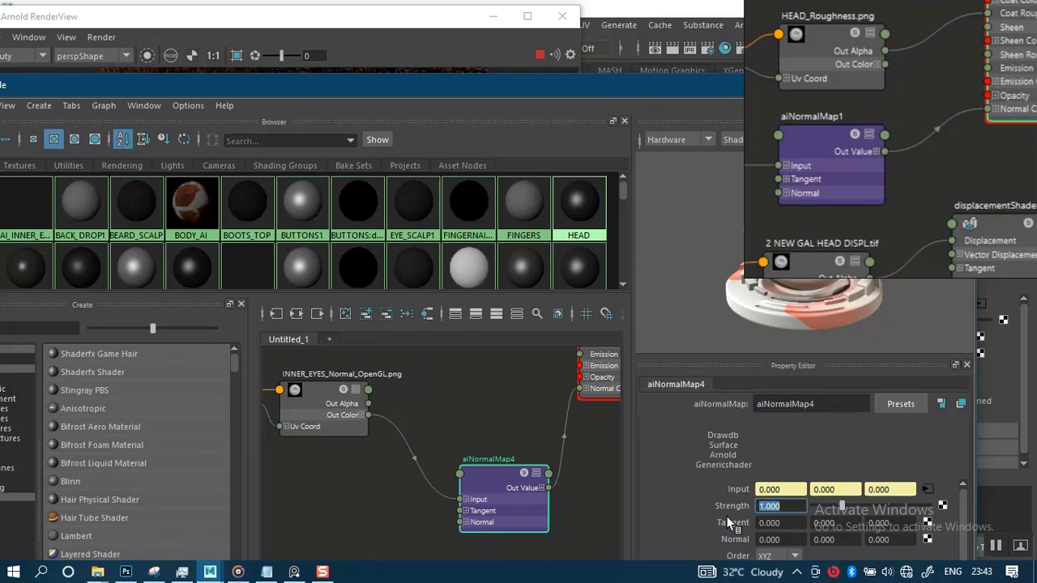
type("5")
key("Return")
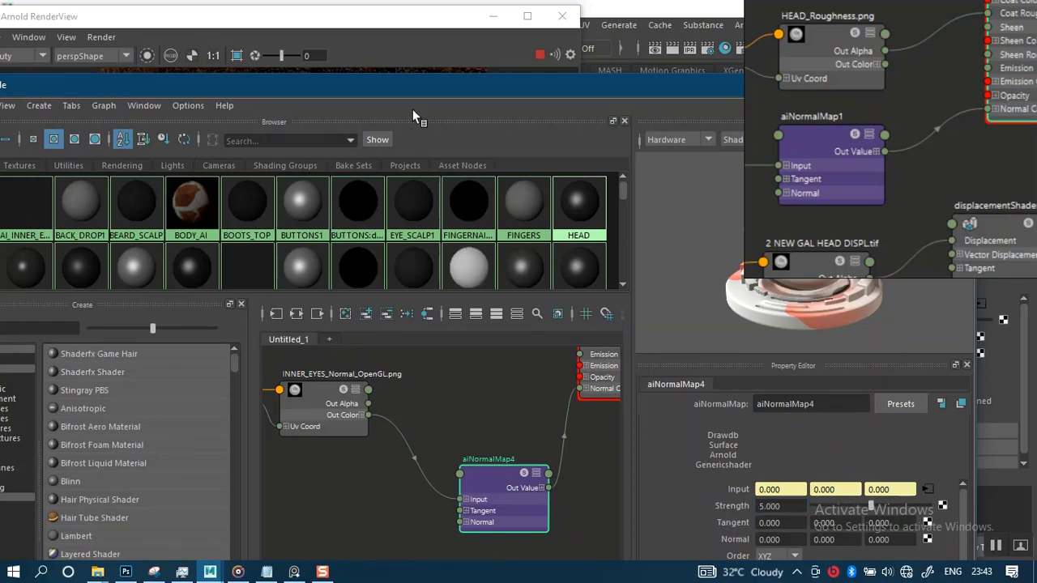
Turn on region rendering in Arnold RenderView and draw a small crop region over the inner part of the upper eyelid
left_click(397, 55)
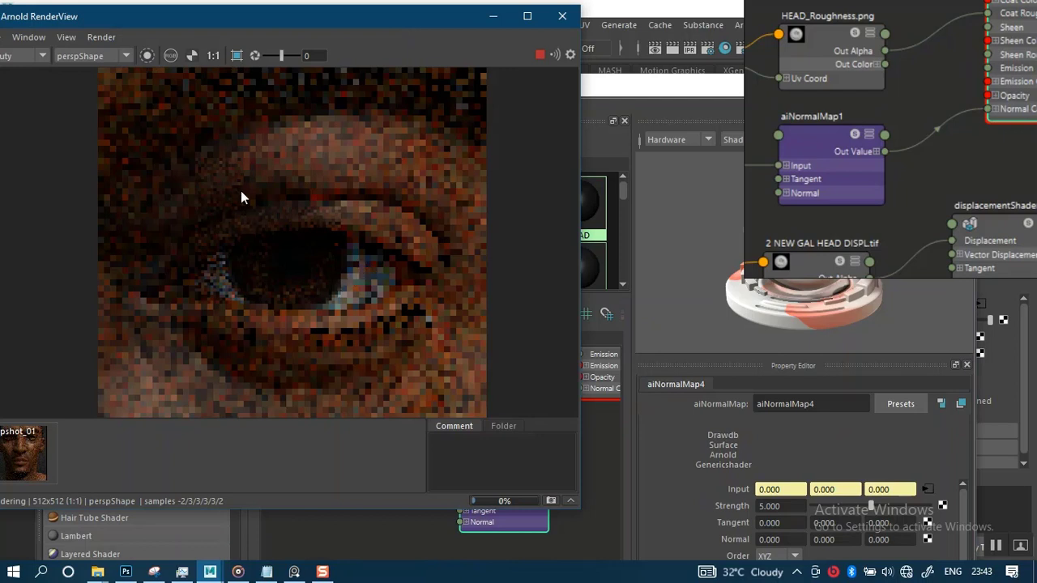
left_click(236, 55)
left_click_drag(197, 200, 237, 252)
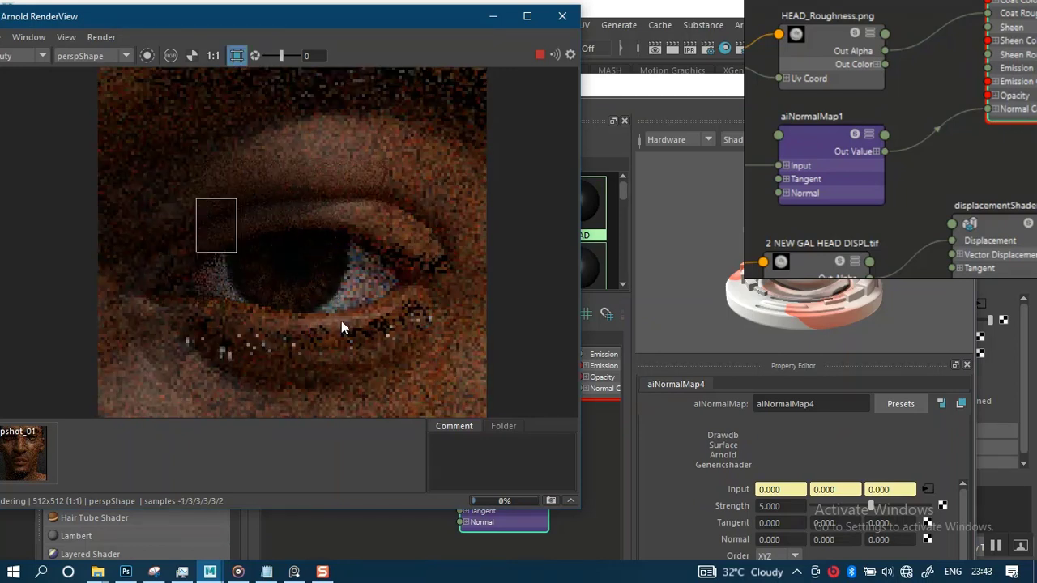
Enlarge the crop region to cover the whole eye and examine the rendered iris up close in Arnold RenderView
left_click_drag(341, 321, 399, 354)
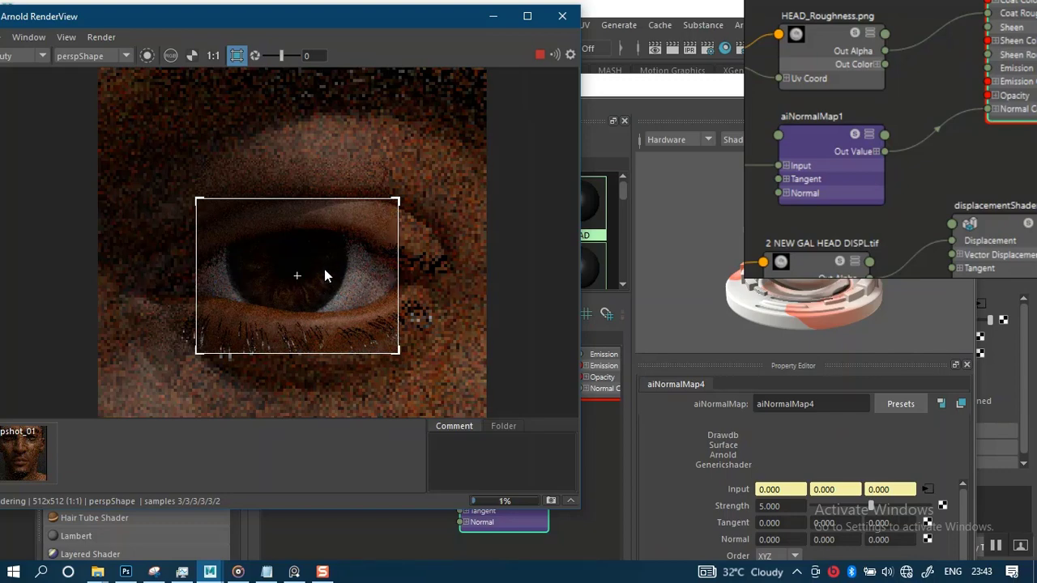
scroll(324, 276, "up", 2)
middle_click_drag(308, 282, 349, 259)
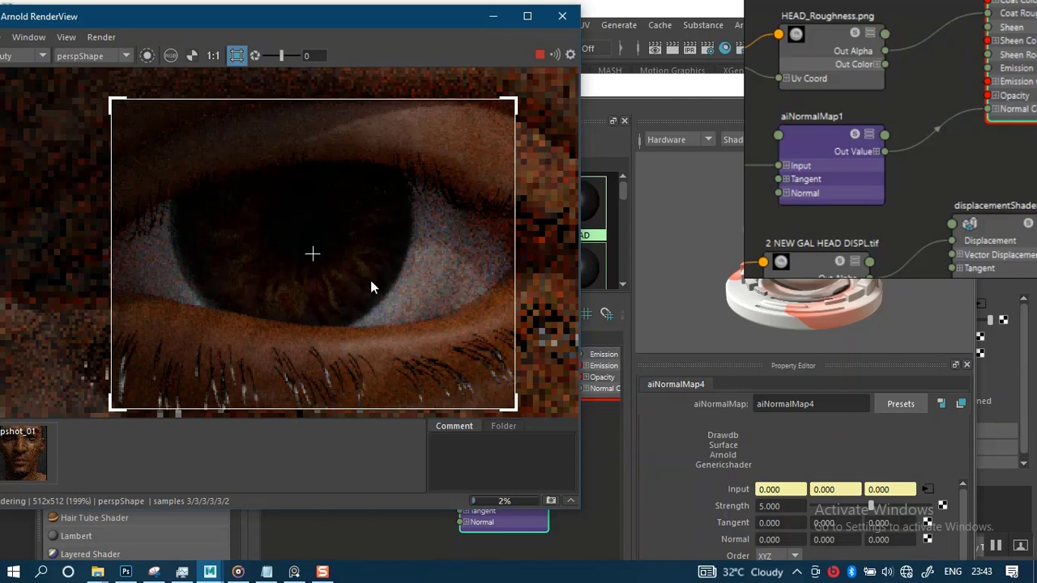
Set the Strength of the inner eyes' aiNormalMap node to 10, check the updated eye render, and stop rendering
left_click(788, 507)
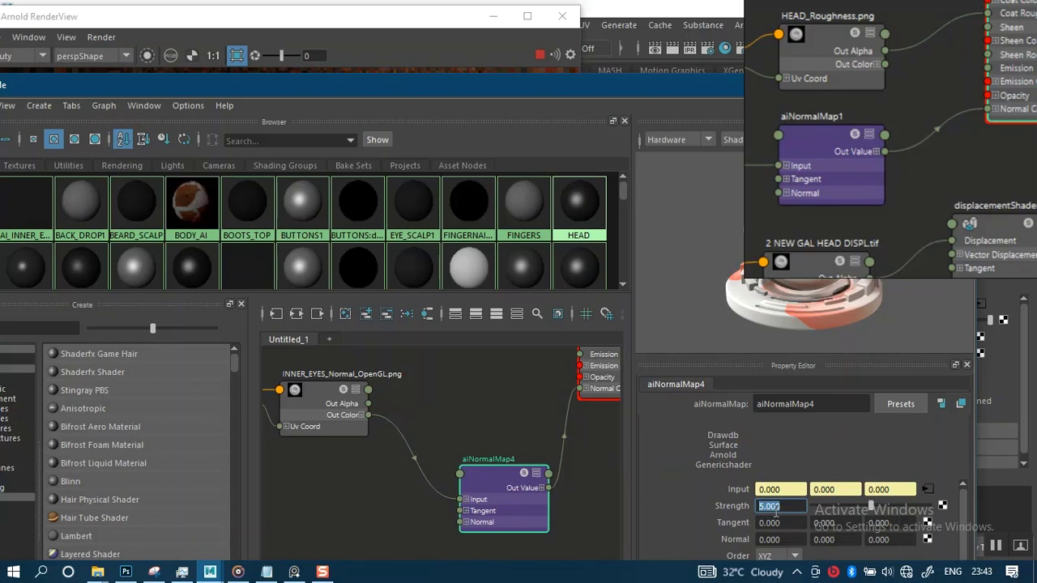
type("10")
key("Return")
left_click(317, 26)
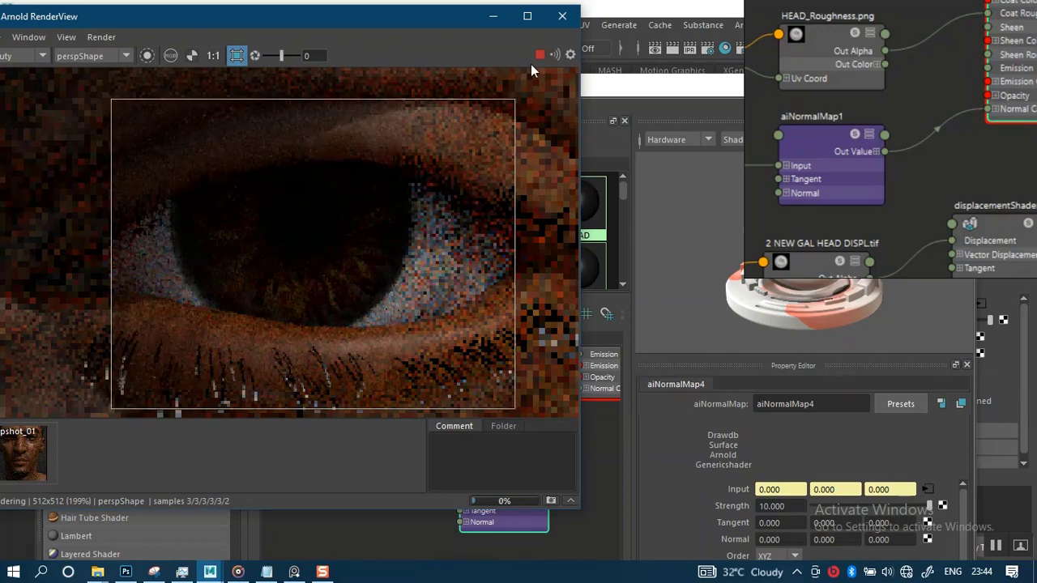
key("Escape")
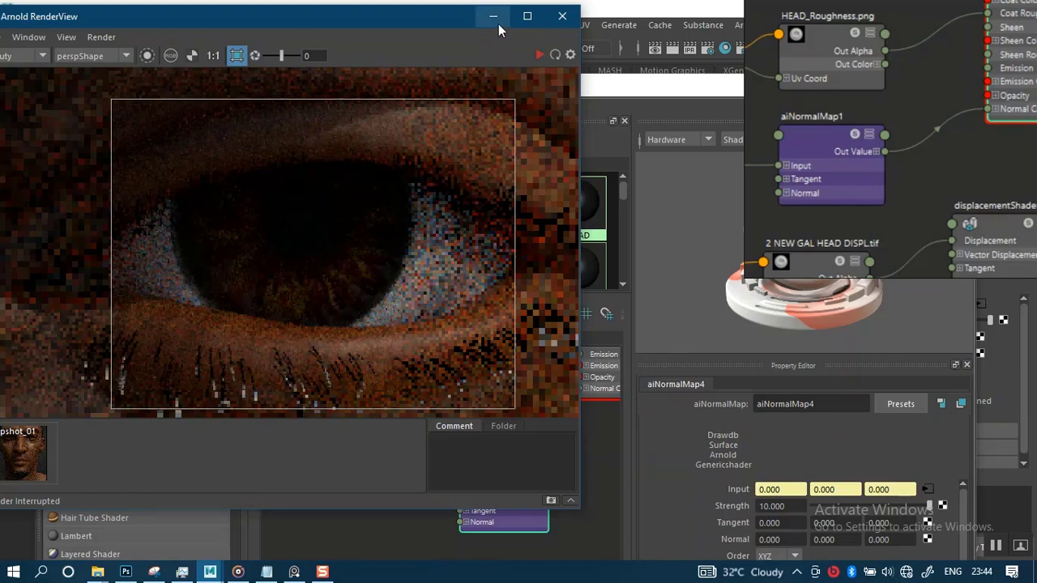
Clear the render and Hypershade windows out of the way and unhide the OUTER_EYES3 and MINISCUS meshes
left_click(497, 22)
left_click(439, 16)
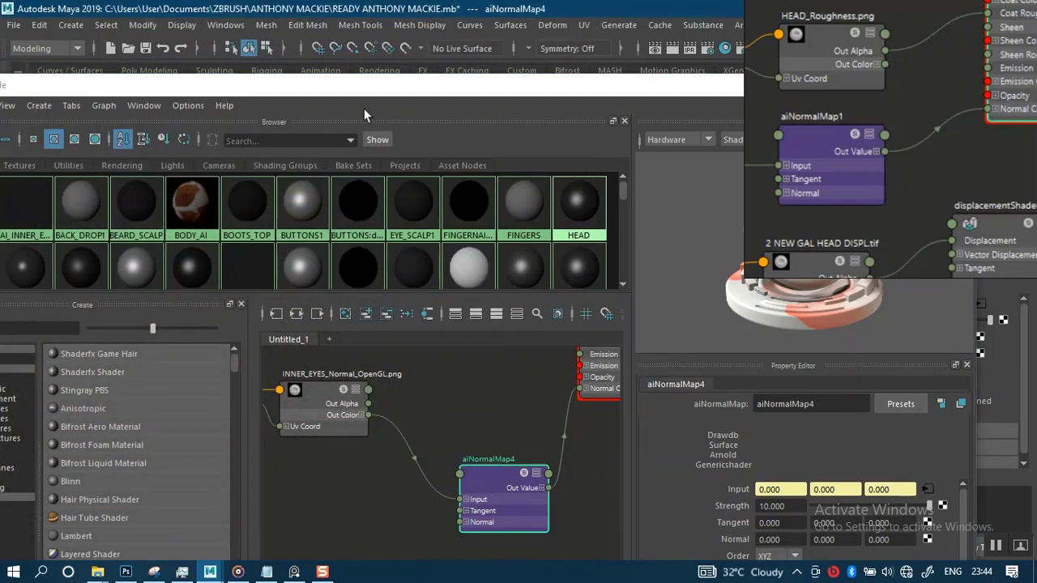
left_click_drag(648, 88, 449, 166)
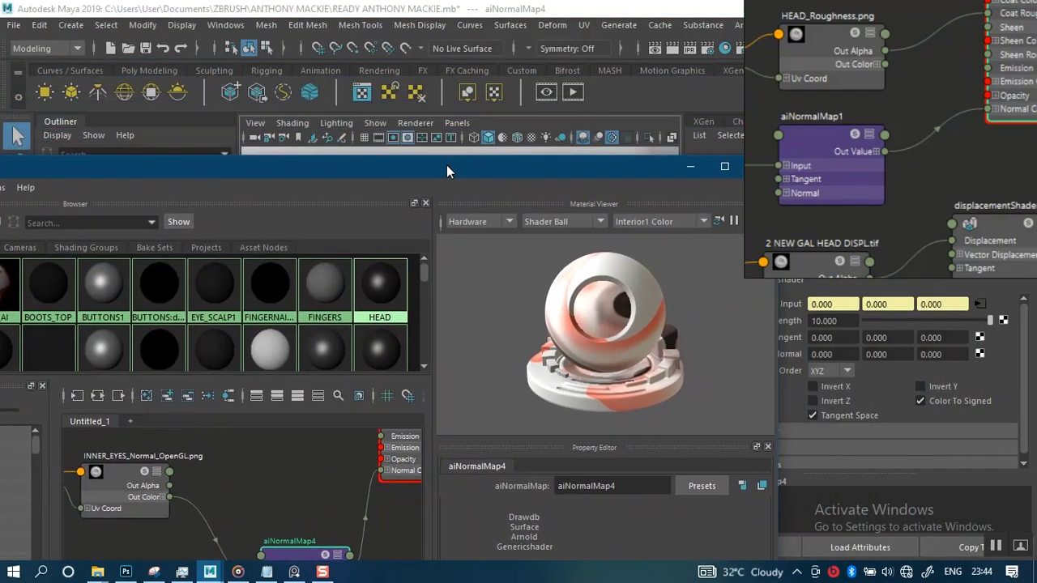
left_click(685, 167)
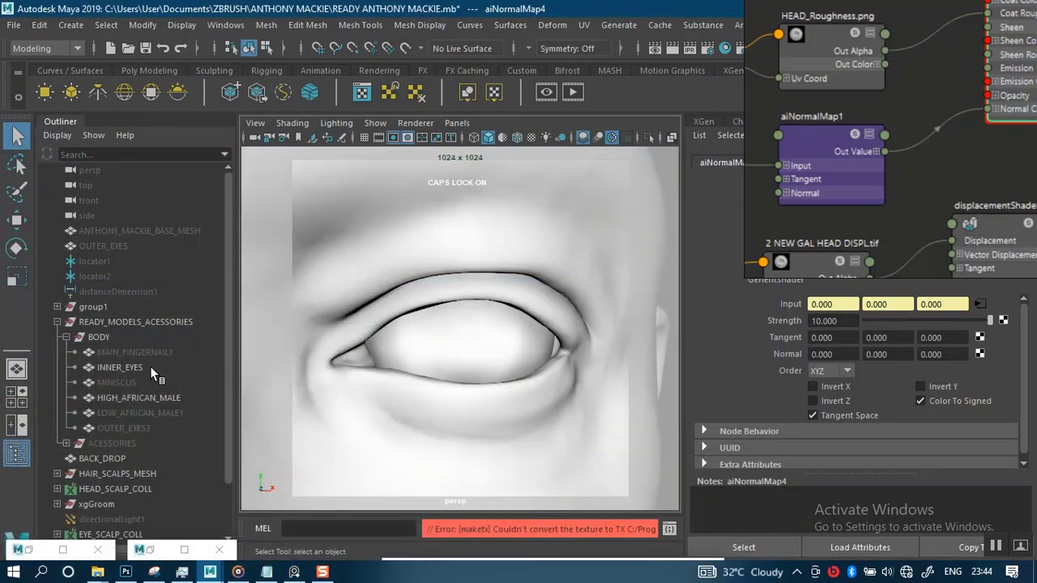
left_click(122, 427)
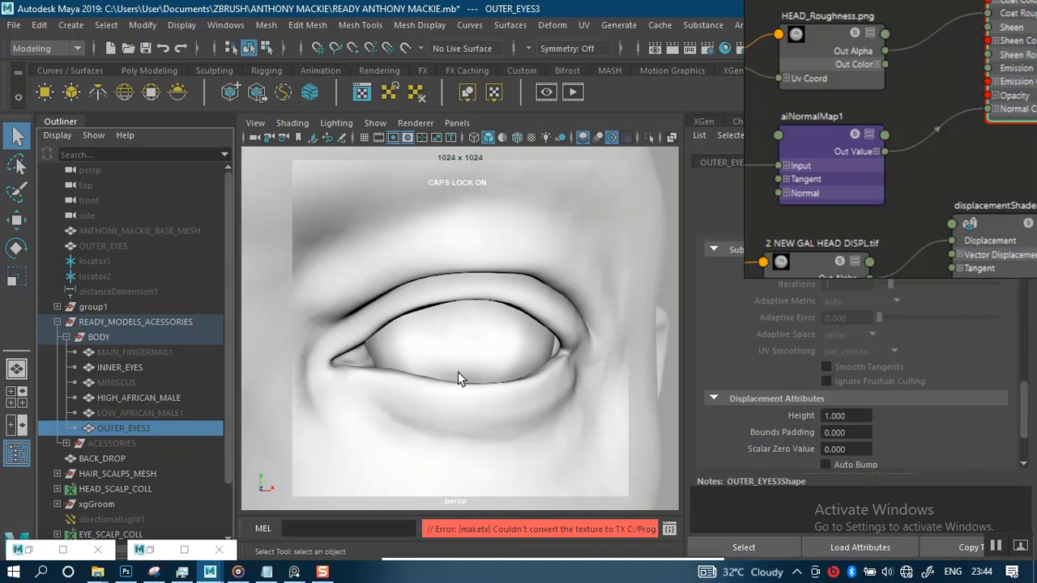
key("shift+h")
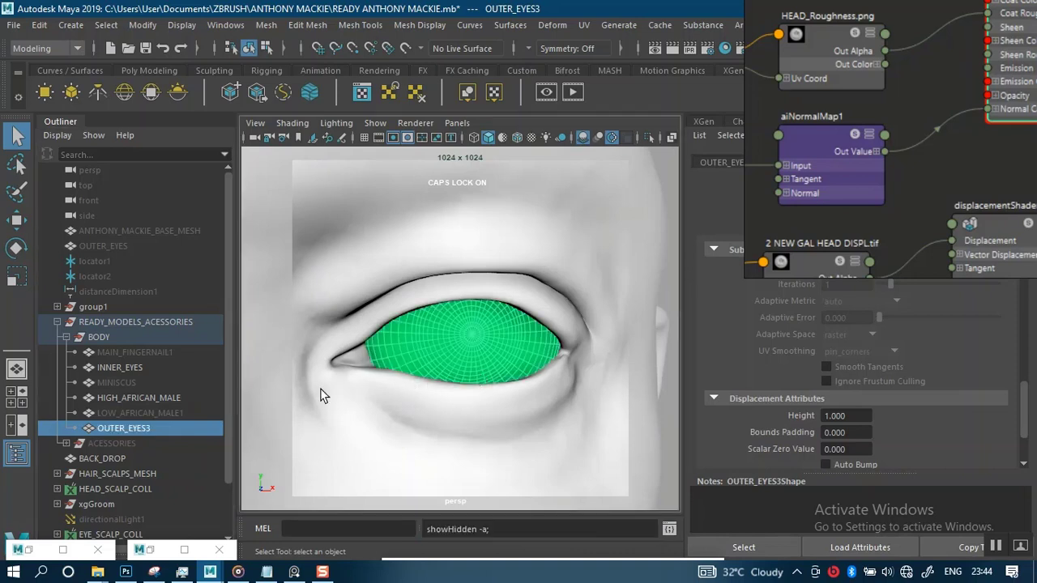
left_click(142, 385)
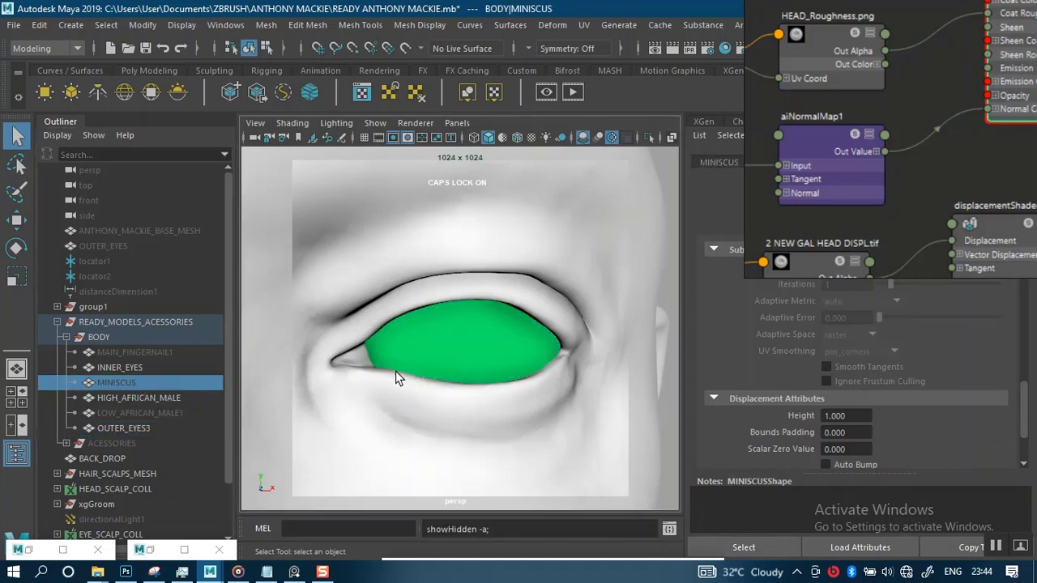
key("shift+h")
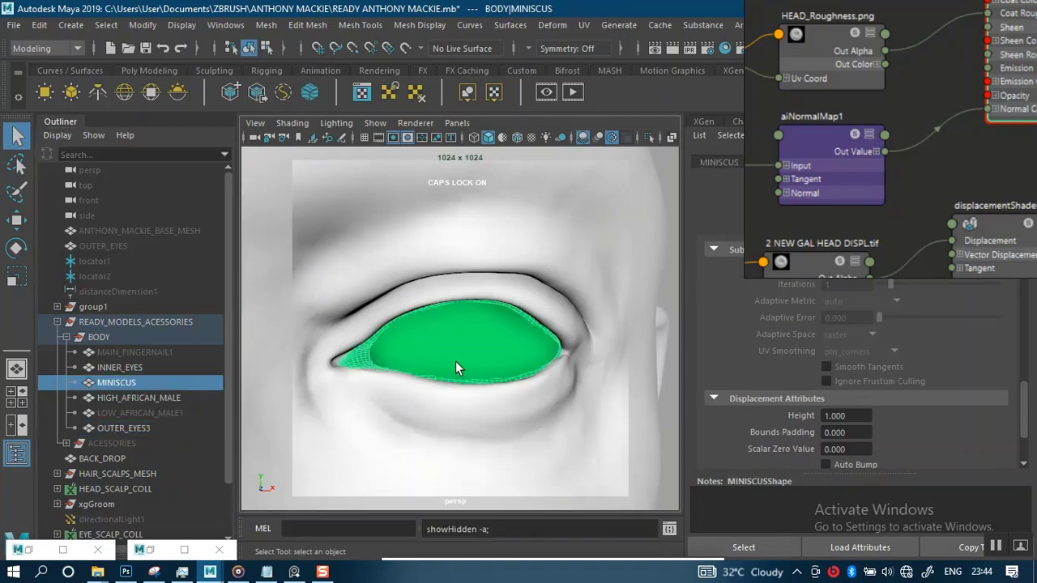
Assign a new aiStandardSurface material to the OUTER_EYES3 and MINISCUS meshes together
left_click(118, 430)
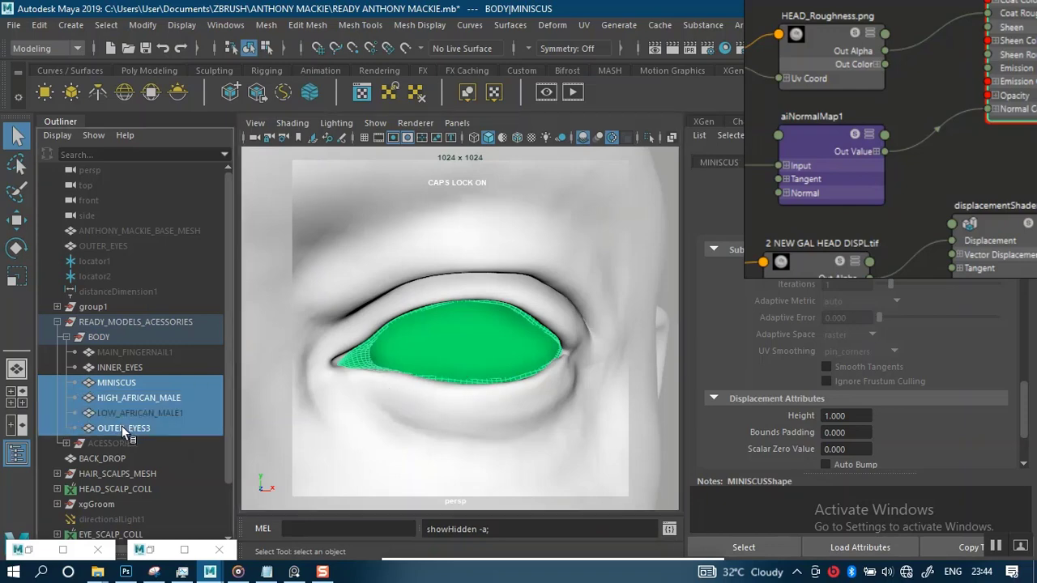
left_click(123, 381, "ctrl")
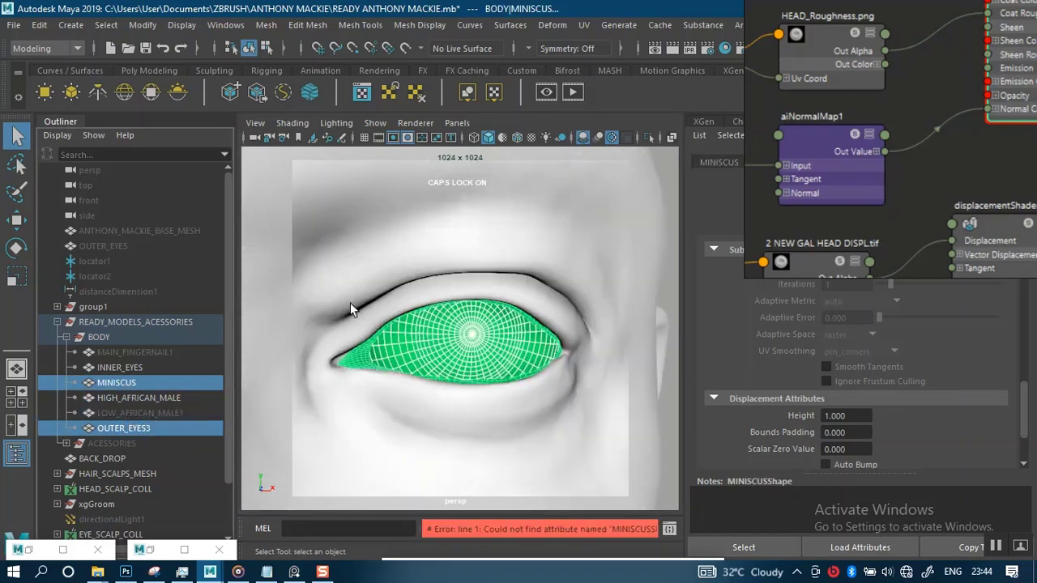
right_click(480, 347)
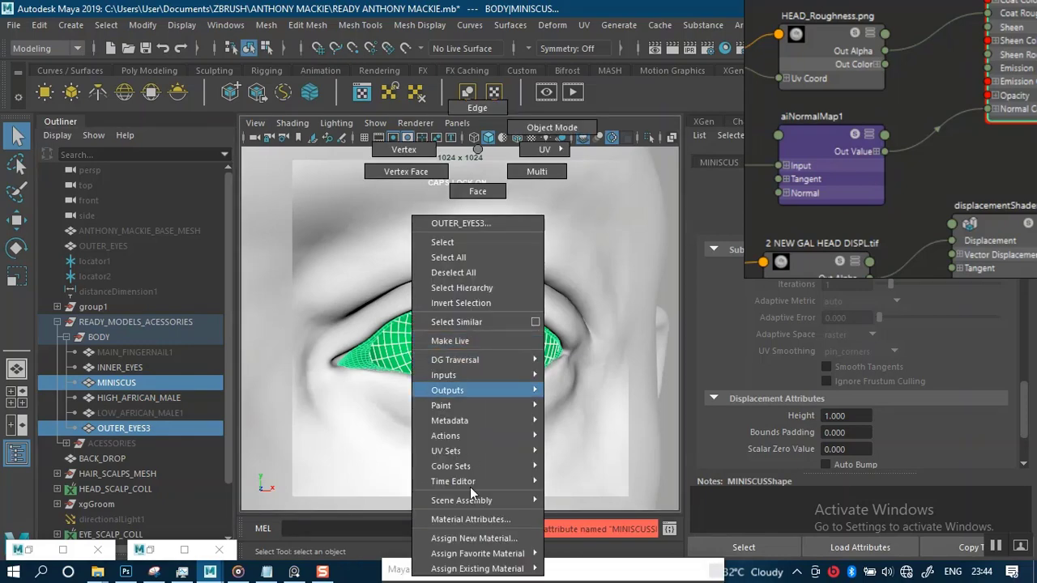
left_click(473, 538)
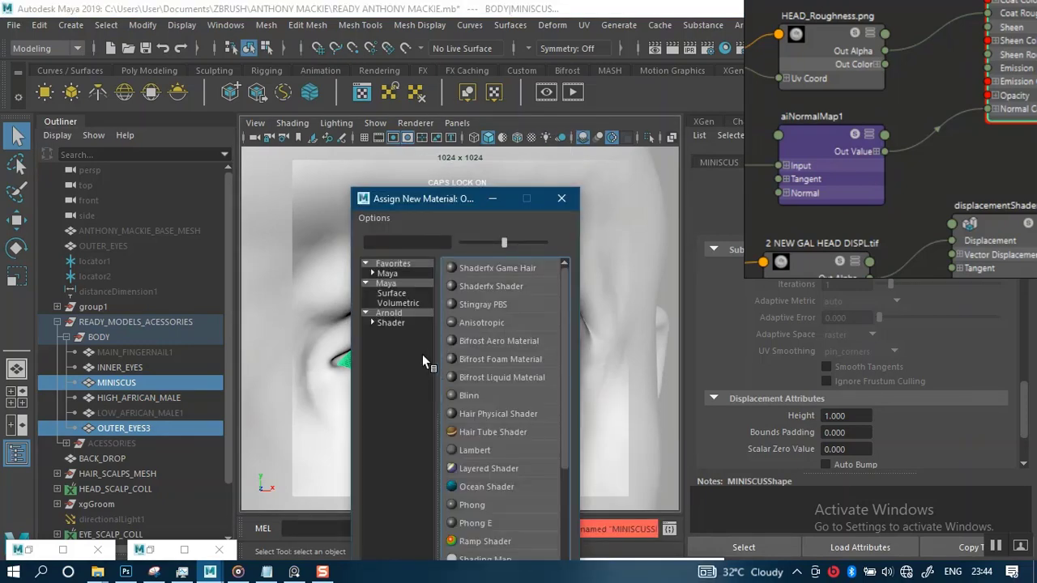
left_click(396, 314)
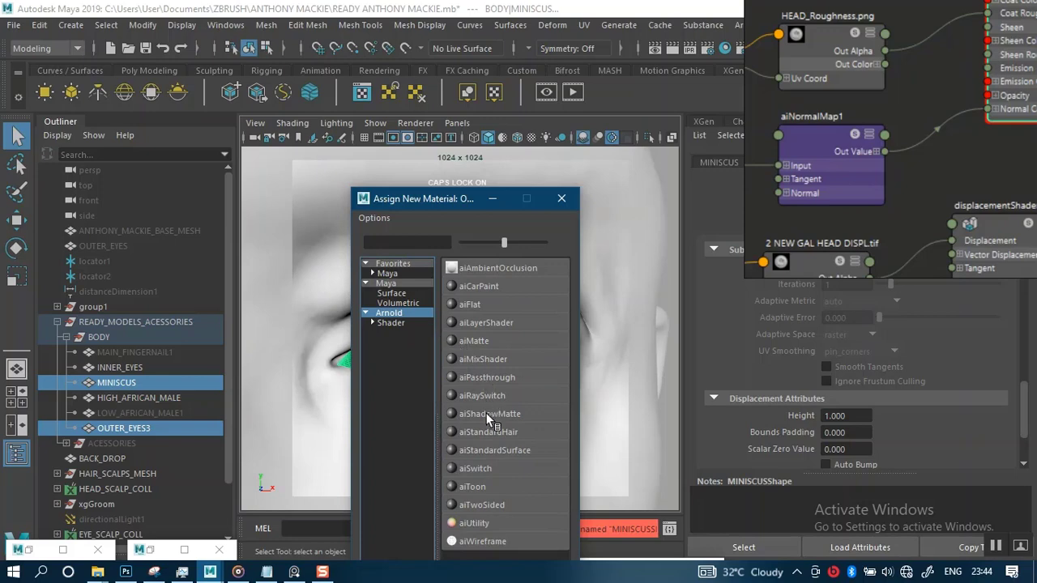
left_click(487, 450)
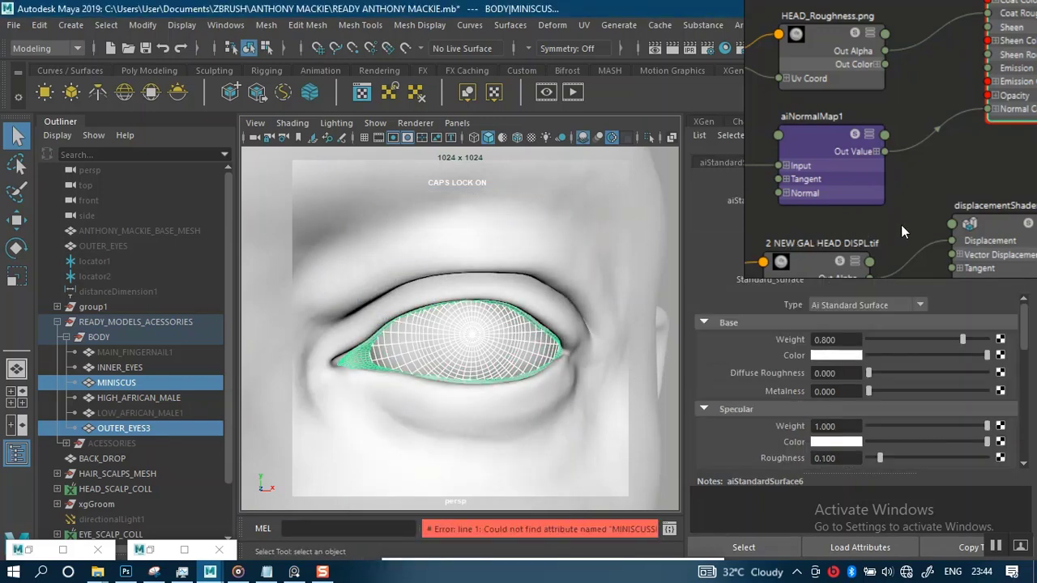
Rename the new outer-eye material as AI_OUTER_EYE_MINIS
left_click_drag(890, 231, 392, 244)
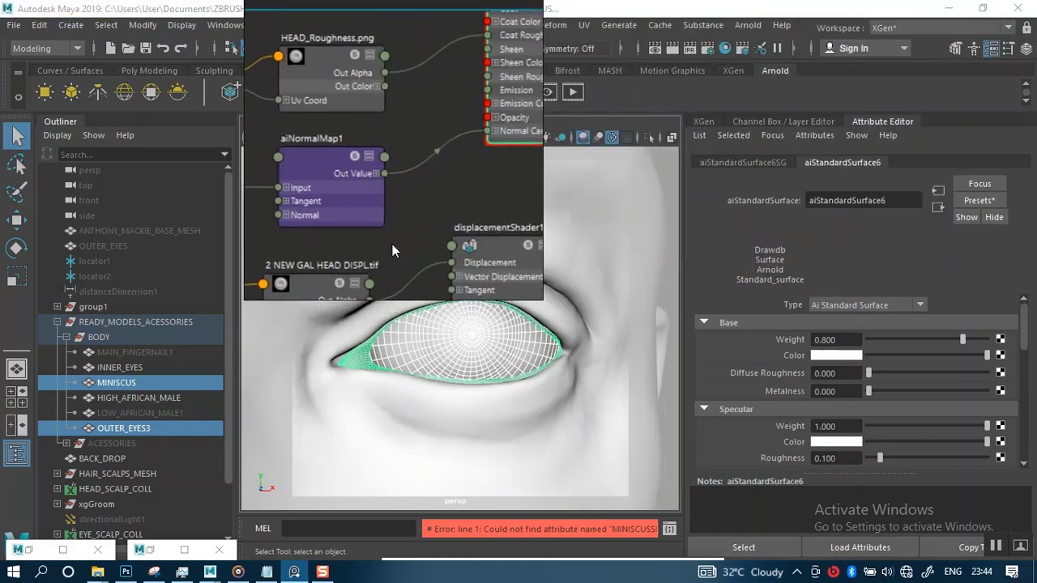
double_click(891, 200)
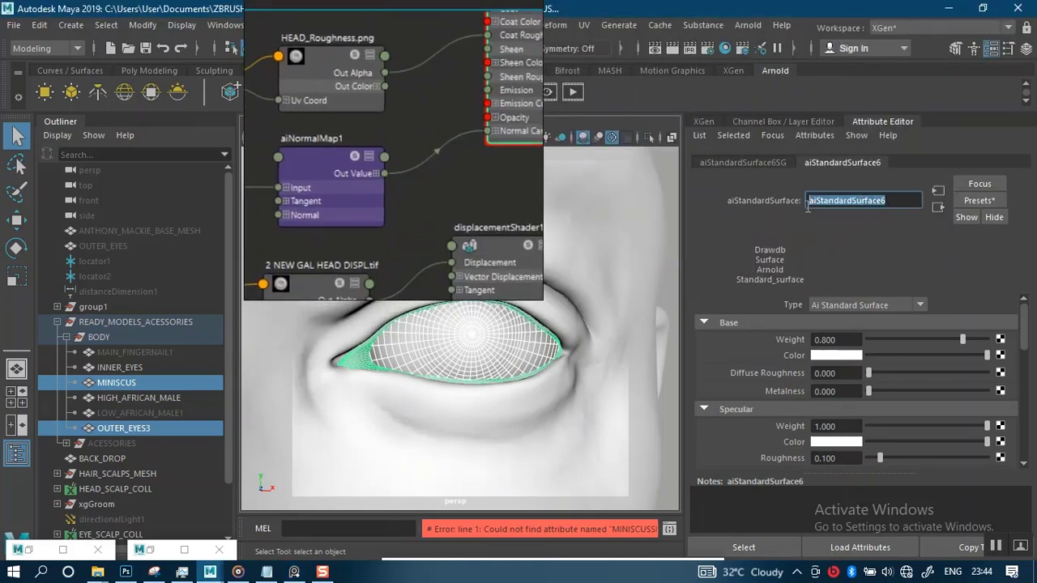
type("AI")
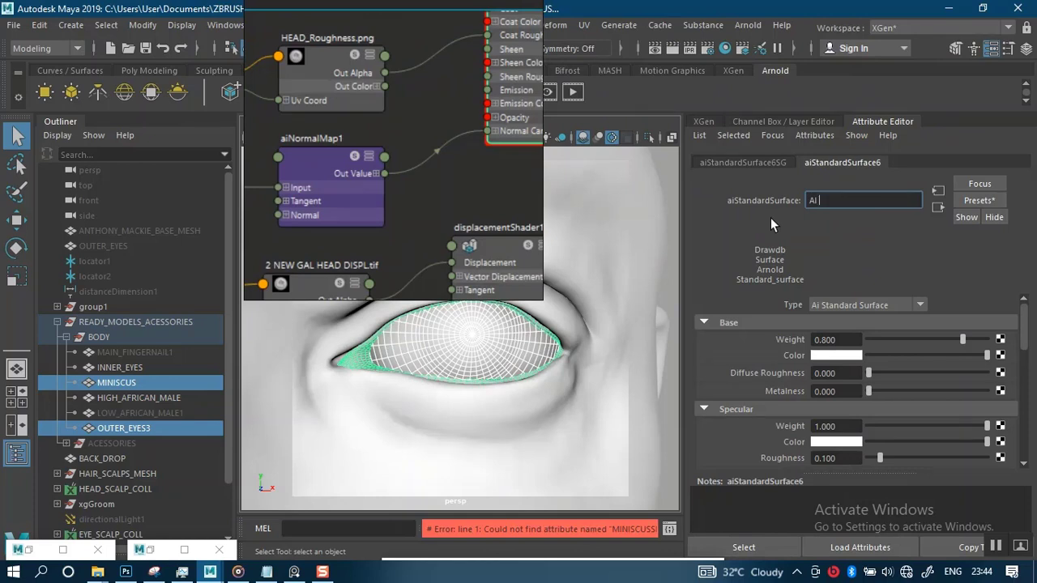
type(" OUTER EYE MINIS")
key("Return")
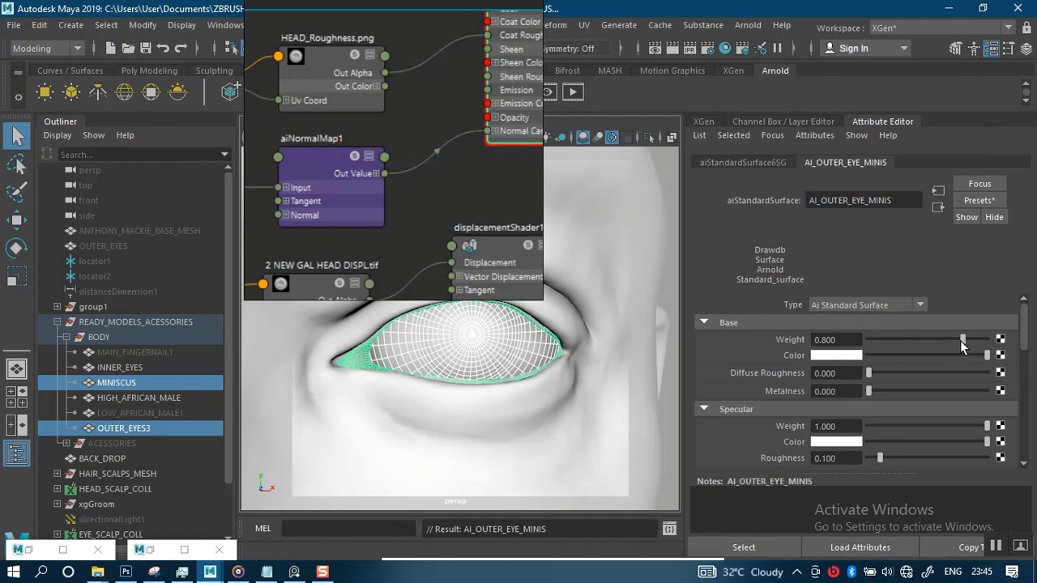
Set the Base Weight and Transmission Weight of the AI_OUTER_EYE_MINIS material to 1
left_click_drag(963, 340, 998, 344)
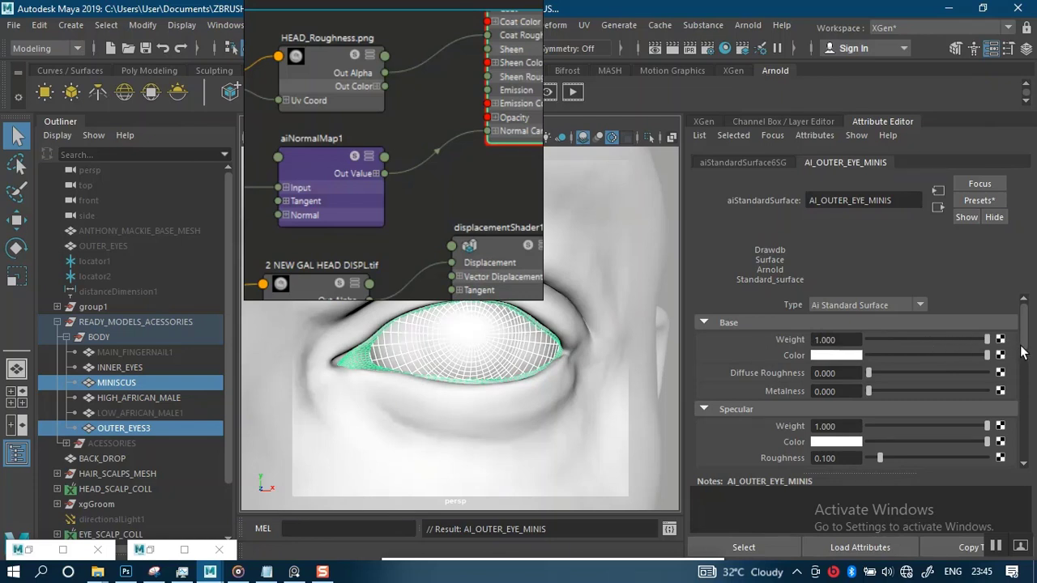
left_click_drag(1021, 354, 1027, 371)
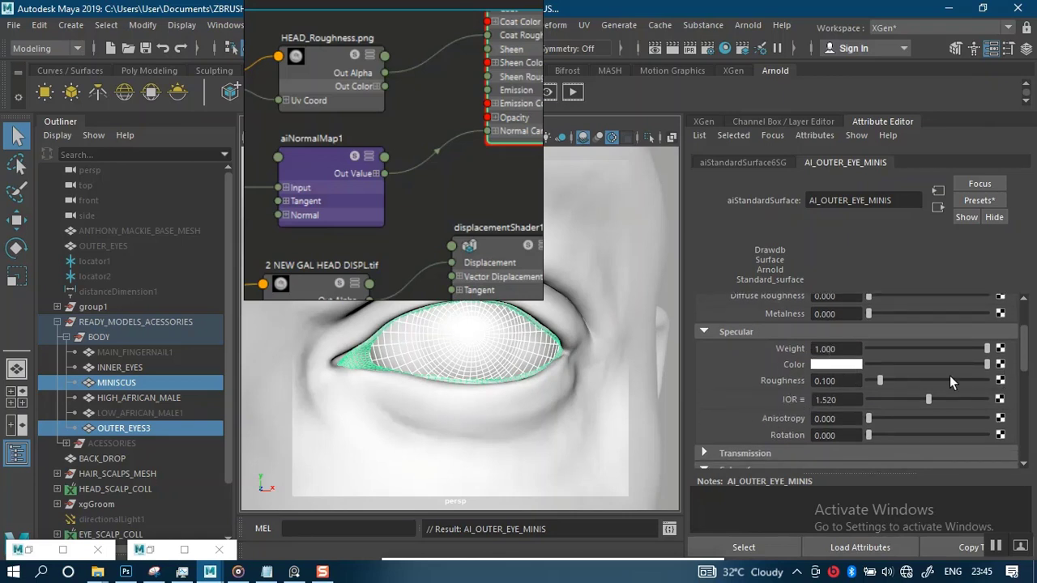
left_click_drag(1025, 358, 1026, 380)
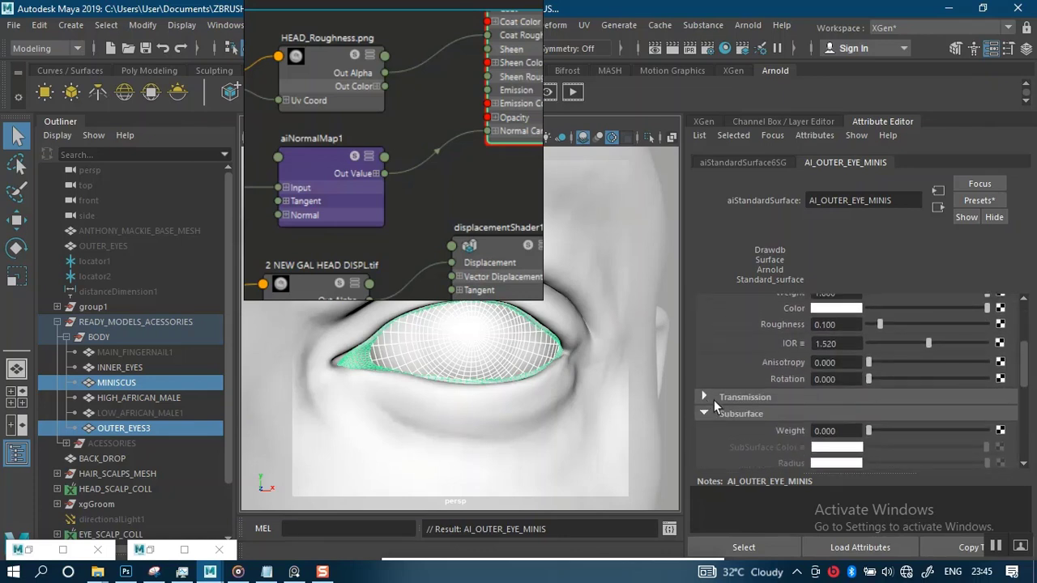
left_click(714, 398)
left_click_drag(872, 416, 1001, 417)
left_click_drag(1024, 362, 1013, 324)
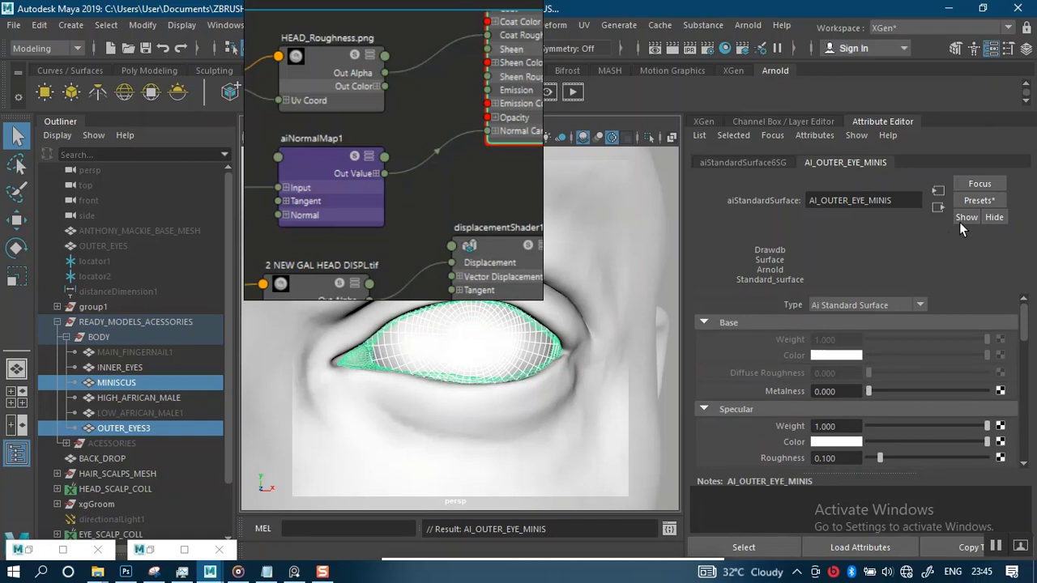
Replace the AI_OUTER_EYE_MINIS material's settings with the Glass preset and check its transmission values and shader ball preview
left_click(979, 202)
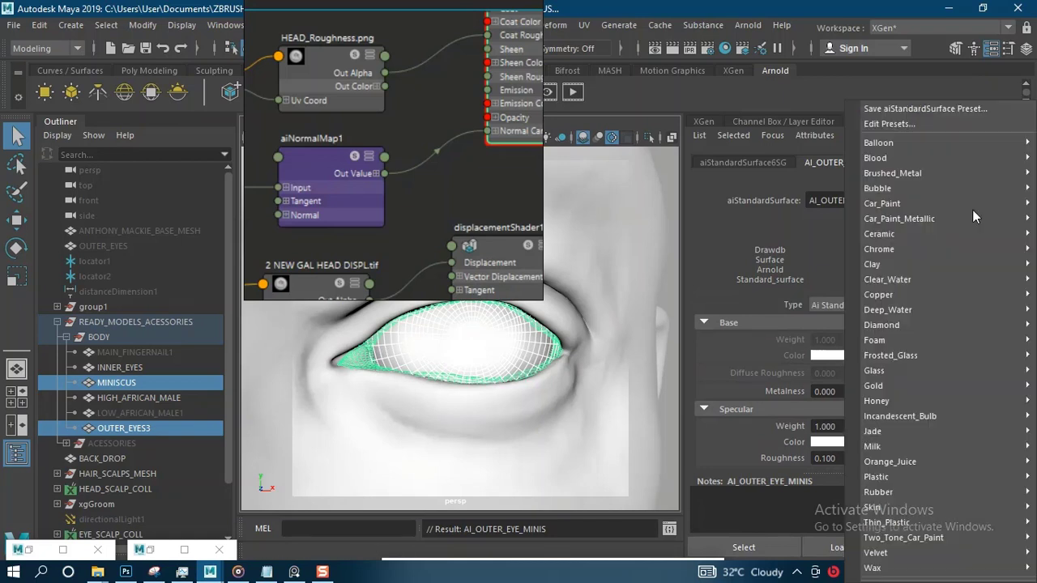
mouse_move(891, 158)
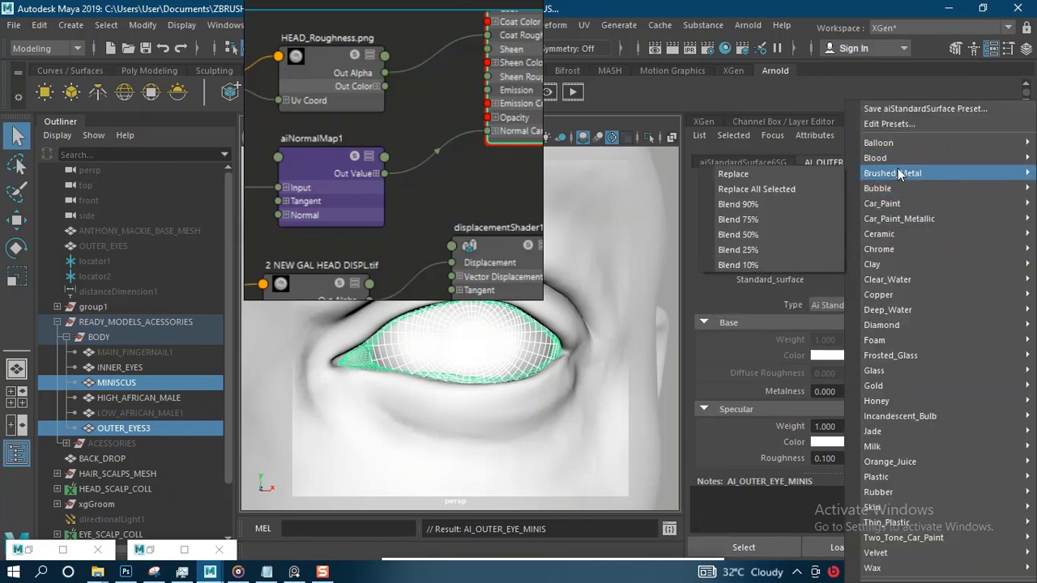
mouse_move(892, 369)
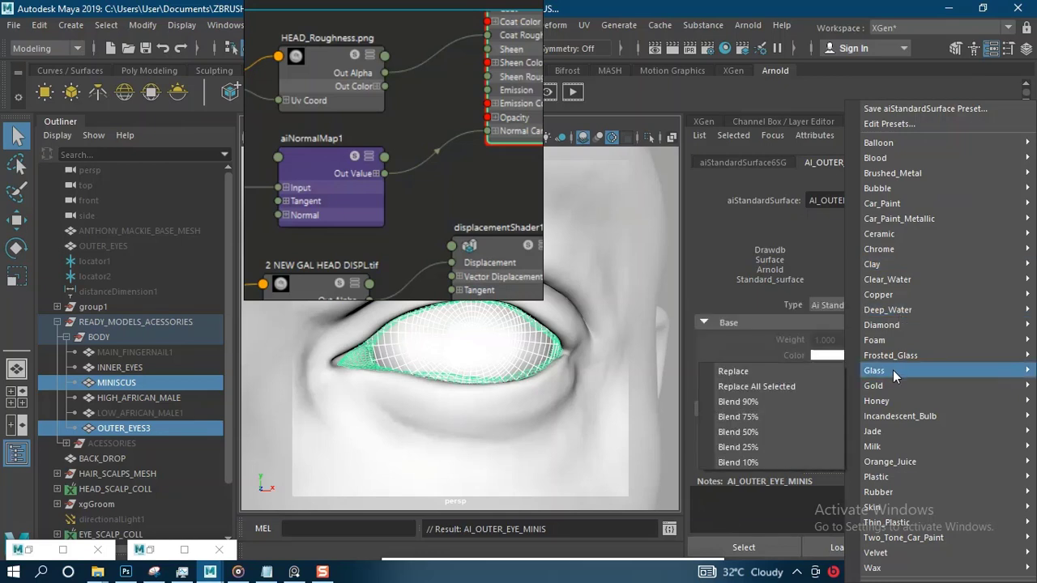
left_click(755, 373)
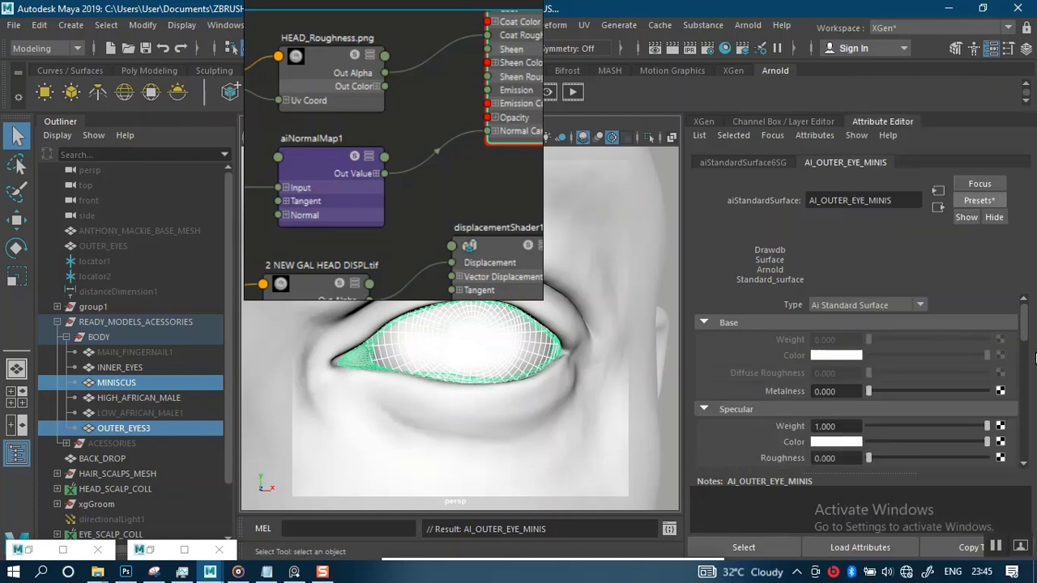
left_click_drag(1026, 332, 1026, 369)
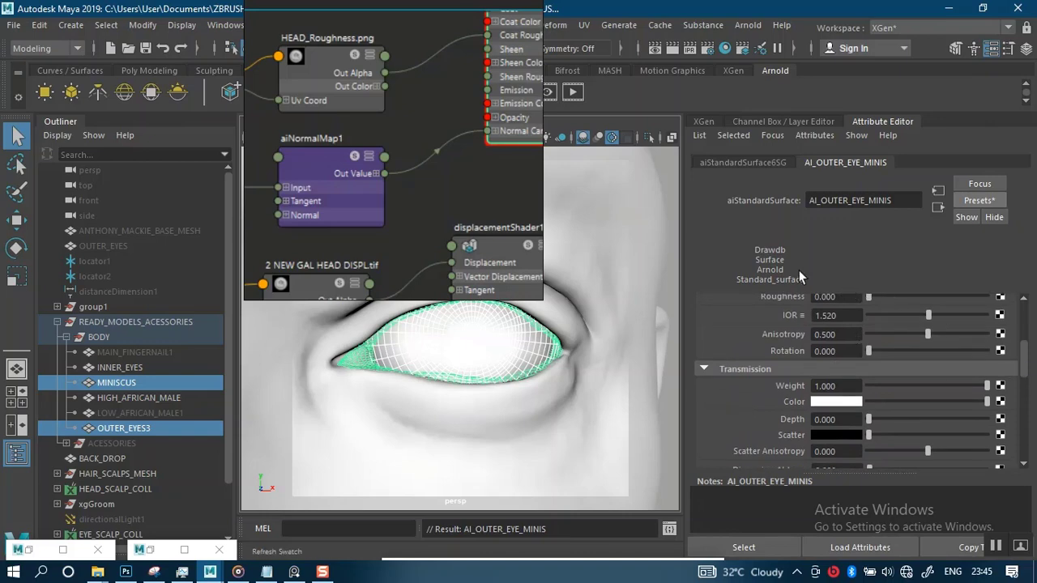
double_click(162, 549)
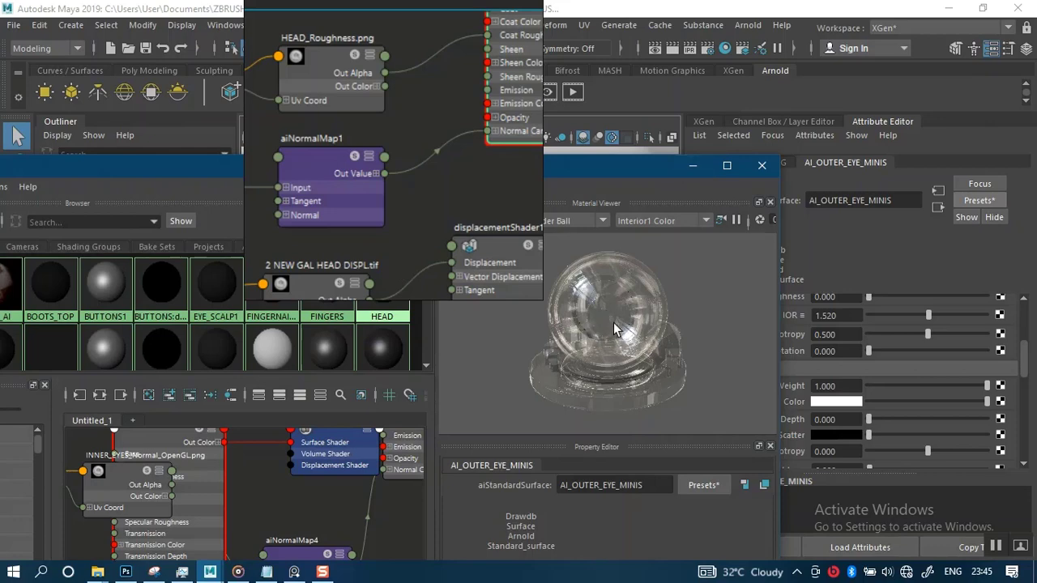
left_click(694, 166)
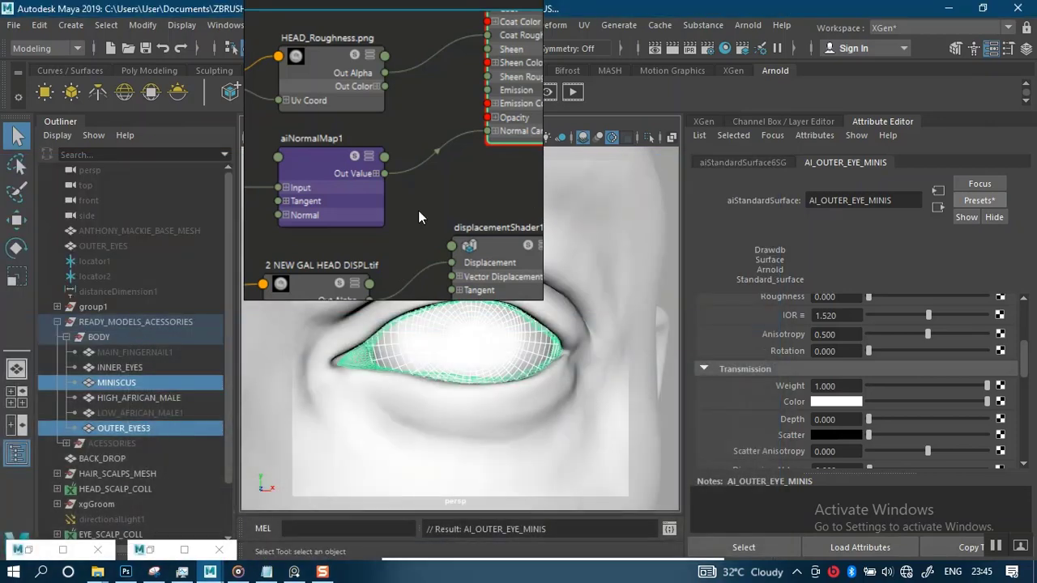
Bring back Arnold RenderView and render the eye crop region to check the glass material on the outer eye
left_click(31, 553)
right_click_drag(426, 243, 815, 209)
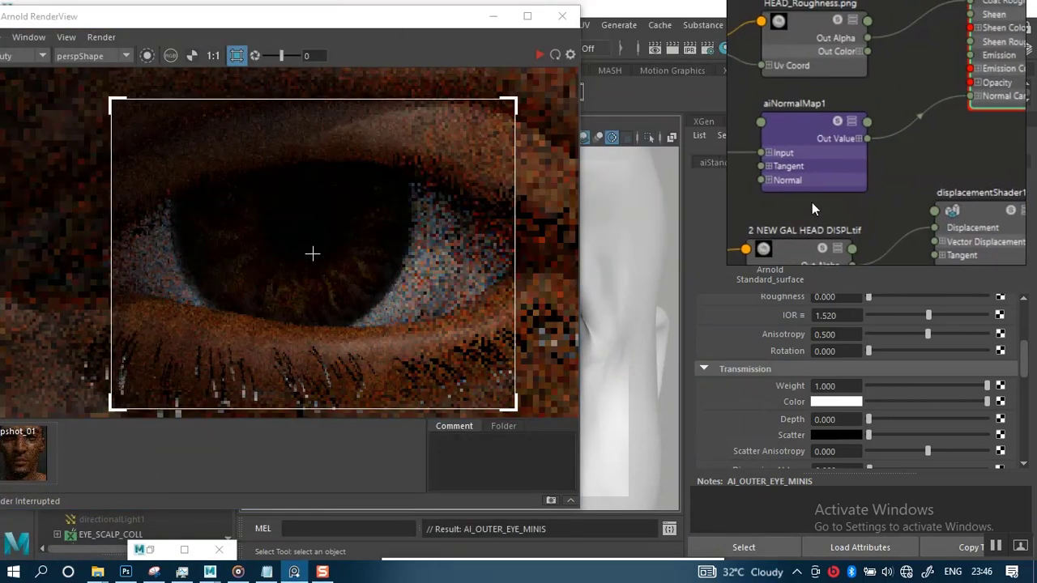
left_click(539, 54)
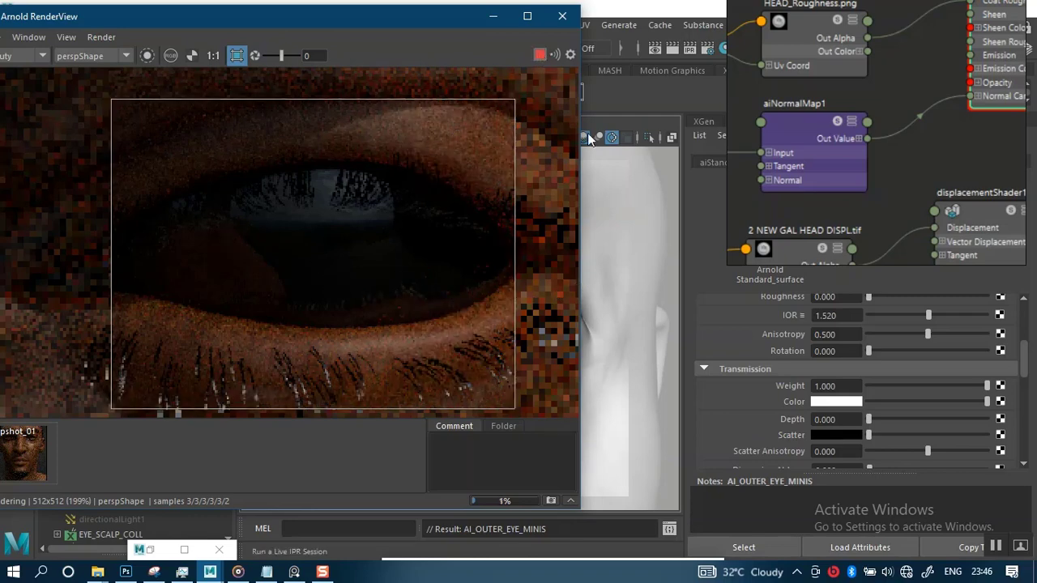
Turn off Opaque in the Arnold attributes of the MINISCUS shape and make sure it is also off for OUTER_EYES3
left_click(493, 16)
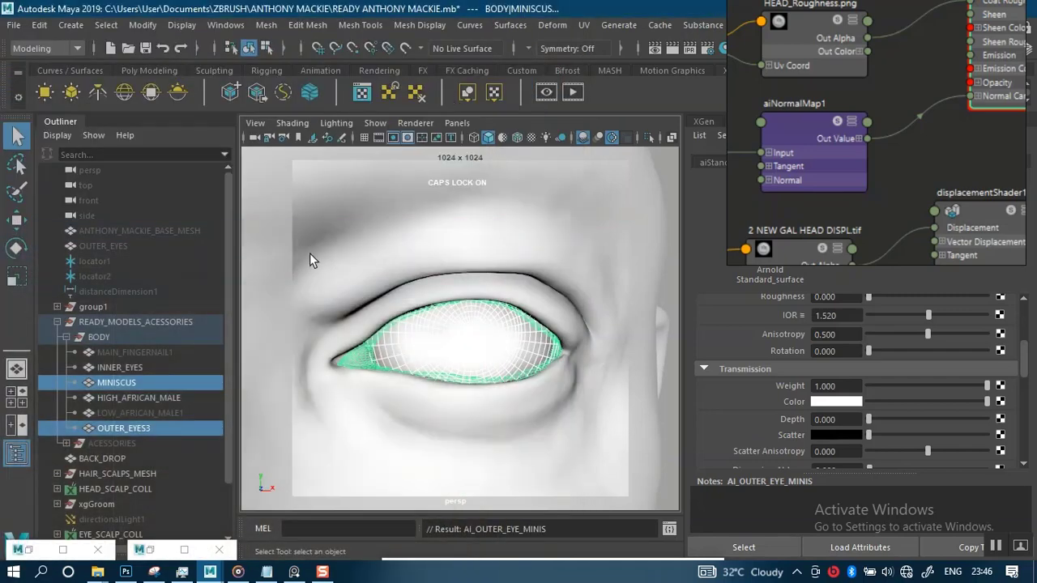
left_click(116, 382)
right_click_drag(798, 218, 172, 234)
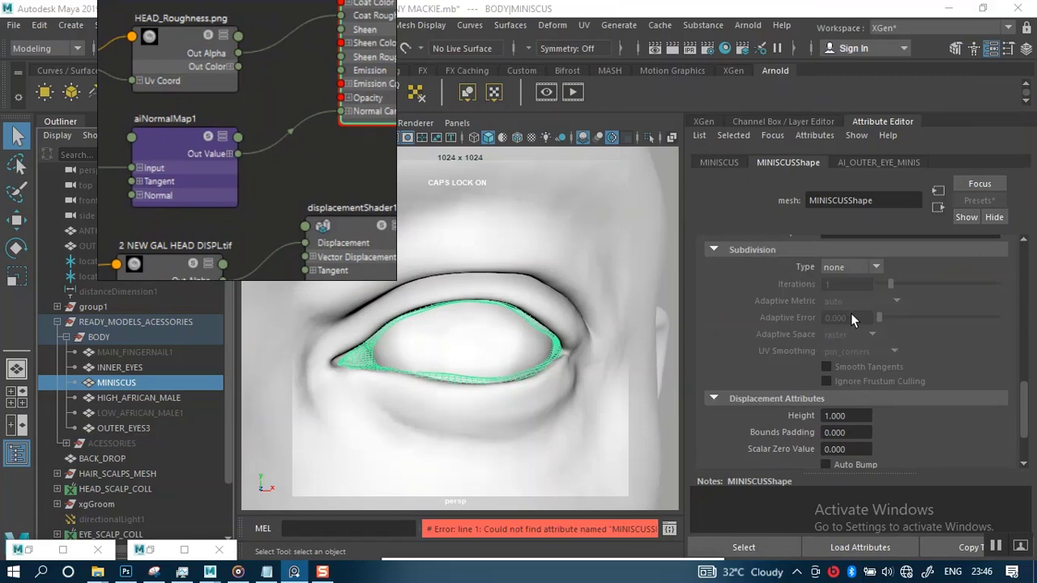
left_click_drag(1025, 418, 1021, 293)
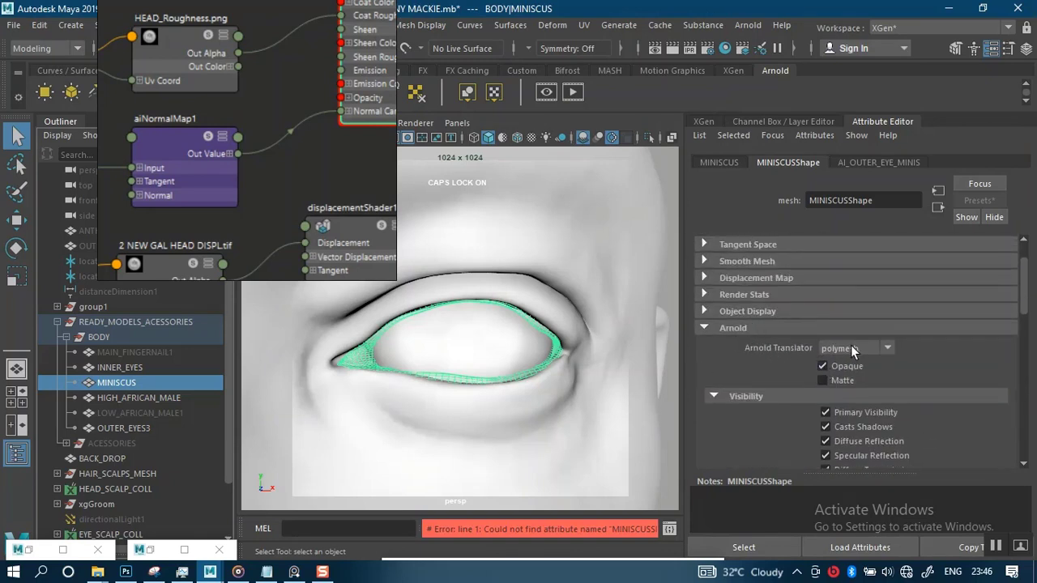
left_click(823, 365)
left_click(110, 428)
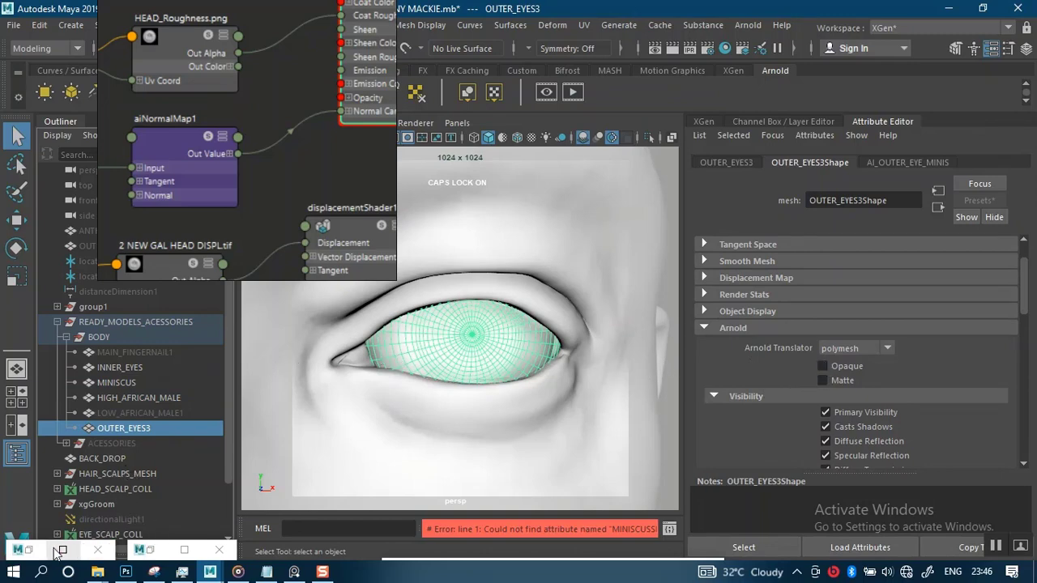
Bring back Arnold RenderView and re-render the eye crop region with the non-opaque outer eye and meniscus
left_click(29, 550)
right_click_drag(624, 247, 888, 258)
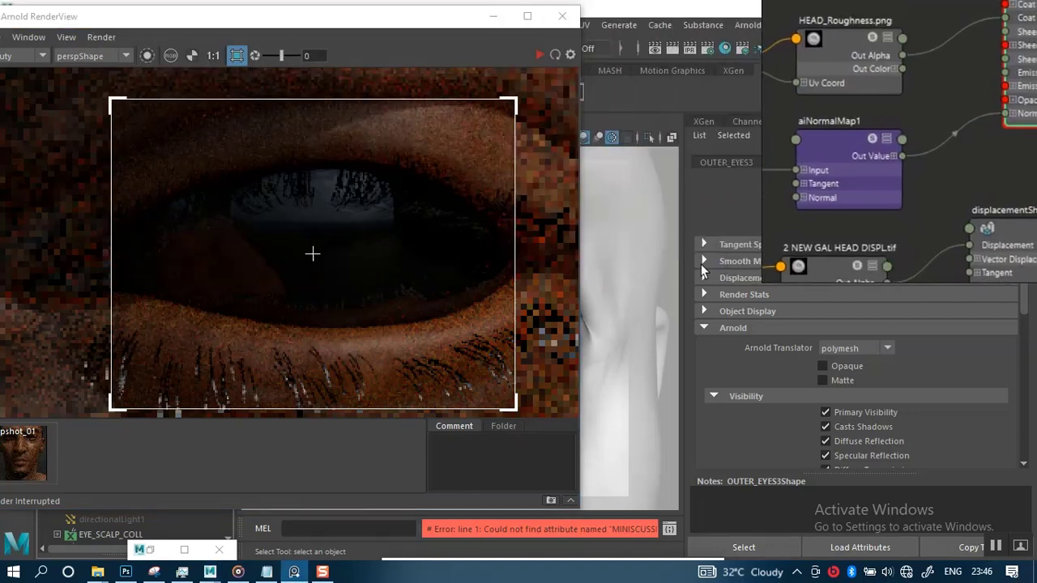
left_click(539, 55)
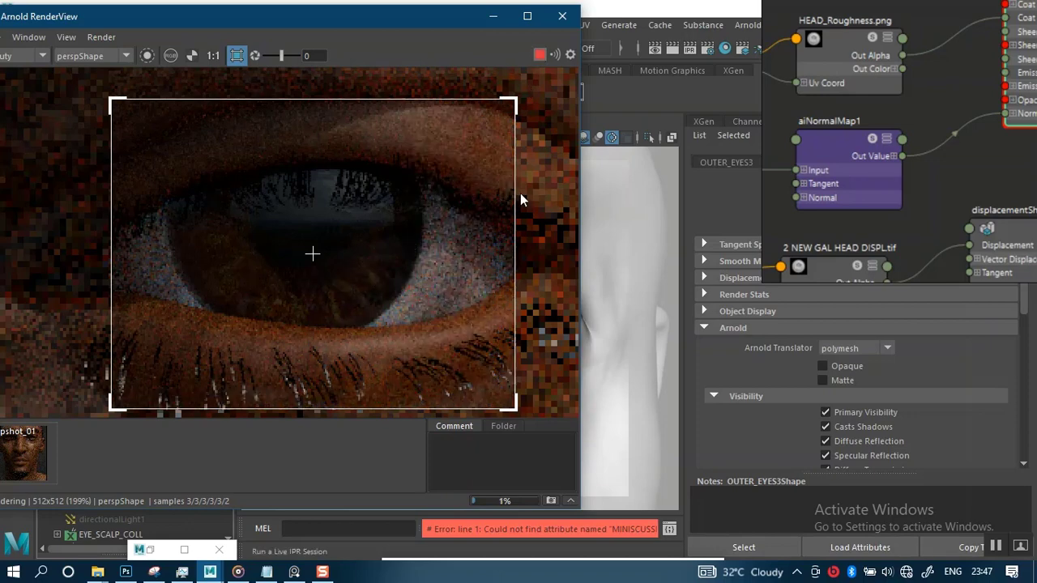
Reframe the perspective view to a frontal shot of the whole face and deselect the outer eyes
left_click(494, 17)
right_click_drag(474, 329, 421, 306, "alt")
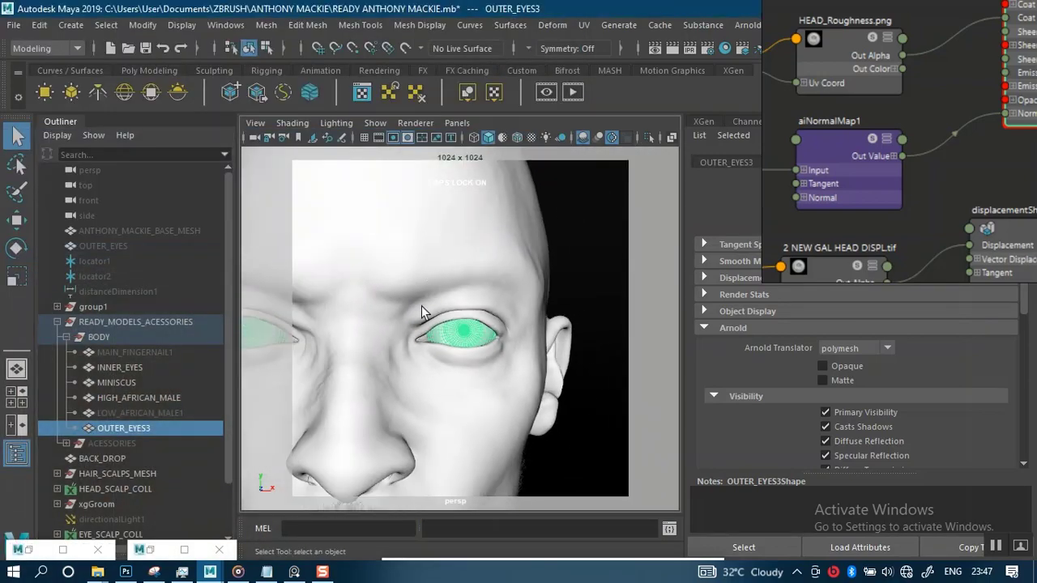
left_click_drag(421, 305, 507, 329, "alt")
right_click_drag(507, 329, 472, 265, "alt")
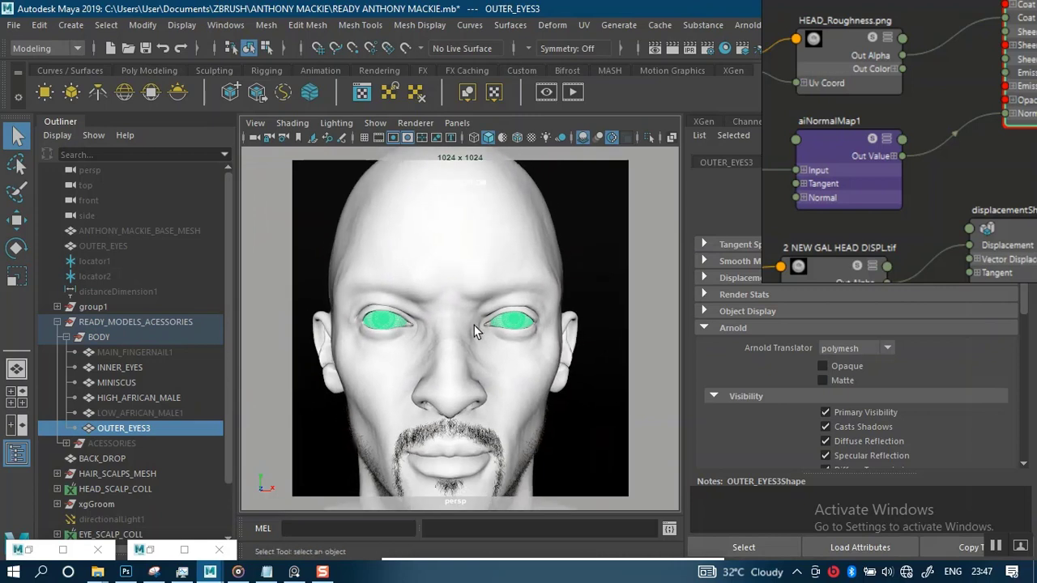
middle_click_drag(475, 326, 481, 284, "alt")
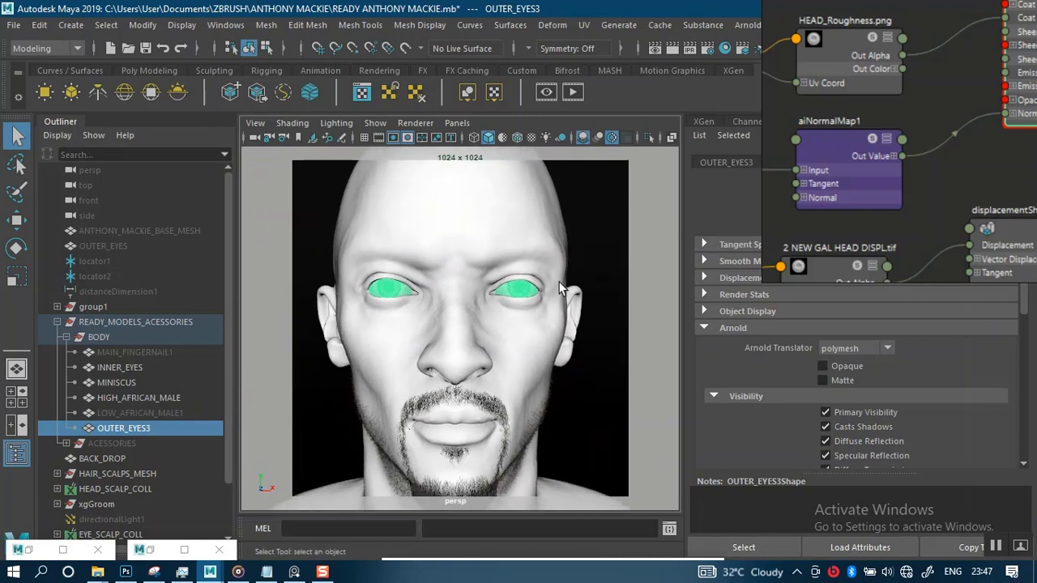
left_click(574, 256)
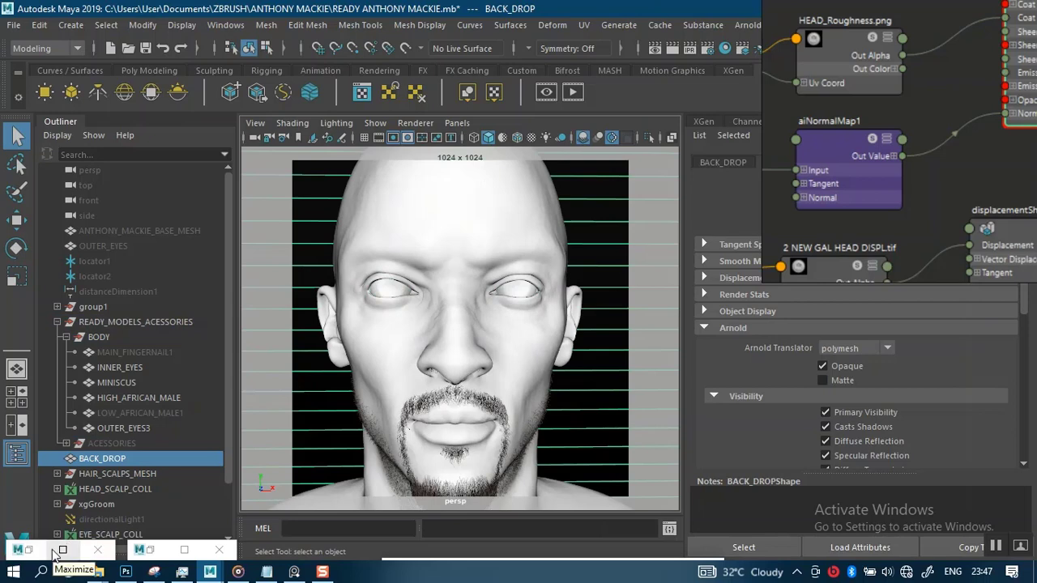
Turn off the crop region in Arnold RenderView, render the full face, and inspect the eyes up close
left_click(64, 551)
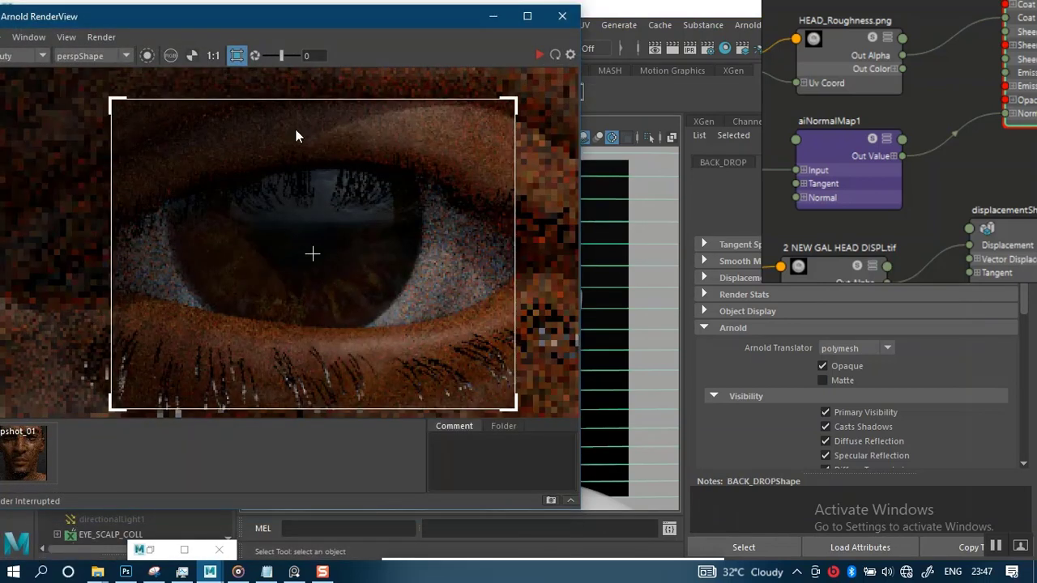
left_click(539, 55)
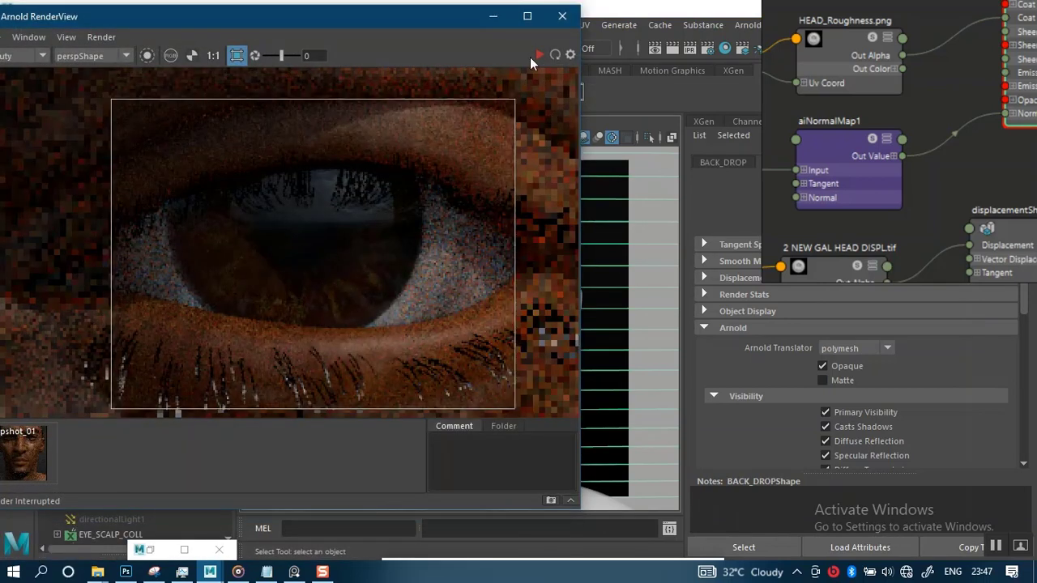
left_click(237, 57)
scroll(384, 234, "down", 3)
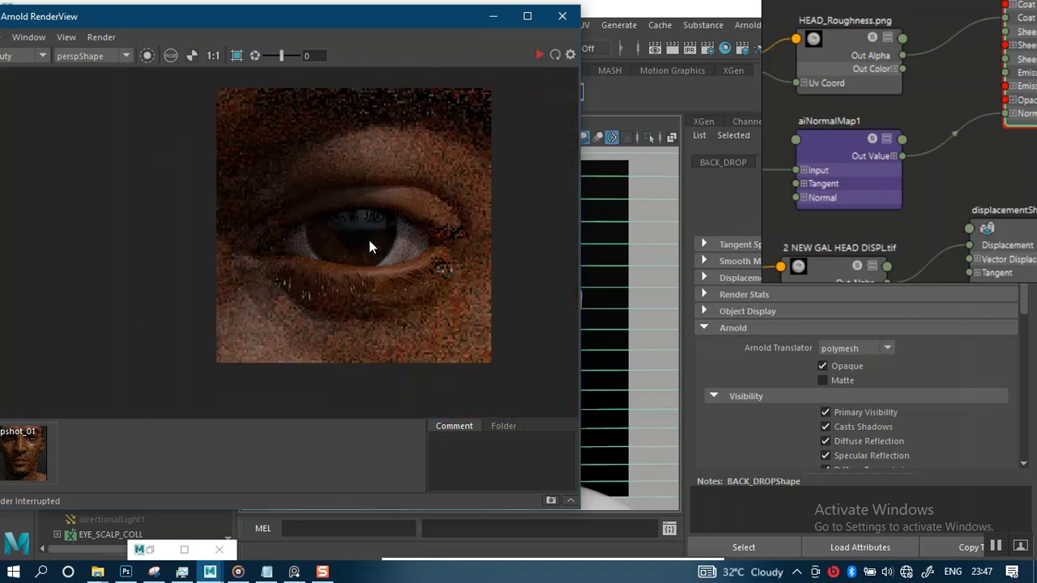
middle_click_drag(363, 240, 320, 272)
scroll(322, 270, "up", 2)
scroll(322, 271, "down", 3)
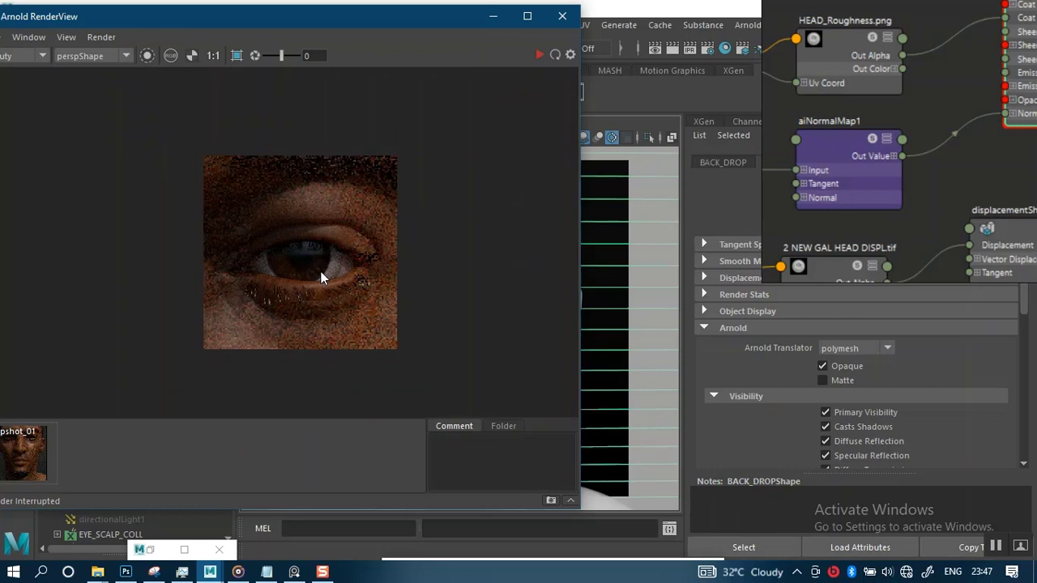
left_click(539, 54)
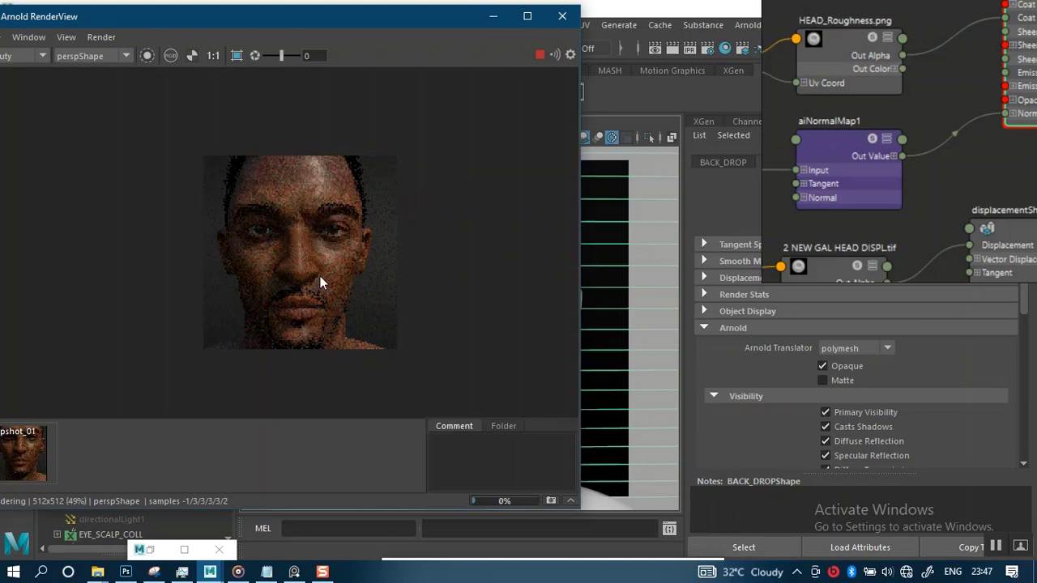
scroll(320, 278, "up", 2)
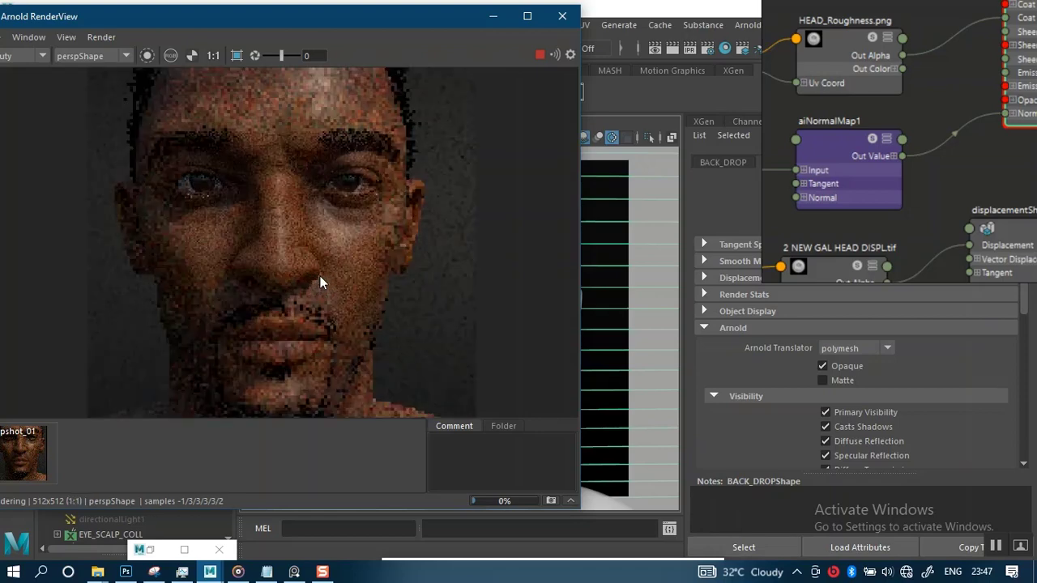
scroll(320, 276, "down", 2)
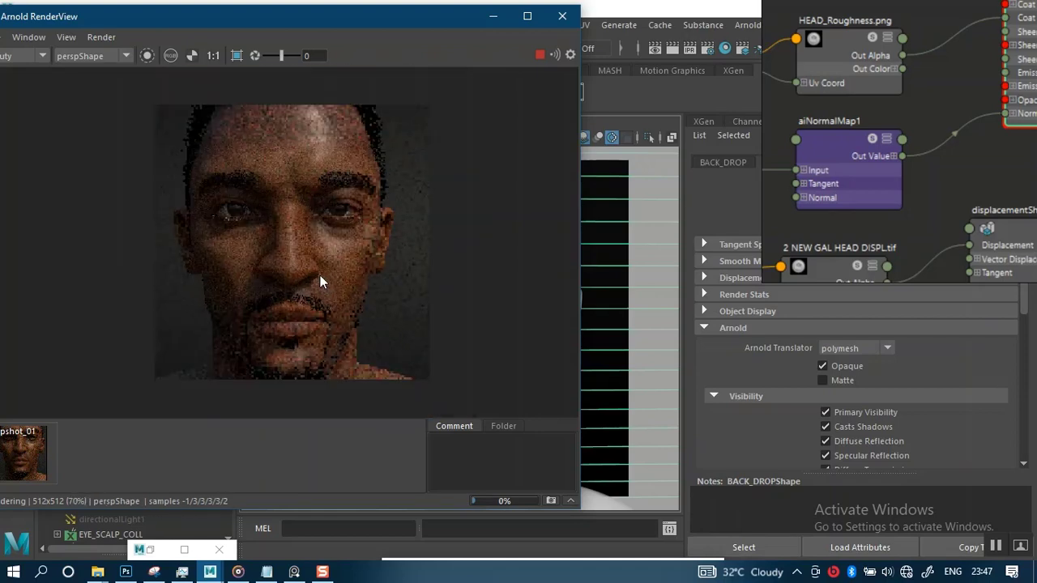
scroll(320, 276, "up", 2)
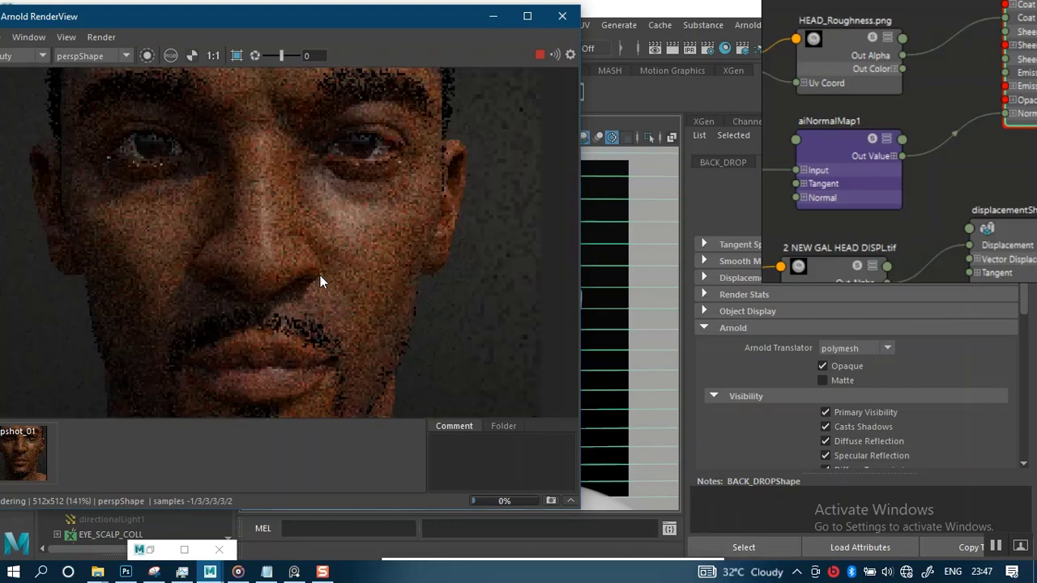
scroll(320, 281, "down", 1)
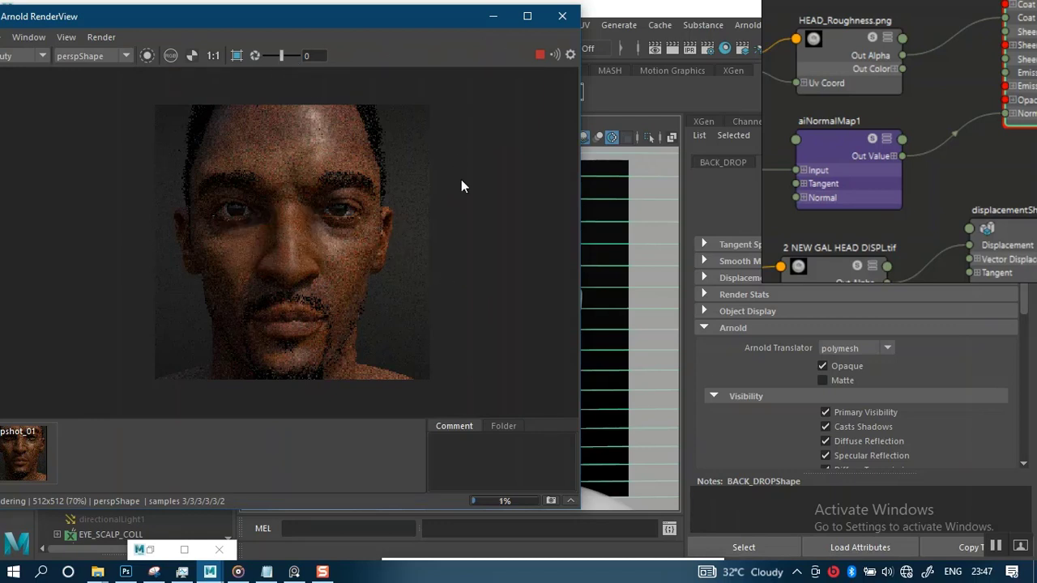
Check the persp camera's attributes, including angle of view and focal length, and return to Arnold RenderView
left_click(493, 16)
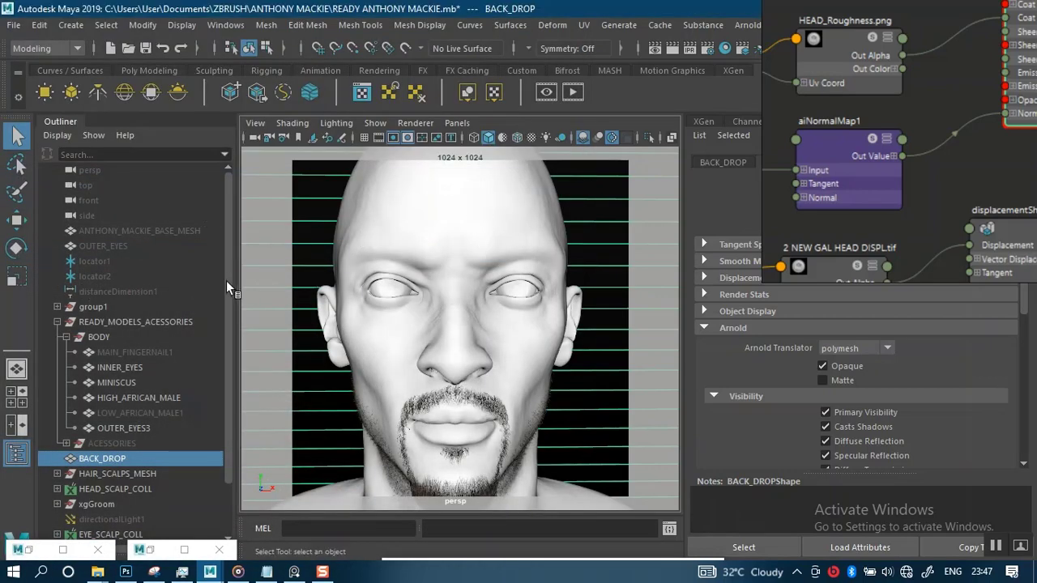
left_click(91, 170)
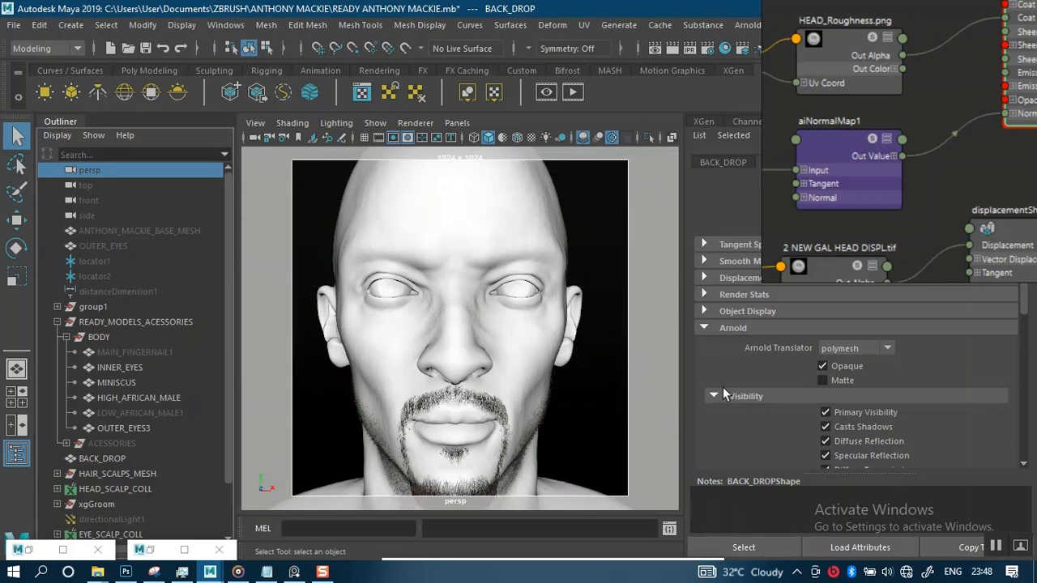
right_click_drag(880, 252, 324, 237)
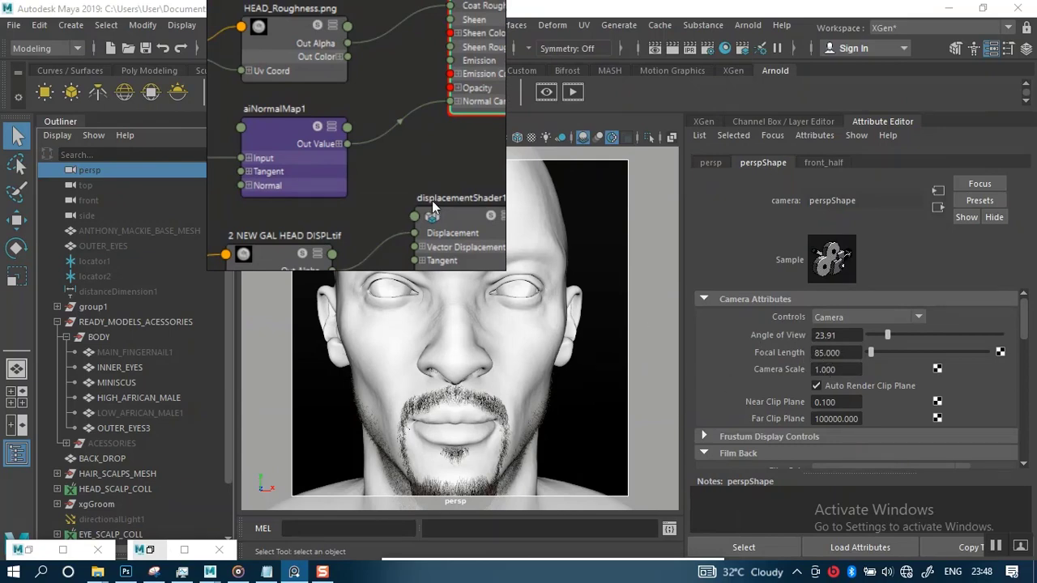
right_click_drag(433, 201, 968, 233)
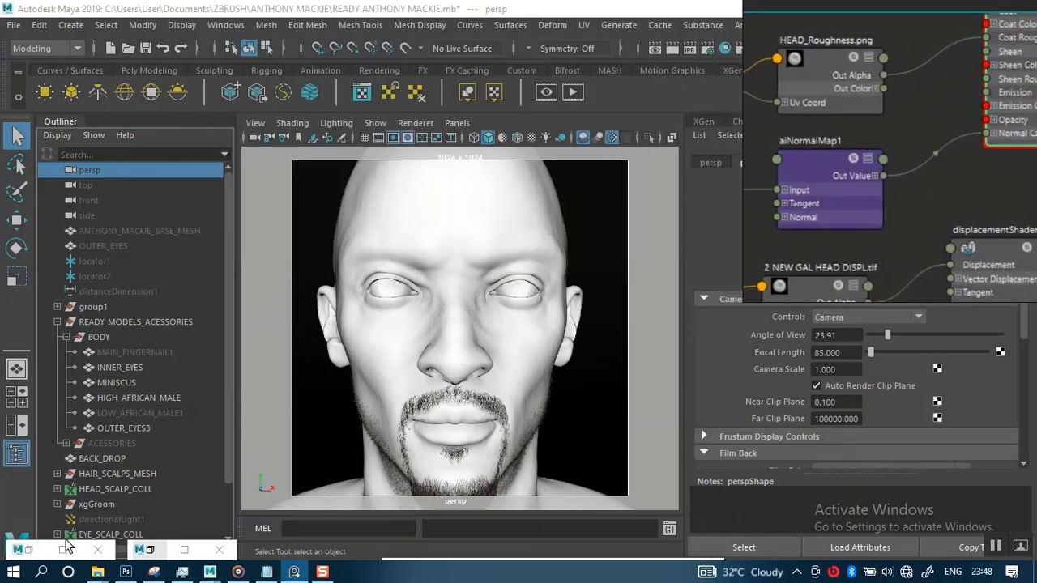
left_click(29, 549)
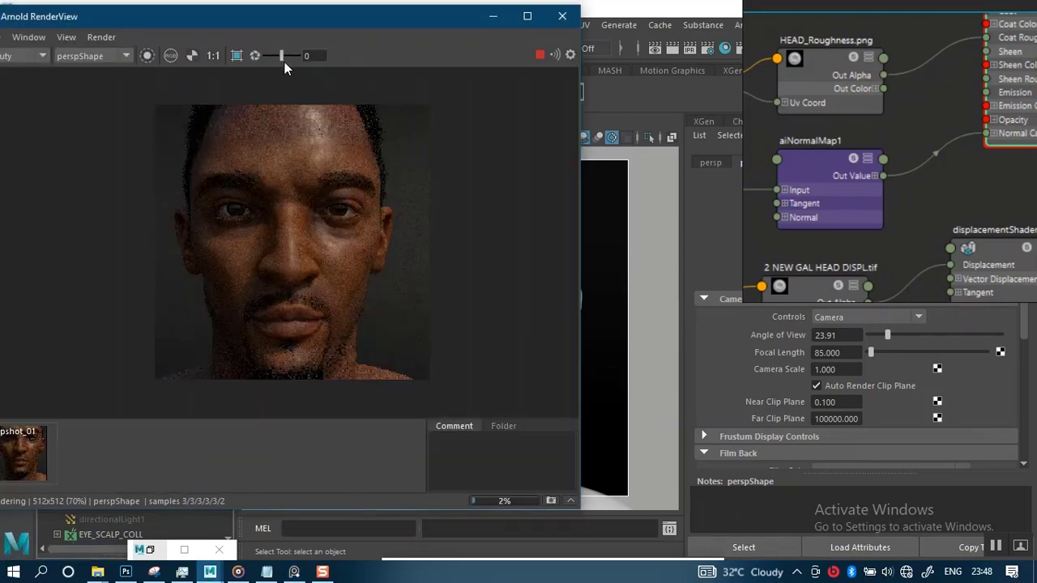
left_click_drag(196, 17, 269, 24)
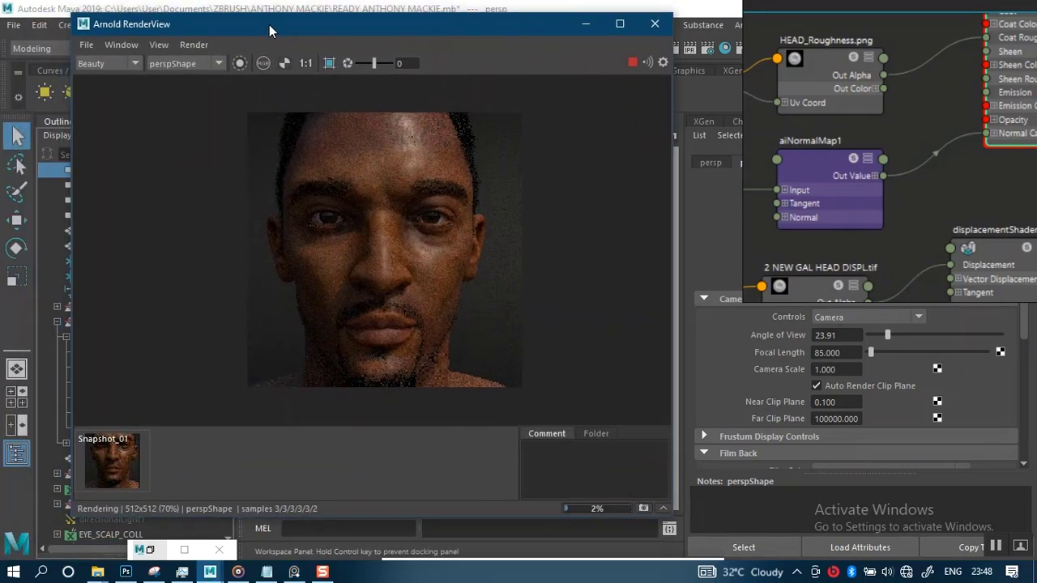
left_click(122, 44)
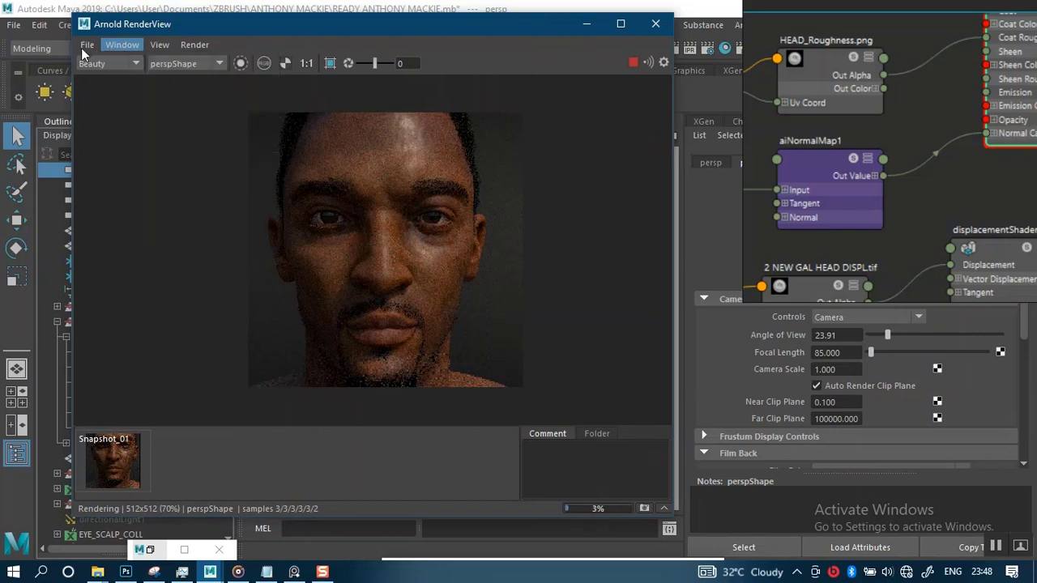
left_click(166, 202)
left_click(128, 46)
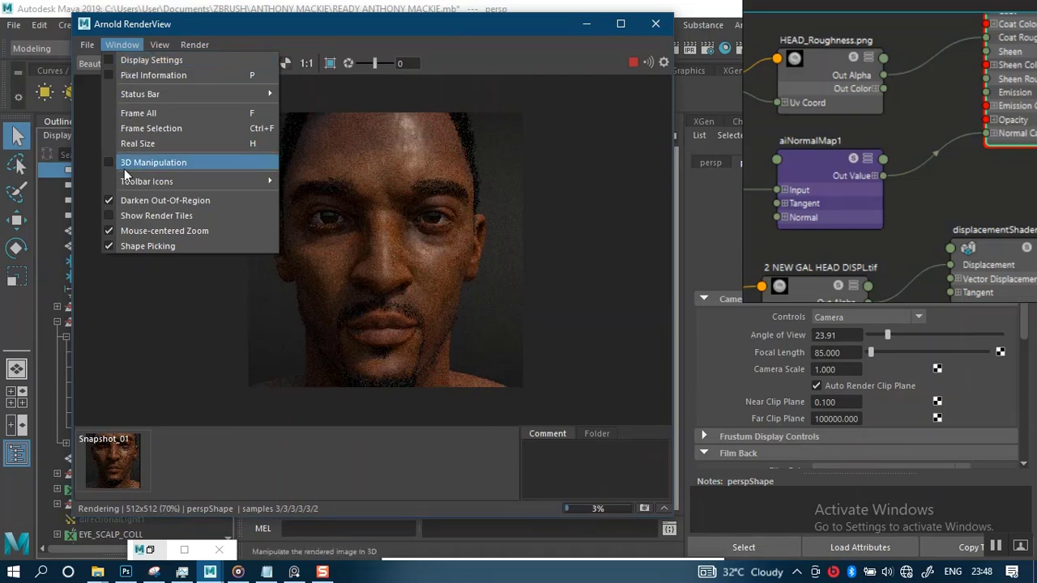
left_click(121, 304)
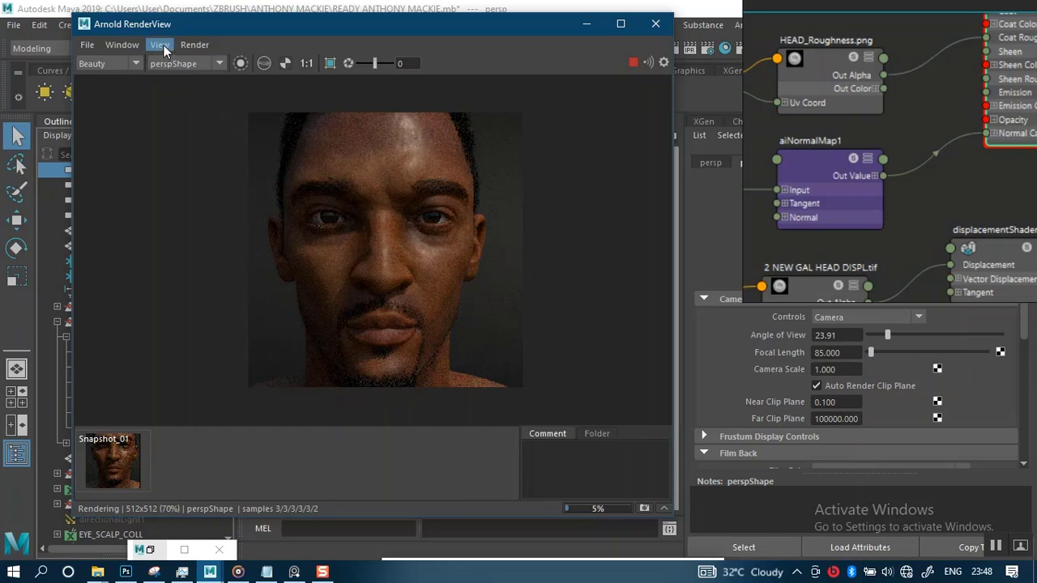
left_click(219, 64)
left_click(420, 274)
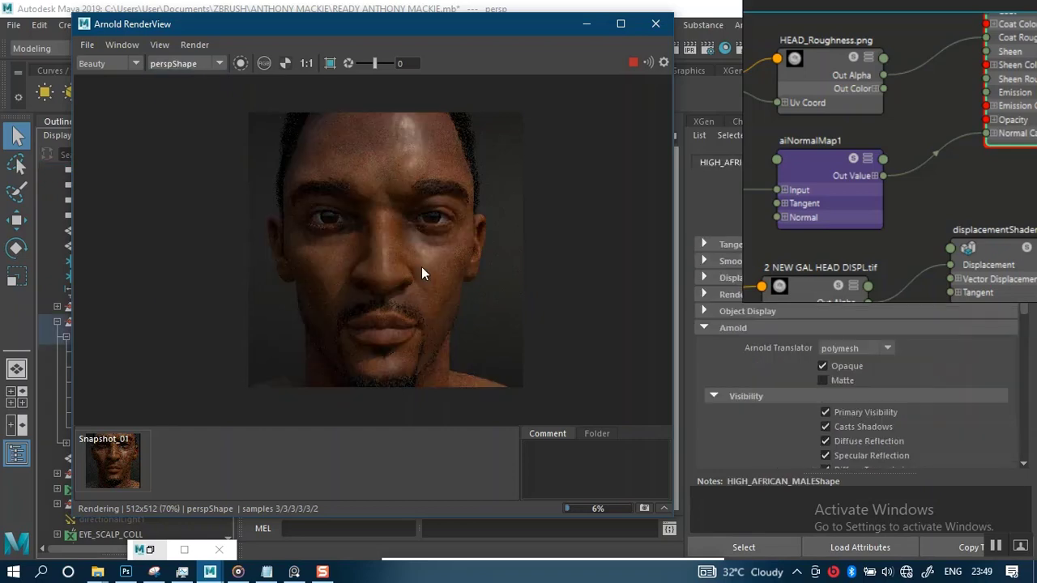
Examine the eyes and skin in the refining full-face render, both close up and at full frame
scroll(422, 266, "up", 2)
scroll(422, 267, "down", 2)
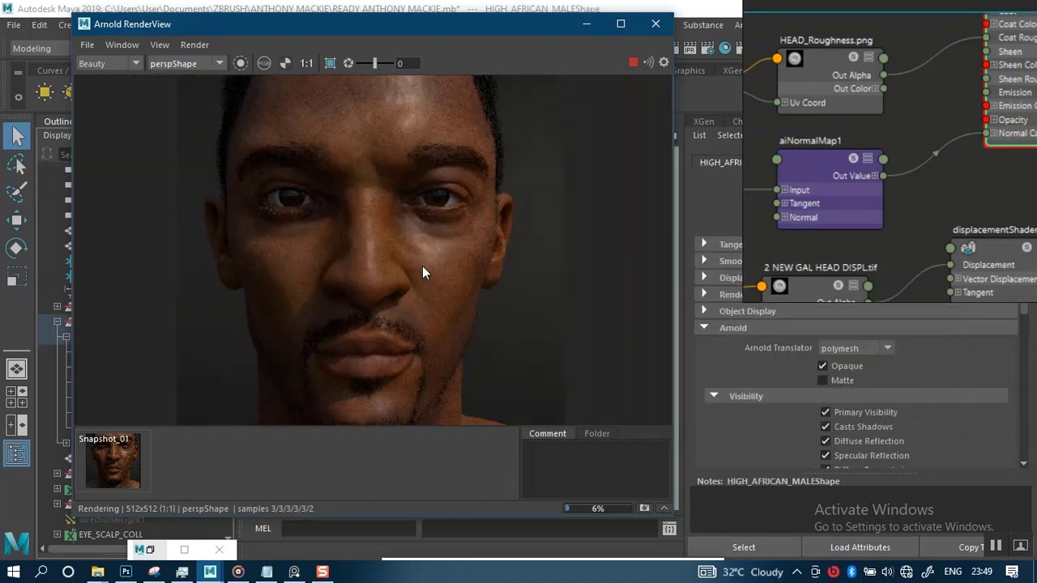
scroll(422, 273, "up", 2)
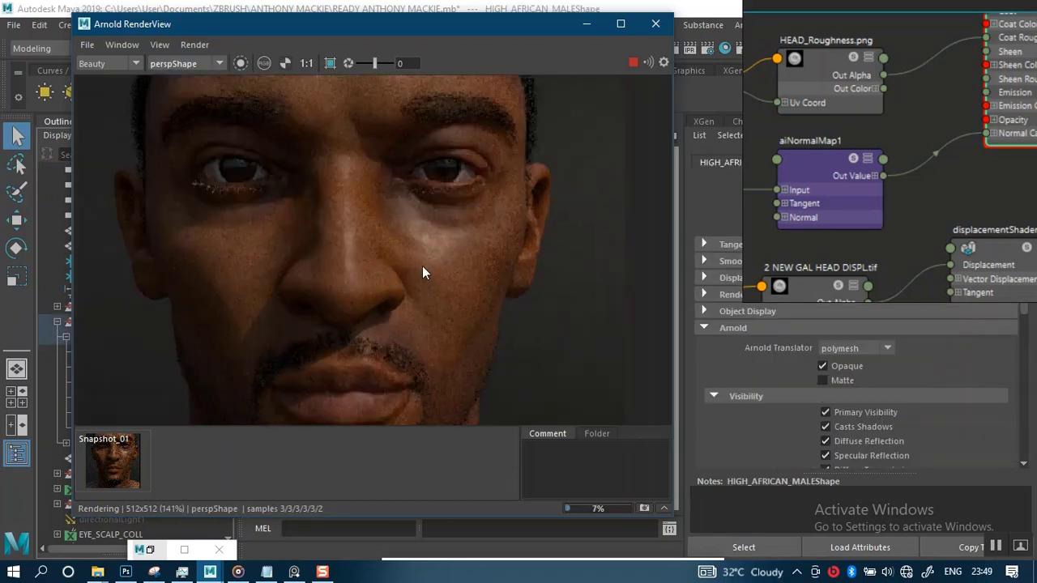
scroll(422, 267, "down", 3)
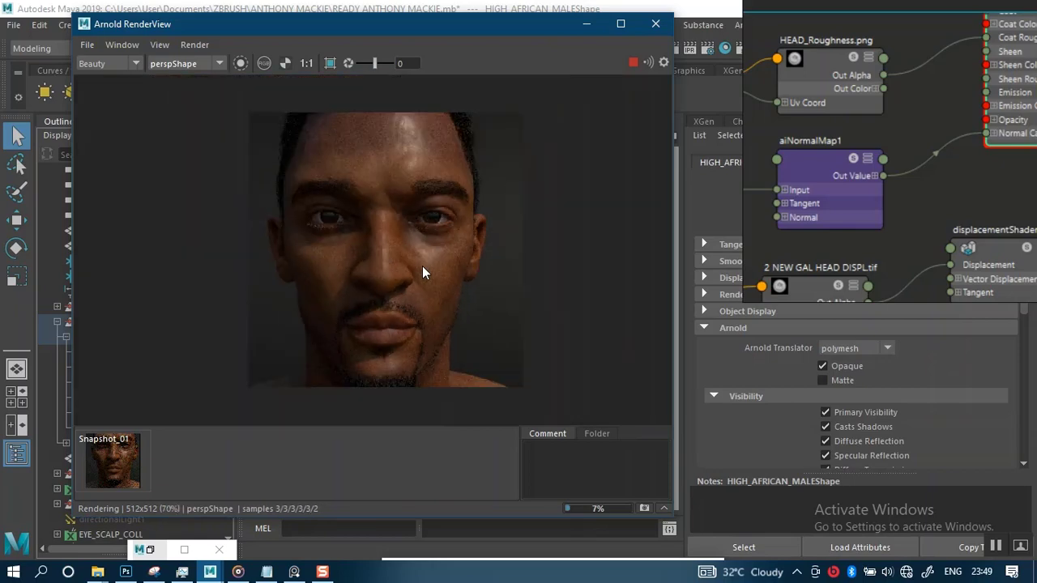
scroll(423, 266, "up", 3)
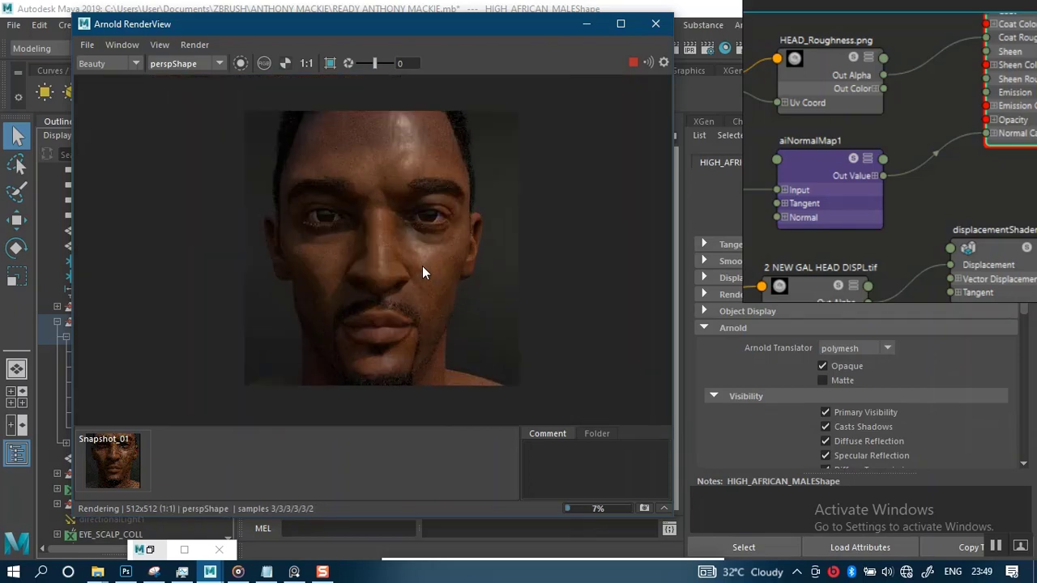
left_click_drag(428, 253, 432, 319)
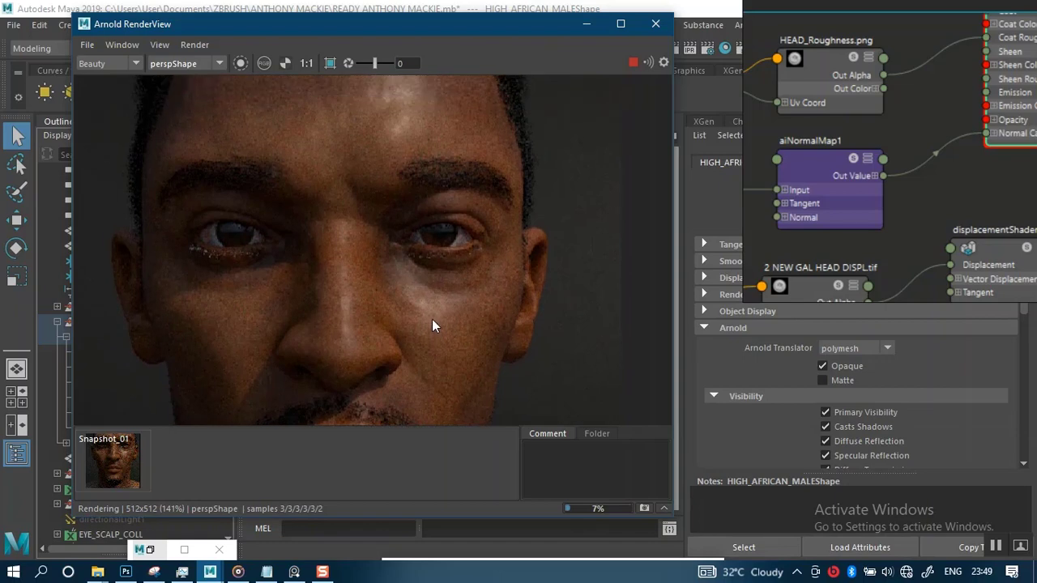
scroll(432, 319, "down", 1)
scroll(432, 325, "down", 1)
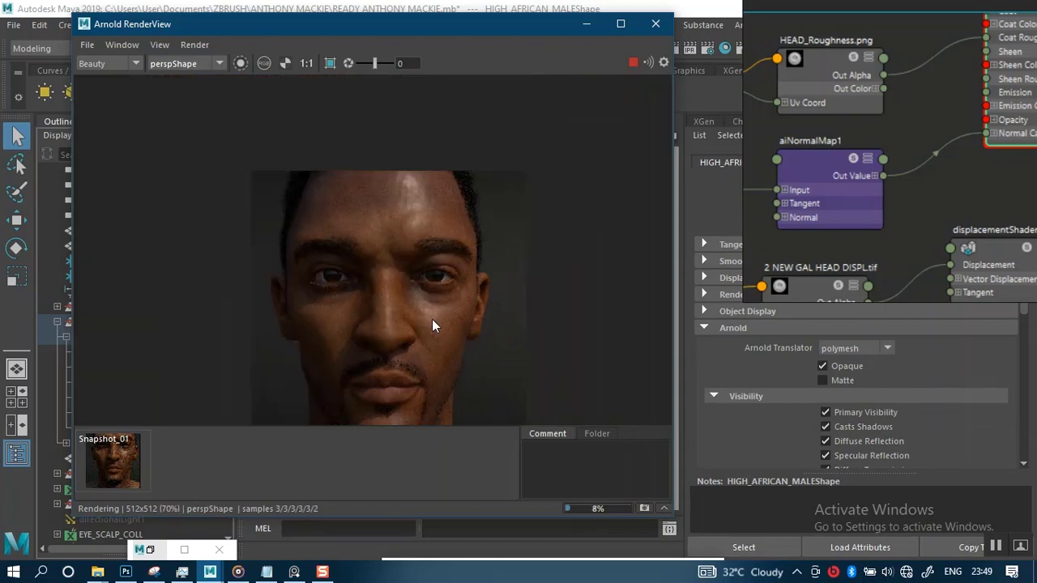
Inspect the skin highlights, eyes and beard in the face render at several magnifications, stop the render and minimize Arnold RenderView
scroll(432, 320, "up", 2)
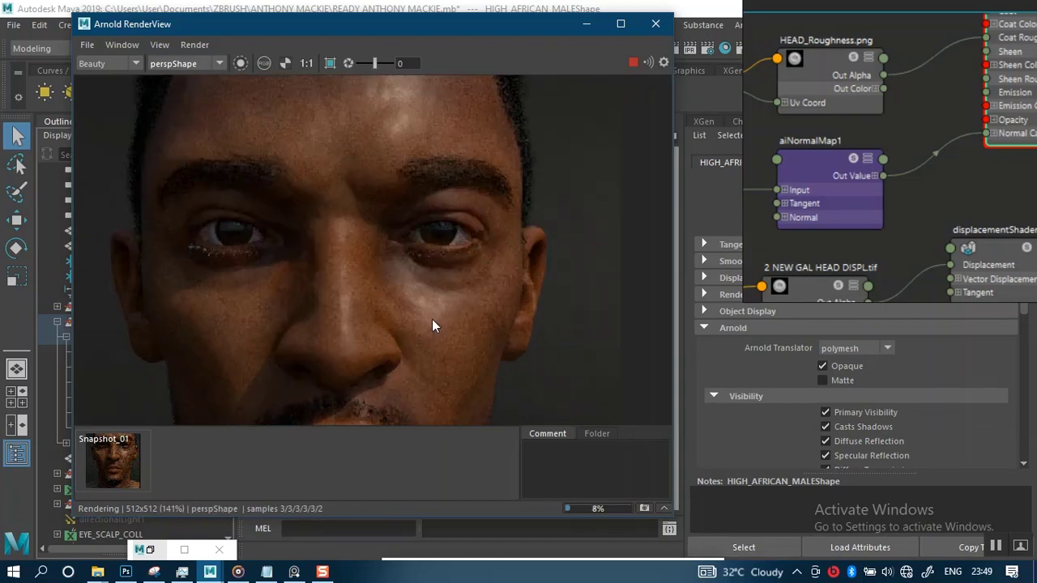
scroll(432, 319, "down", 2)
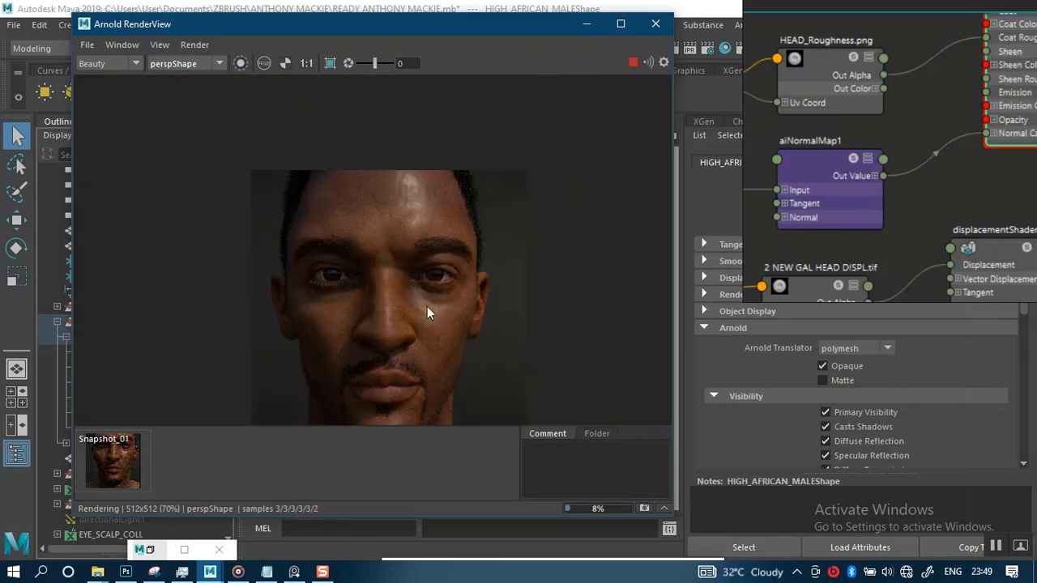
left_click_drag(427, 306, 422, 266)
scroll(415, 275, "up", 1)
scroll(415, 275, "up", 1)
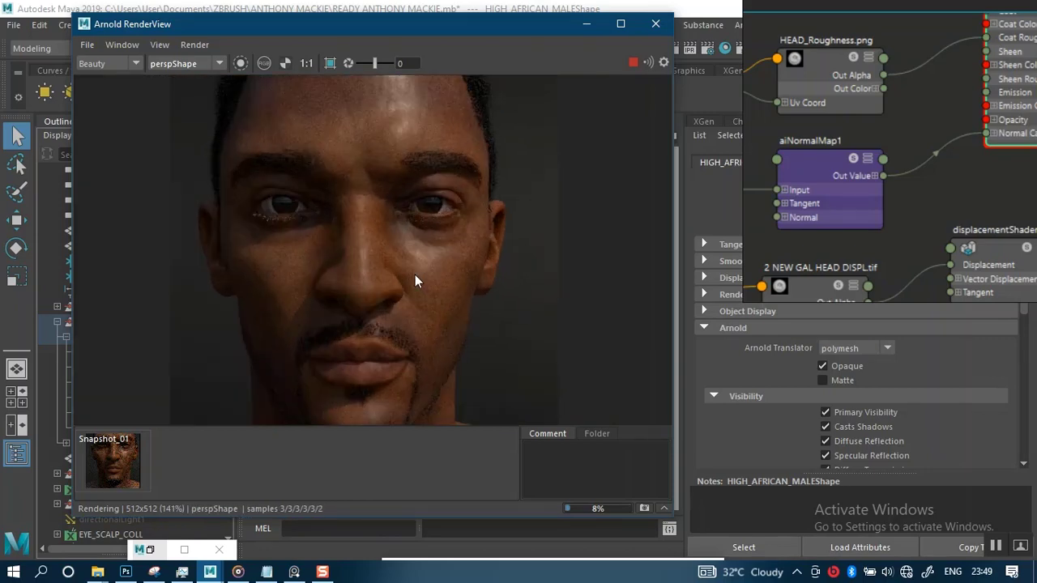
scroll(415, 276, "down", 2)
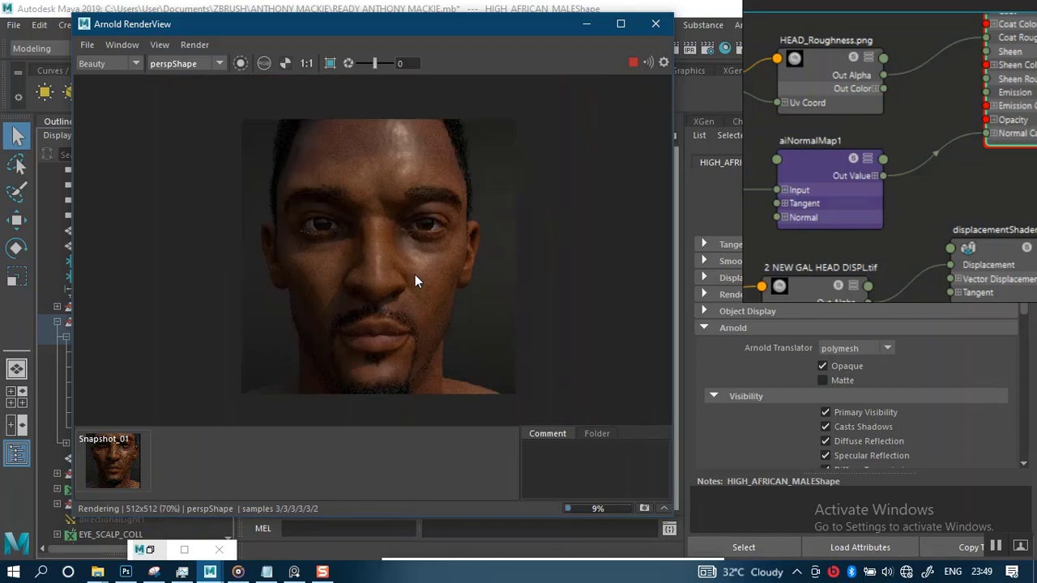
scroll(414, 275, "up", 1)
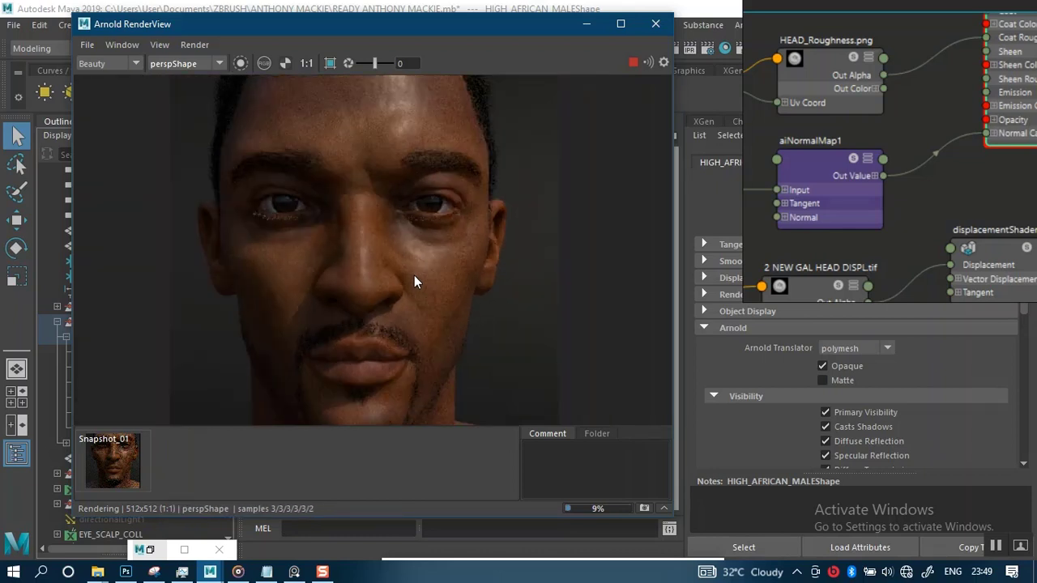
scroll(414, 280, "down", 1)
scroll(414, 281, "up", 1)
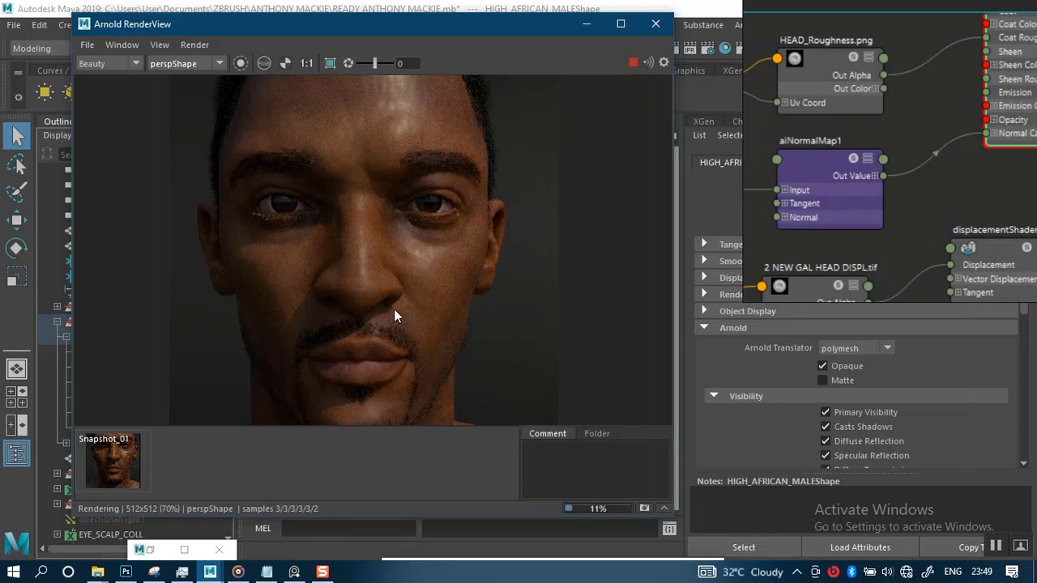
scroll(393, 308, "down", 2)
scroll(414, 281, "up", 2)
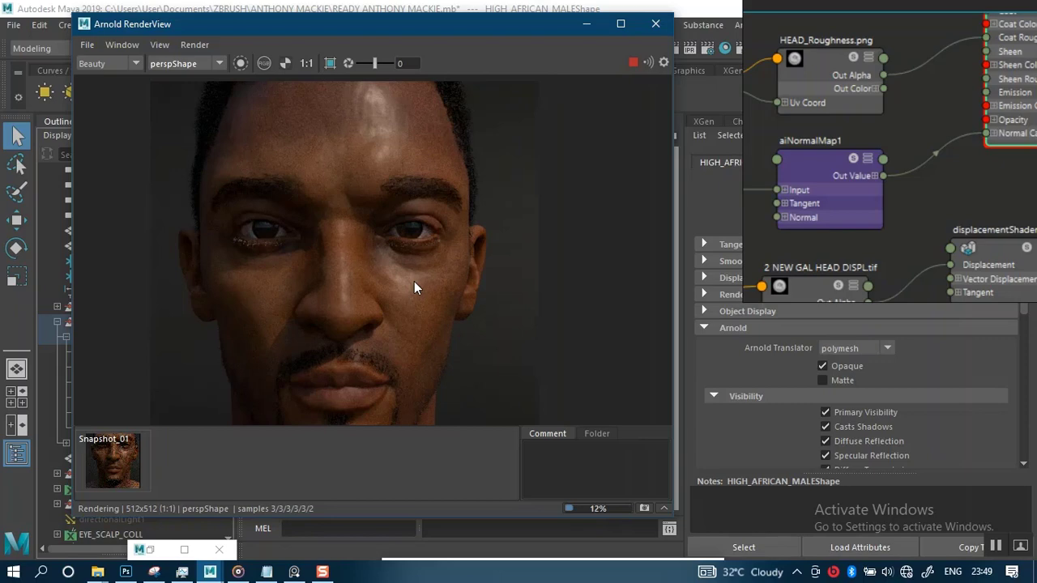
scroll(414, 282, "down", 2)
scroll(414, 281, "up", 2)
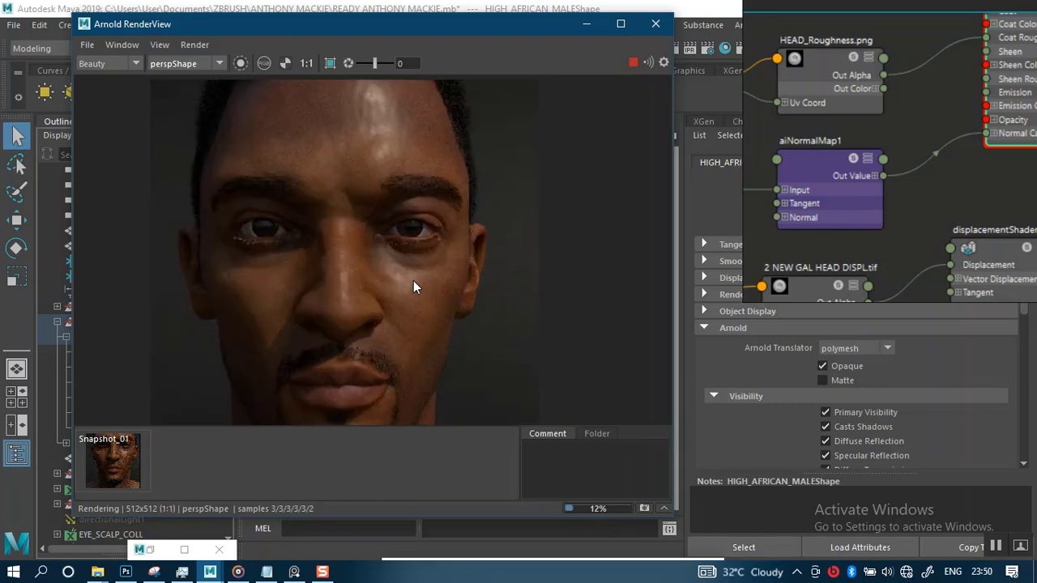
scroll(409, 281, "up", 2)
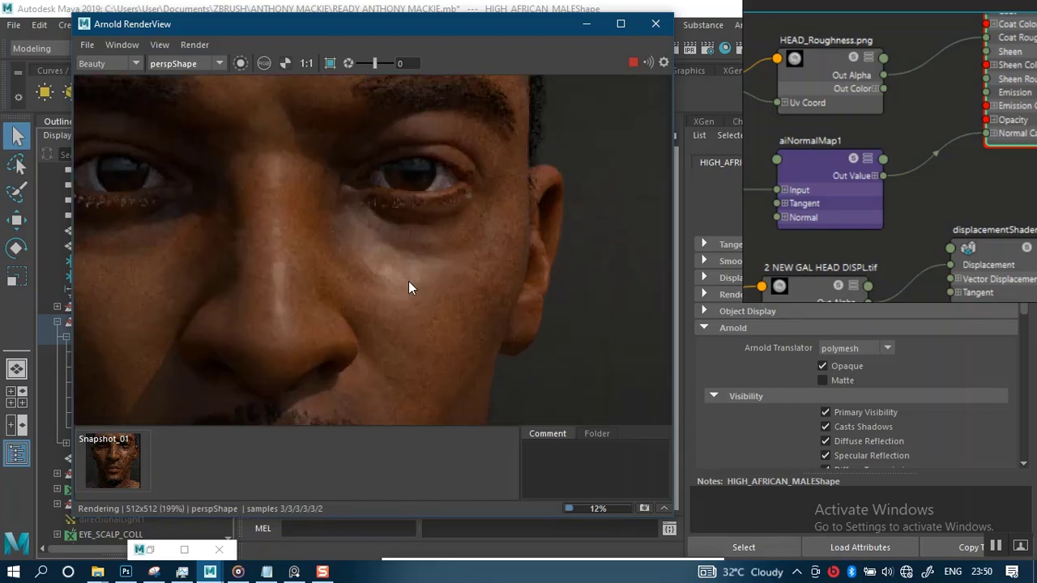
scroll(409, 282, "down", 3)
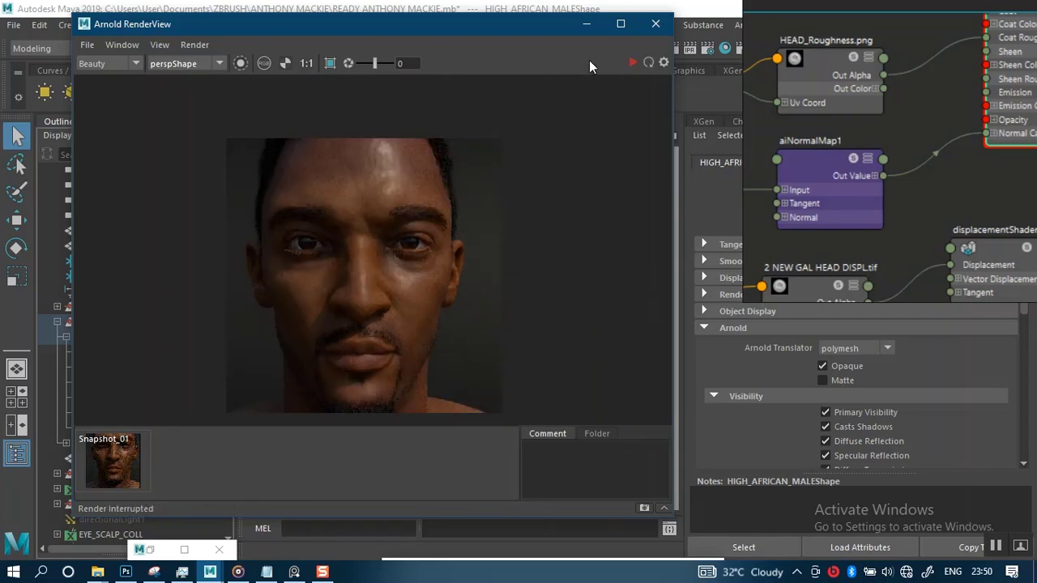
left_click(588, 27)
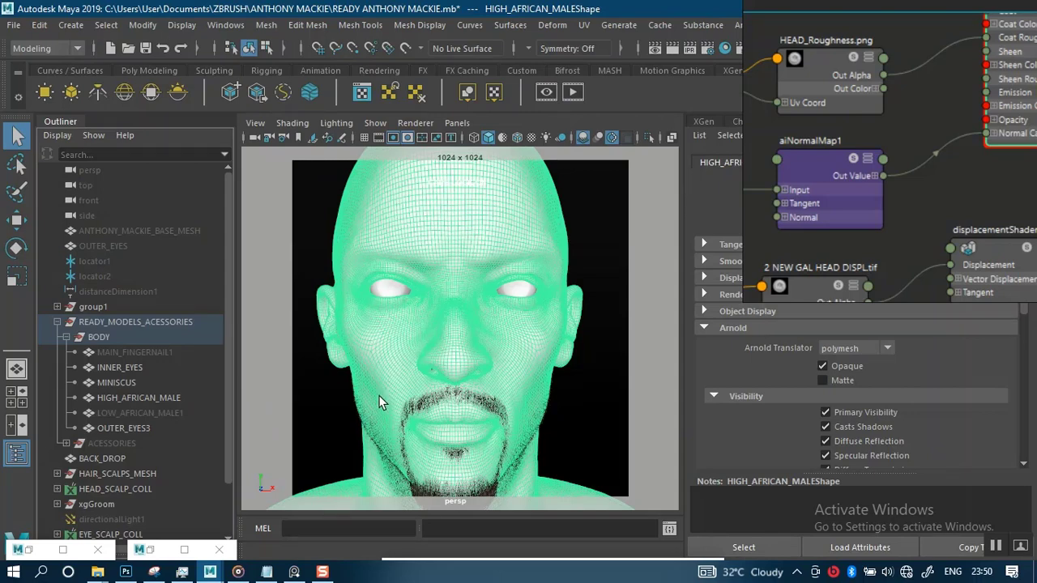
Unhide the MAIN_FINGERNAIL1 mesh under BODY and frame the hand's fingertips in the perspective view
left_click(134, 354)
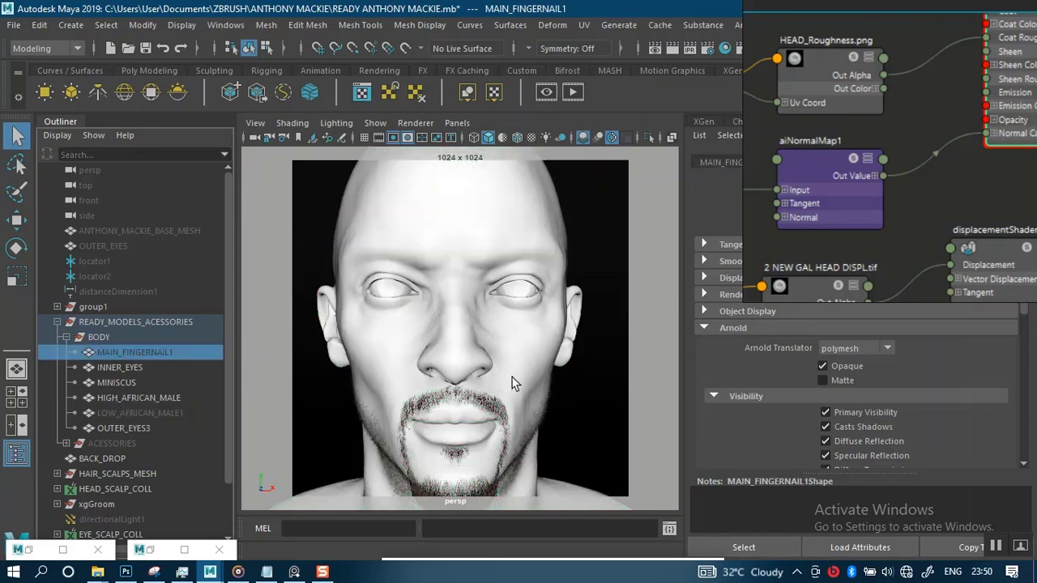
right_click_drag(511, 377, 444, 288, "alt")
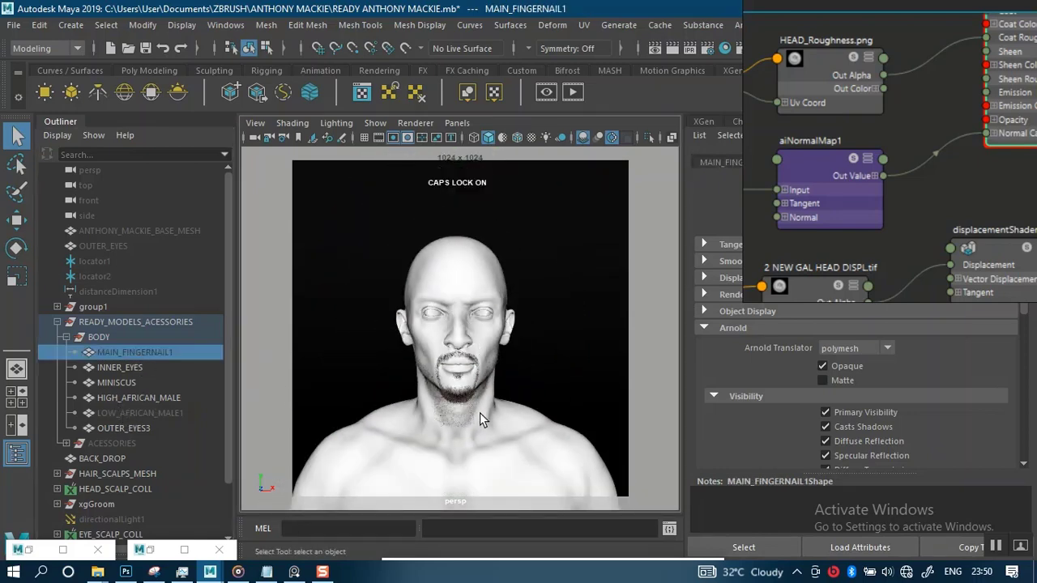
middle_click_drag(480, 413, 503, 227, "alt")
left_click_drag(503, 227, 486, 398, "alt")
middle_click_drag(439, 402, 551, 280, "alt")
right_click_drag(458, 343, 460, 382, "alt")
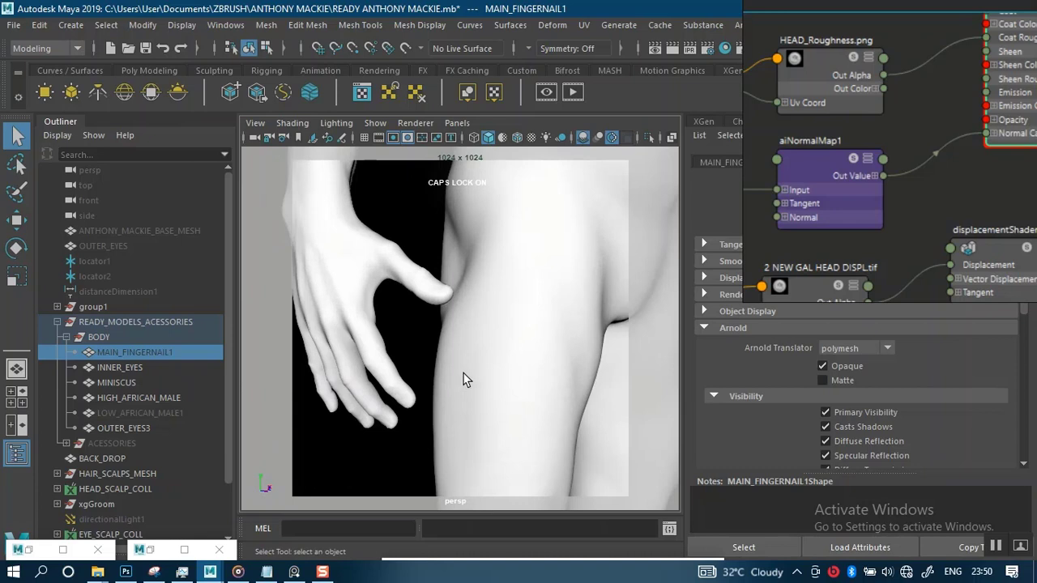
key("shift+h")
left_click_drag(459, 386, 519, 332, "alt")
right_click_drag(519, 331, 514, 390, "alt")
left_click_drag(515, 389, 432, 426, "alt")
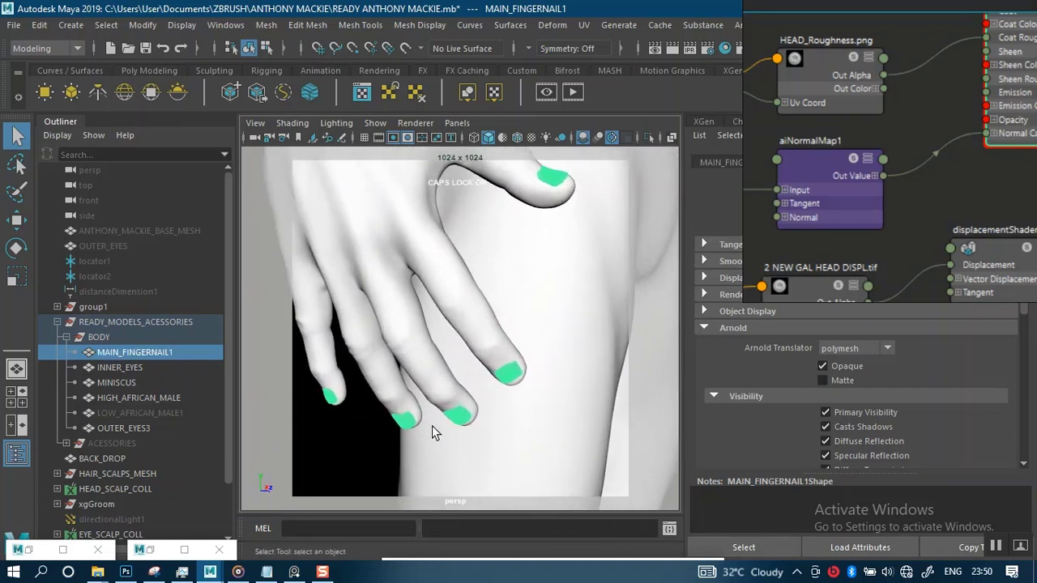
Deselect the fingernails and examine up close how the nails sit on the individual fingers
left_click(355, 452)
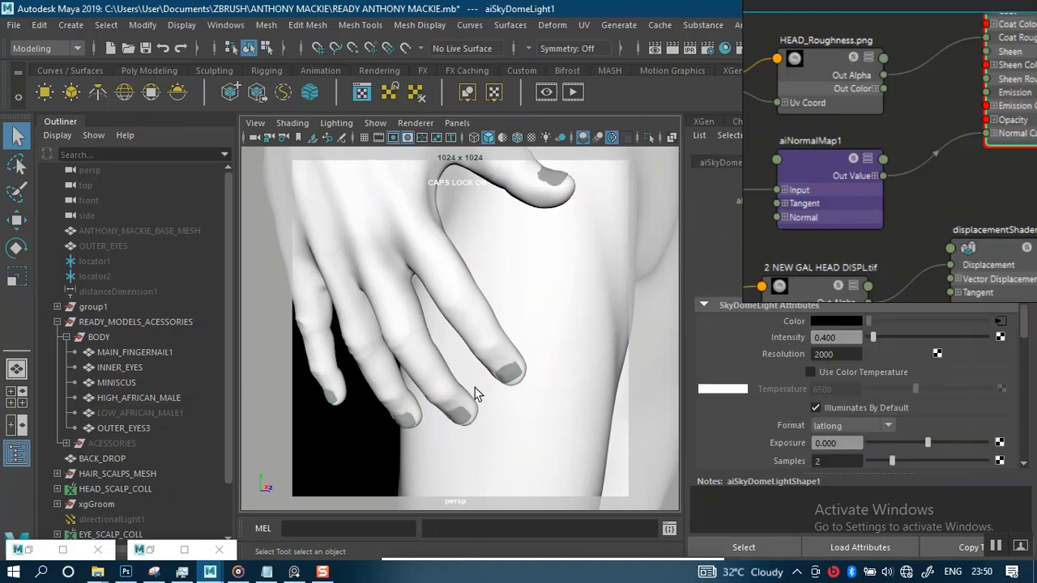
right_click_drag(472, 389, 496, 425, "alt")
middle_click_drag(487, 419, 513, 357, "alt")
left_click_drag(479, 383, 507, 368, "alt")
middle_click_drag(481, 344, 516, 373, "alt")
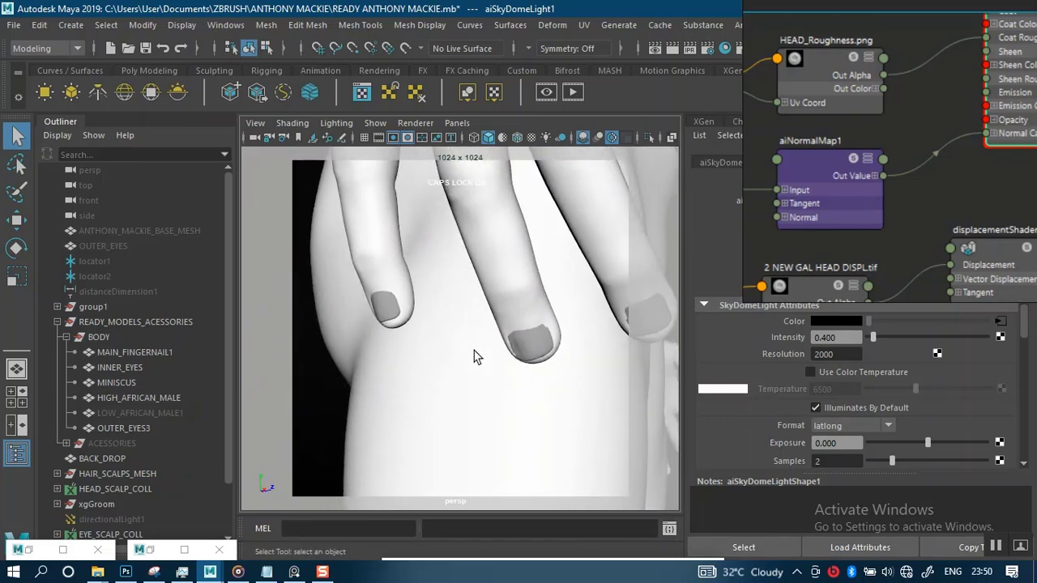
left_click_drag(473, 348, 513, 341, "alt")
middle_click_drag(514, 312, 512, 331, "alt")
right_click_drag(512, 339, 528, 366, "alt")
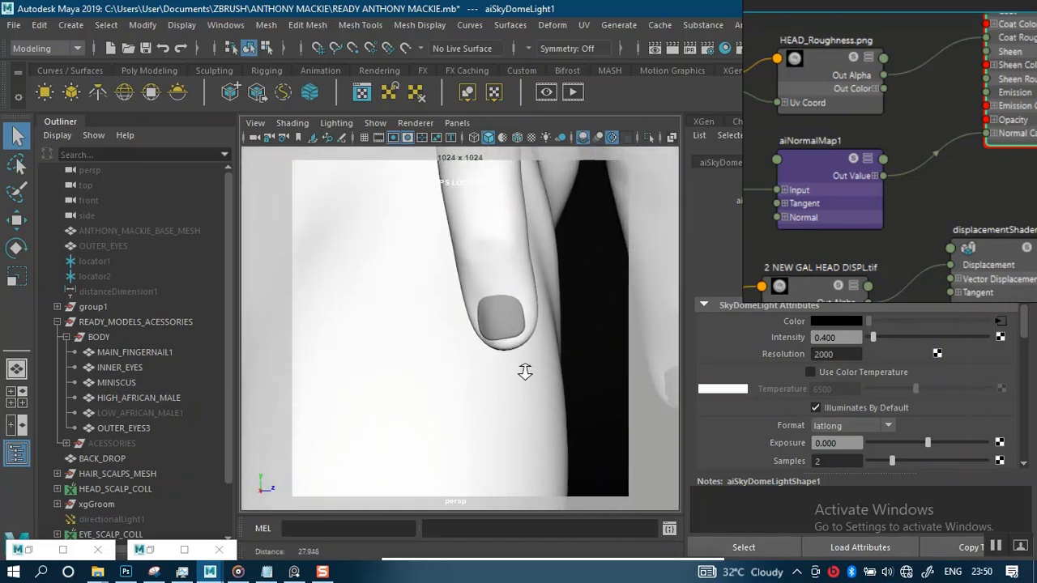
middle_click_drag(510, 347, 397, 379, "alt")
left_click_drag(398, 378, 451, 352, "alt")
Select the fingernail mesh and check its nails across the fingers from several angles
left_click(513, 396)
right_click_drag(451, 352, 460, 328, "alt")
middle_click_drag(460, 327, 515, 386, "alt")
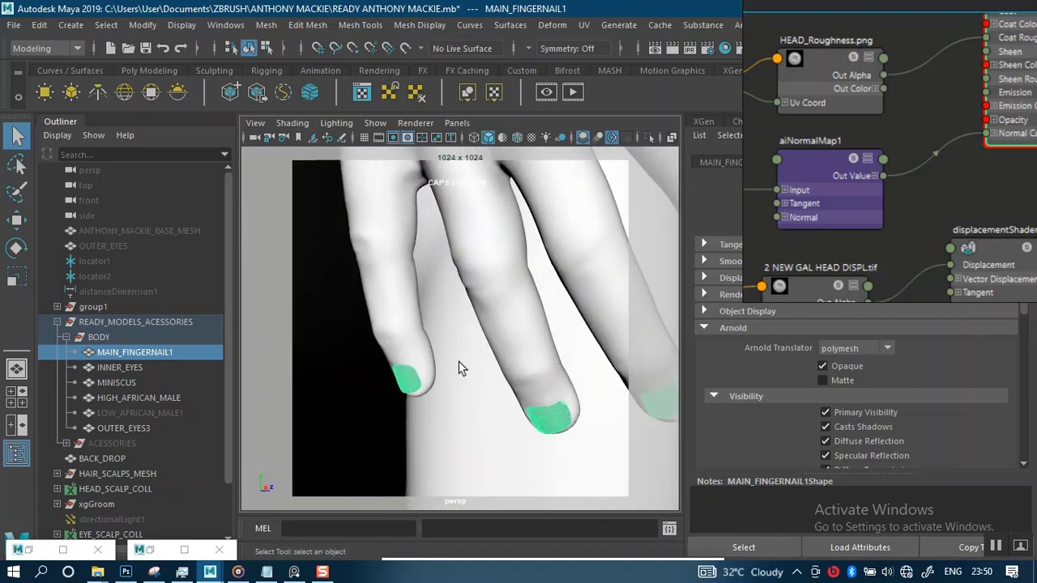
left_click_drag(458, 368, 482, 359, "alt")
right_click_drag(482, 359, 492, 365, "alt")
middle_click_drag(484, 371, 451, 424, "alt")
right_click_drag(451, 424, 490, 328, "alt")
middle_click_drag(485, 355, 488, 327, "alt")
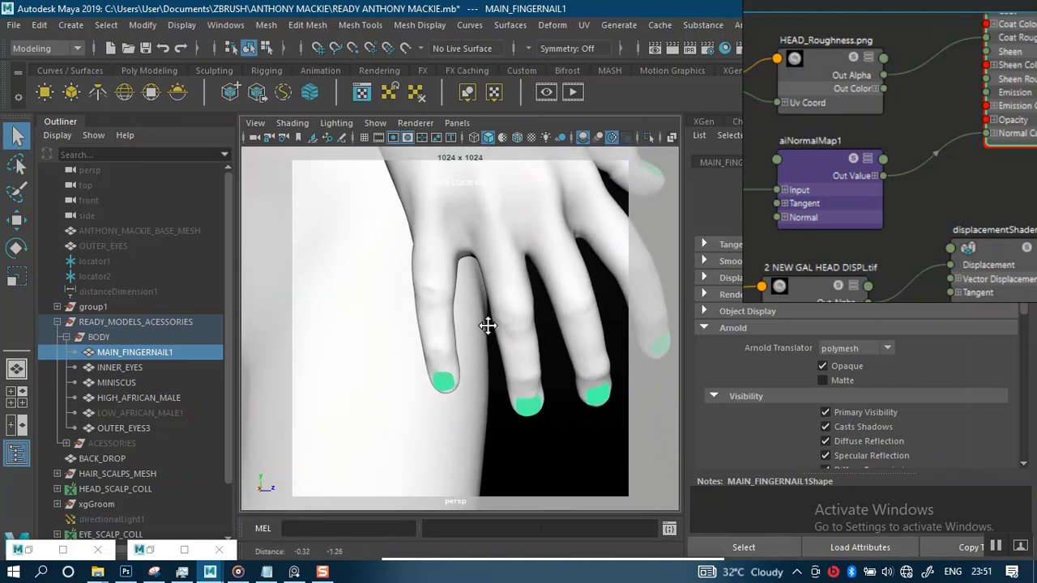
right_click_drag(489, 327, 503, 365, "alt")
middle_click_drag(503, 365, 446, 381, "alt")
left_click_drag(446, 381, 465, 352, "alt")
right_click_drag(469, 352, 460, 367, "alt")
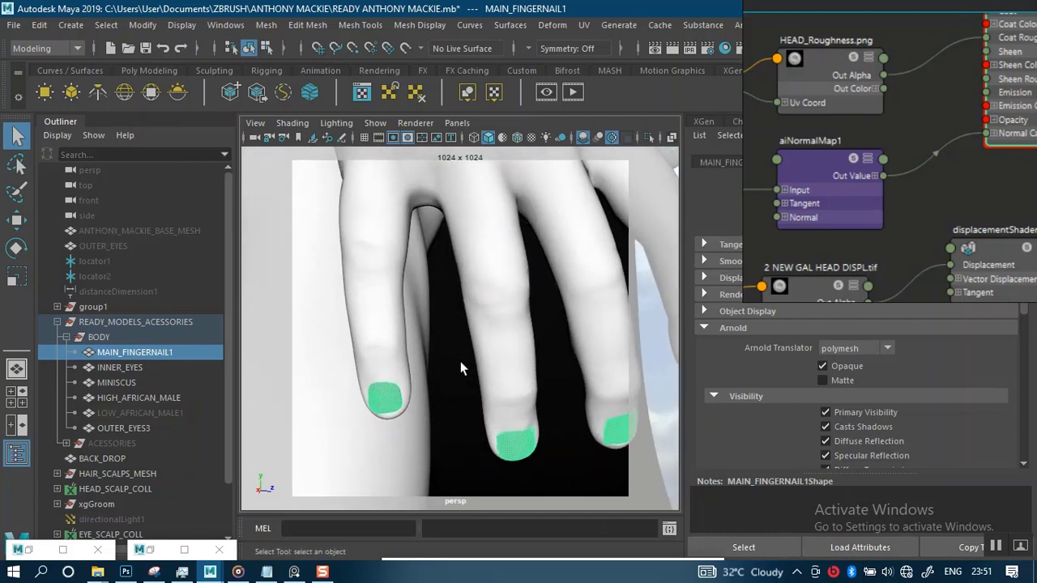
mouse_move(463, 388)
left_mouse_down("alt")
mouse_move(473, 407)
mouse_move(457, 407)
left_mouse_up("alt")
right_click_drag(458, 407, 467, 399, "alt")
Assign a new Arnold aiStandardSurface material to the MAIN_FINGERNAIL1 mesh
left_click(493, 397)
left_click_drag(493, 397, 475, 374, "alt")
middle_click_drag(446, 369, 465, 375, "alt")
right_click_drag(465, 376, 457, 396, "alt")
middle_click_drag(463, 384, 494, 370, "alt")
right_click_drag(493, 370, 515, 378, "alt")
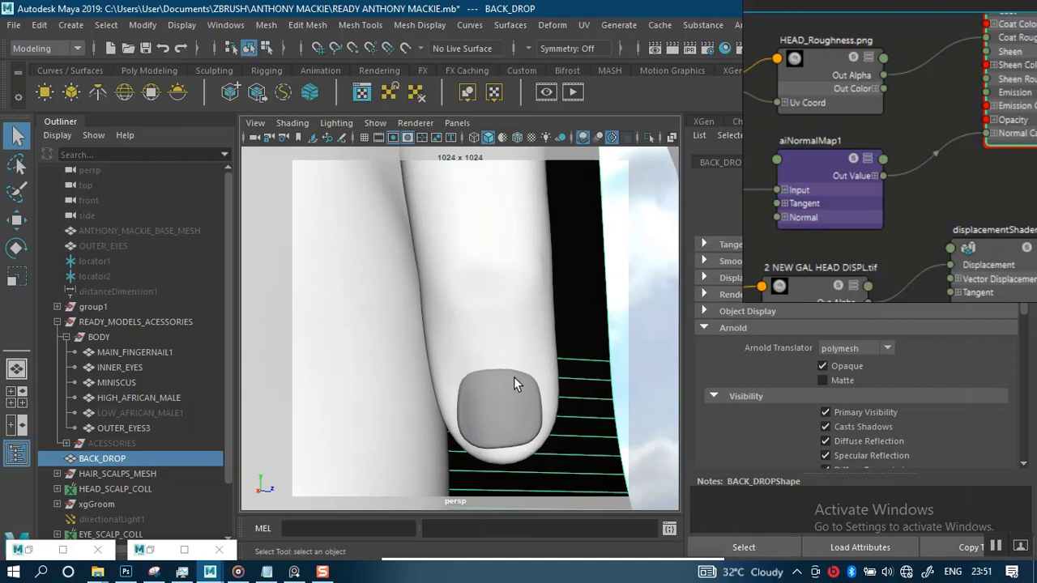
middle_click_drag(516, 379, 496, 375, "alt")
left_click(488, 392)
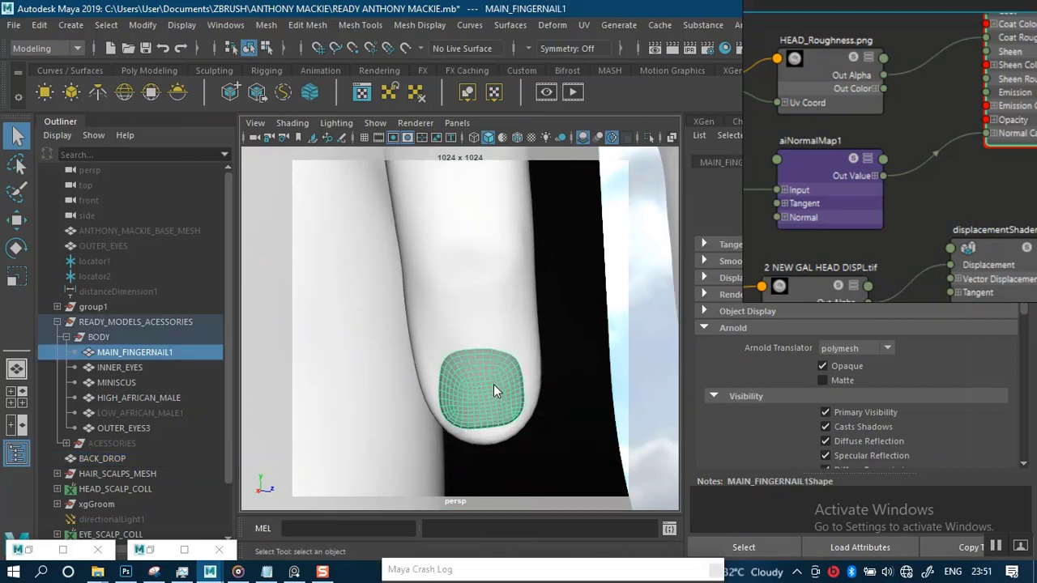
right_click_drag(493, 384, 505, 538)
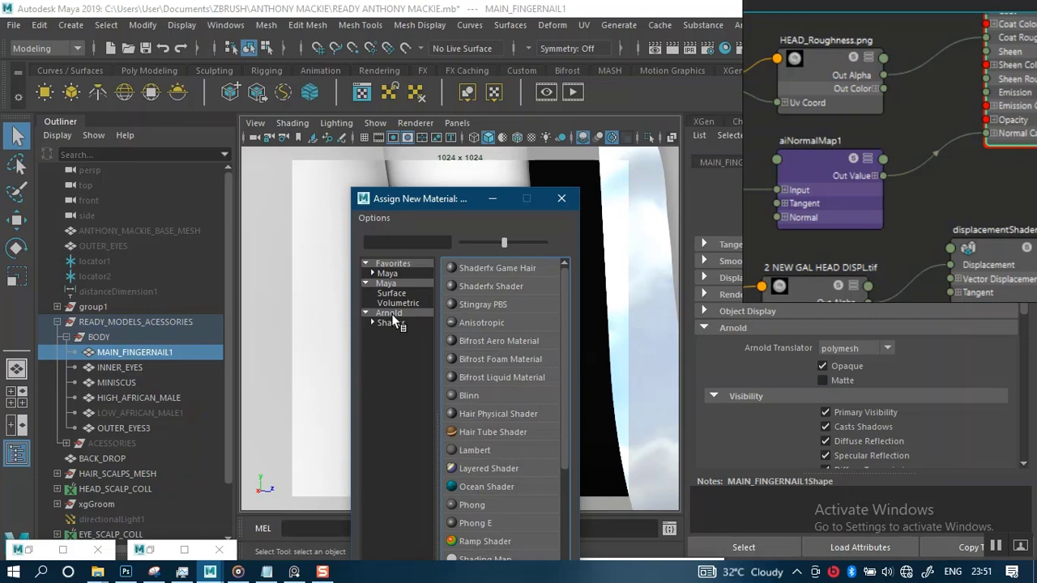
left_click(393, 312)
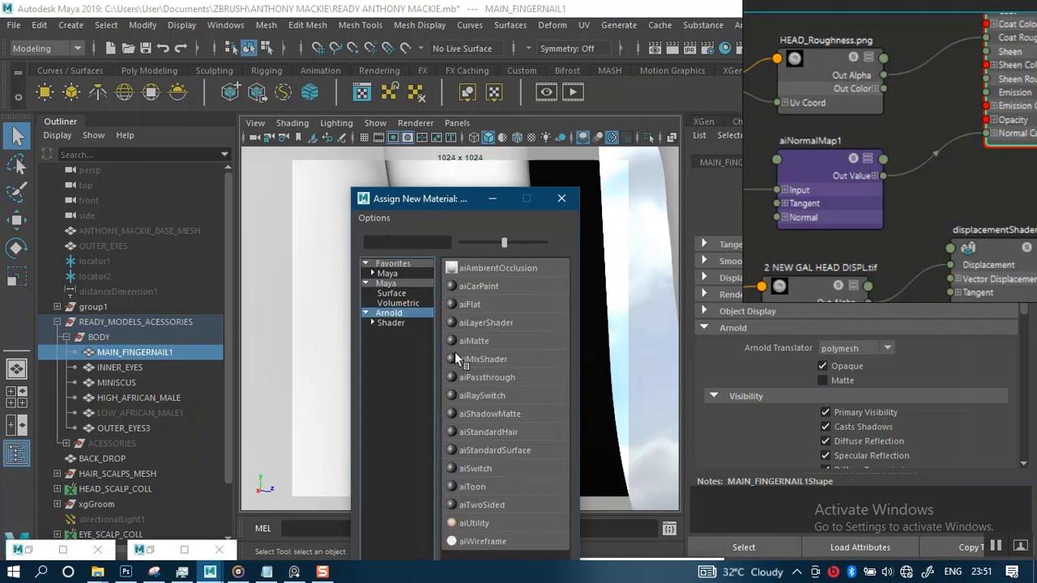
left_click(494, 450)
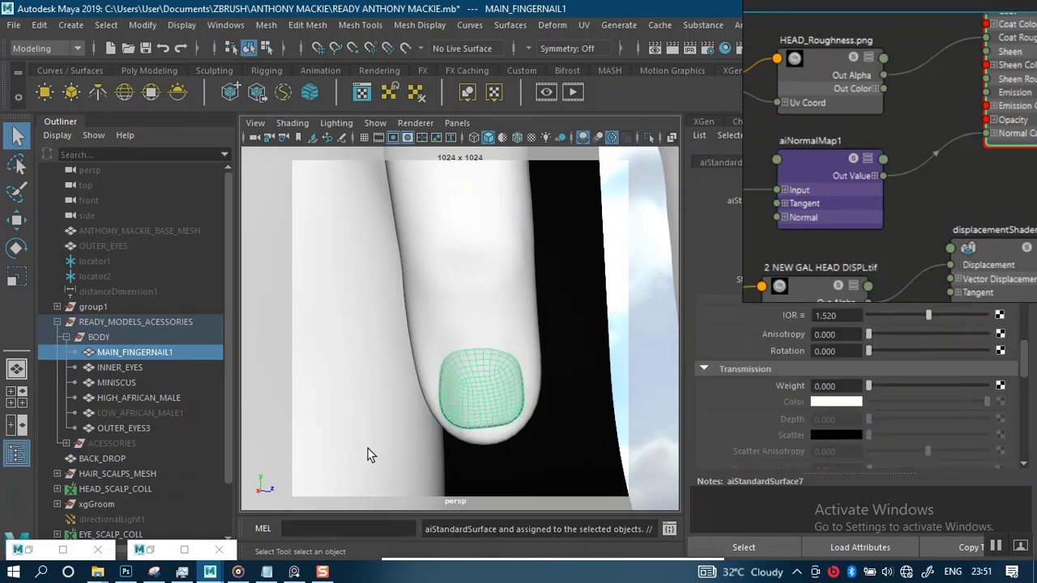
Move the floating shader graph window clear of the material attributes and rename the fingernail material AI_FINGERS
right_click_drag(466, 435, 438, 253, "alt")
left_click_drag(438, 254, 324, 346, "alt")
middle_click_drag(435, 343, 389, 323, "alt")
right_click_drag(391, 323, 389, 394, "alt")
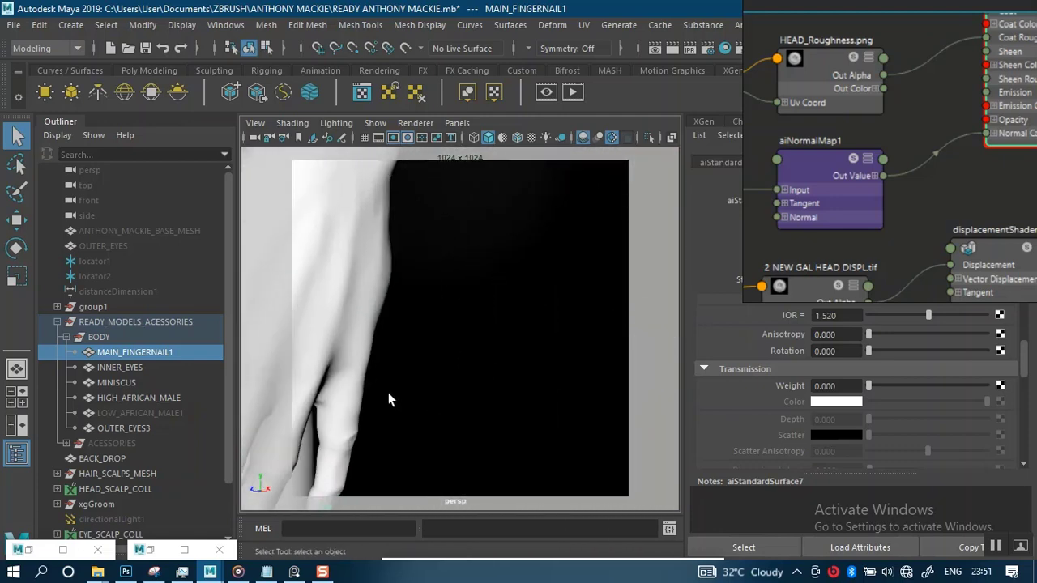
left_click_drag(388, 394, 383, 344, "alt")
middle_click_drag(383, 343, 493, 331, "alt")
left_click_drag(492, 331, 573, 356, "alt")
right_click_drag(916, 249, 290, 303)
double_click(868, 202)
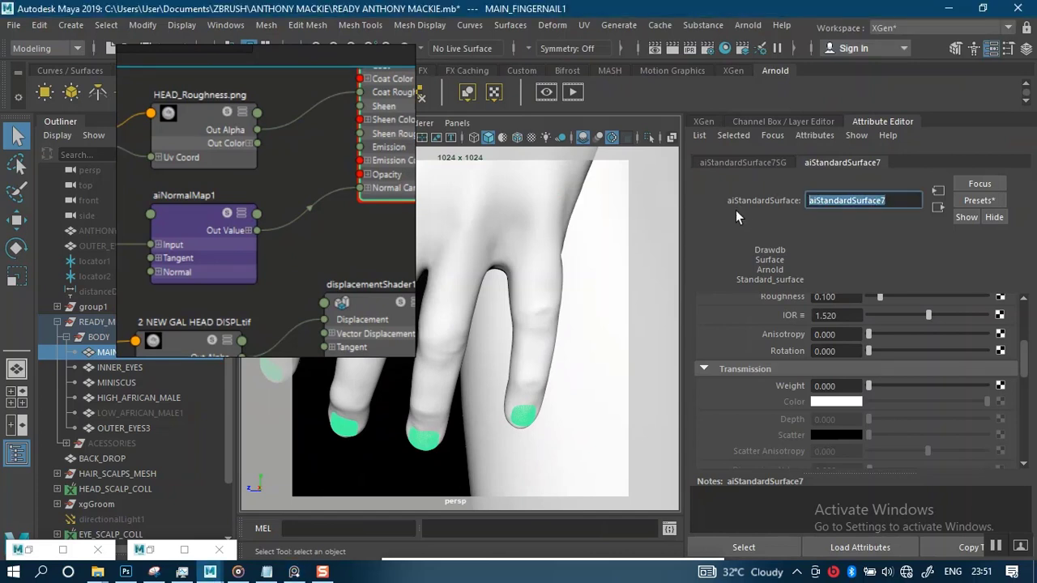
type("ai")
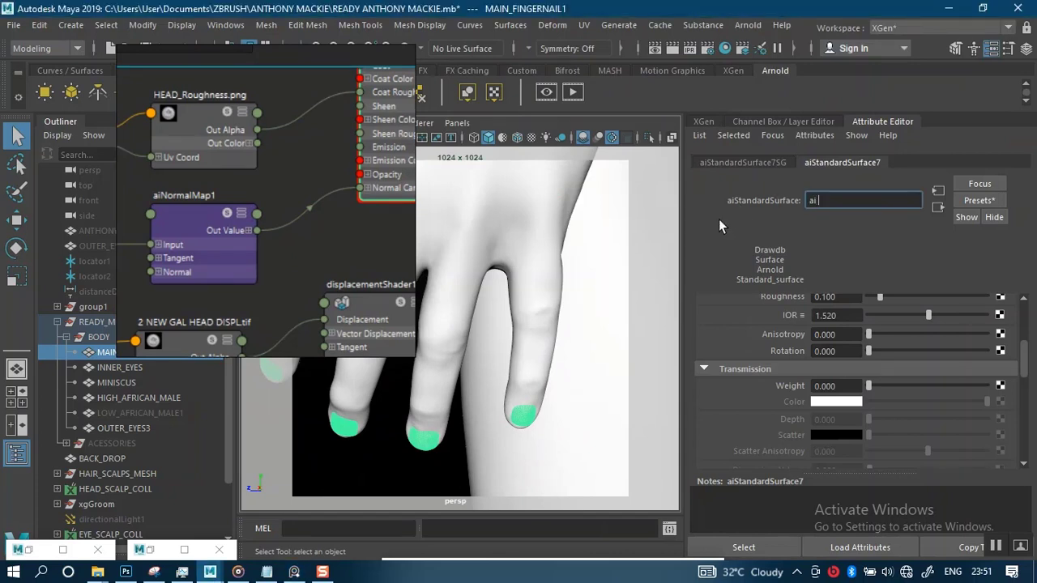
key("BackSpace")
key("BackSpace")
key("BackSpace")
type("AI FINGERS")
key("Return")
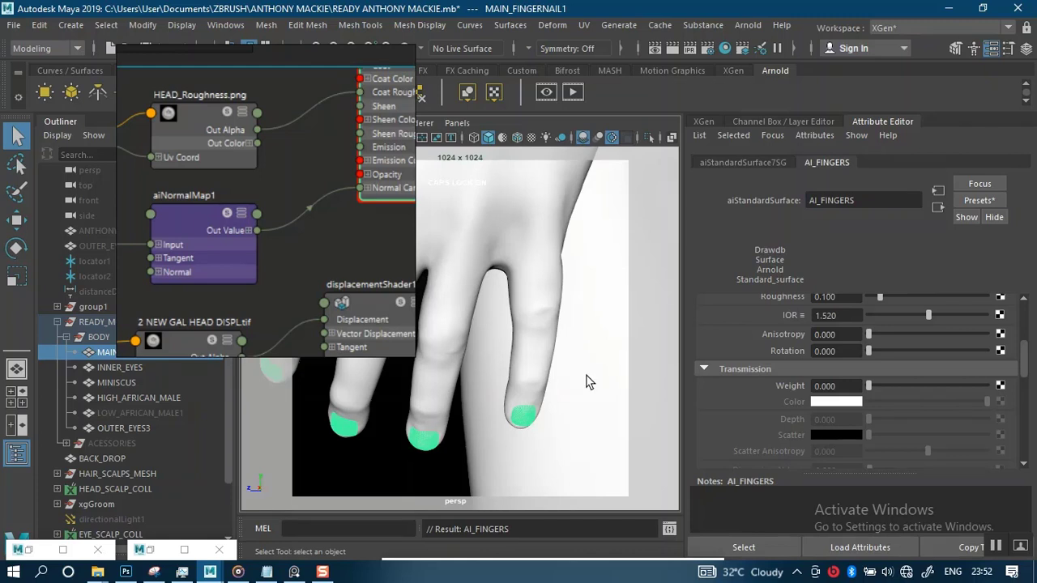
Set the Subsurface Weight of the AI_FINGERS material to 1.000
right_click_drag(560, 385, 505, 368, "alt")
middle_click_drag(505, 368, 515, 370, "alt")
right_click_drag(515, 370, 514, 399, "alt")
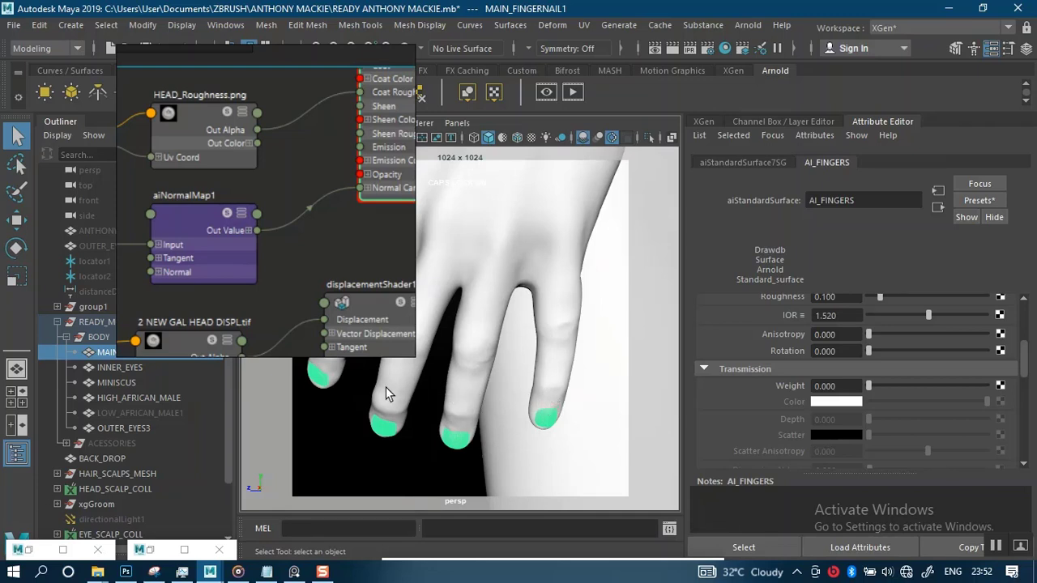
right_click_drag(482, 405, 482, 405, "alt")
scroll(482, 405, "up", 2)
scroll(478, 410, "down", 2)
left_click_drag(1024, 369, 1022, 393)
left_click_drag(877, 386, 1017, 381)
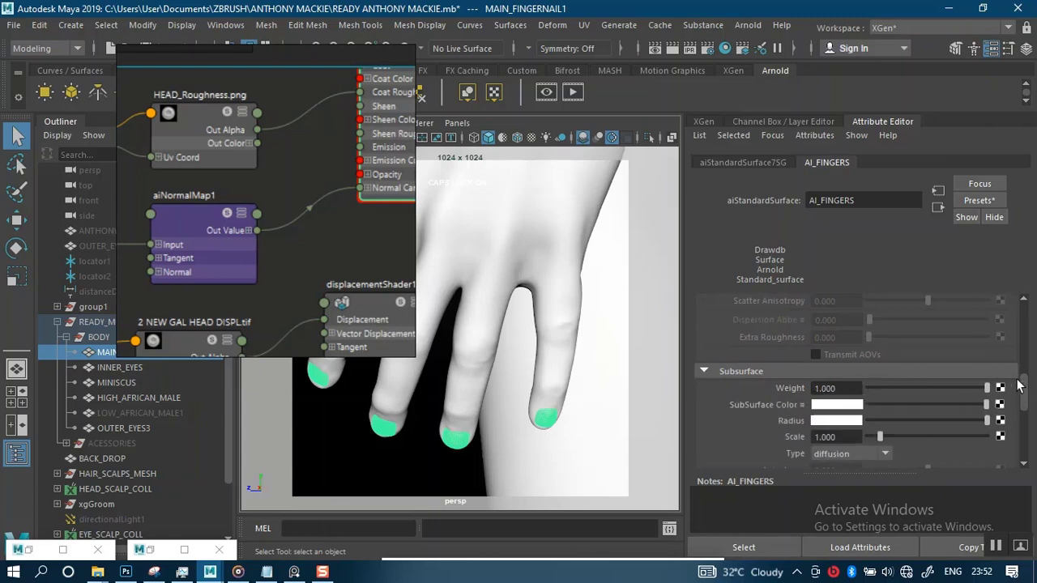
Deselect the fingernails and inspect them with their new material on the hand up close
scroll(539, 401, "up", 2)
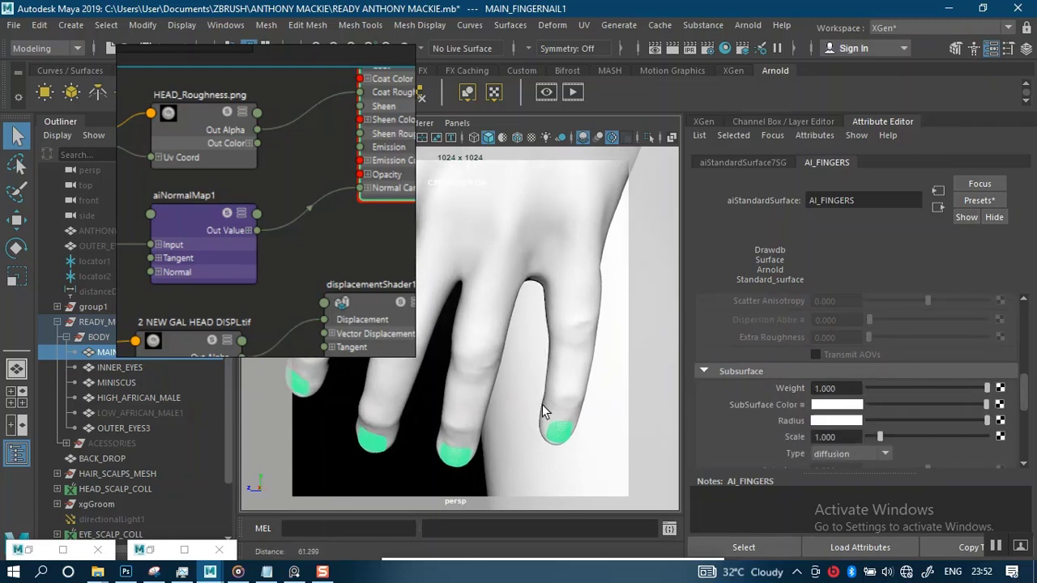
left_click_drag(542, 405, 555, 352, "alt")
middle_click_drag(555, 360, 545, 477, "alt")
scroll(563, 431, "up", 3)
left_click(435, 434)
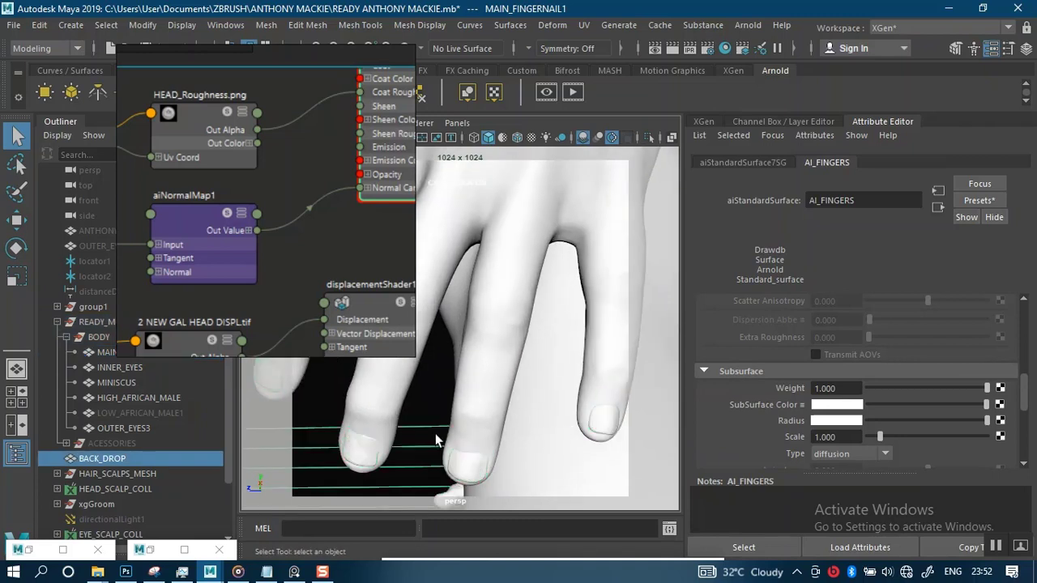
middle_click_drag(446, 423, 436, 427, "alt")
middle_click_drag(550, 420, 546, 406, "alt")
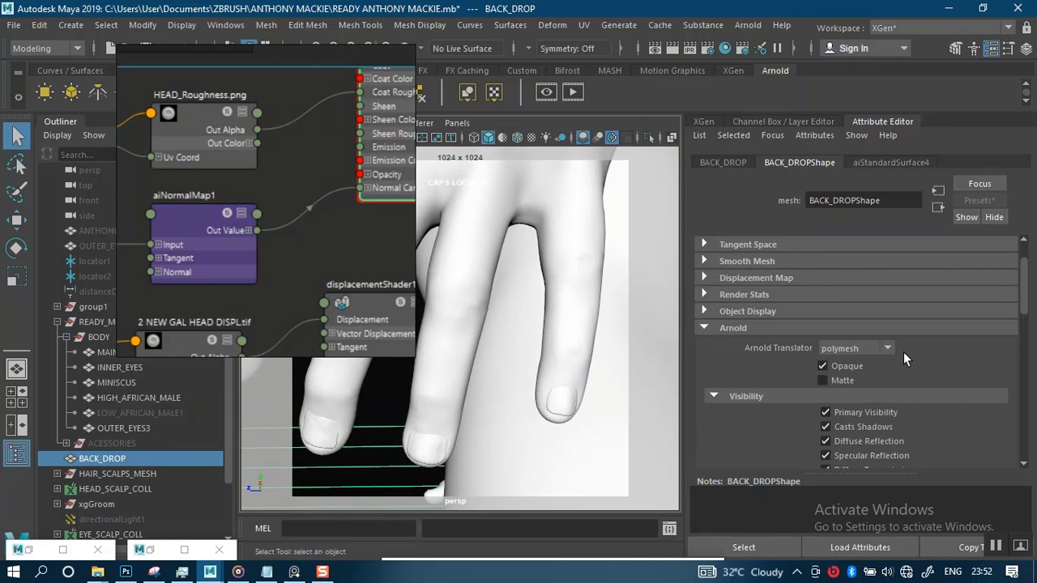
Select the MAIN_FINGERNAIL1 mesh and set its AI_FINGERS subsurface Type to randomwalk and Scale to 0.1
left_click(880, 161)
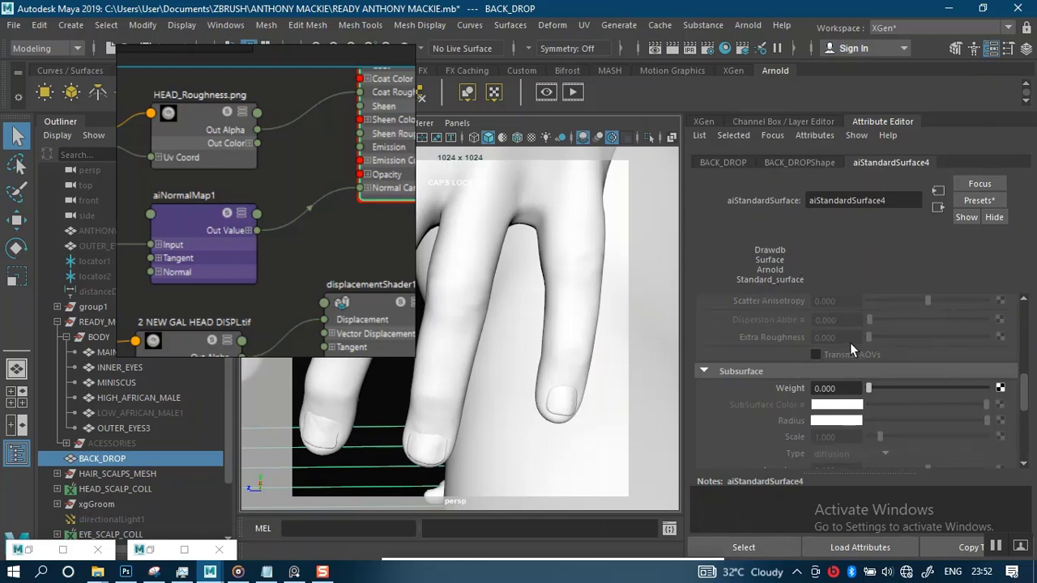
left_click(560, 410)
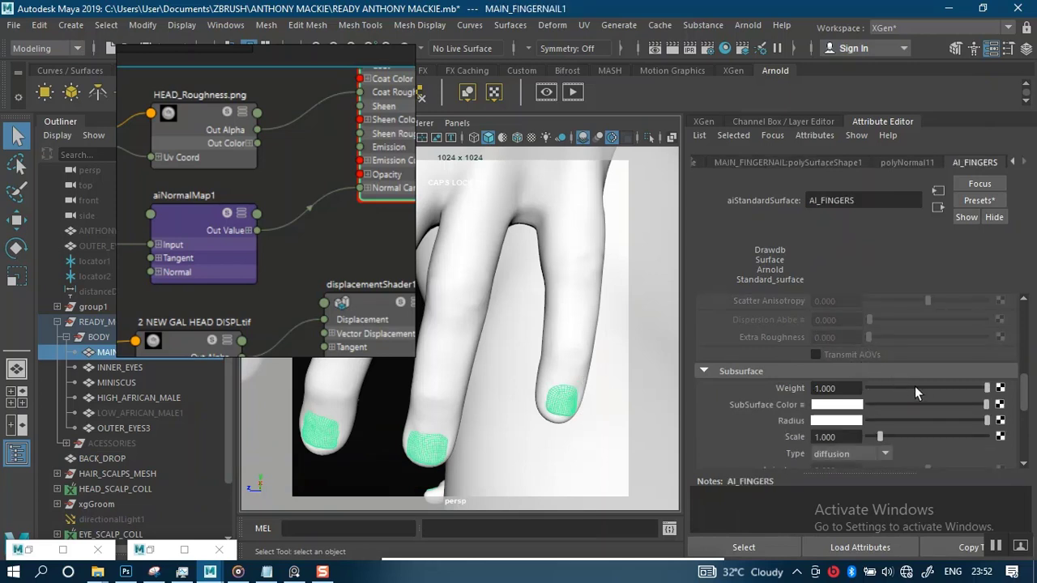
left_click_drag(1025, 389, 1024, 406)
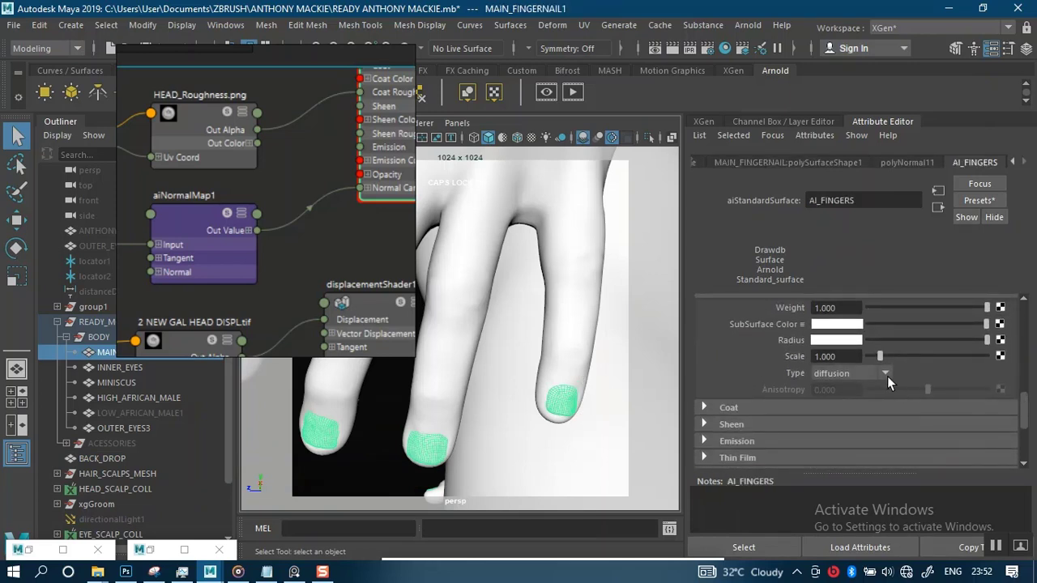
left_click(887, 374)
left_click(847, 404)
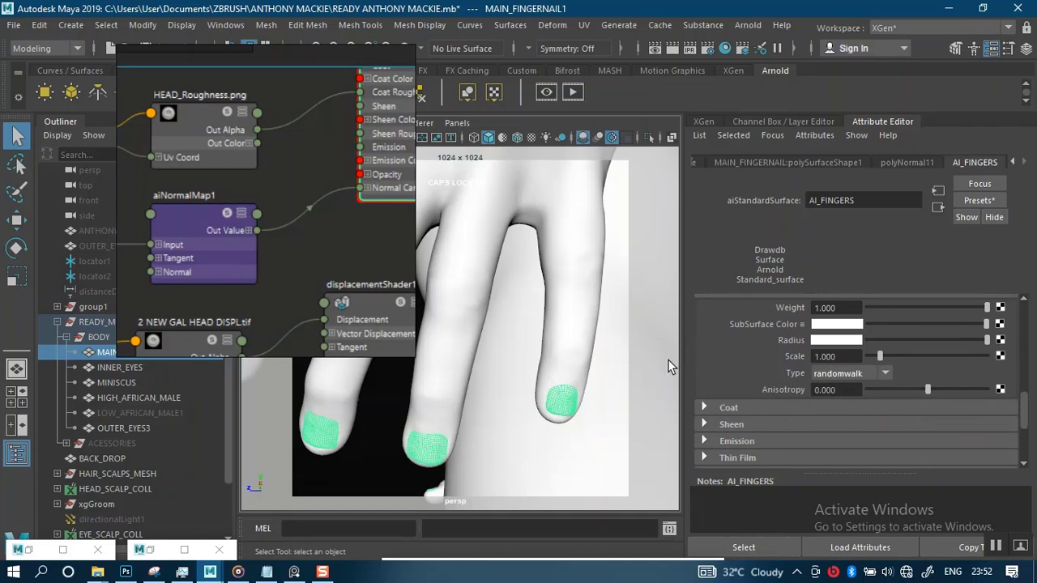
left_click(835, 357)
type("0.1")
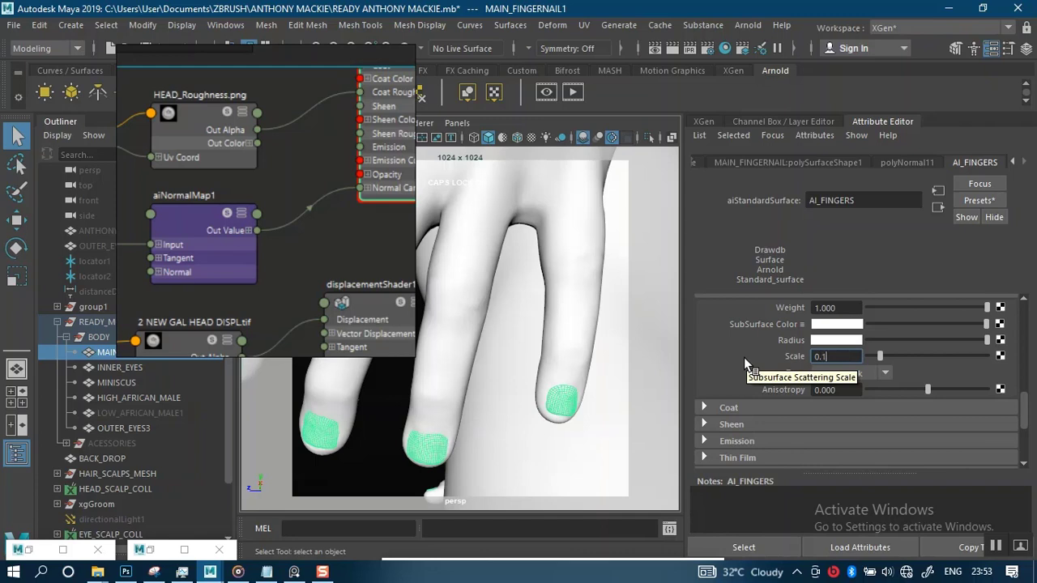
key("Return")
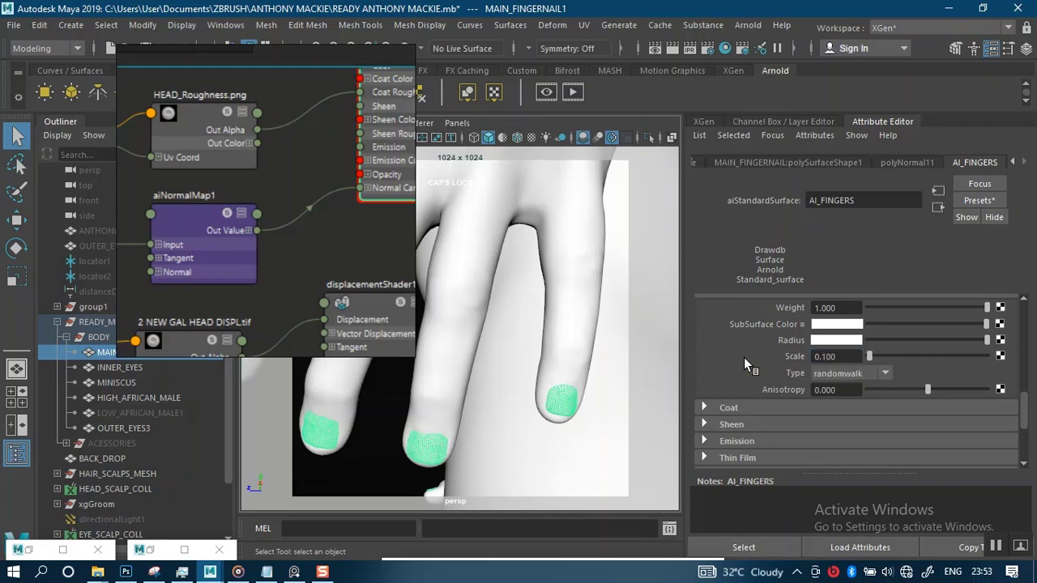
Set the green component of the AI_FINGERS subsurface Radius color to 0.350
left_click(827, 341)
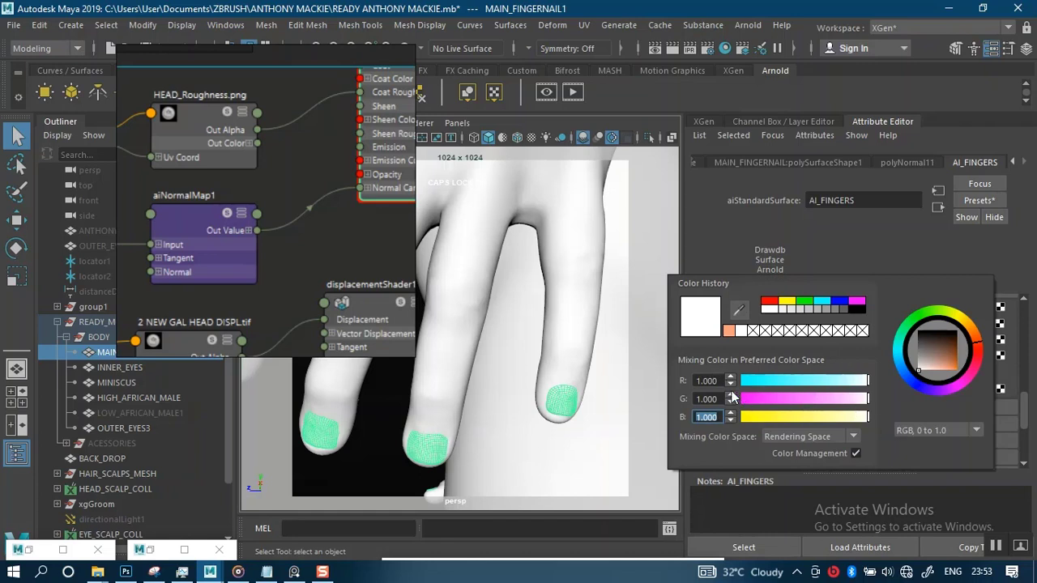
left_click_drag(716, 398, 675, 399)
type("0.350")
key("Return")
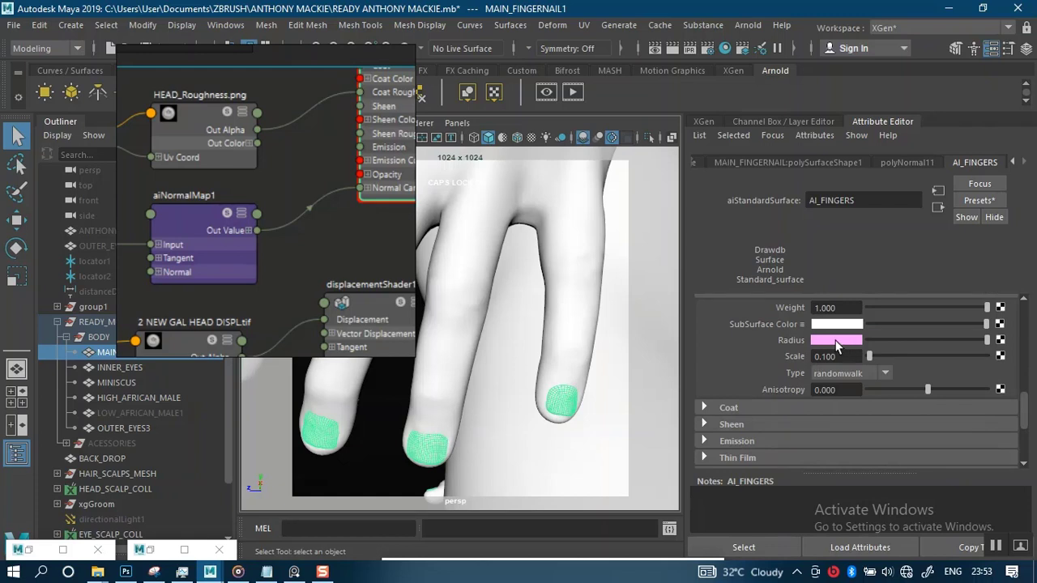
left_click(836, 341)
key("1")
key("2")
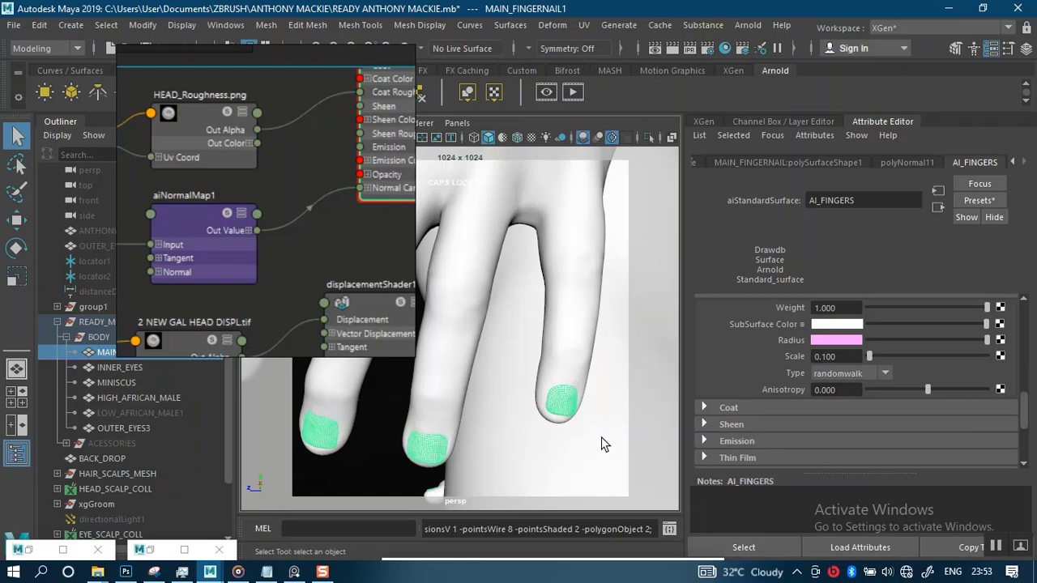
key("1")
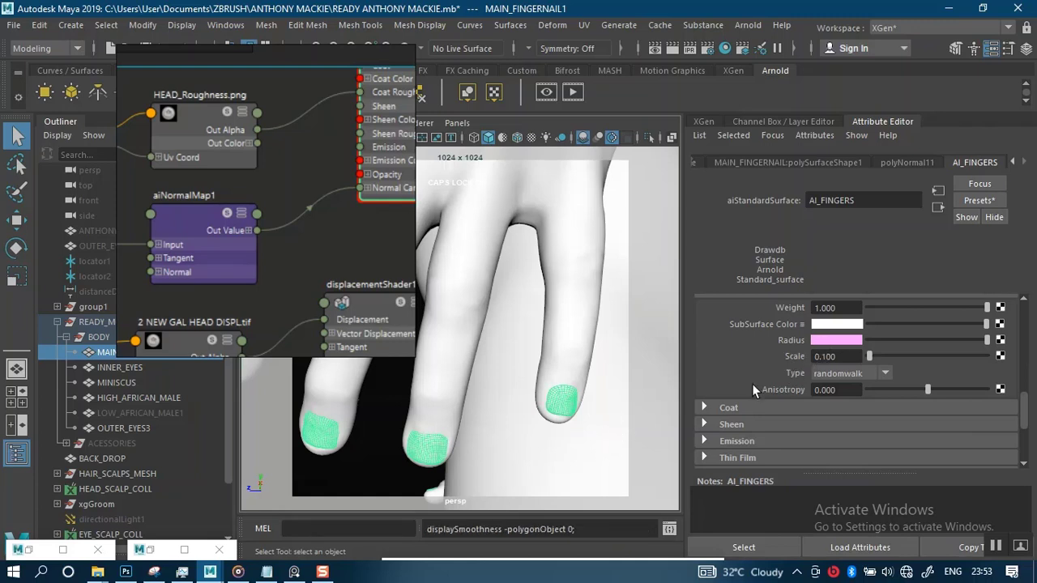
Adjust the subsurface Radius color to a muted tan, with blue 0.25 and green about 0.687, slightly darkened
left_click(836, 341)
left_click(829, 341)
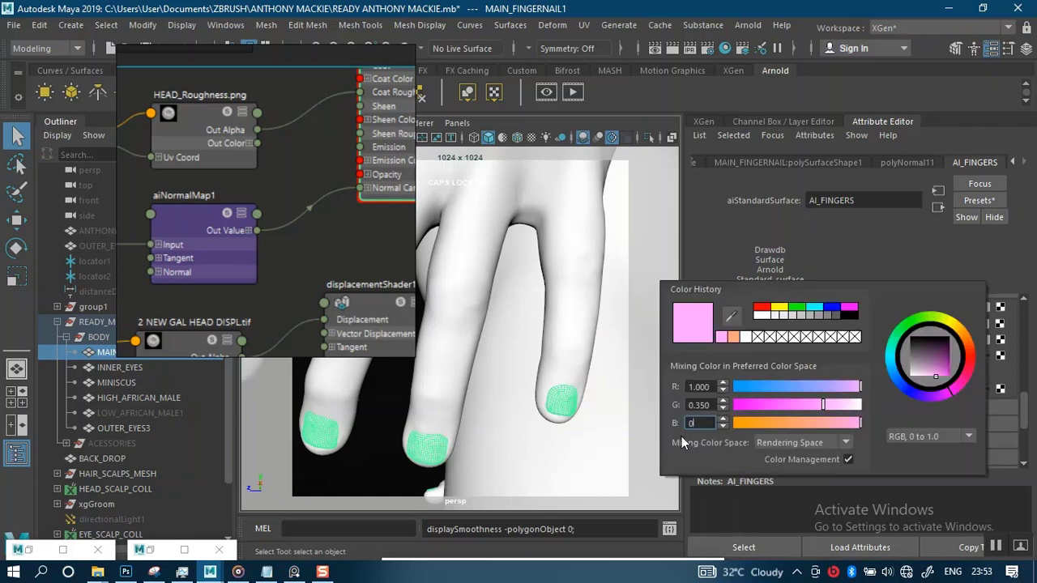
type("0.25")
key("Return")
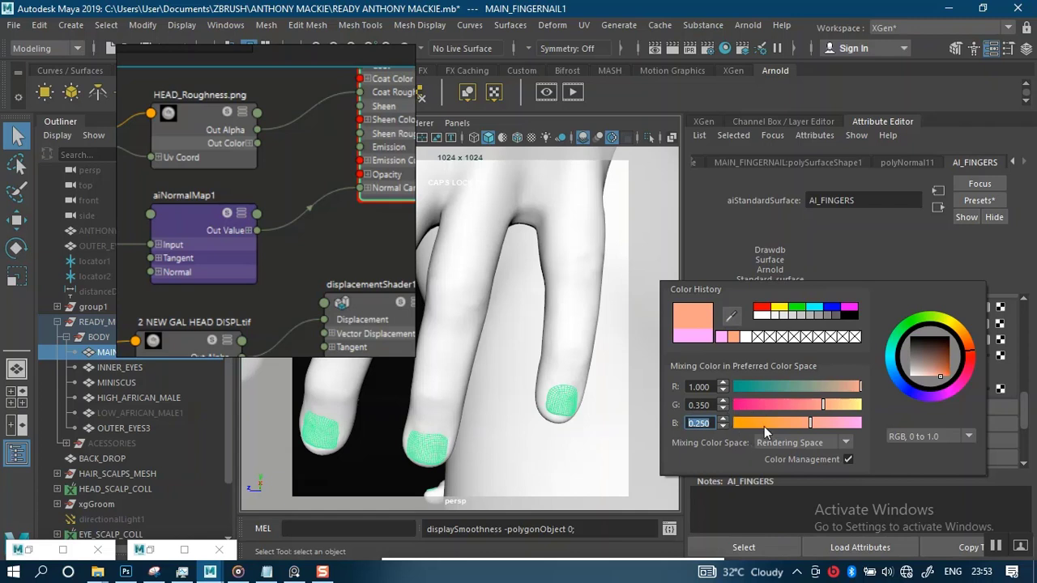
left_click_drag(824, 405, 847, 409)
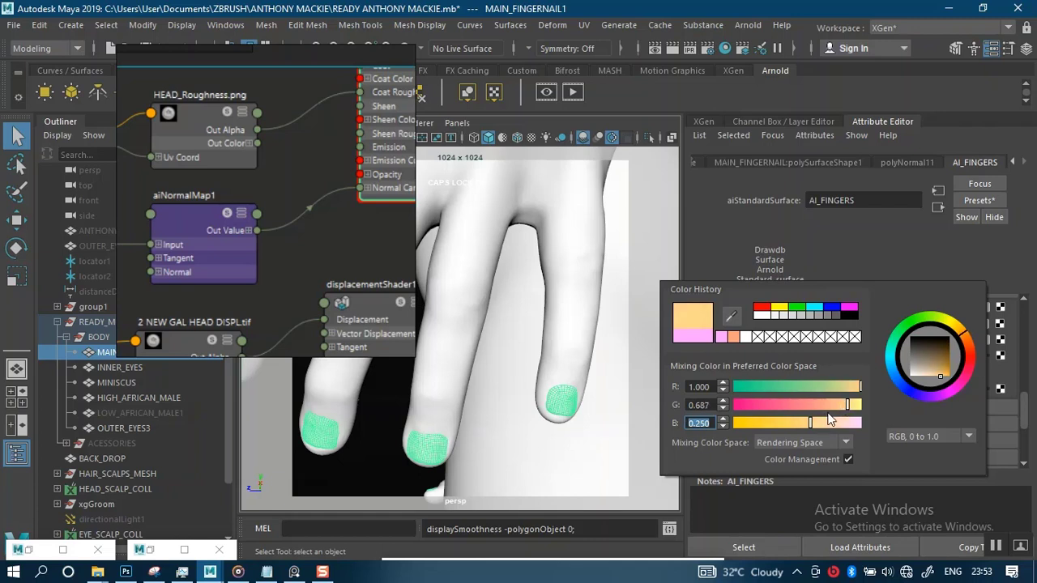
left_click_drag(936, 373, 936, 377)
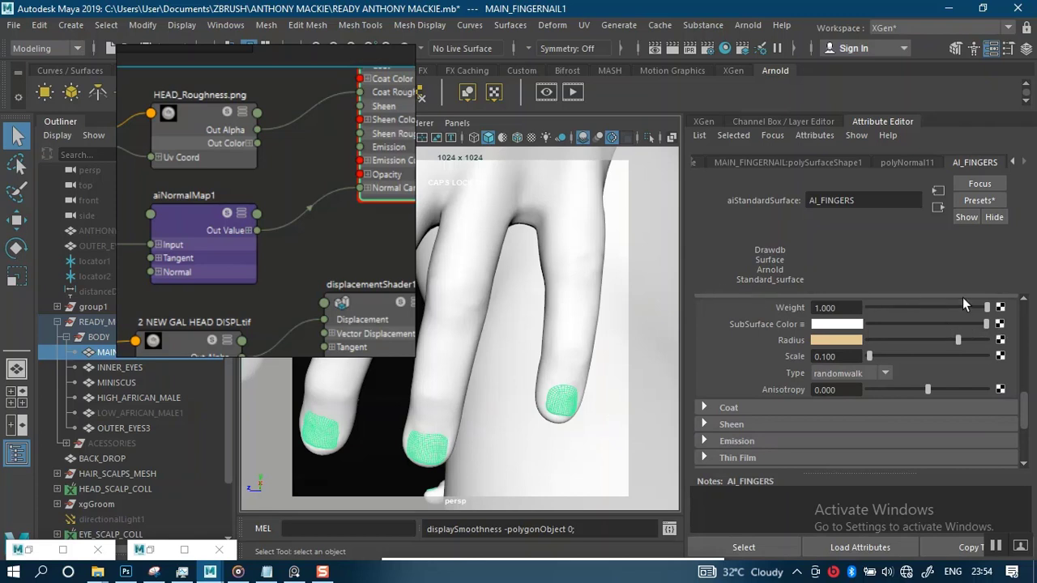
Map a File texture to the AI_FINGERS SubSurface Color and load FINGERS NAILS_Base_Color.png into it
left_click(995, 326)
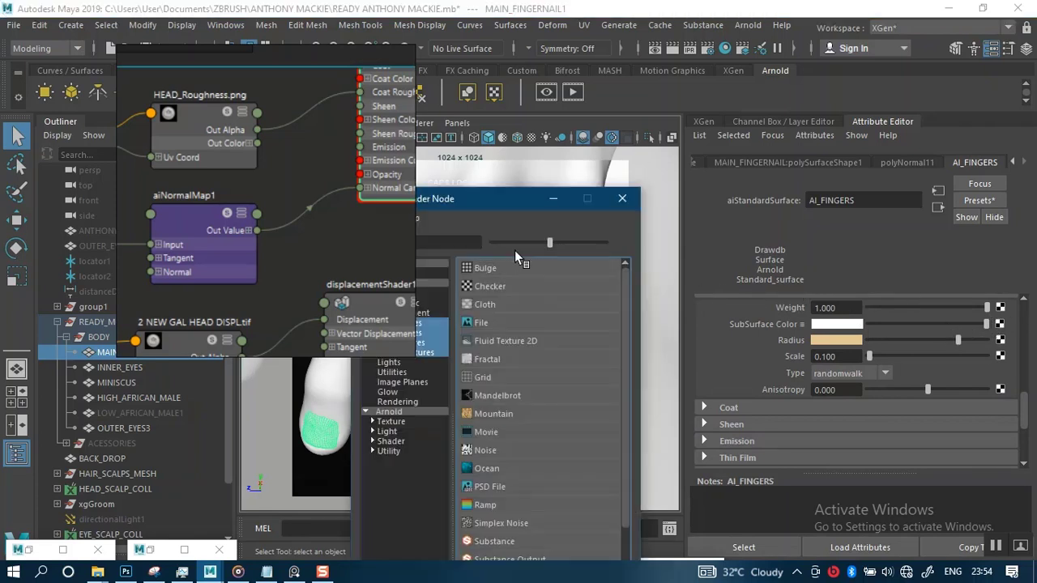
left_click_drag(478, 213, 745, 95)
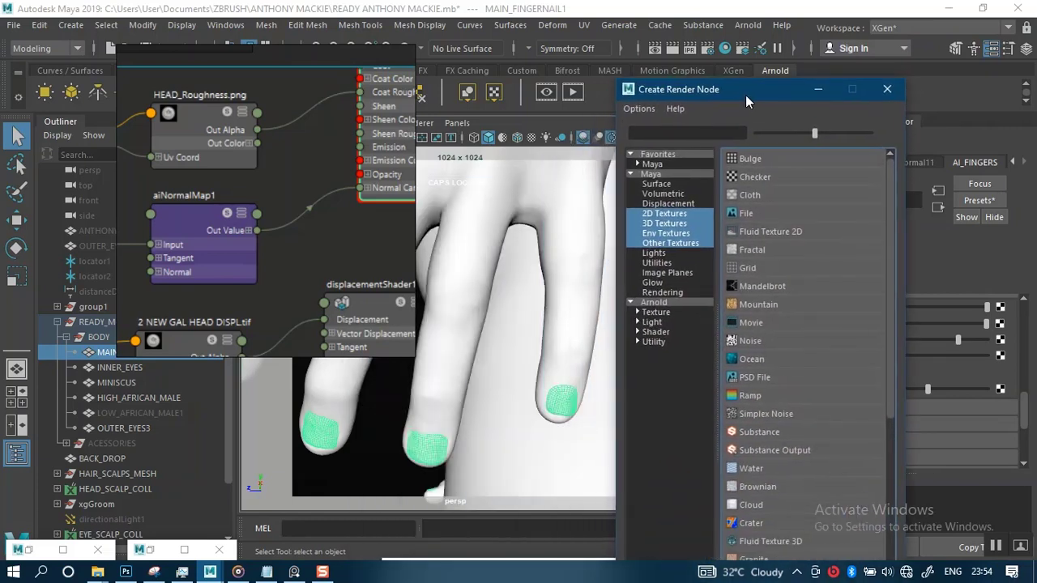
left_click(744, 212)
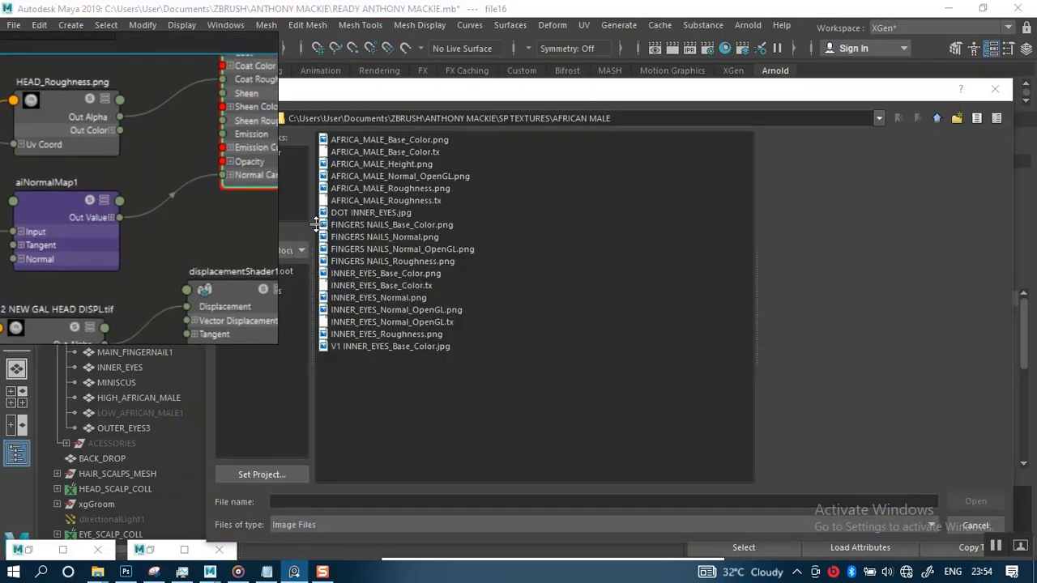
left_click(371, 226)
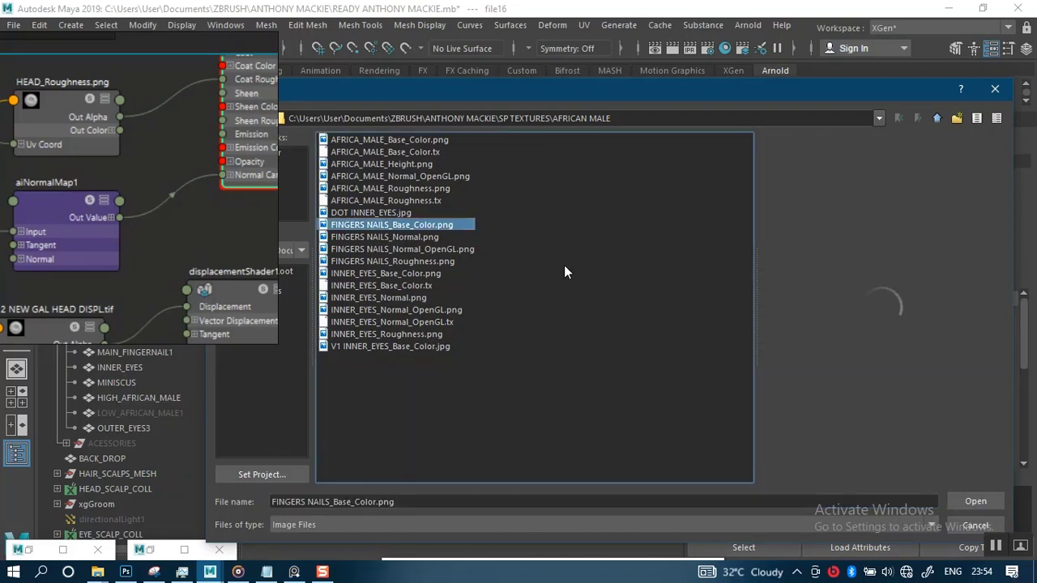
left_click(976, 503)
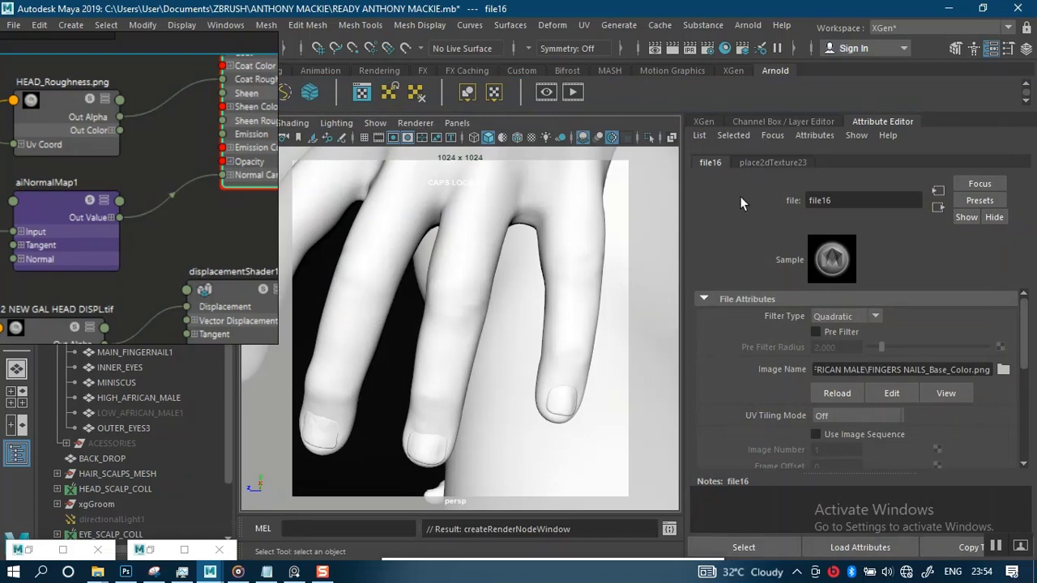
Bring up the Hypershade clear of the other windows and graph the network of the AI_FINGERS material
left_click(150, 552)
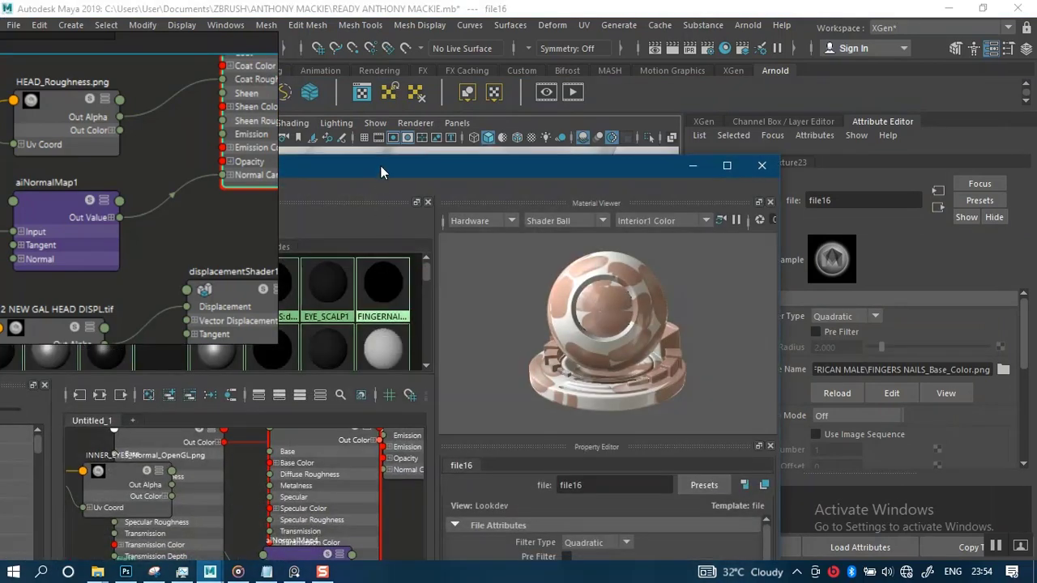
left_click_drag(381, 166, 778, 71)
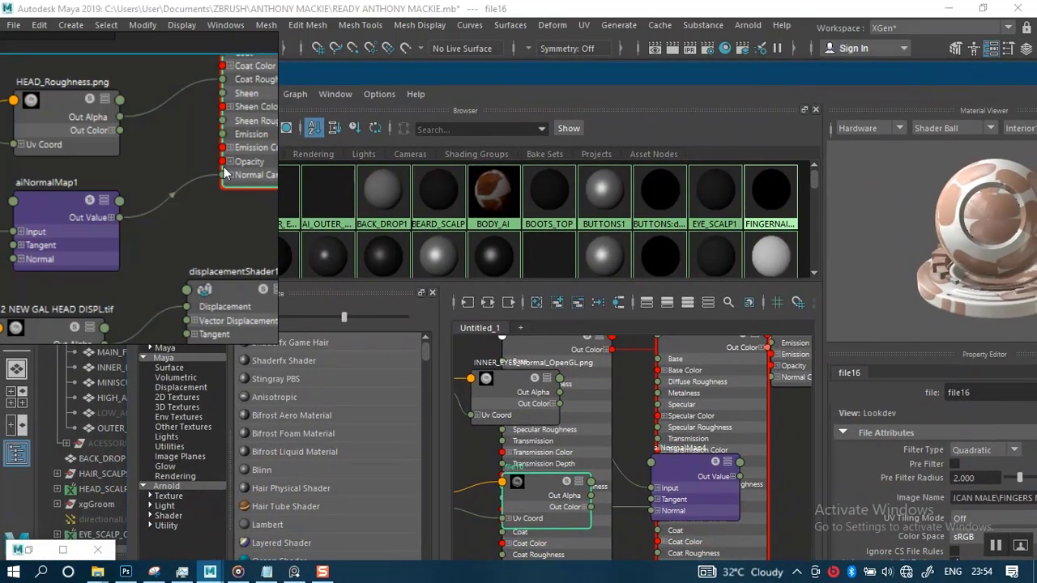
right_click_drag(209, 179, 89, 115)
left_click_drag(324, 79, 431, 65)
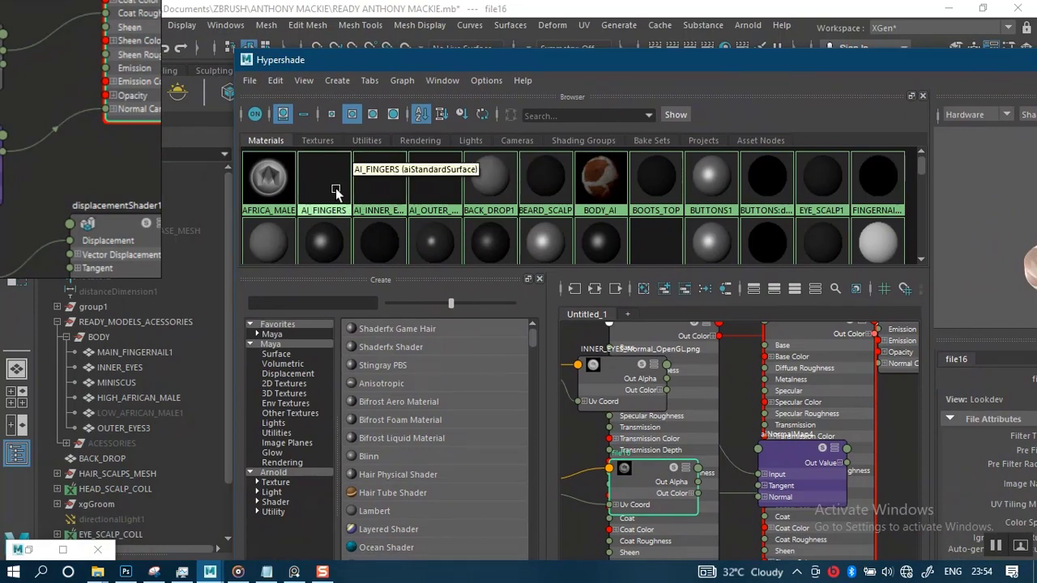
right_click_drag(326, 188, 376, 248)
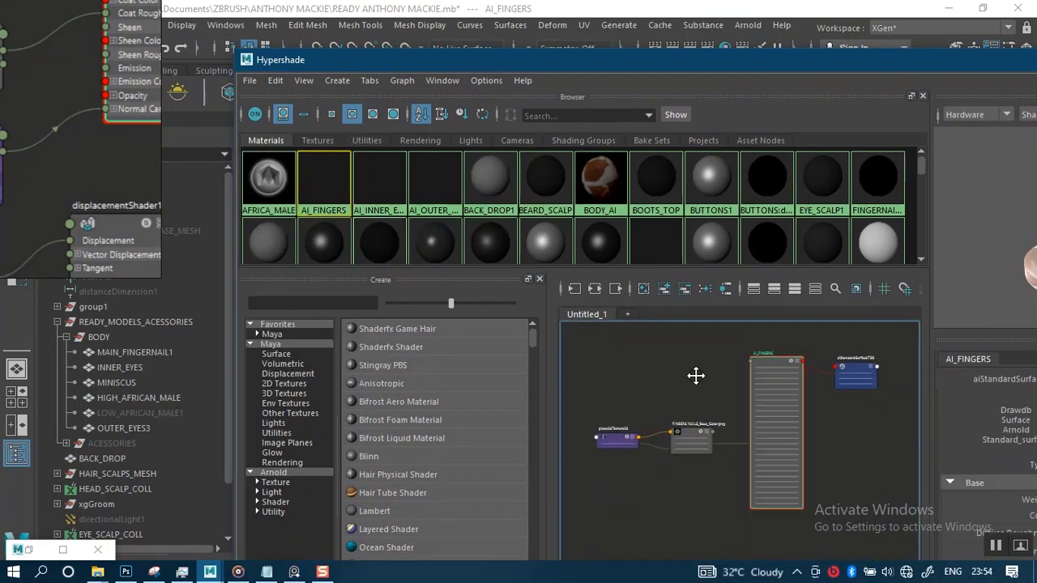
Bring FINGERS NAILS_Normal_OpenGL.png from the AFRICAN MALE folder into the AI_FINGERS graph as a file texture node
left_click_drag(611, 60, 521, 31)
scroll(647, 460, "up", 3)
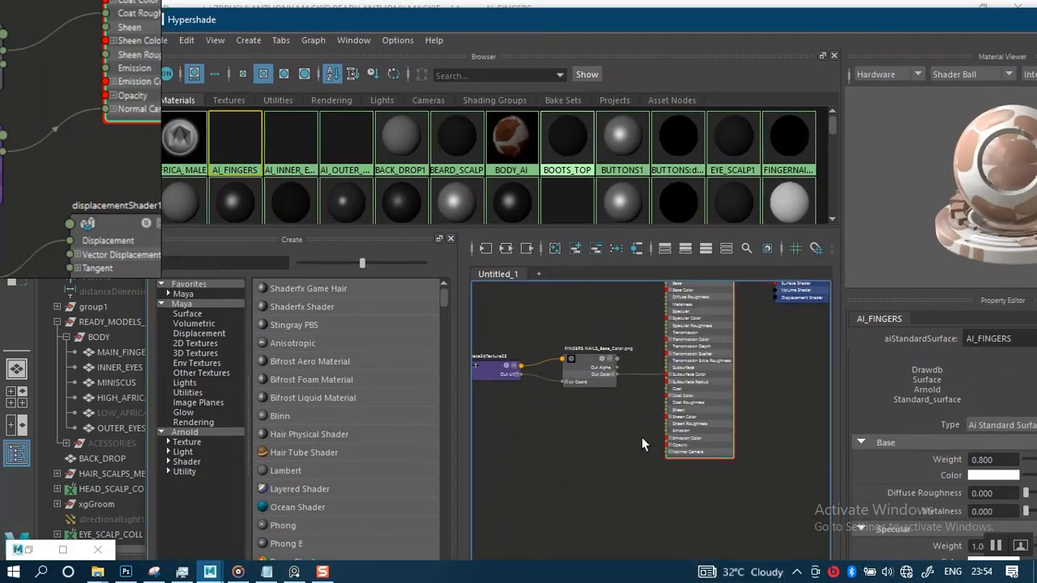
middle_click_drag(632, 449, 705, 456, "alt")
mouse_move(706, 456)
right_mouse_down("alt")
mouse_move(718, 489)
mouse_move(733, 491)
right_mouse_up("alt")
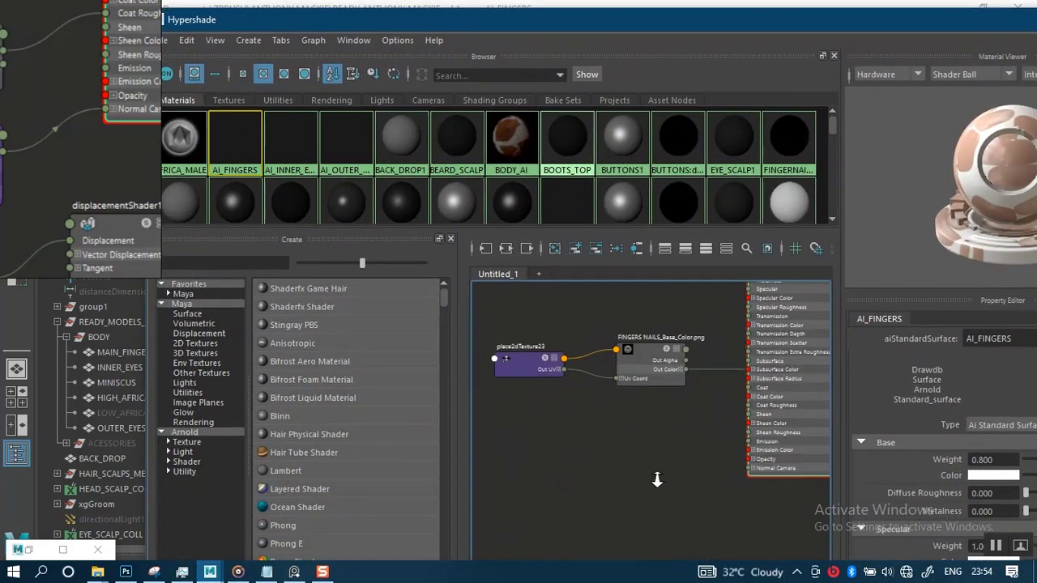
right_click_drag(657, 479, 730, 492, "alt")
mouse_move(698, 470)
middle_mouse_down("alt")
mouse_move(688, 464)
mouse_move(706, 460)
middle_mouse_up("alt")
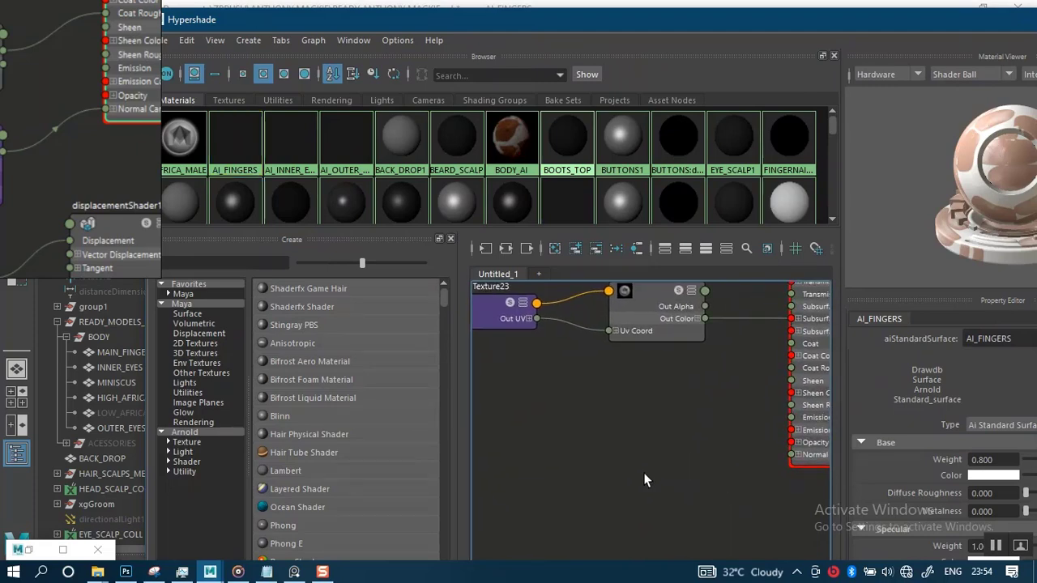
mouse_move(97, 572)
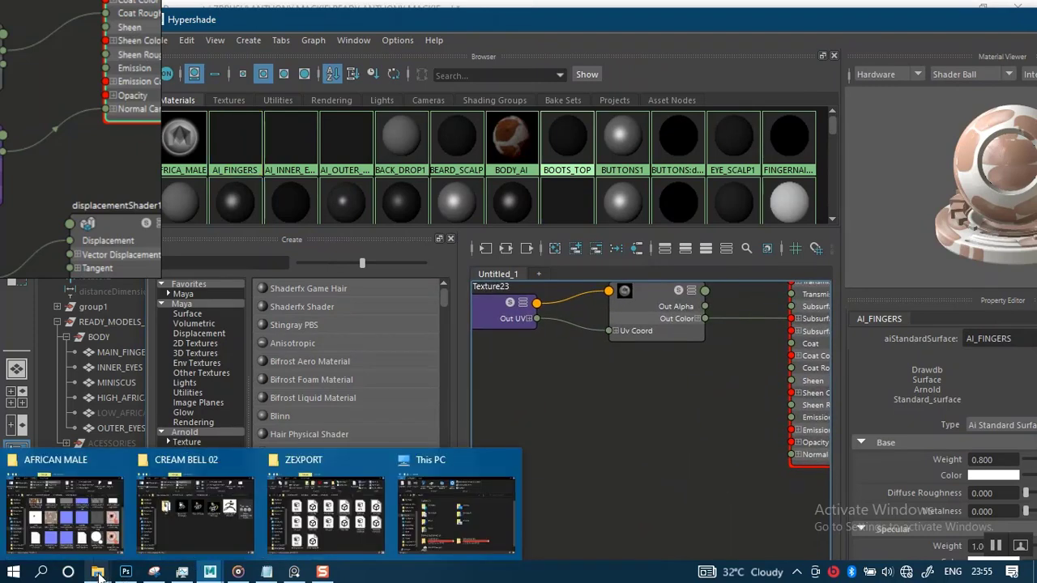
left_click(117, 537)
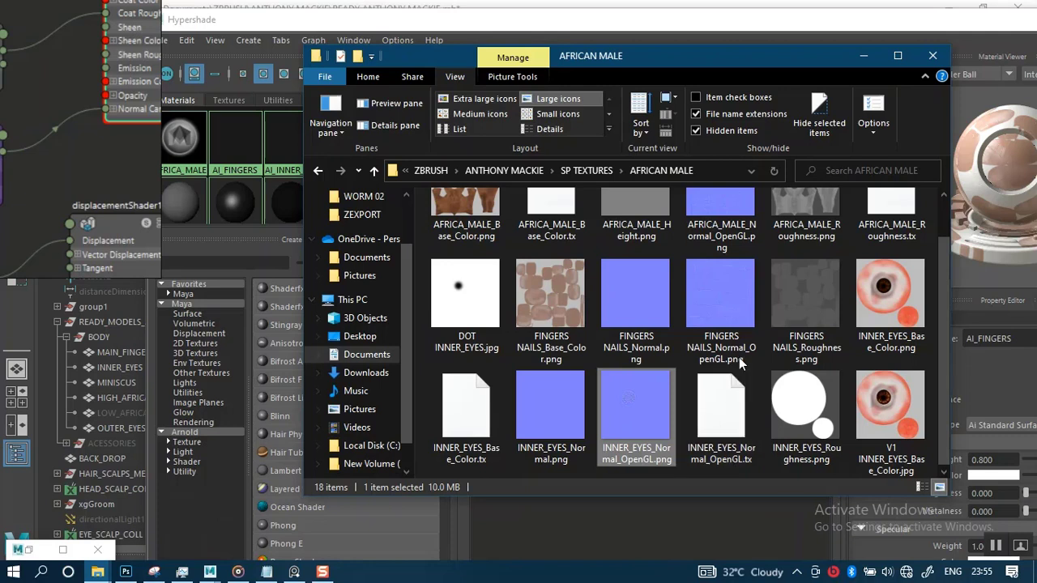
left_click(730, 331)
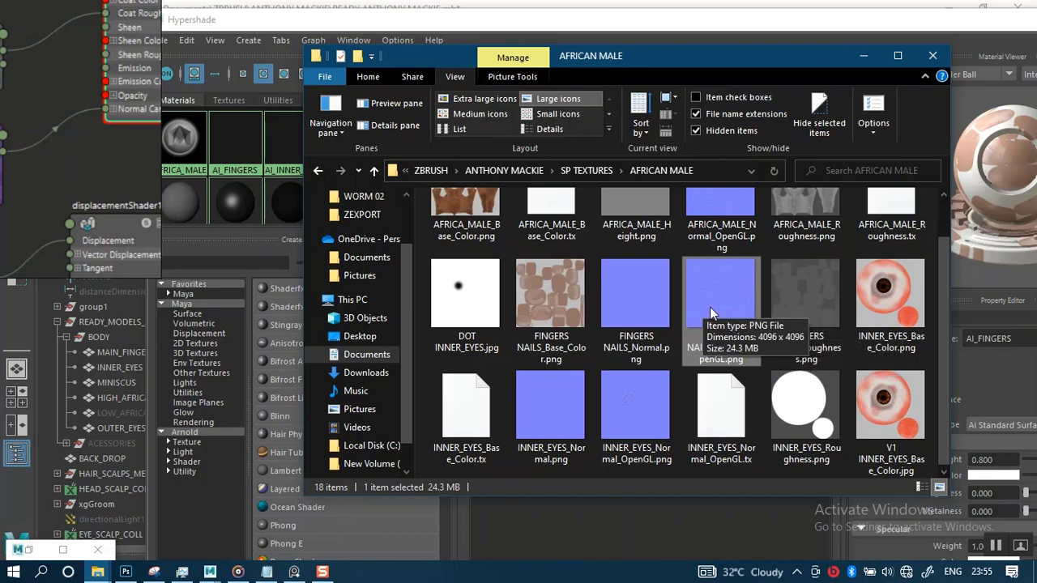
left_click_drag(710, 309, 637, 516)
left_click(580, 527)
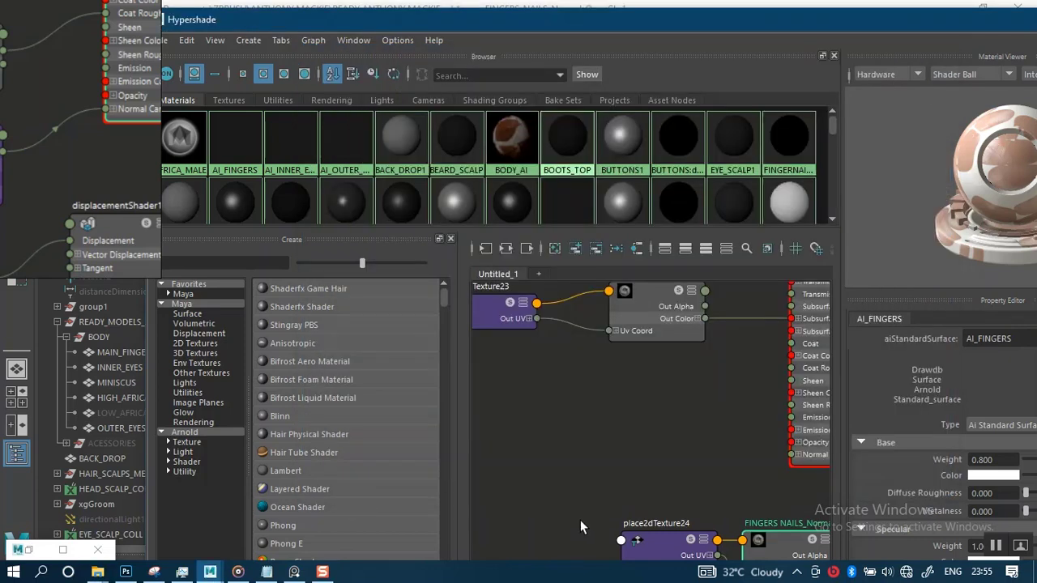
Set the Color Space of the FINGERS NAILS_Normal_OpenGL.png texture to Raw
scroll(688, 489, "down", 1)
middle_click_drag(677, 421, 645, 359, "alt")
left_click_drag(739, 479, 752, 484)
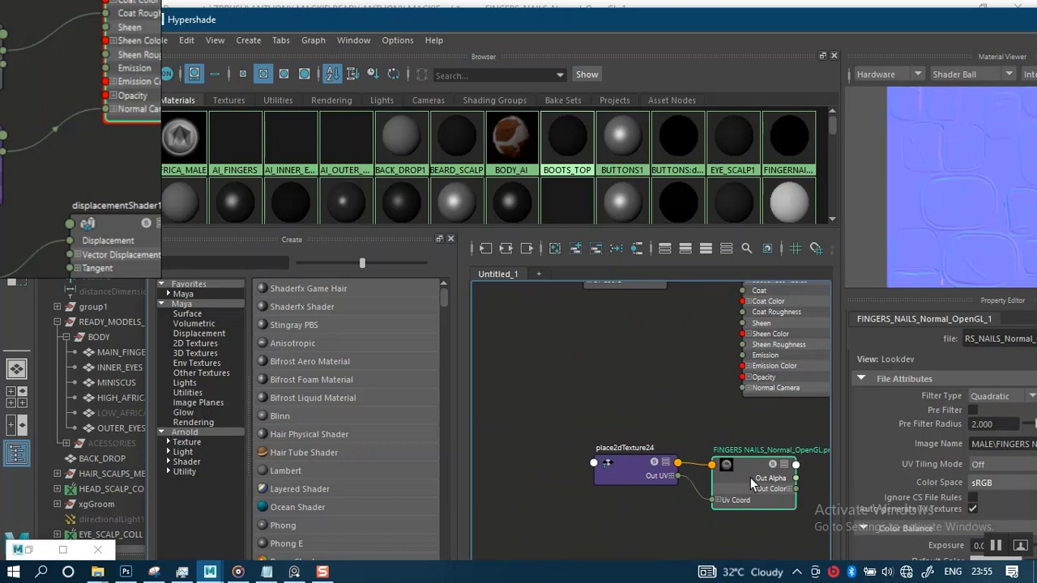
left_click(986, 483)
left_click(890, 330)
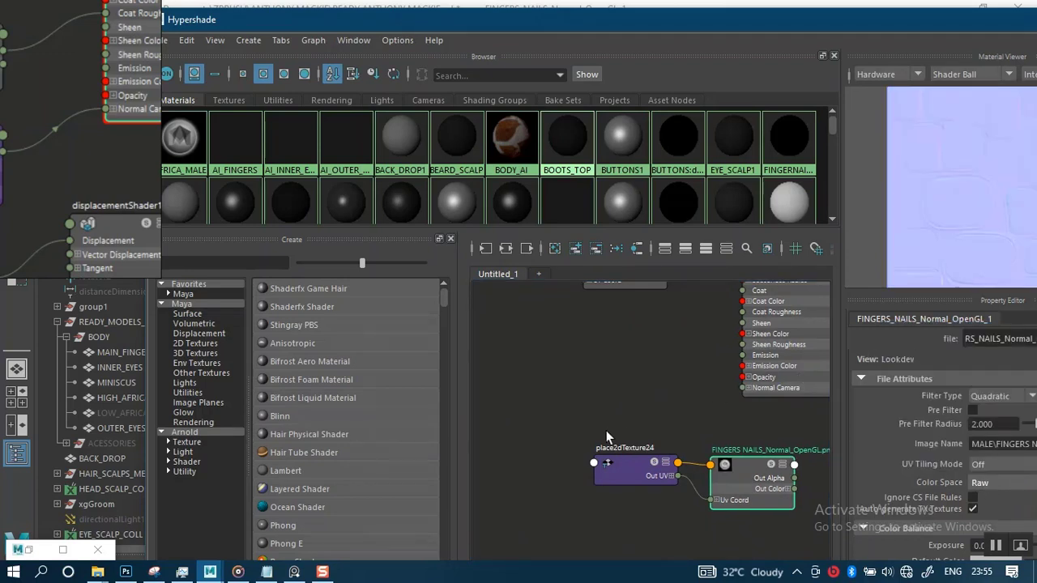
Reposition the FINGERS NAILS_Normal_OpenGL.png nodes and add an aiNormalMap node between that texture and the AI_FINGERS material
left_click_drag(743, 493, 509, 439)
middle_click_drag(611, 444, 653, 472, "alt")
right_click_drag(637, 442, 648, 461, "alt")
left_click(659, 478)
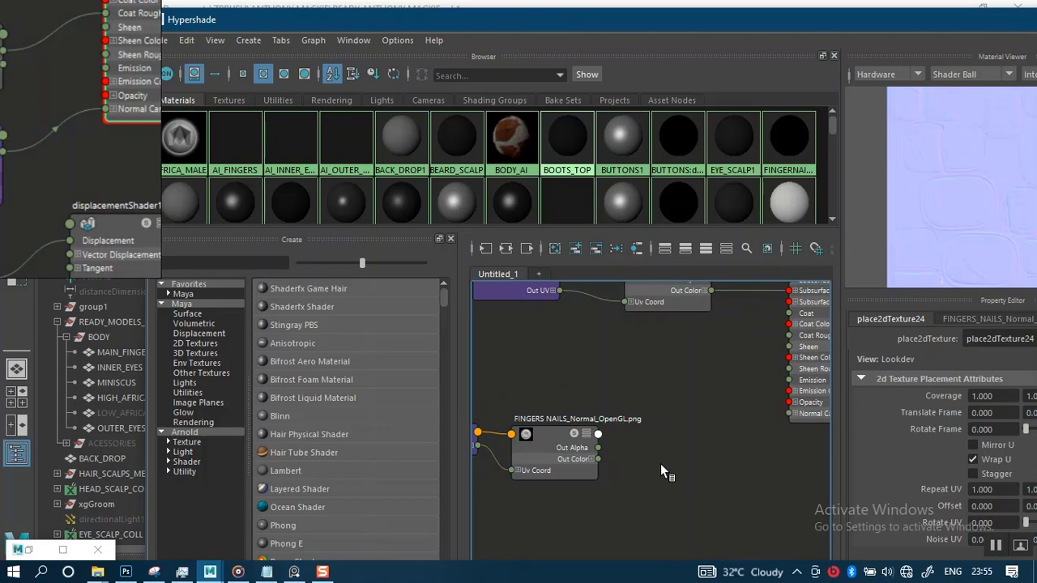
key("Tab")
type("AI")
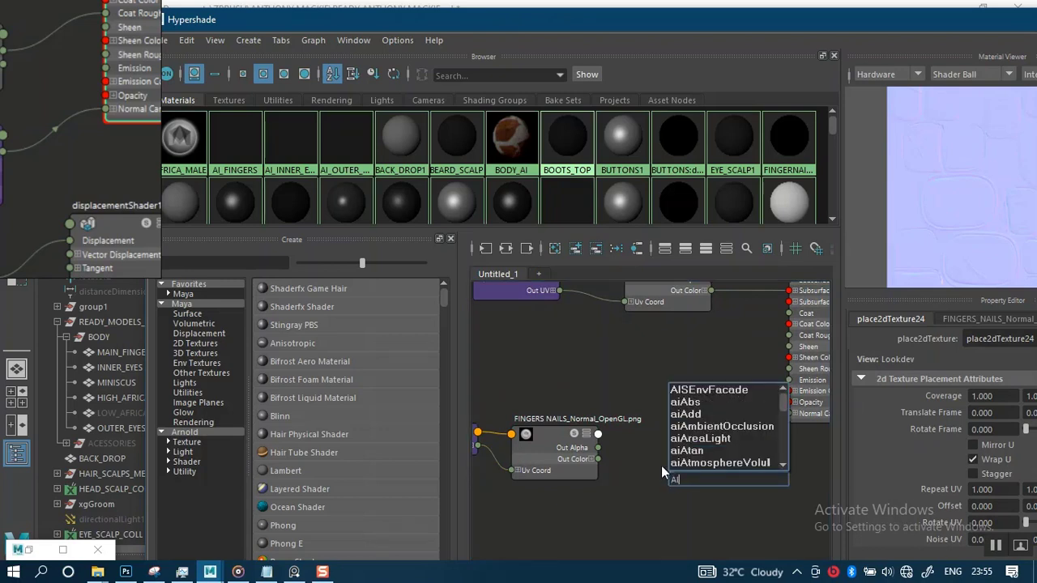
type("NOR")
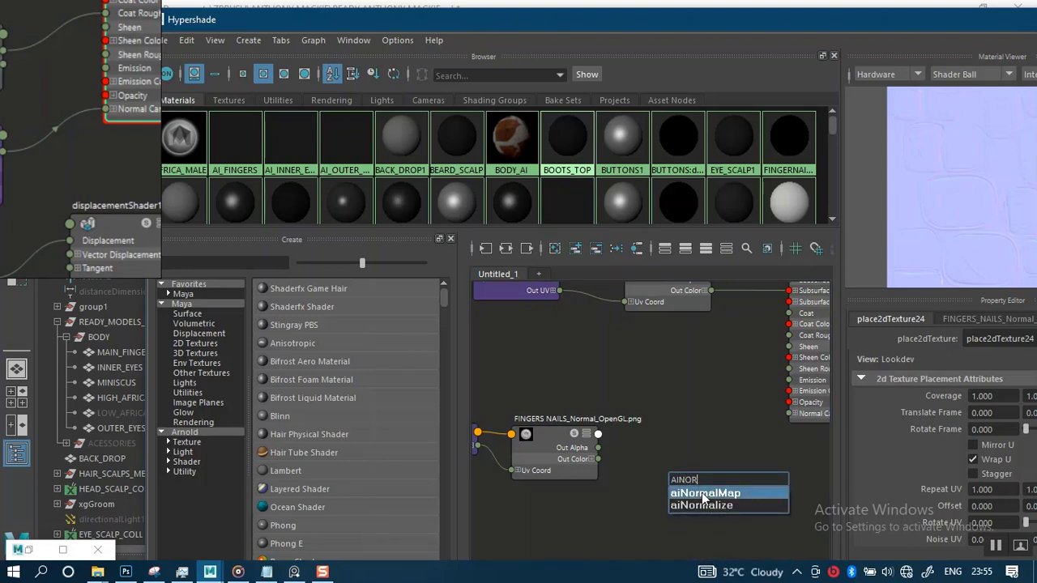
left_click(700, 493)
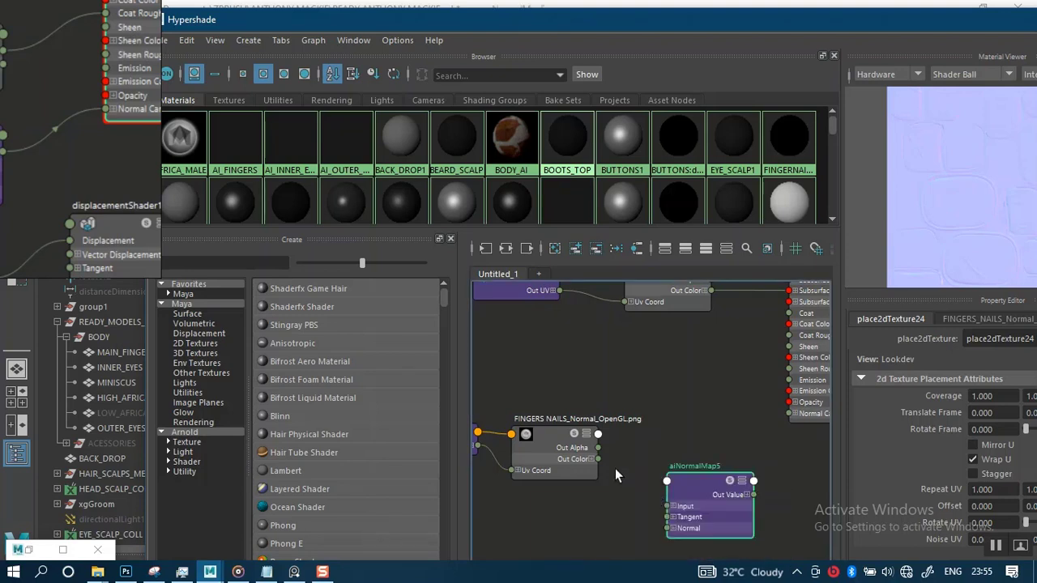
Route the normal texture's Out Color through the aiNormalMap node into AI_FINGERS Normal Camera, and set the map's Strength to 3
left_click_drag(599, 459, 669, 507)
left_click_drag(753, 501, 790, 414)
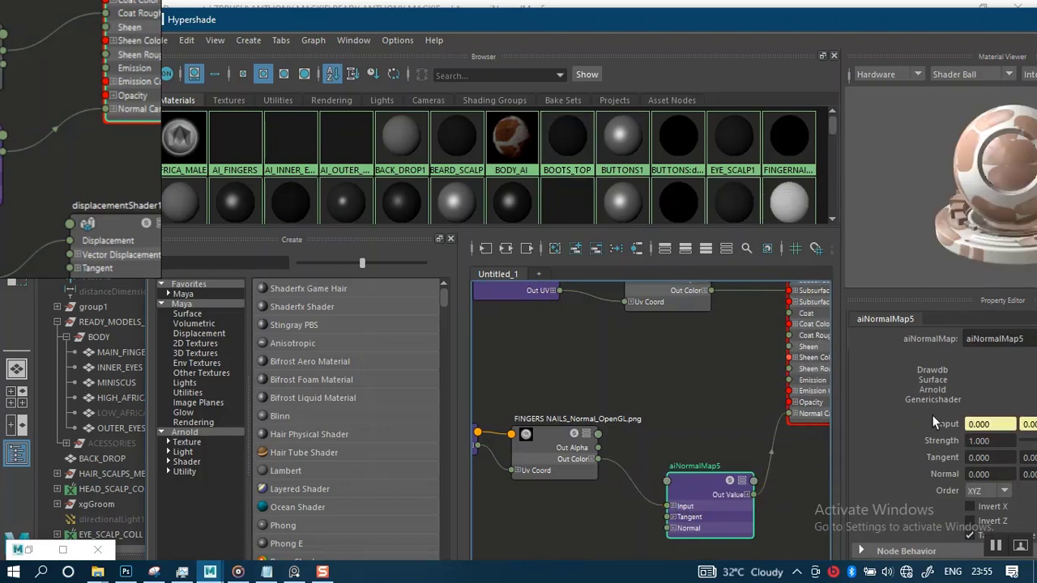
left_click_drag(999, 443, 960, 447)
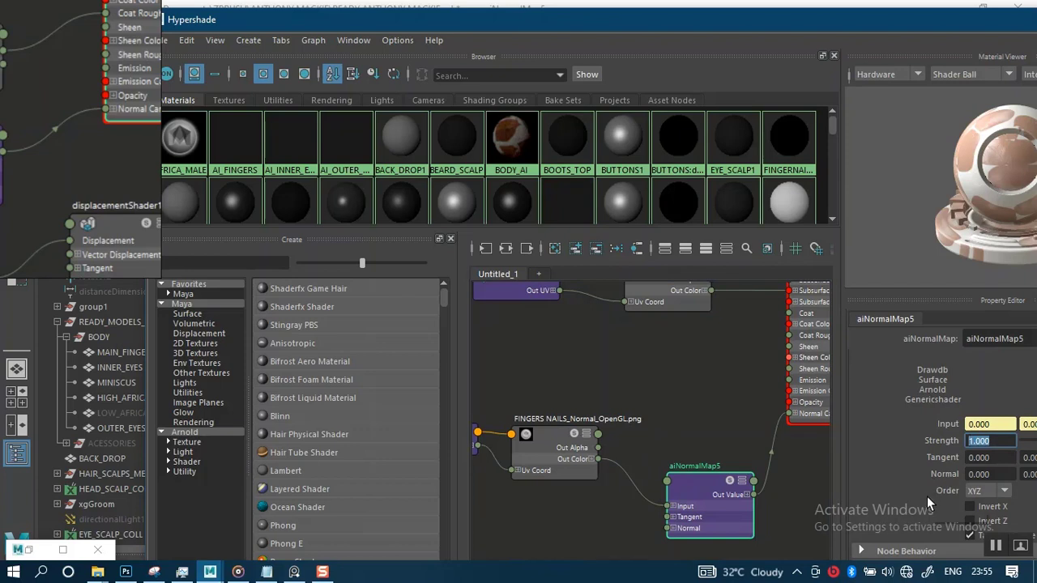
type("3")
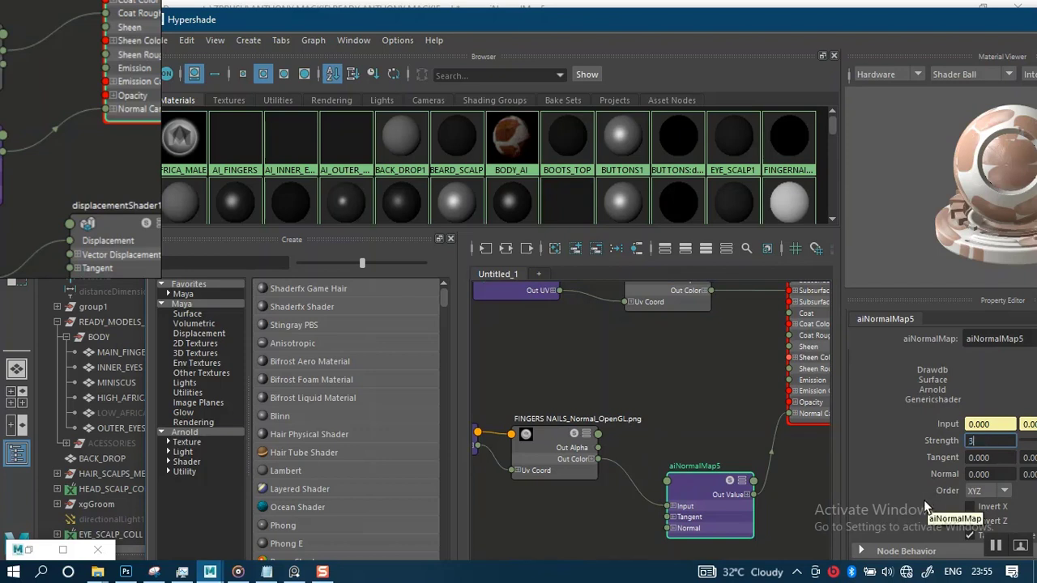
key("Return")
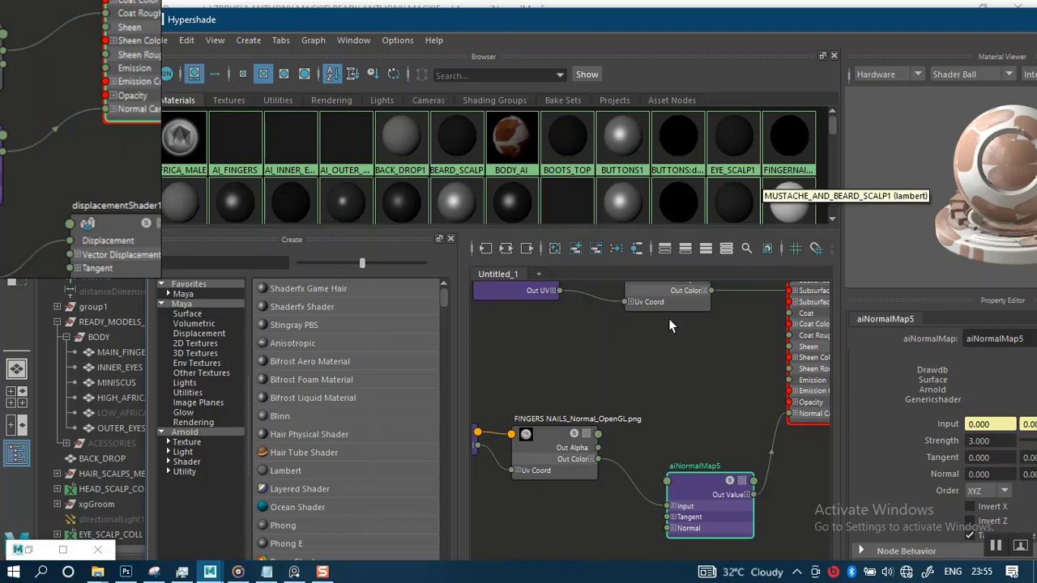
Bring FINGERS NAILS_Roughness.png from the AFRICAN MALE folder into the AI_FINGERS graph as a file texture node
middle_click_drag(602, 370, 559, 441, "alt")
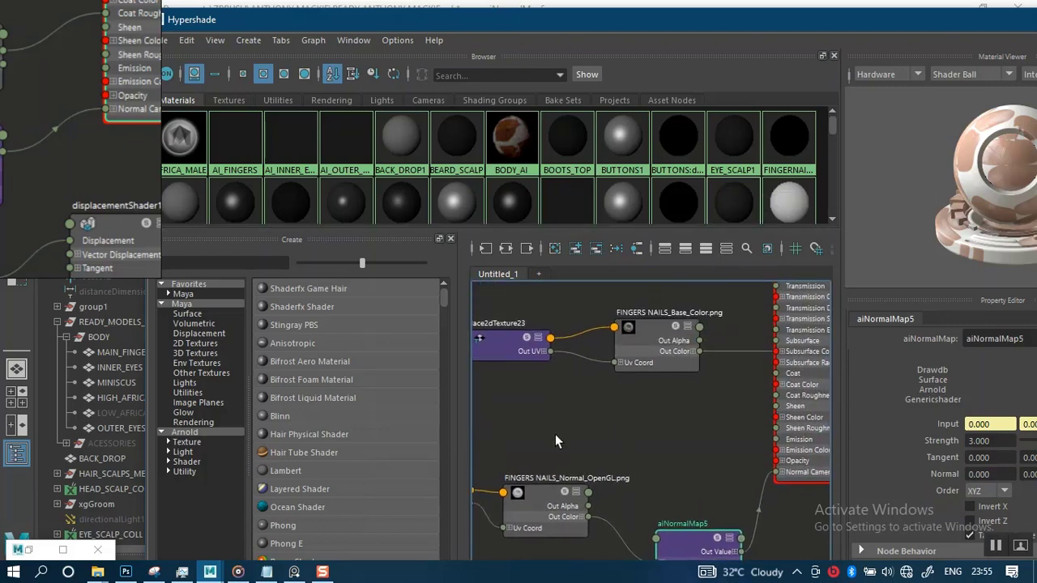
left_click(36, 559)
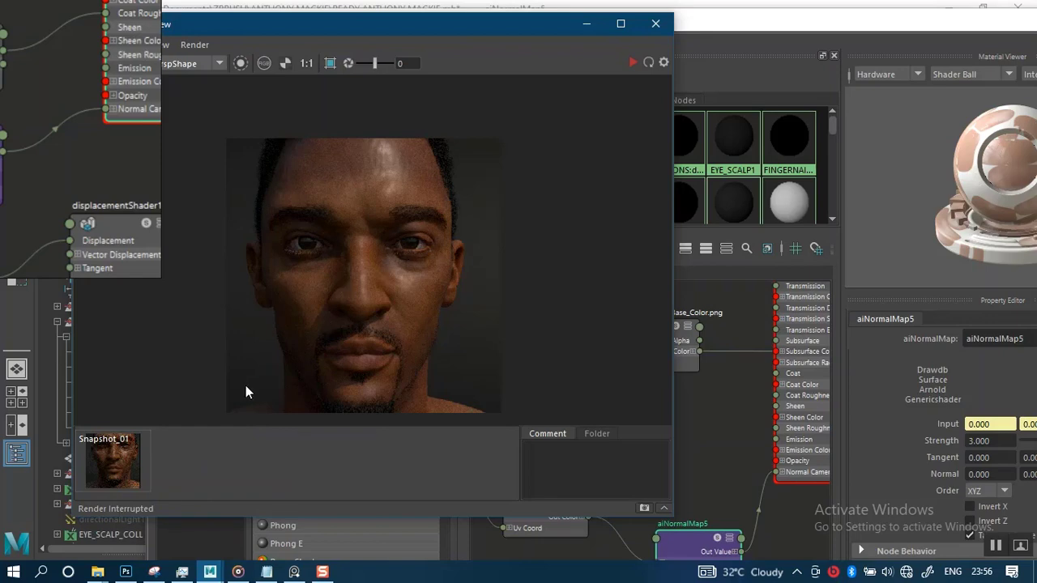
mouse_move(93, 575)
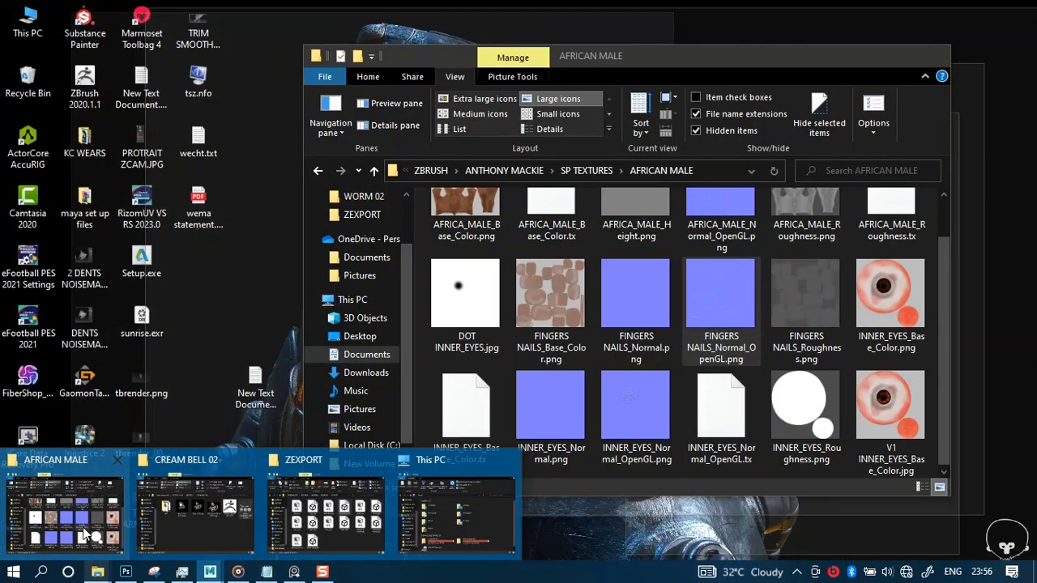
left_click(85, 533)
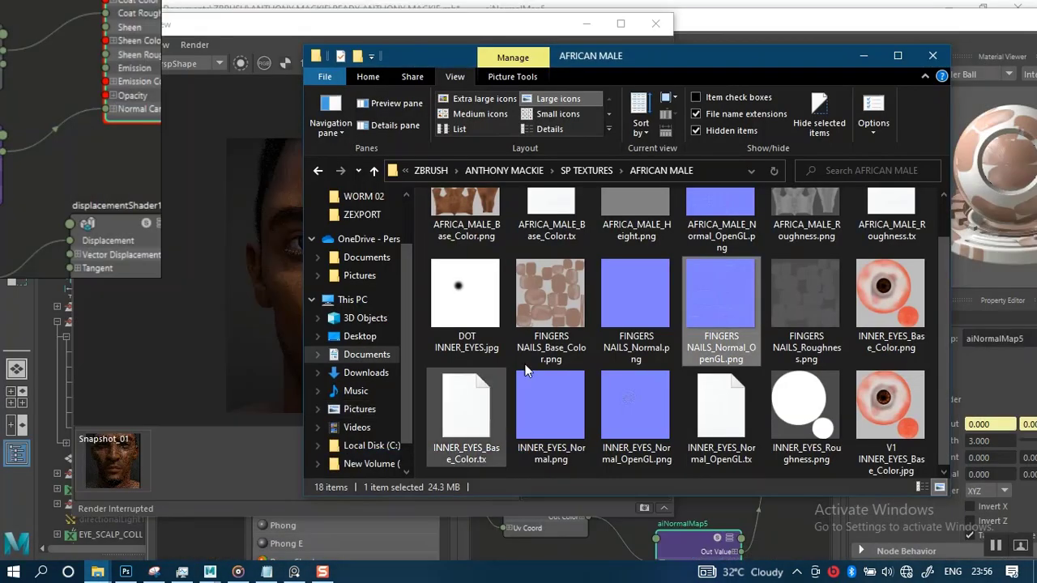
left_click(799, 308)
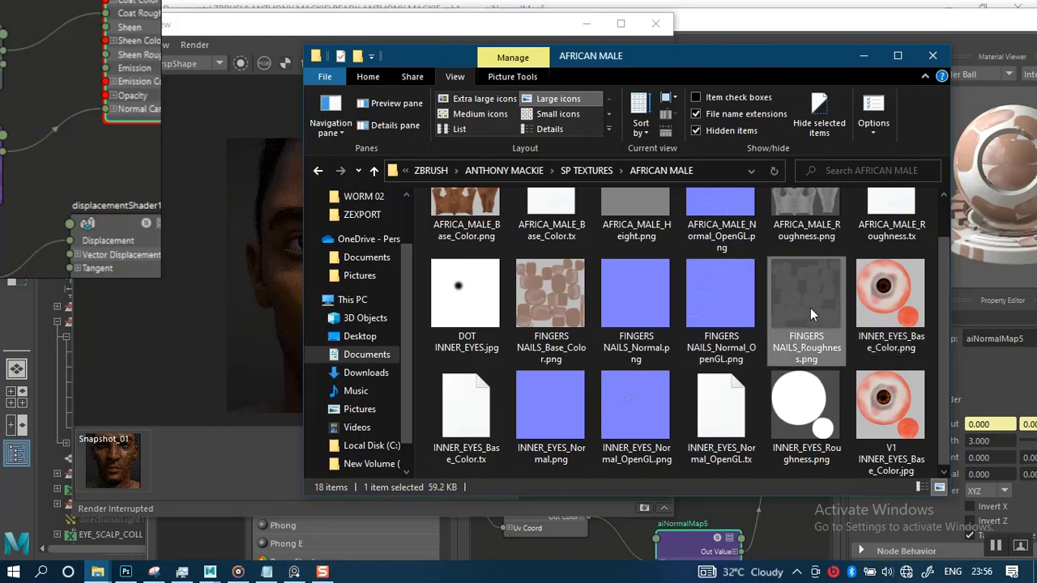
left_click_drag(812, 317, 774, 523)
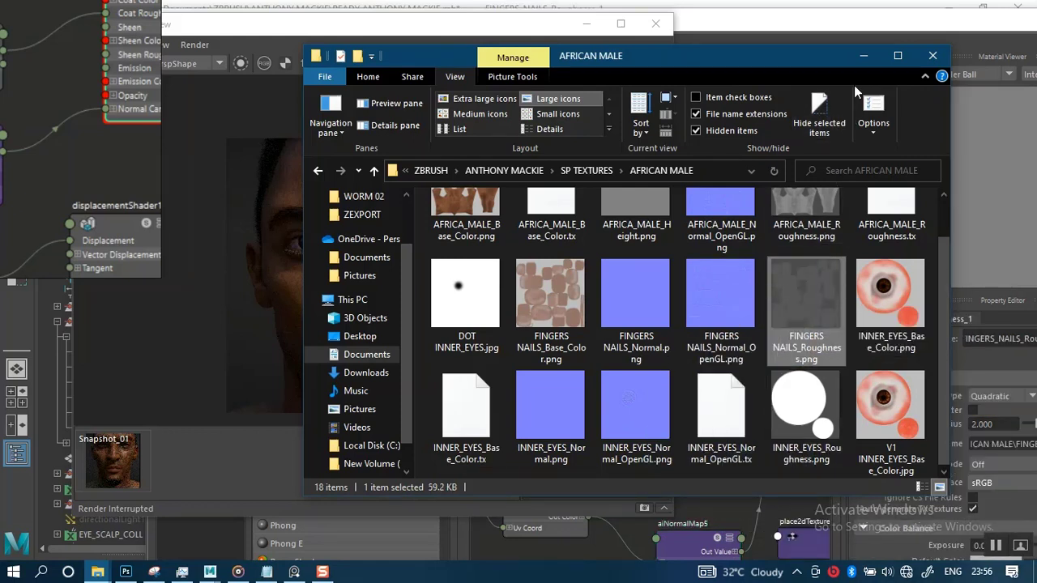
left_click(864, 55)
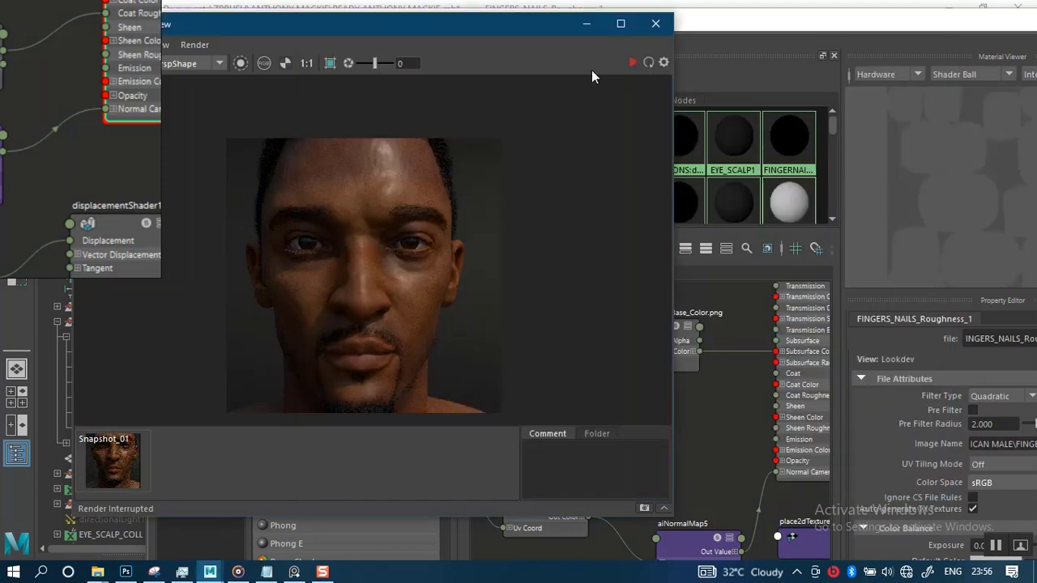
left_click(587, 24)
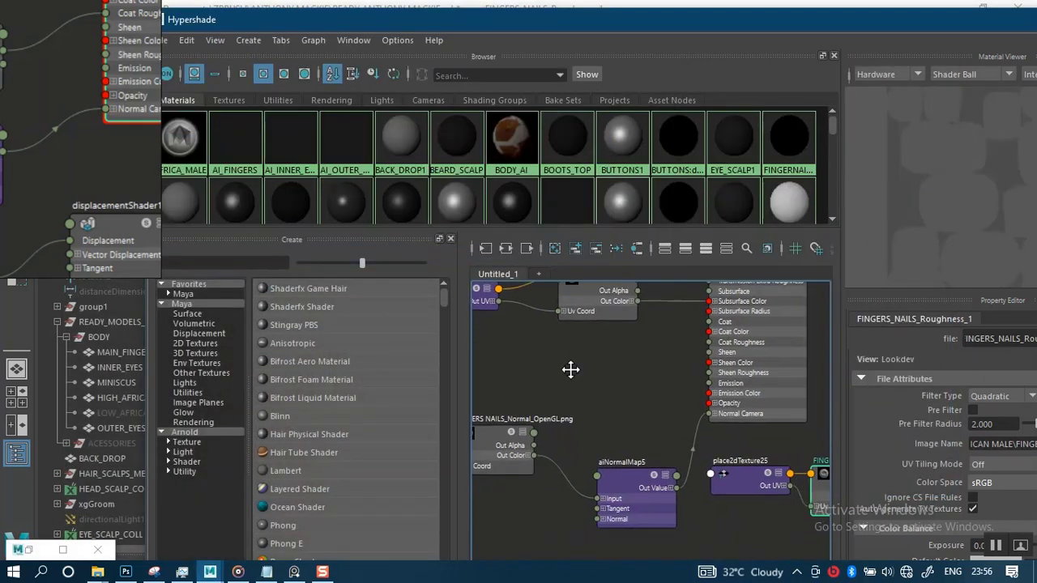
Place the roughness texture and its place2dTexture node between the base color and normal map branches of the graph
right_click_drag(686, 430, 608, 324, "alt")
middle_click_drag(633, 396, 705, 378, "alt")
right_click_drag(685, 405, 543, 392, "alt")
left_click_drag(507, 369, 591, 452)
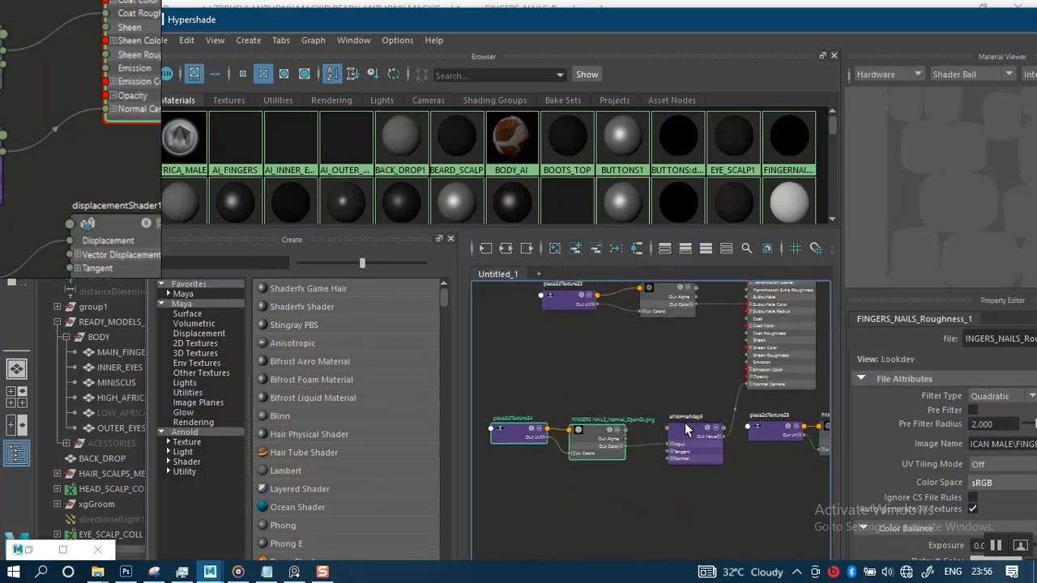
middle_click_drag(802, 427, 691, 444, "alt")
left_click_drag(670, 429, 529, 376)
middle_click_drag(693, 399, 843, 434, "alt")
scroll(709, 456, "up", 1)
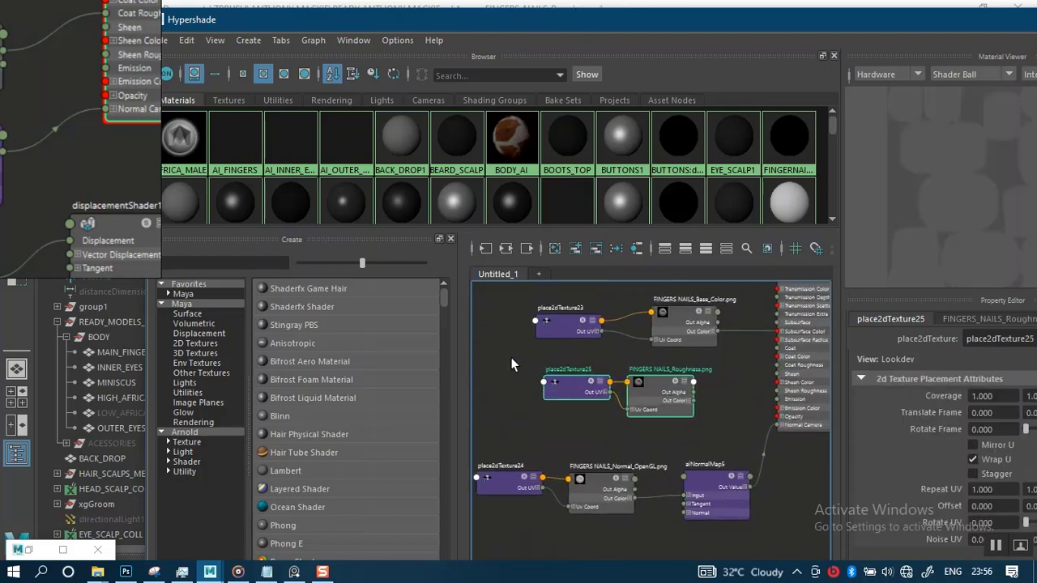
left_click_drag(654, 403, 594, 403)
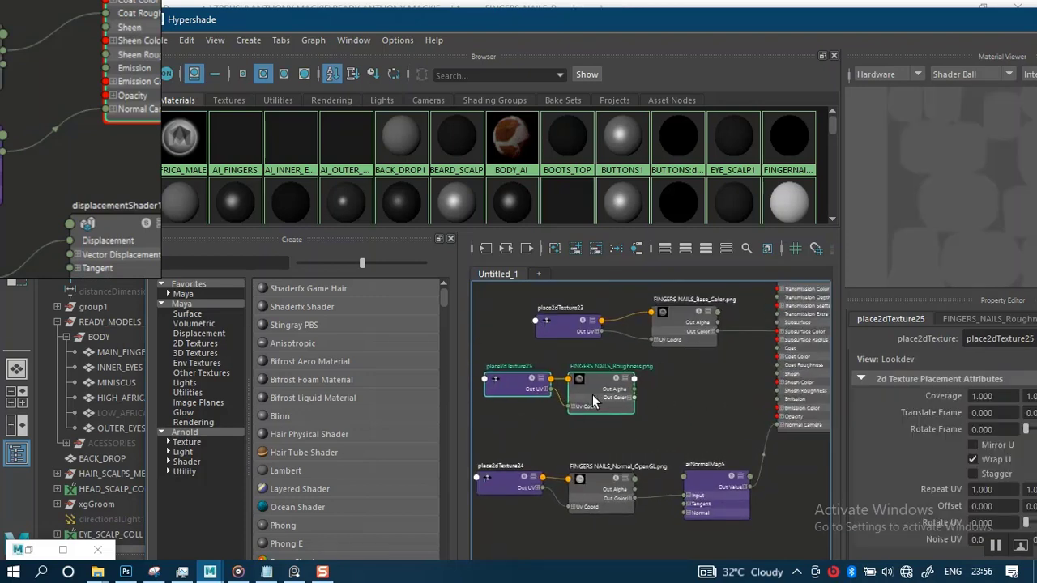
scroll(595, 409, "up", 3)
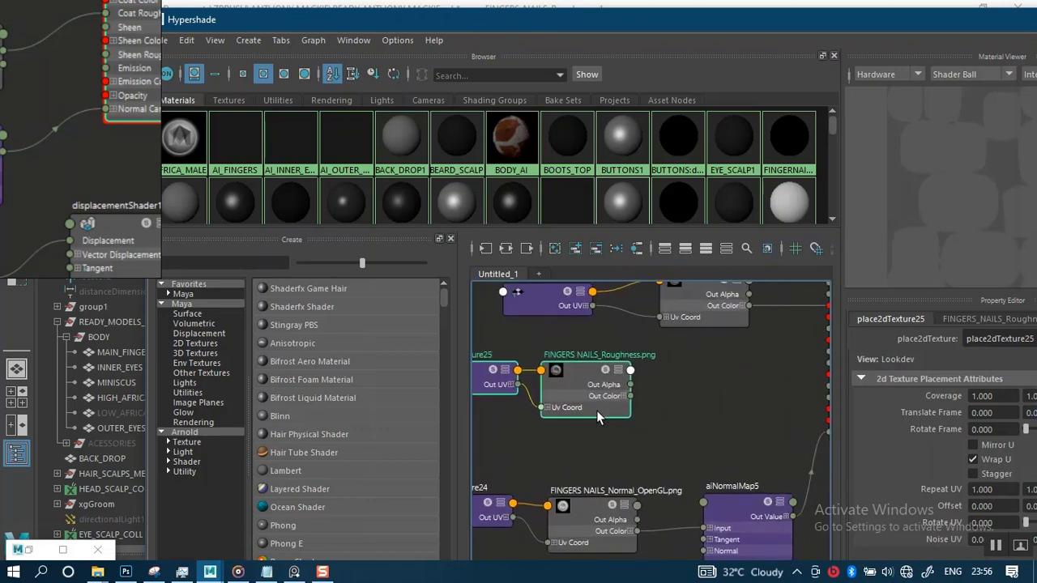
Move the roughness texture and its place2dTexture node above the base color branch, leaving room before the AI_FINGERS node
right_click_drag(668, 405, 686, 511, "alt")
middle_click_drag(638, 420, 672, 472, "alt")
right_click_drag(672, 472, 552, 286, "alt")
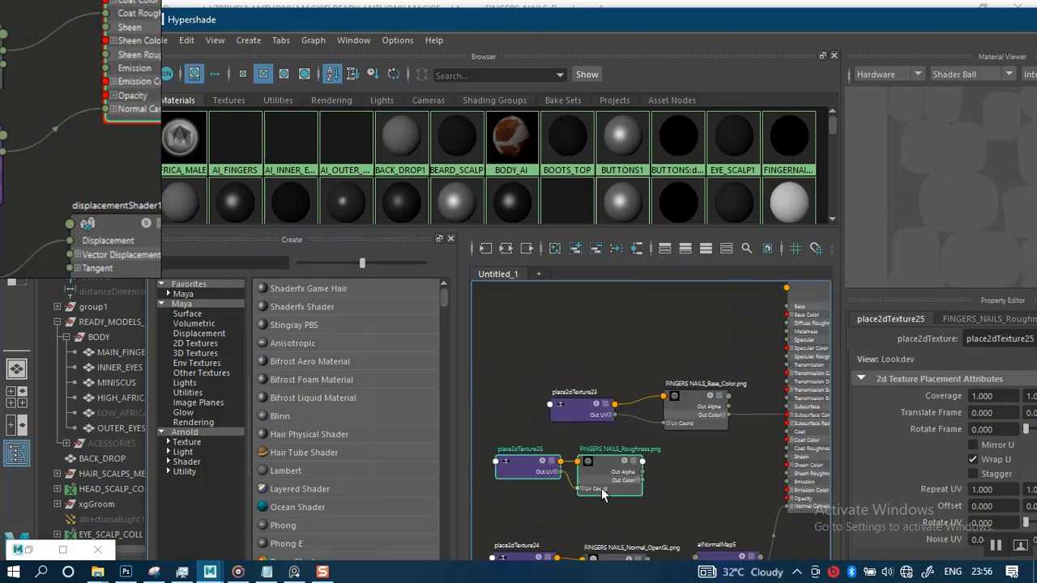
left_click_drag(602, 495, 615, 354)
middle_click_drag(686, 363, 607, 384, "alt")
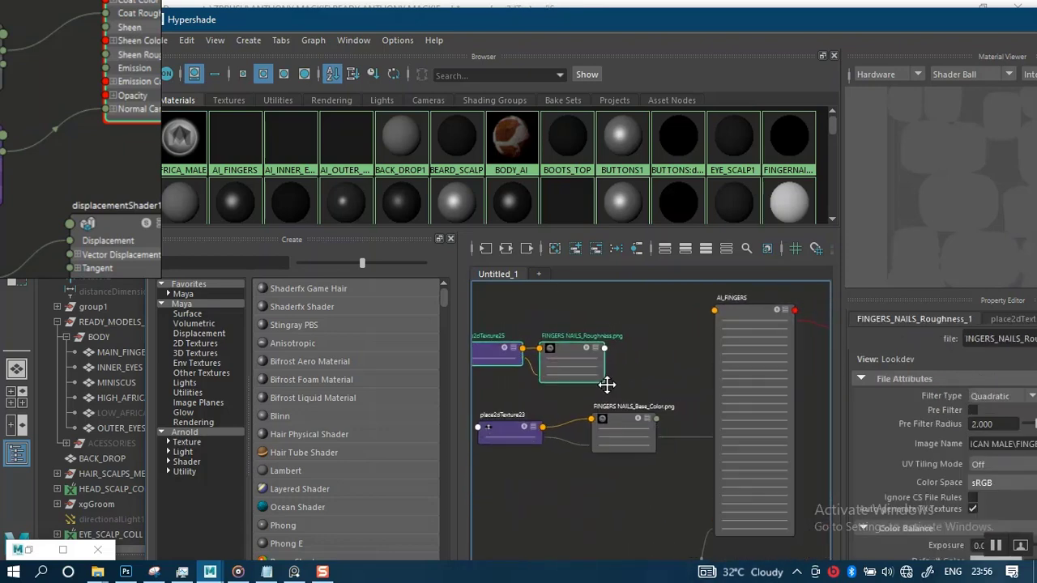
right_click_drag(607, 384, 714, 498, "alt")
middle_click_drag(644, 393, 669, 413, "alt")
right_click_drag(677, 383, 684, 480, "alt")
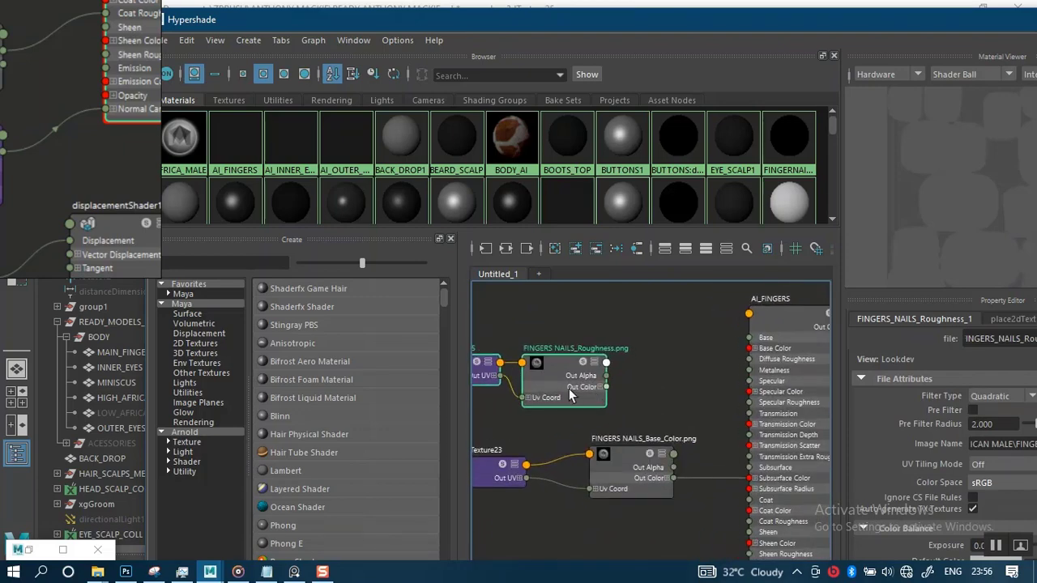
left_click_drag(570, 394, 511, 393)
Add an aiColorCorrect node and place it above the base color texture, between the roughness texture and AI_FINGERS
left_click(612, 394)
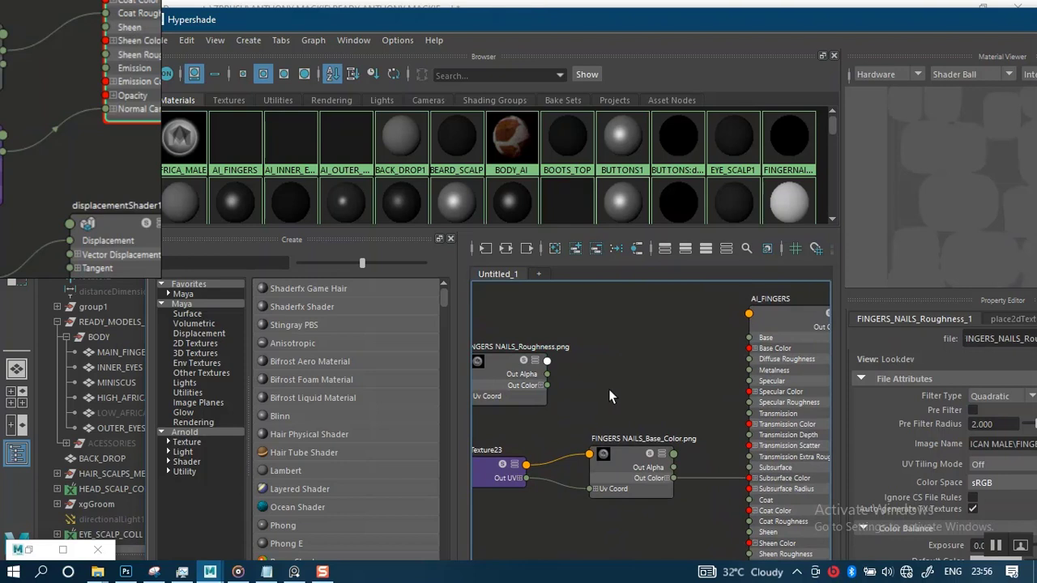
key("Tab")
type("ai")
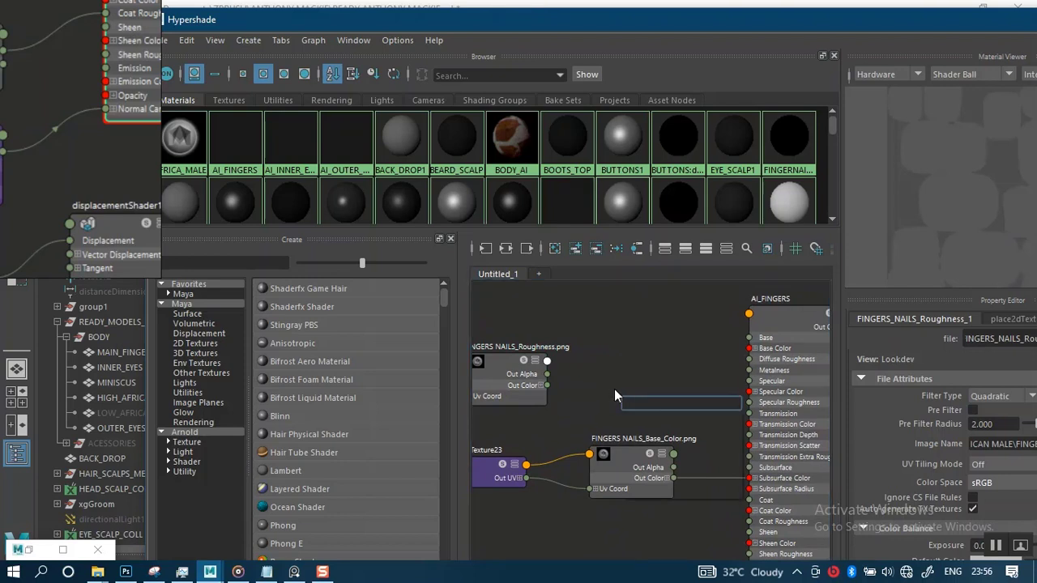
type("co")
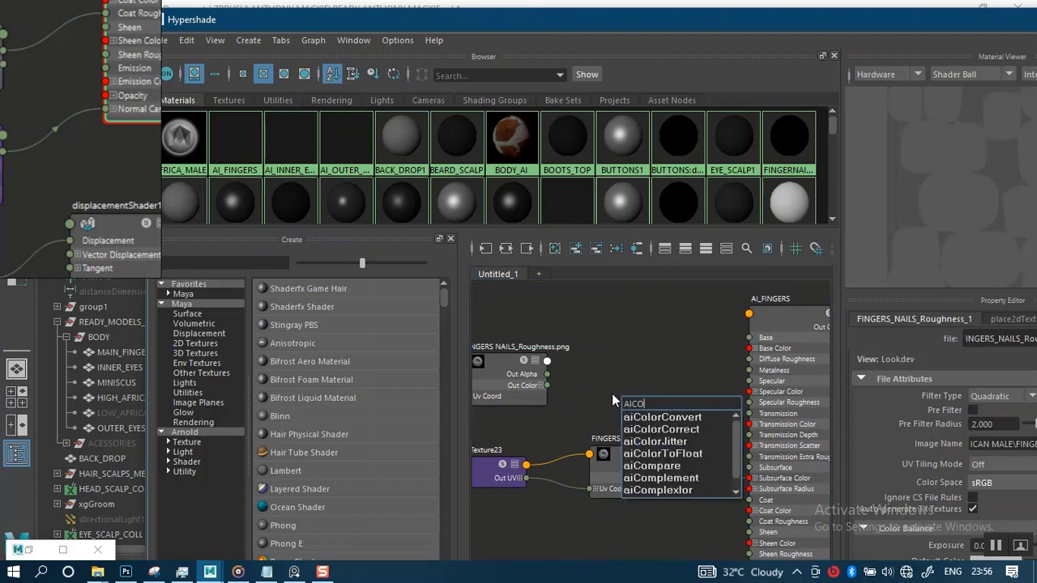
left_click(653, 432)
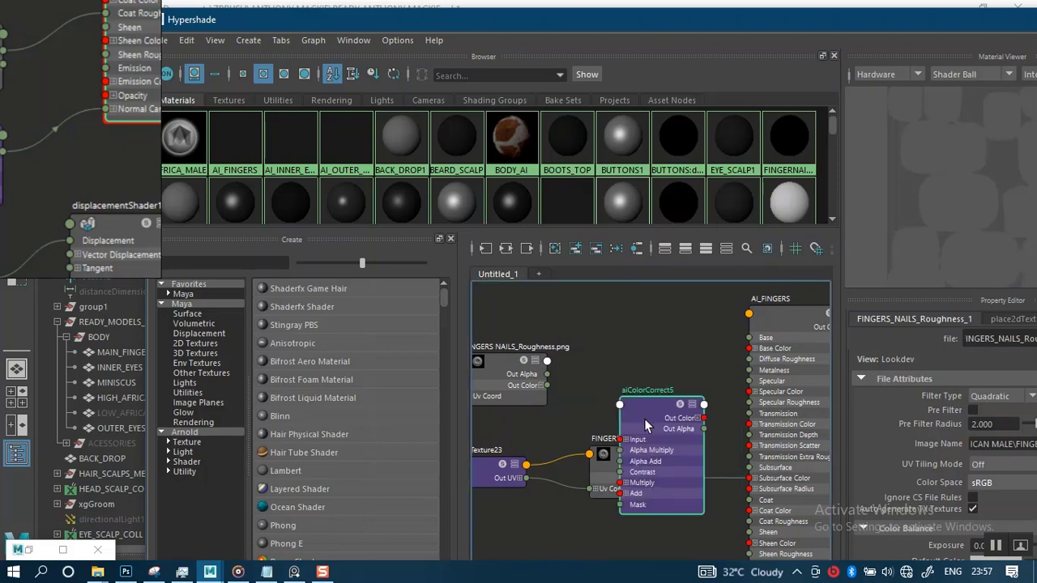
left_click_drag(645, 420, 637, 323)
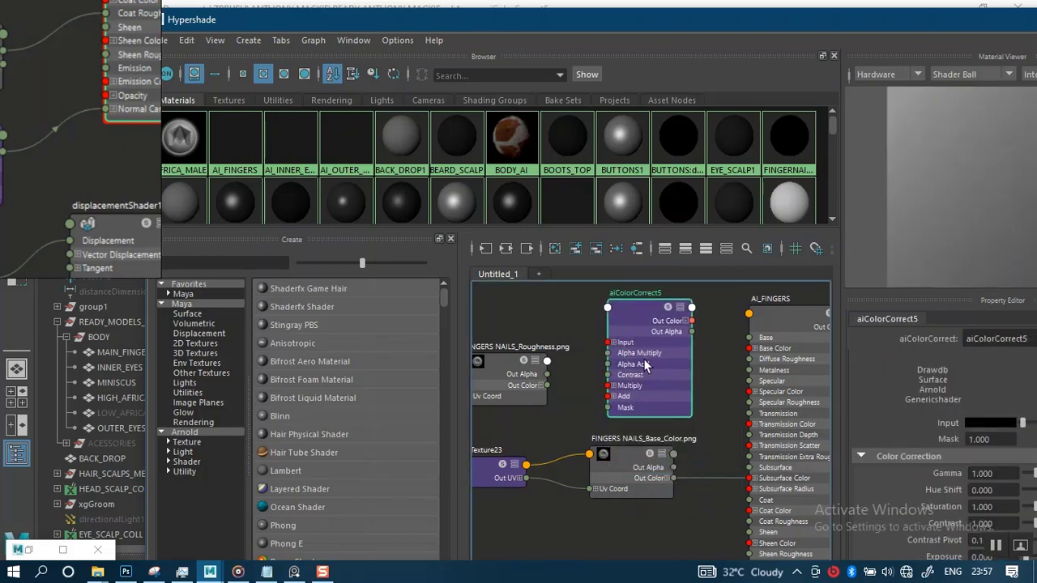
Try to connect the FINGERS NAILS_Roughness.png texture's output to the Input of the aiColorCorrect node
middle_click_drag(658, 401, 676, 415, "alt")
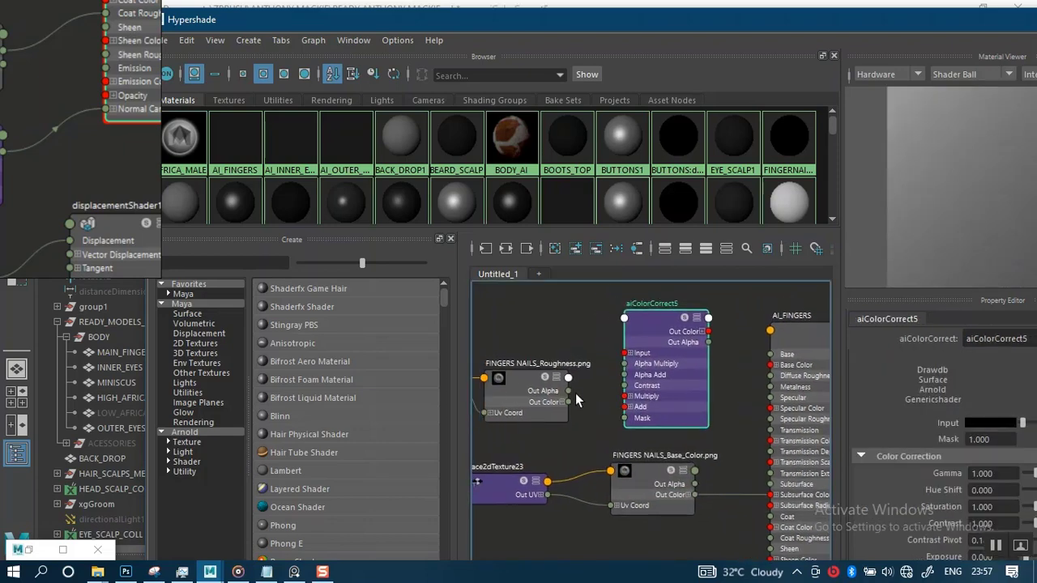
left_click_drag(568, 392, 632, 357)
scroll(599, 401, "up", 2)
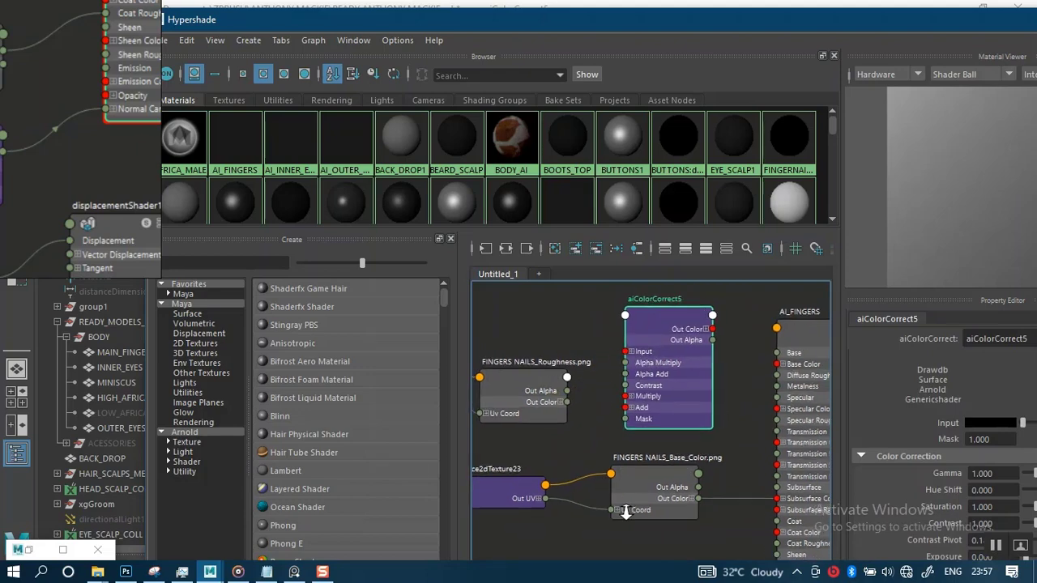
middle_click_drag(662, 420, 638, 440, "alt")
scroll(632, 432, "up", 1)
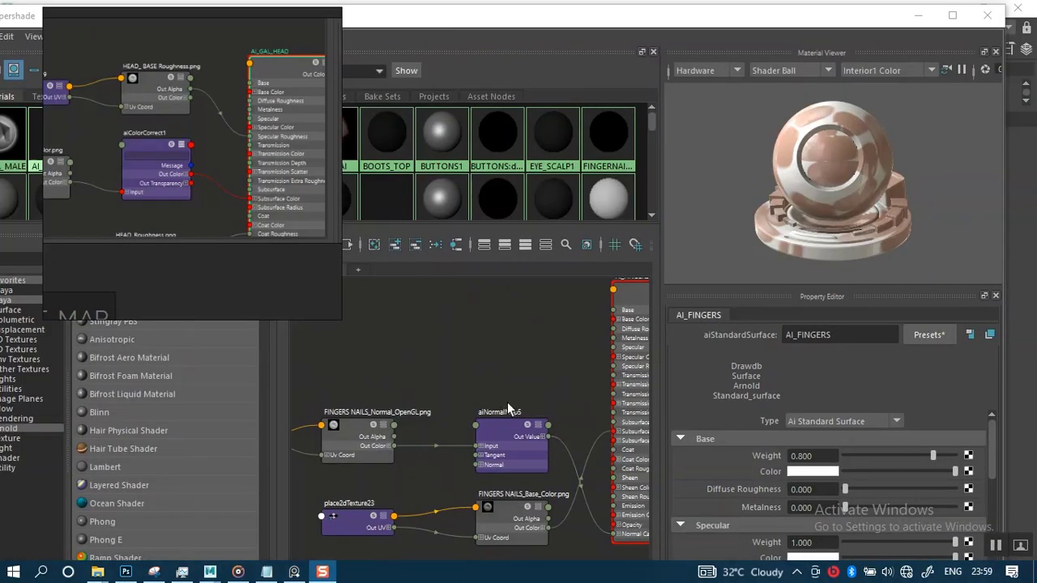
Add FINGERS NAILS_Roughness.png from the AFRICAN MALE folder to the graph again, above the normal map texture
right_click_drag(495, 421, 482, 431, "alt")
middle_click_drag(482, 431, 465, 419, "alt")
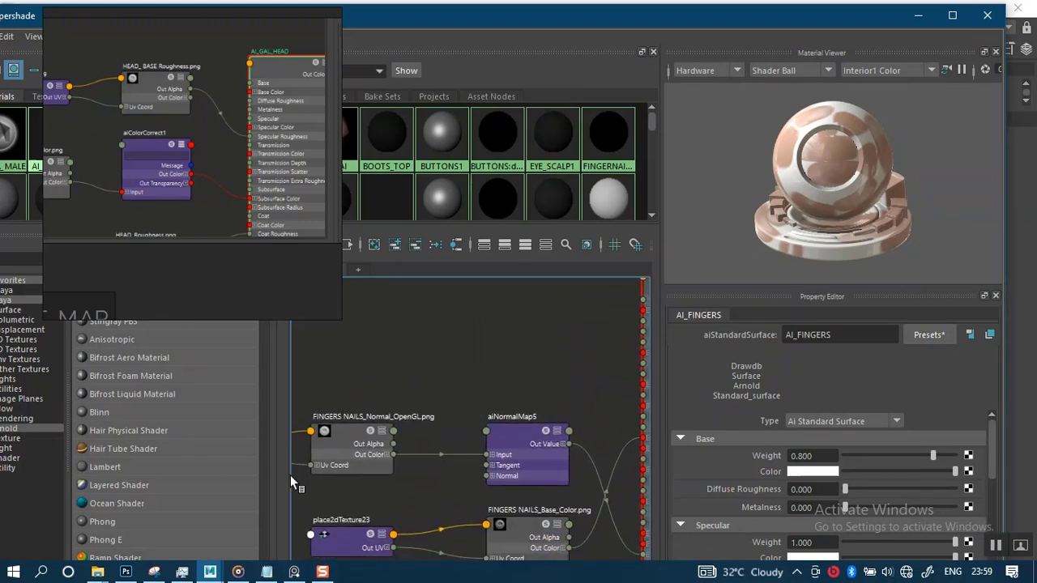
mouse_move(97, 572)
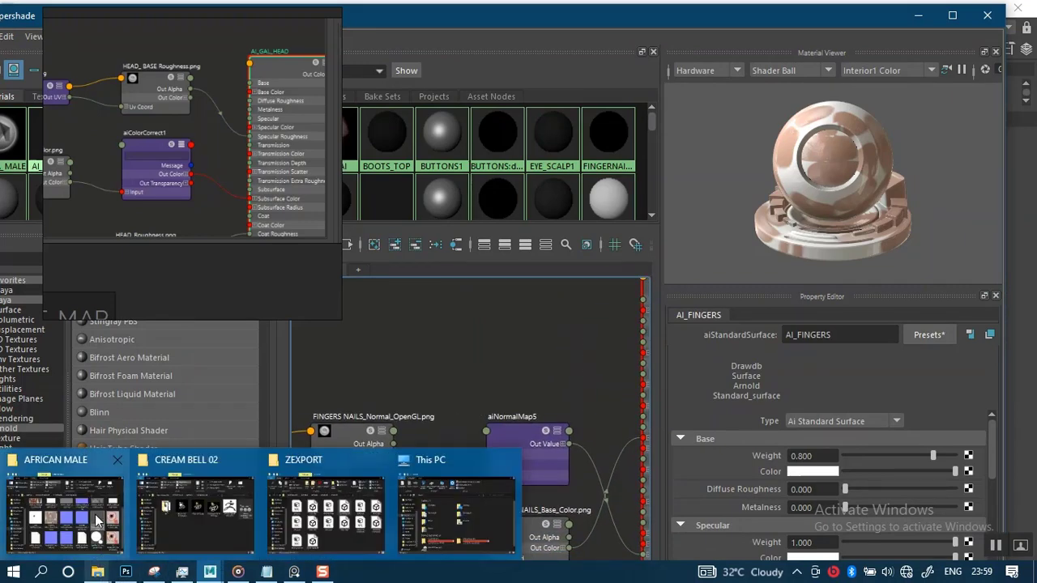
left_click(103, 517)
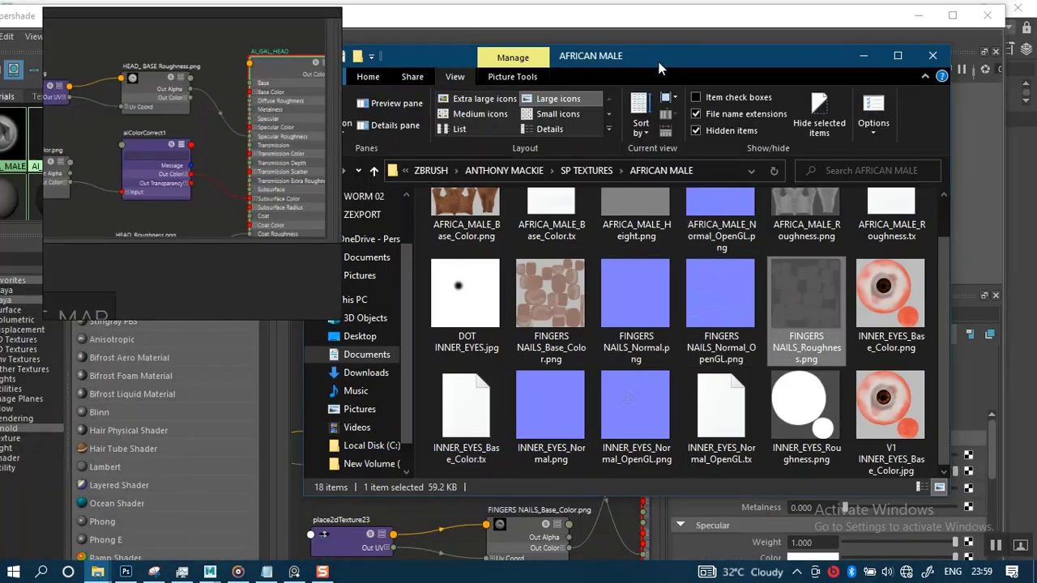
left_click_drag(661, 67, 818, 51)
left_click_drag(933, 281, 396, 333)
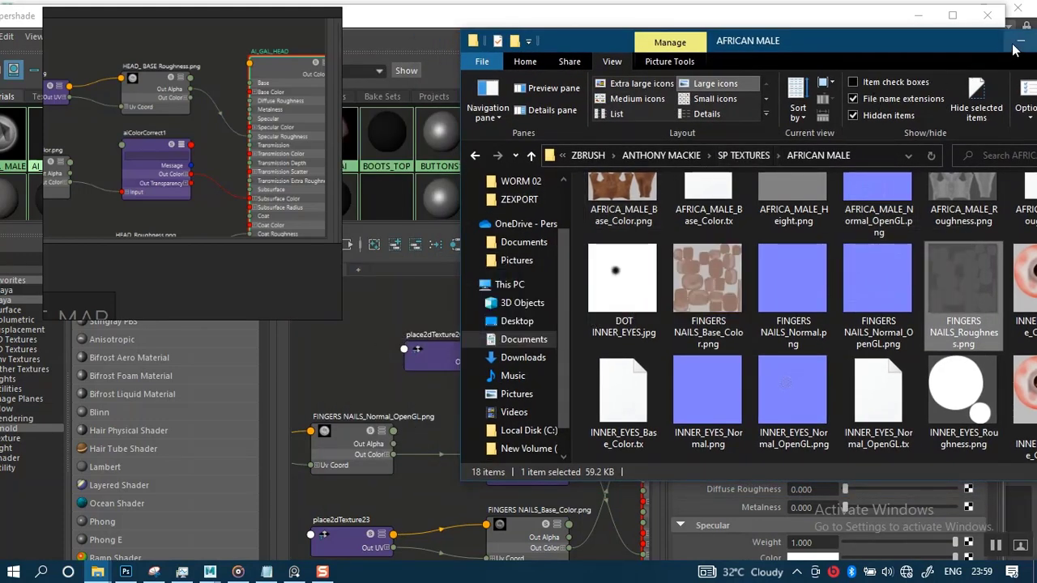
Close off the texture folder view and move the new roughness texture with its place2dTexture node farther from AI_FINGERS, leaving room between them
left_click(1021, 41)
middle_click_drag(544, 350, 440, 352, "alt")
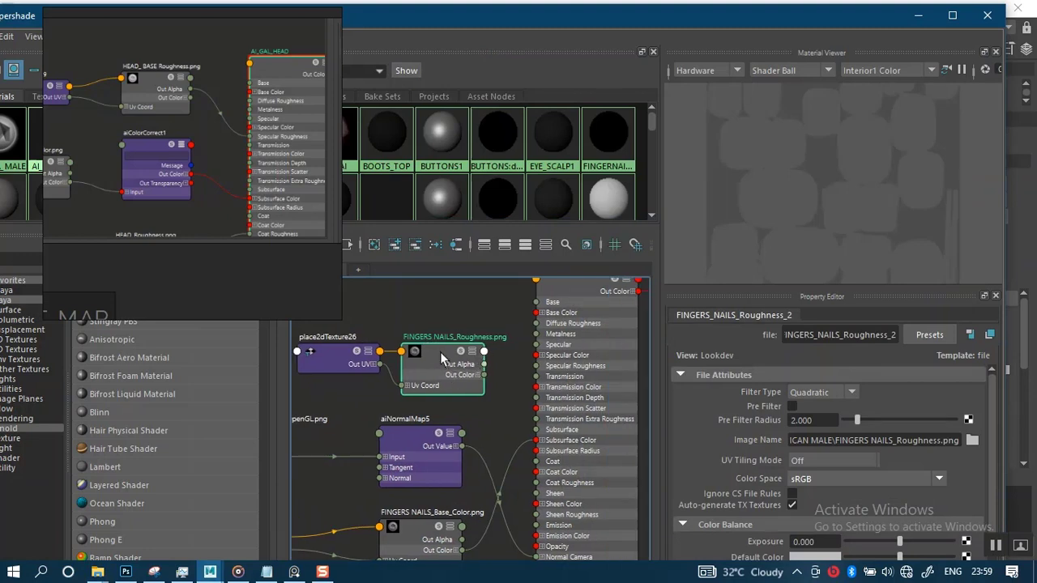
left_click_drag(432, 368, 433, 370)
left_click_drag(408, 374, 297, 359)
middle_click_drag(492, 358, 526, 355, "alt")
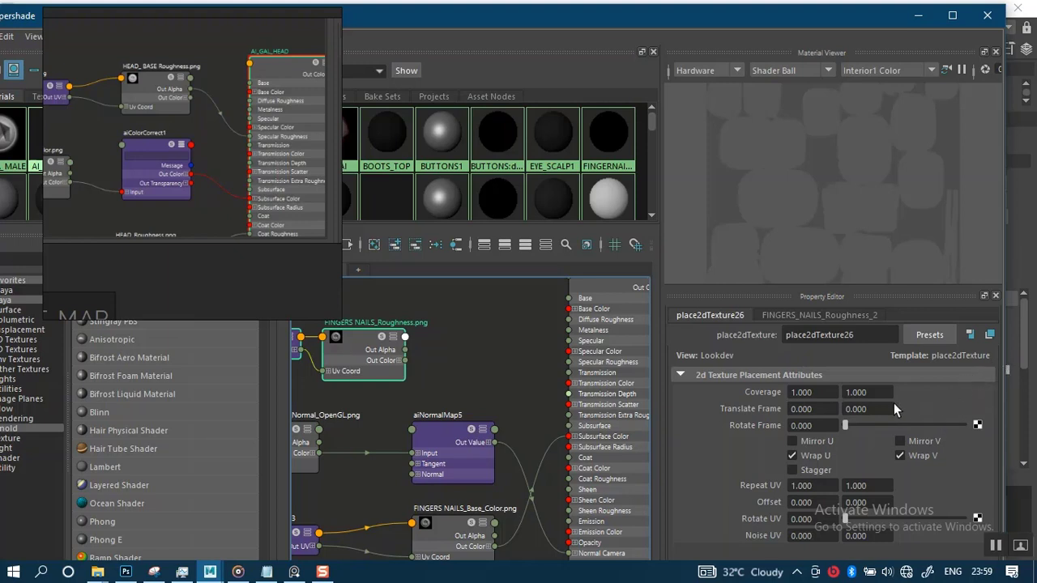
Set the FINGERS NAILS_Roughness.png texture's color space to Raw and maximize the Hypershade window
left_click(813, 391)
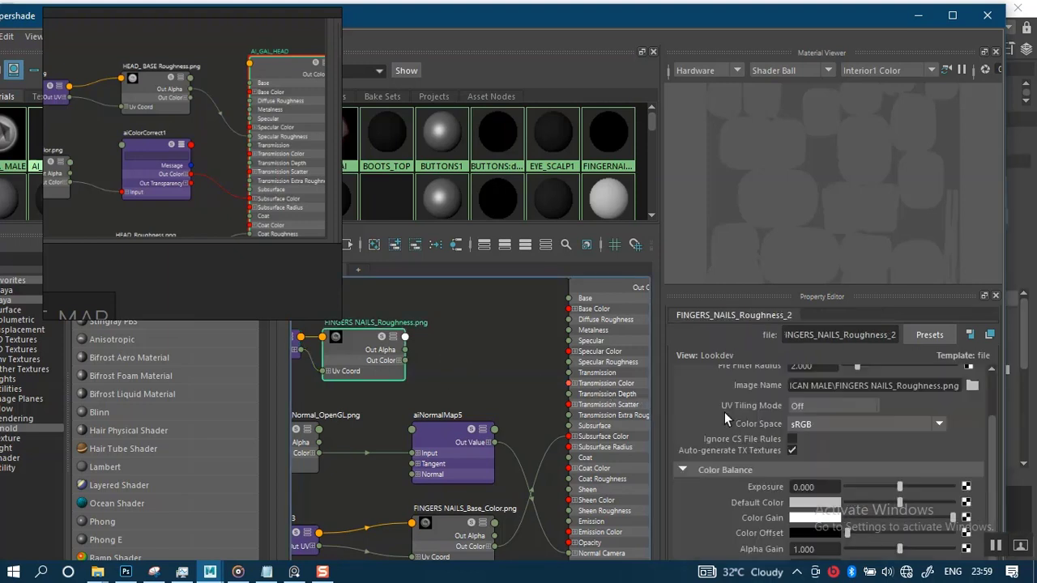
left_click(827, 424)
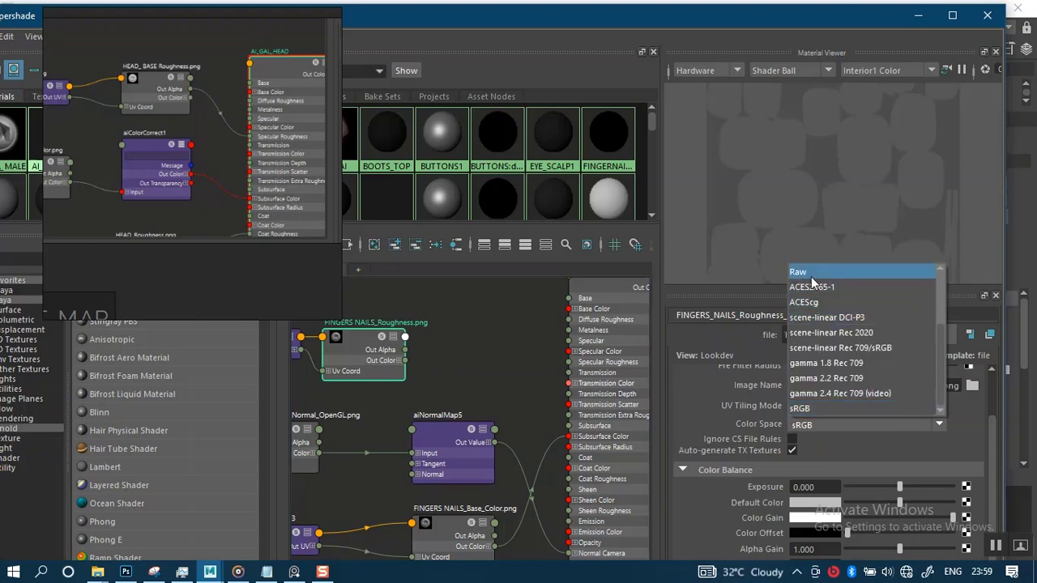
left_click(802, 272)
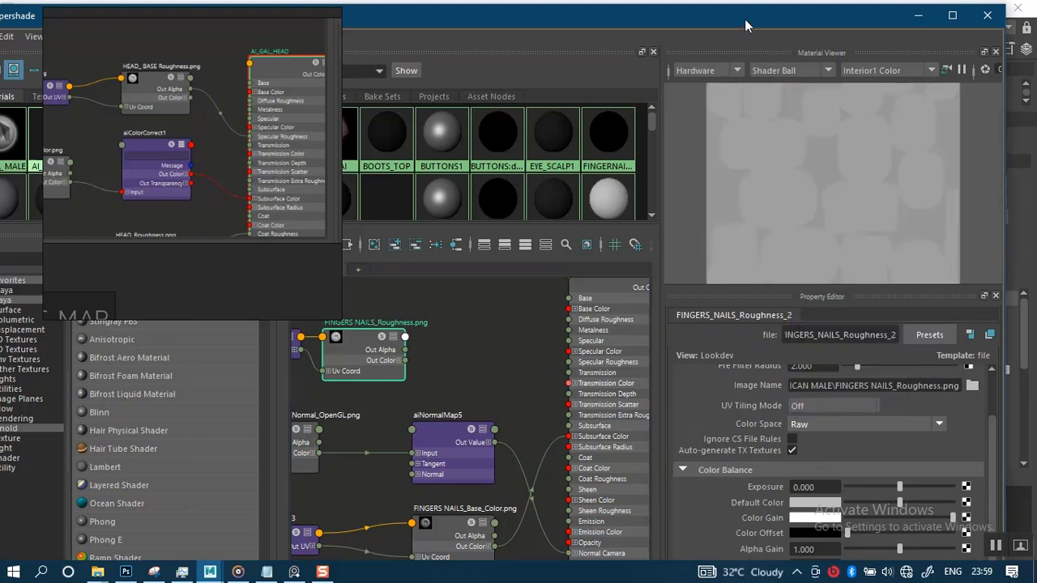
left_click_drag(746, 19, 743, 0)
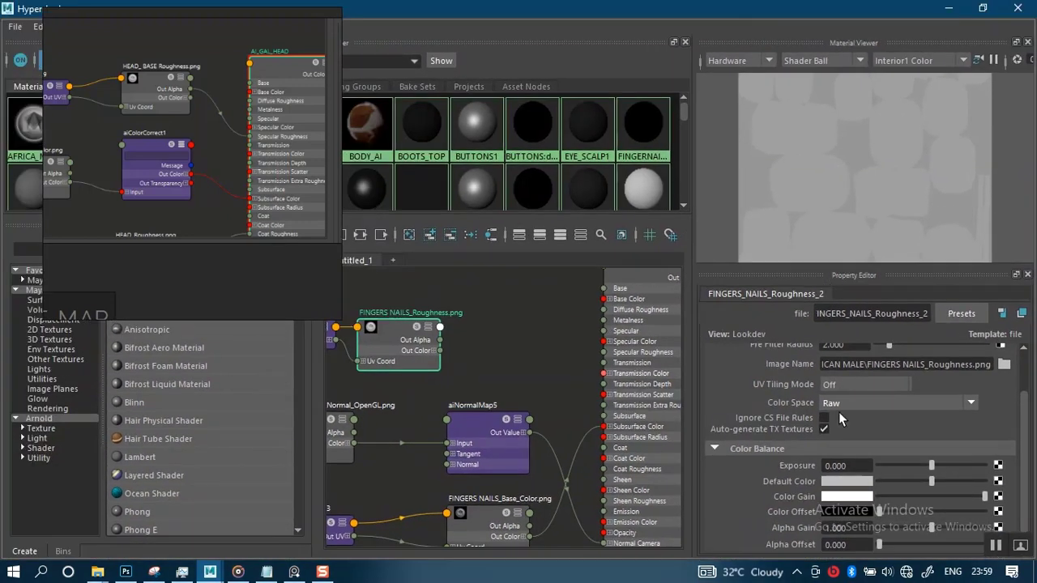
scroll(1025, 471, "down", 1)
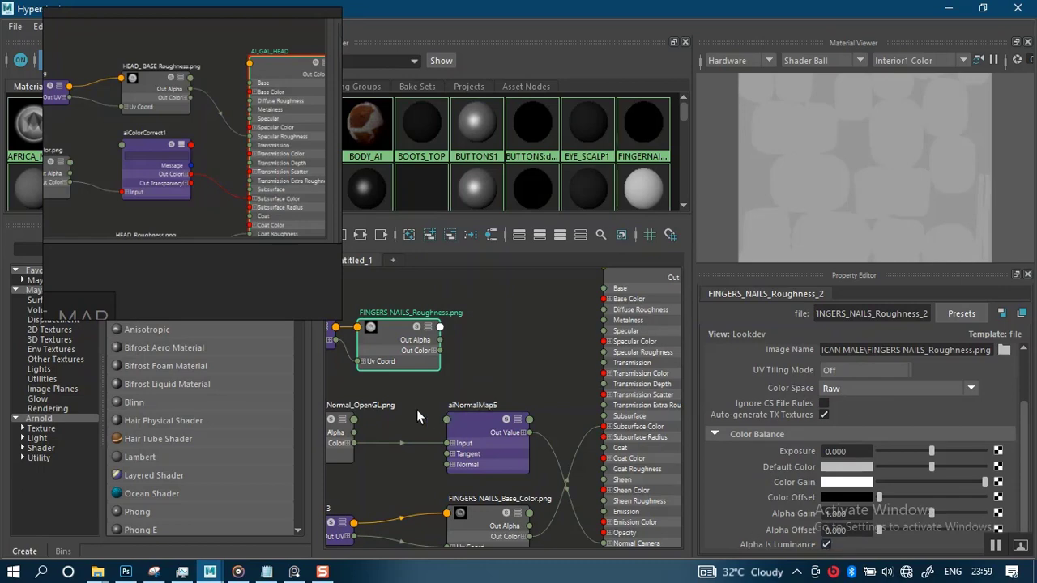
Add an aiColorCorrect node to the graph beside the FINGERS NAILS_Roughness.png texture
middle_click_drag(432, 384, 485, 419, "alt")
right_click_drag(485, 418, 551, 377, "alt")
middle_click_drag(551, 377, 516, 393, "alt")
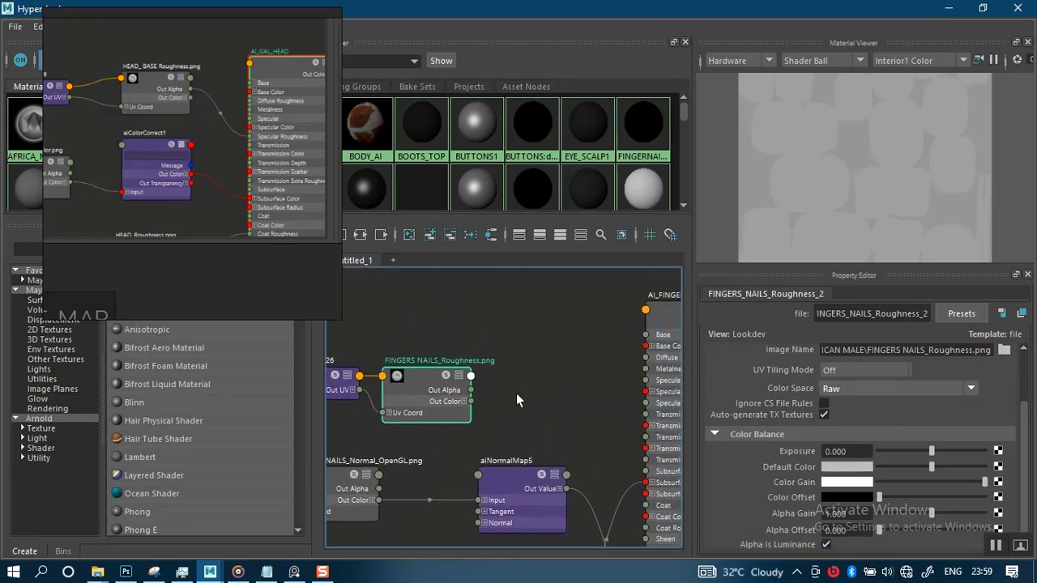
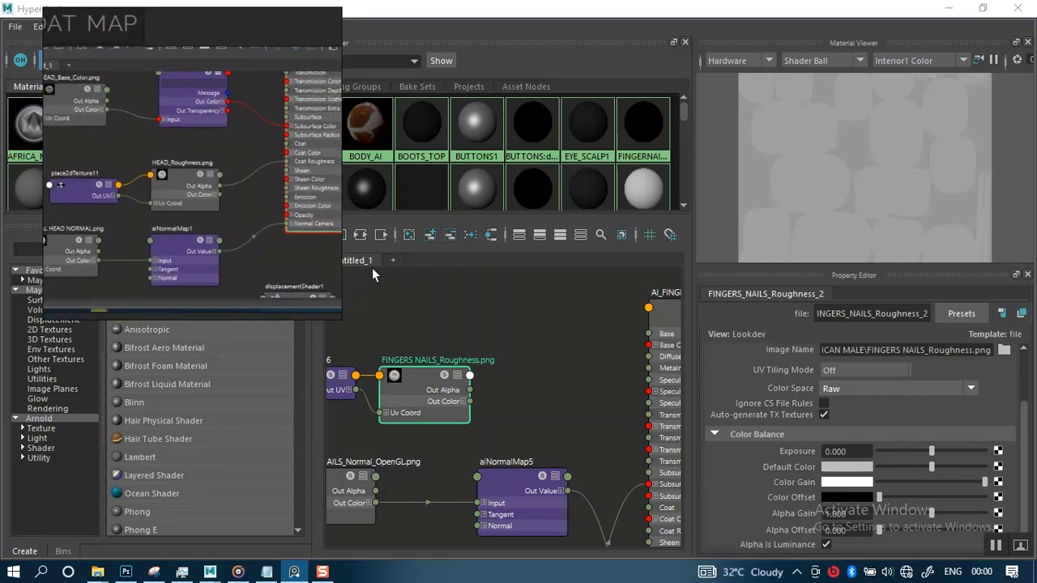
mouse_move(567, 396)
right_mouse_down("alt")
mouse_move(546, 424)
mouse_move(554, 394)
right_mouse_up("alt")
middle_click_drag(554, 393, 560, 378, "alt")
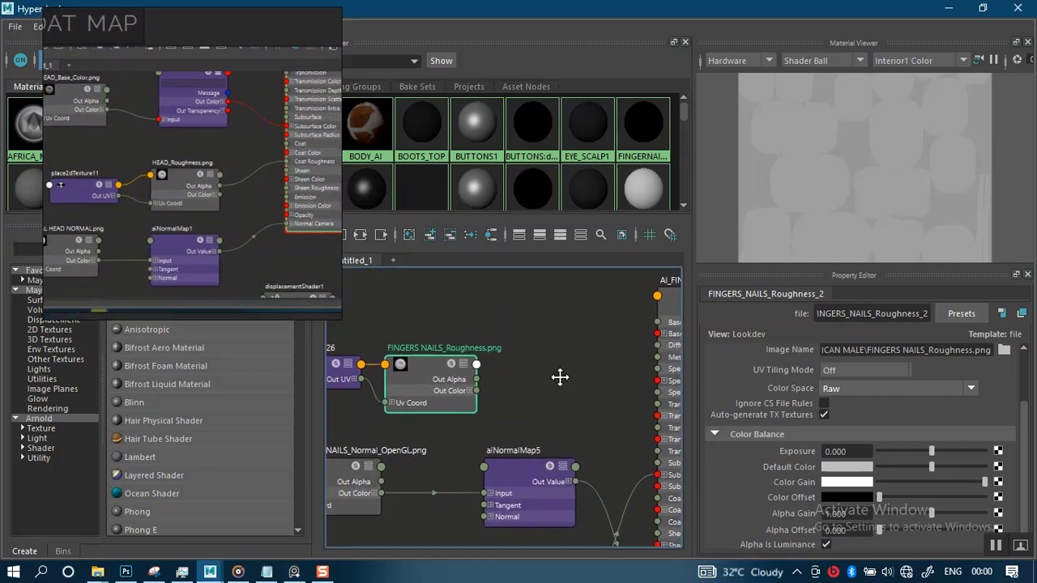
right_click_drag(560, 377, 547, 429, "alt")
left_click(493, 406)
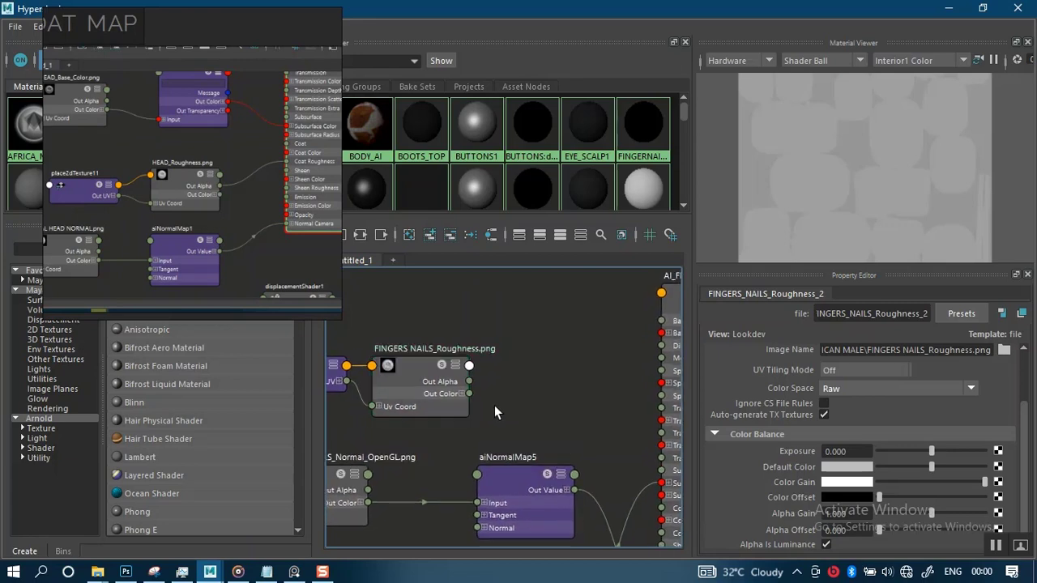
left_click(427, 406)
key("Tab")
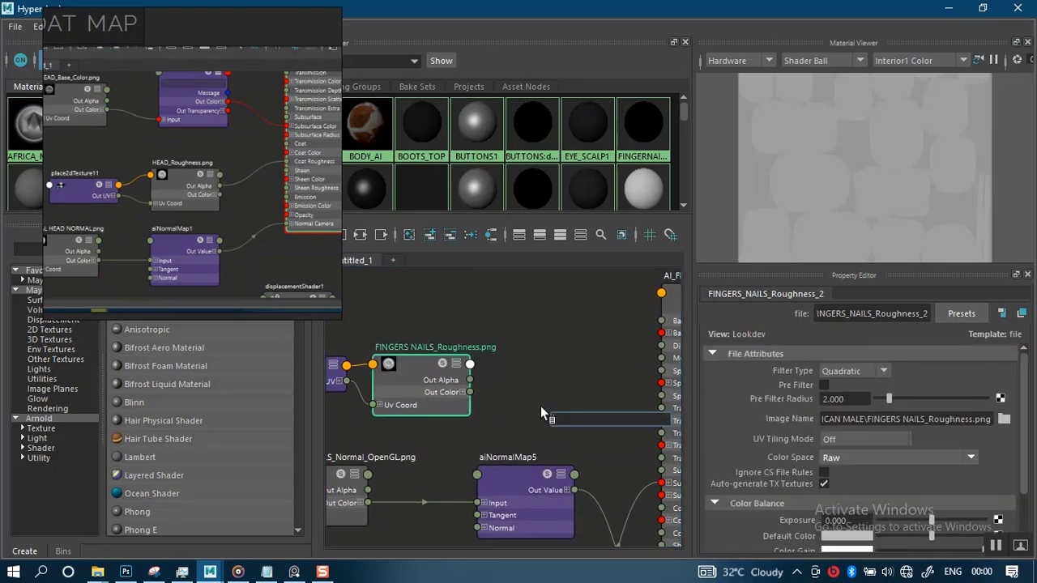
type("Ai")
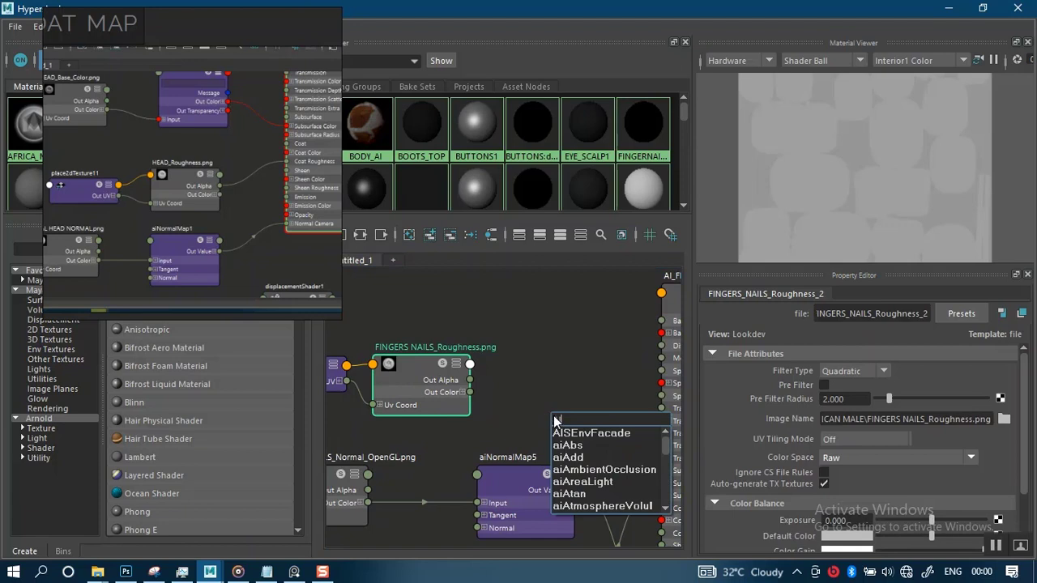
type("V")
key("BackSpace")
type("C")
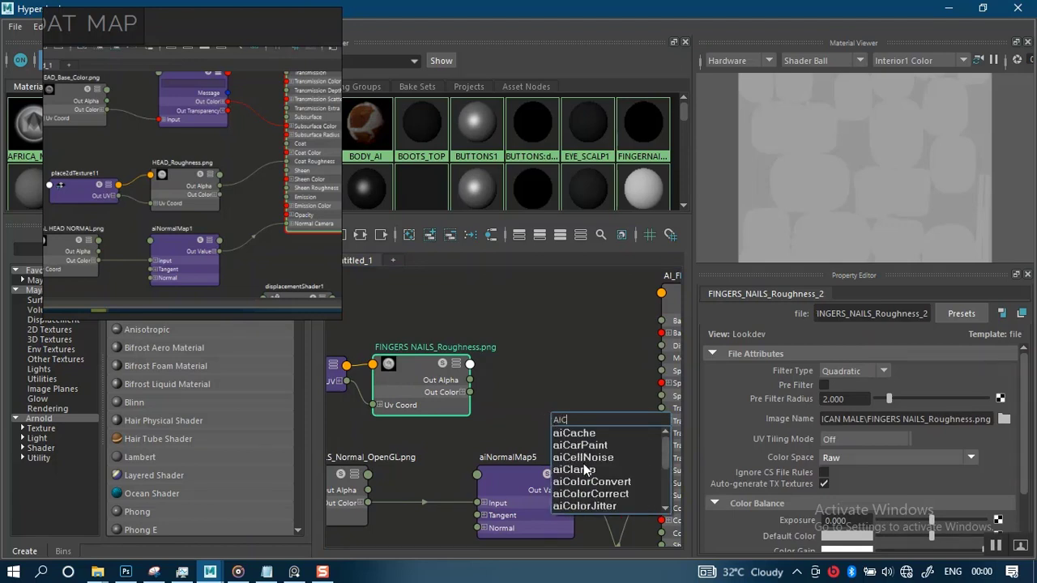
type("OL")
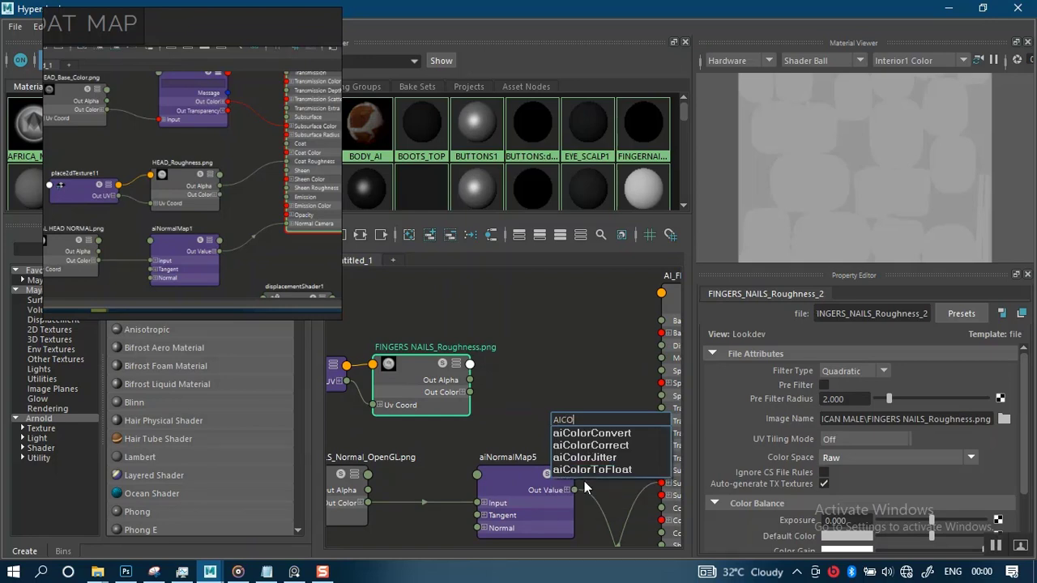
left_click(579, 446)
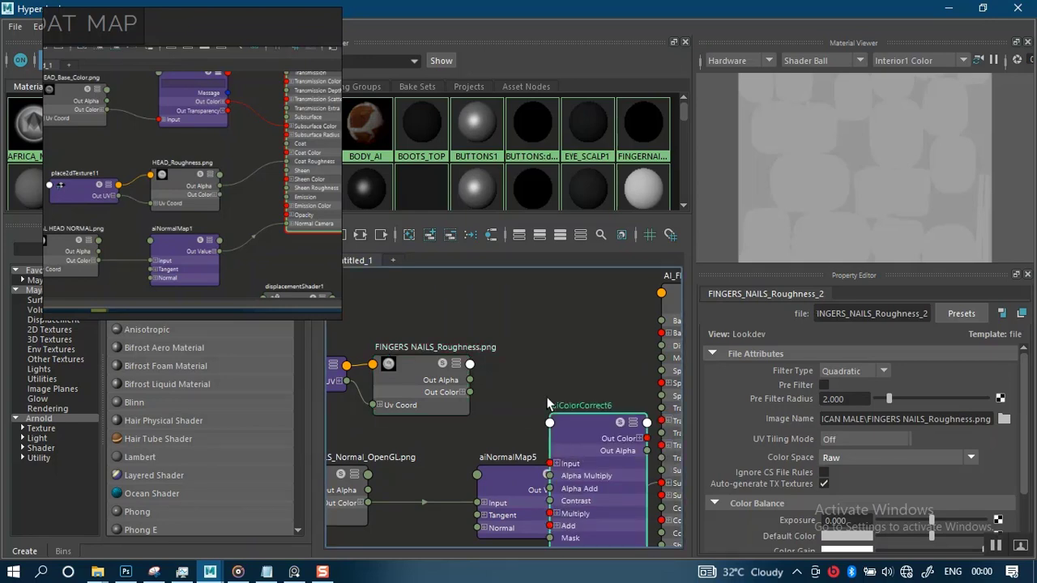
Place the new aiColorCorrect node above aiNormalMap5, between the roughness texture and the AI_FINGERS material
middle_click_drag(518, 404, 438, 406, "alt")
left_click_drag(509, 431, 492, 344)
middle_click_drag(537, 404, 619, 401, "alt")
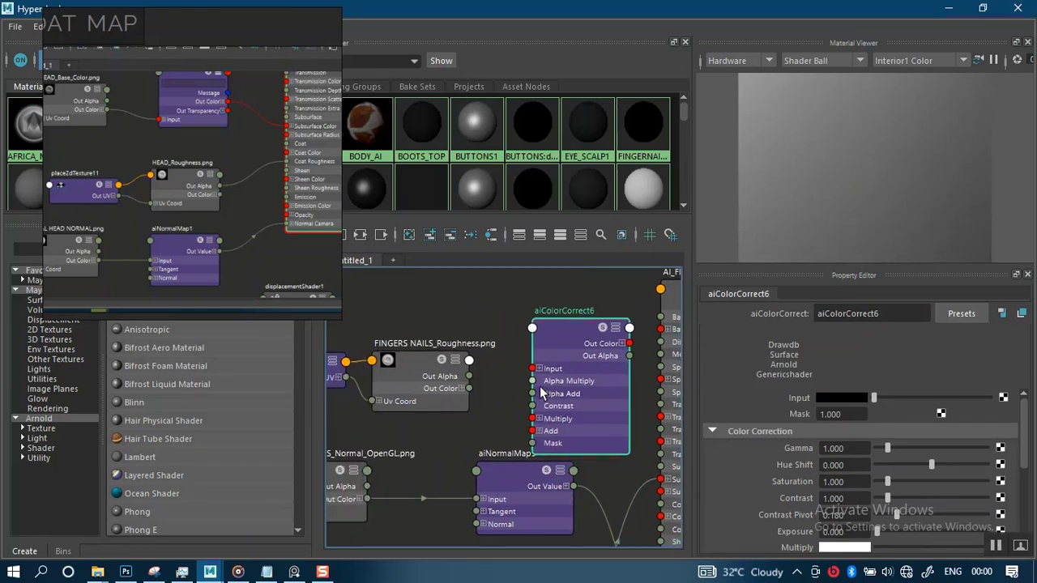
right_click_drag(535, 394, 559, 454, "alt")
middle_click_drag(532, 388, 518, 407, "alt")
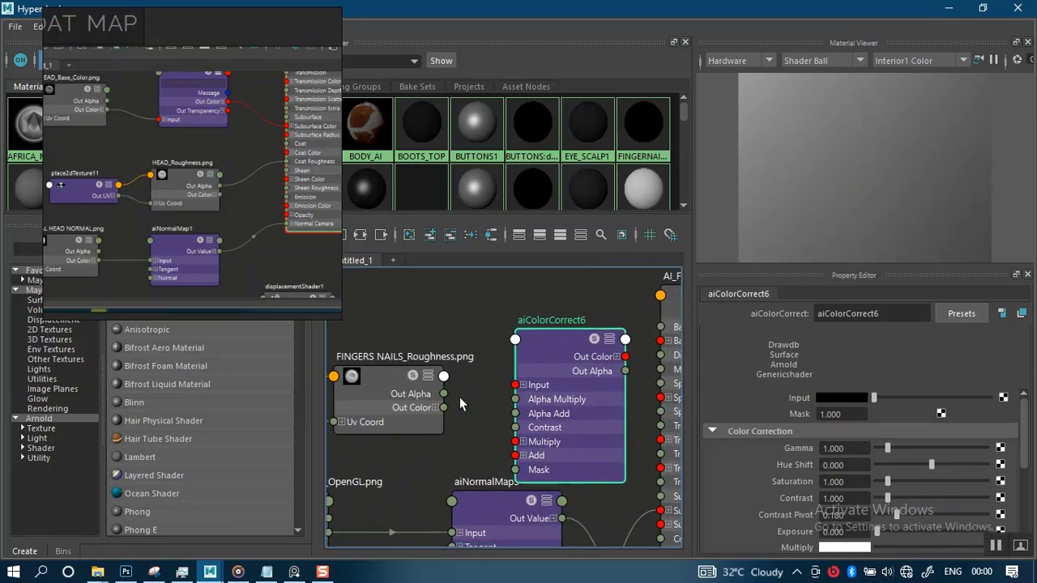
left_click_drag(549, 354, 532, 330)
middle_click_drag(512, 367, 465, 372, "alt")
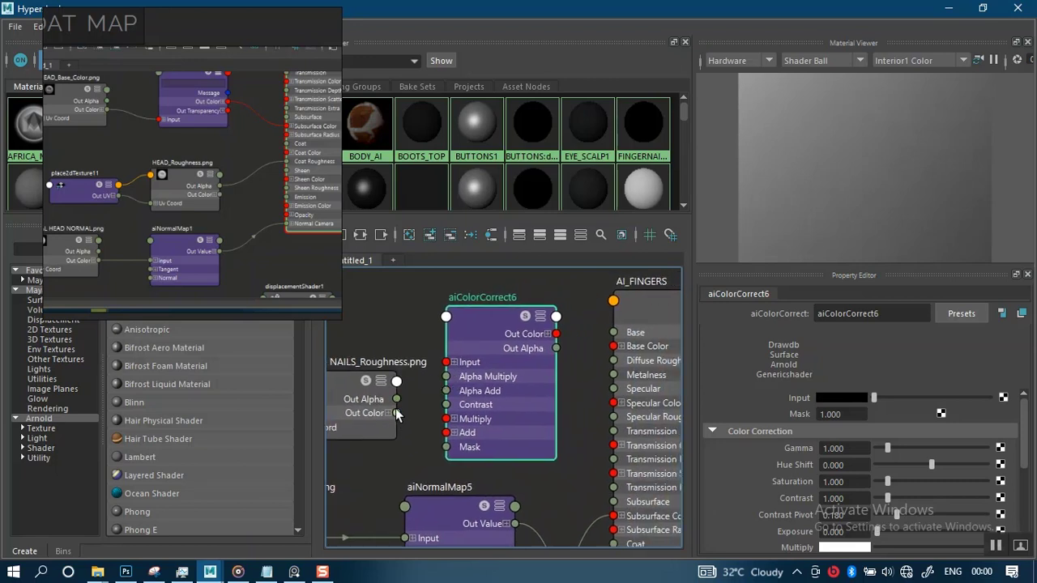
Connect the roughness texture's Out Color to the Input of the aiColorCorrect node
left_click_drag(397, 399, 453, 360)
left_click_drag(396, 399, 453, 362)
middle_click_drag(437, 377, 514, 344, "alt")
left_click_drag(475, 379, 551, 332)
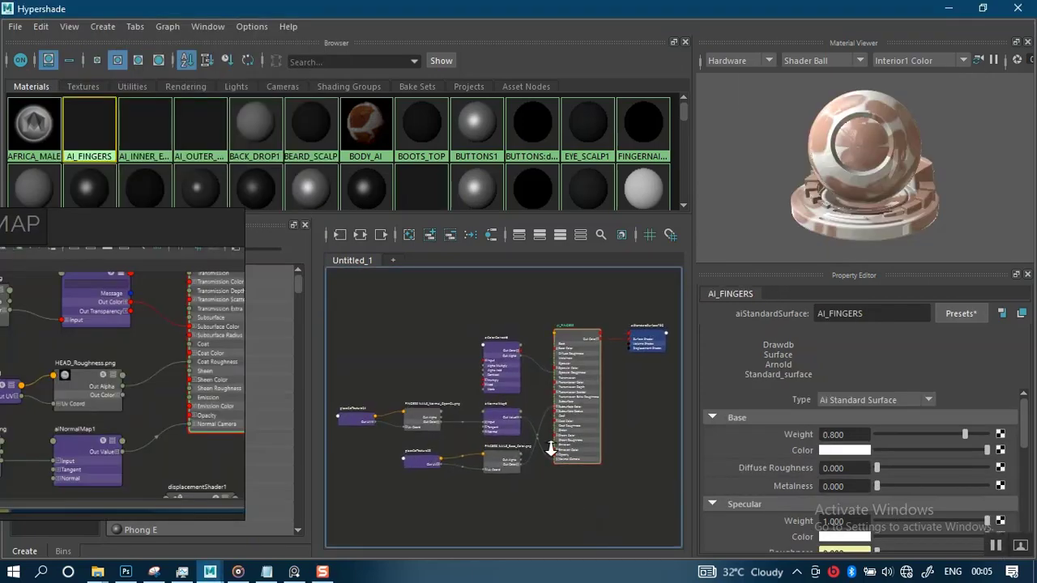
Graph the input and output connections of the aiColorCorrect node and check its link to AI_FINGERS Specular Roughness
right_click_drag(551, 449, 651, 481, "alt")
middle_click_drag(589, 465, 605, 514, "alt")
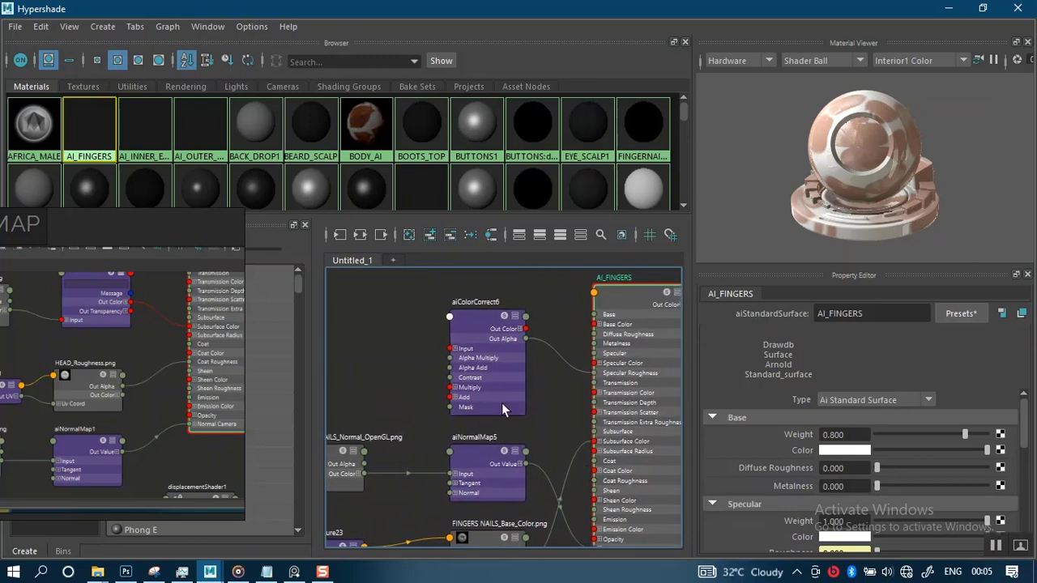
right_click_drag(459, 368, 469, 349, "alt")
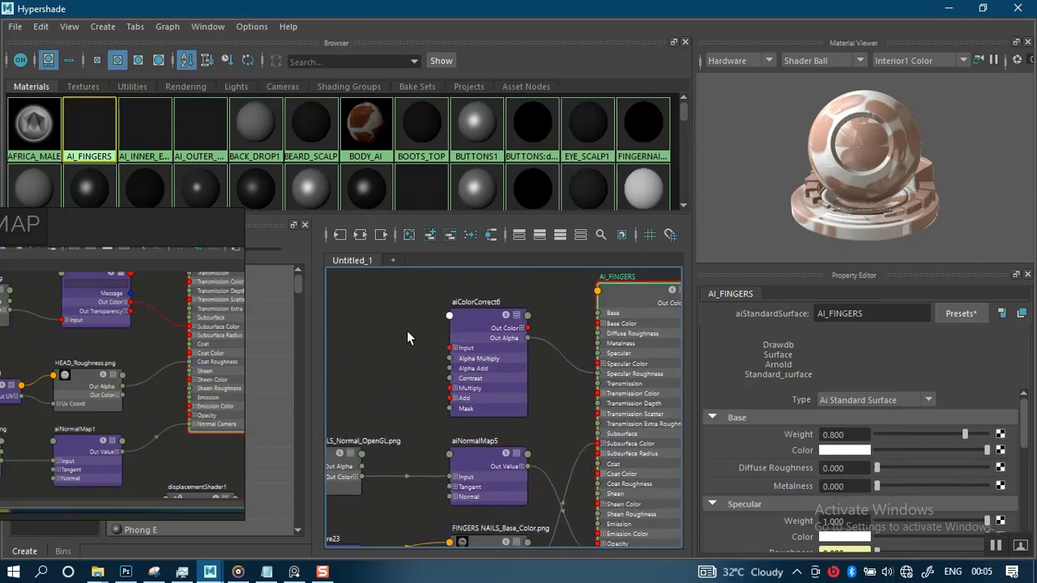
left_click(479, 336)
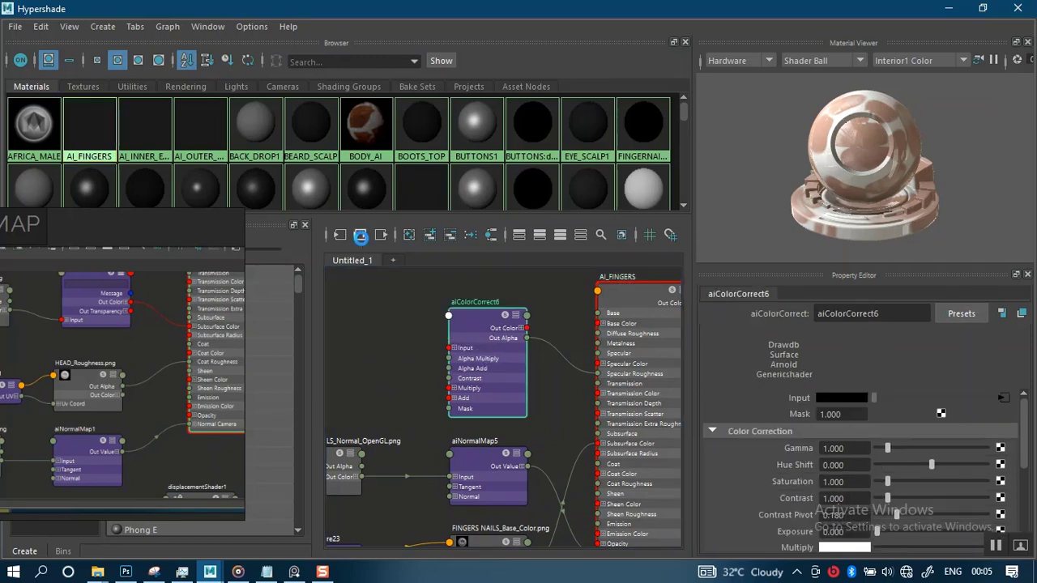
left_click(361, 235)
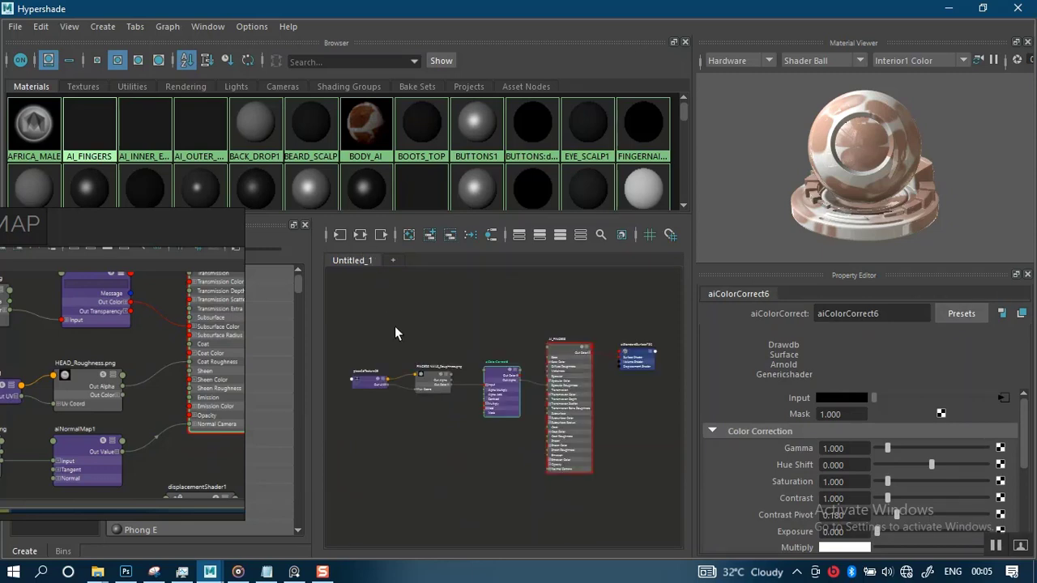
right_click_drag(464, 375, 458, 412, "alt")
middle_click_drag(537, 394, 405, 402, "alt")
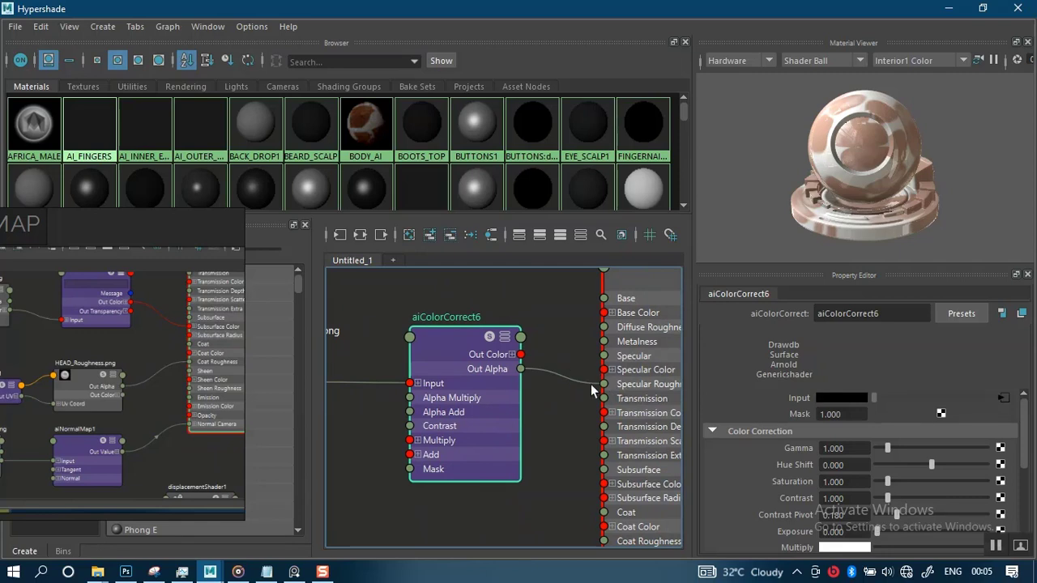
Enable Invert in the Color Correction settings of the aiColorCorrect node and minimize the Hypershade window
left_click(488, 399)
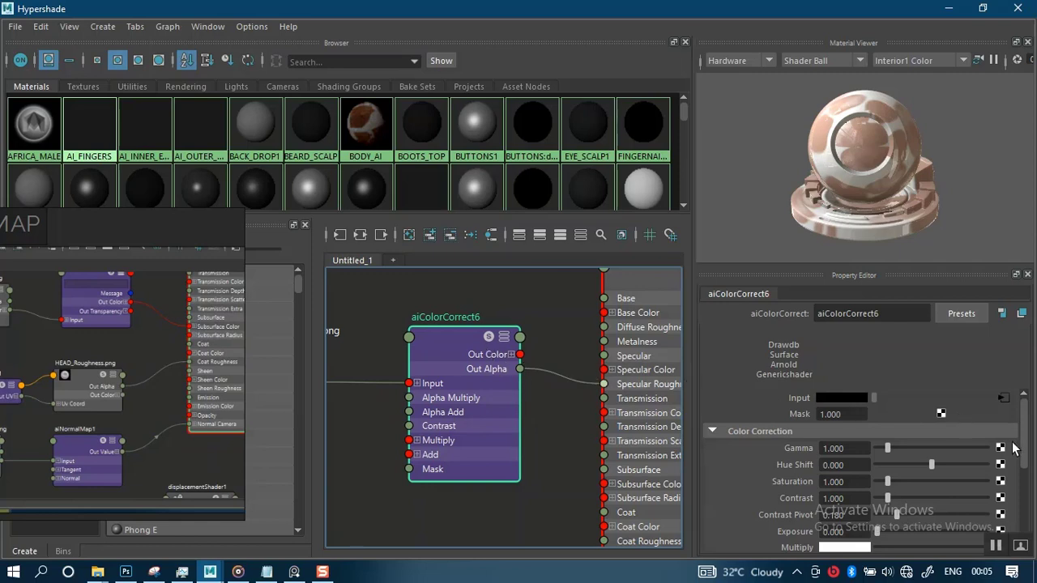
left_click_drag(1026, 448, 1026, 491)
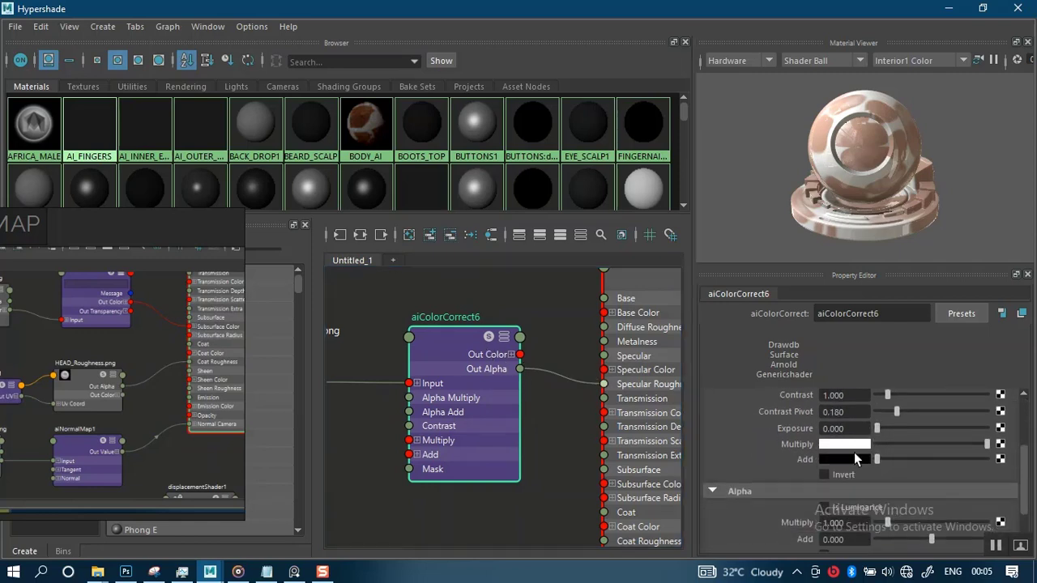
left_click(824, 475)
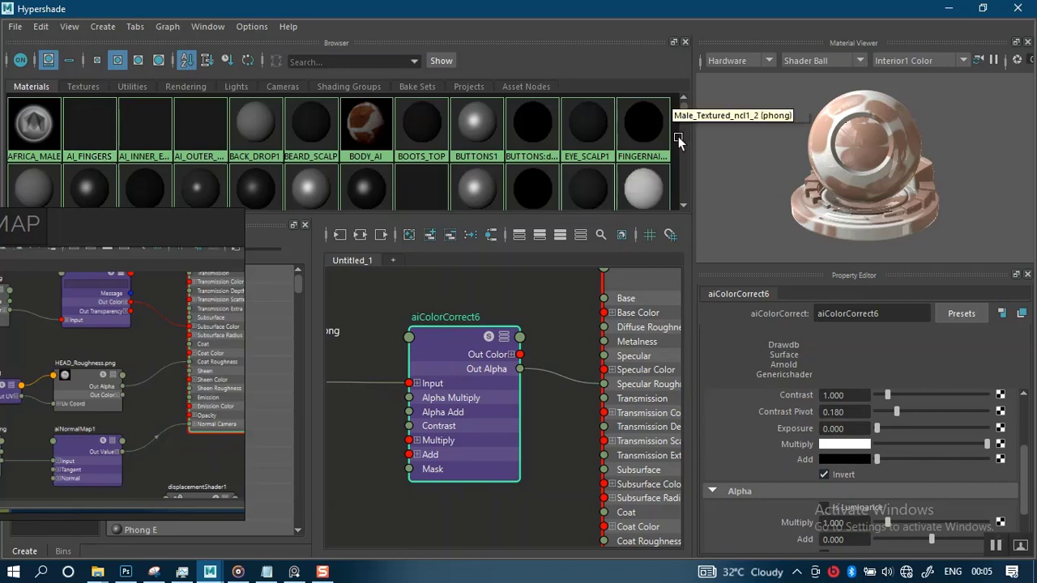
left_click(949, 7)
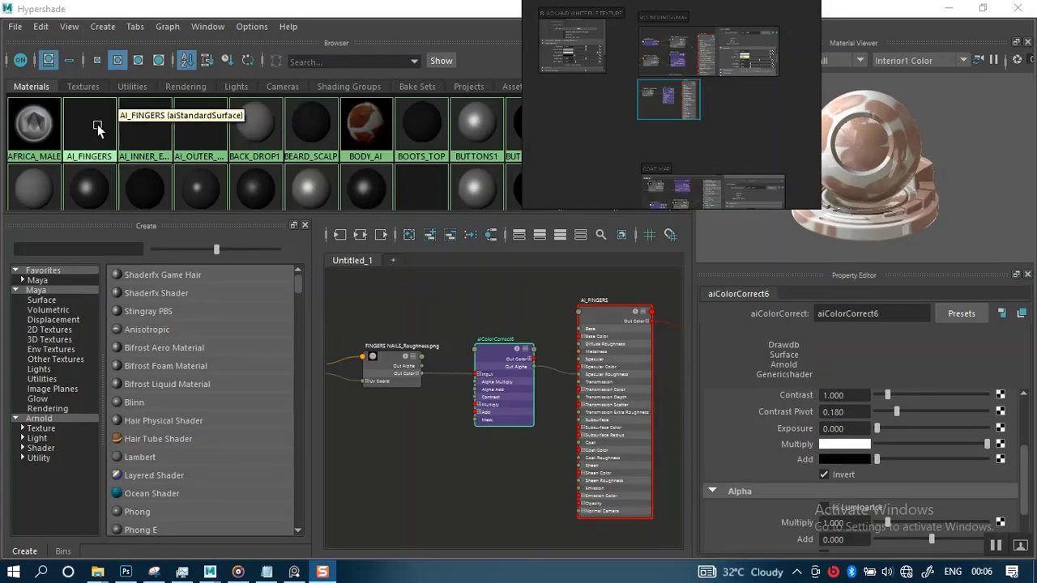
Graph the shading network of the AI_FINGERS material again
left_click(97, 129)
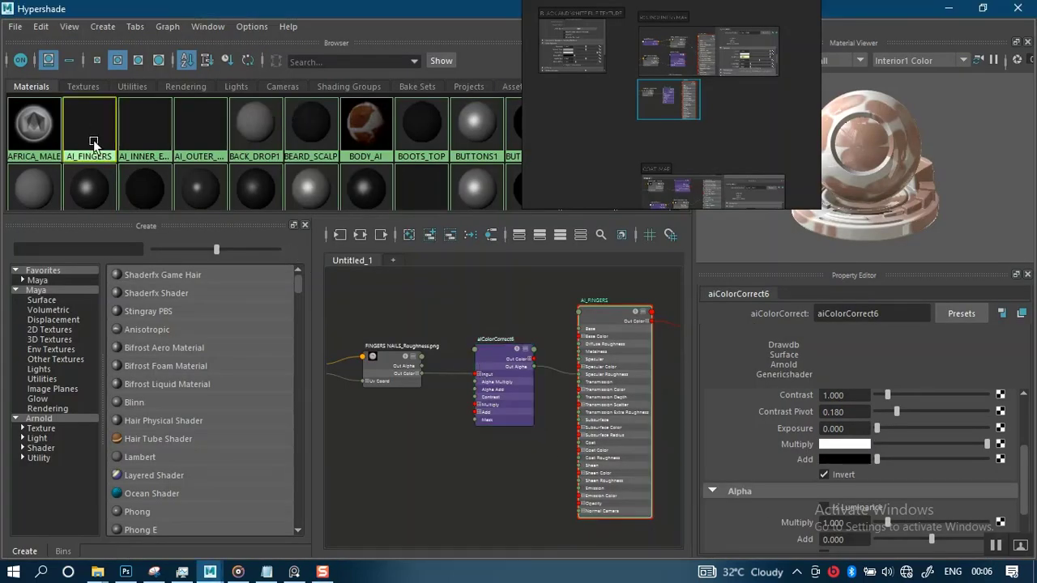
right_click_drag(134, 123, 134, 166)
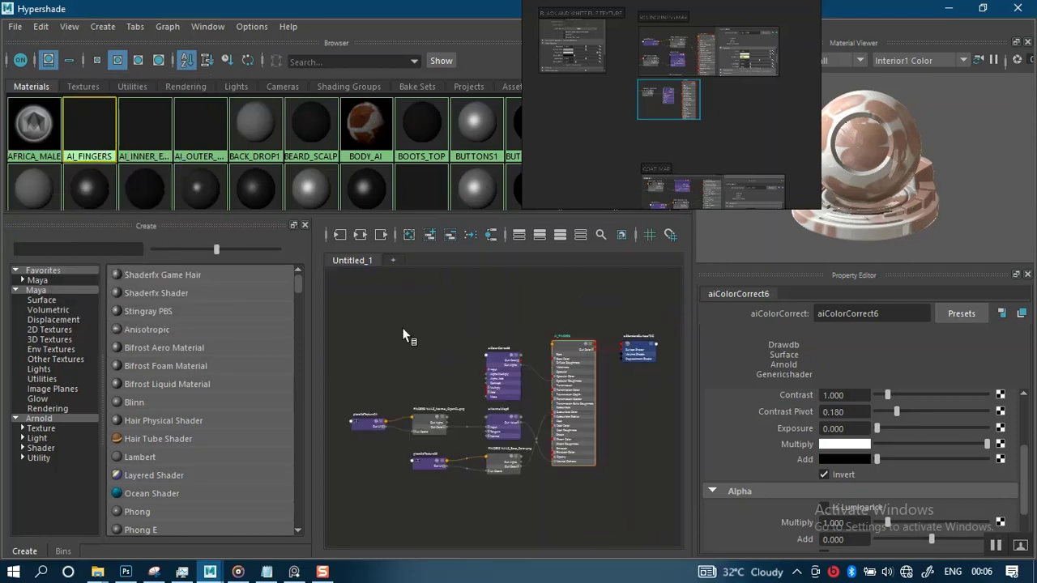
scroll(497, 390, "up", 5)
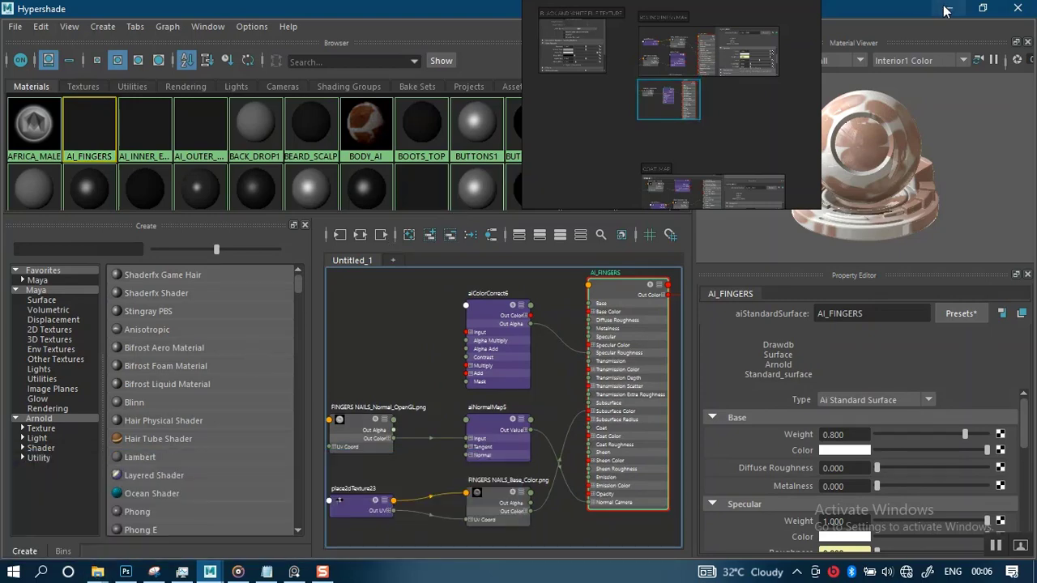
Restore the Hypershade window to its smaller size, look at the fingers in the main viewport, and bring Hypershade back
left_click(983, 8)
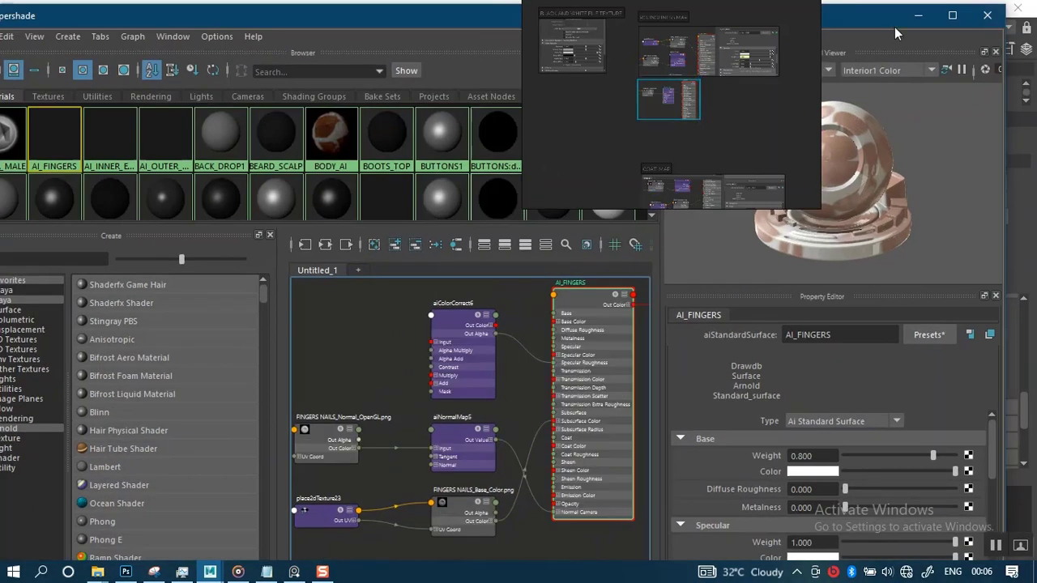
left_click(918, 16)
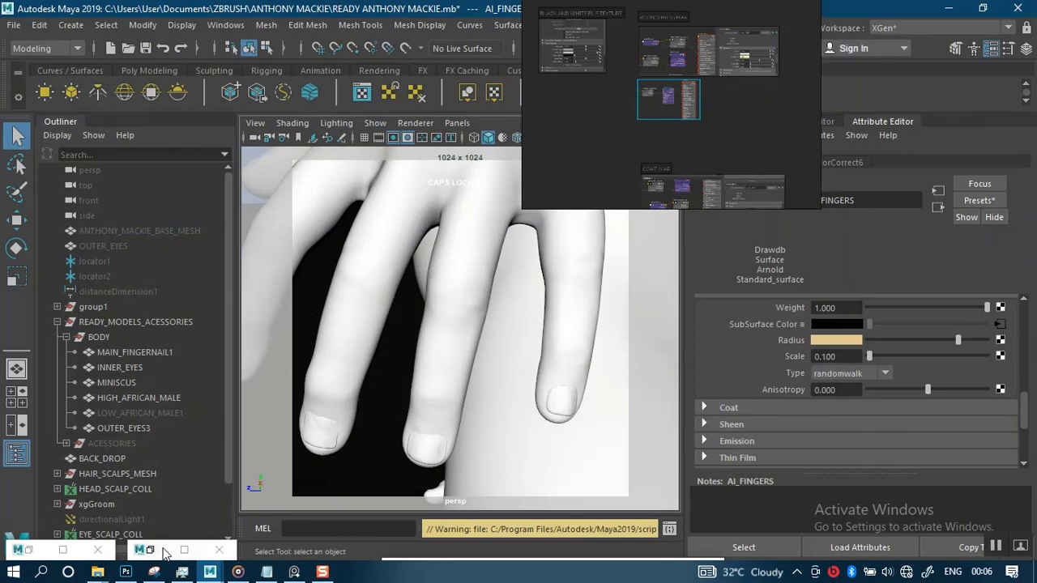
left_click(165, 541)
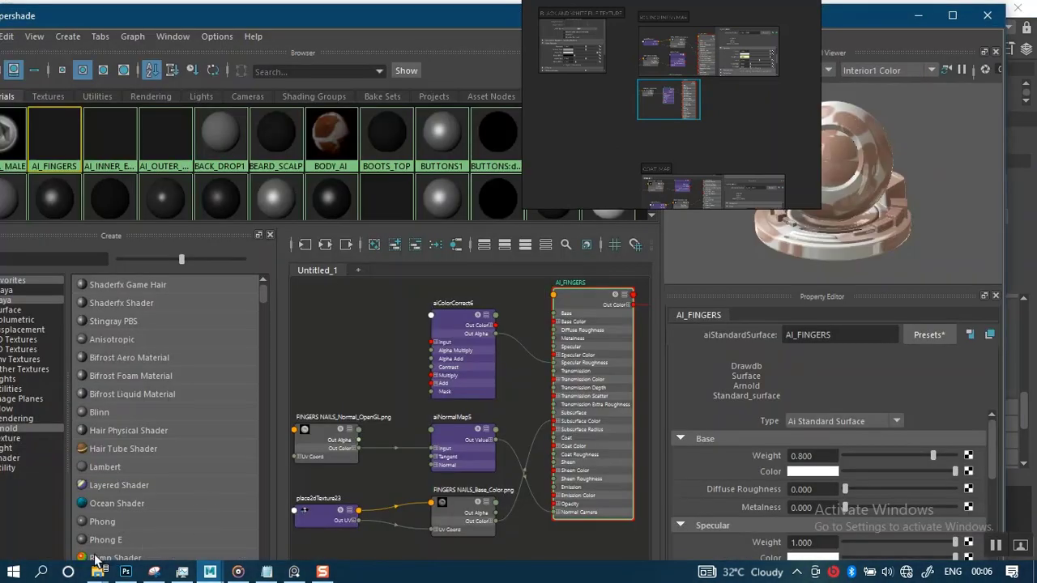
Minimize Hypershade, bring up the Arnold RenderView and start rendering the current view of the fingers
left_click(918, 15)
left_click(56, 550)
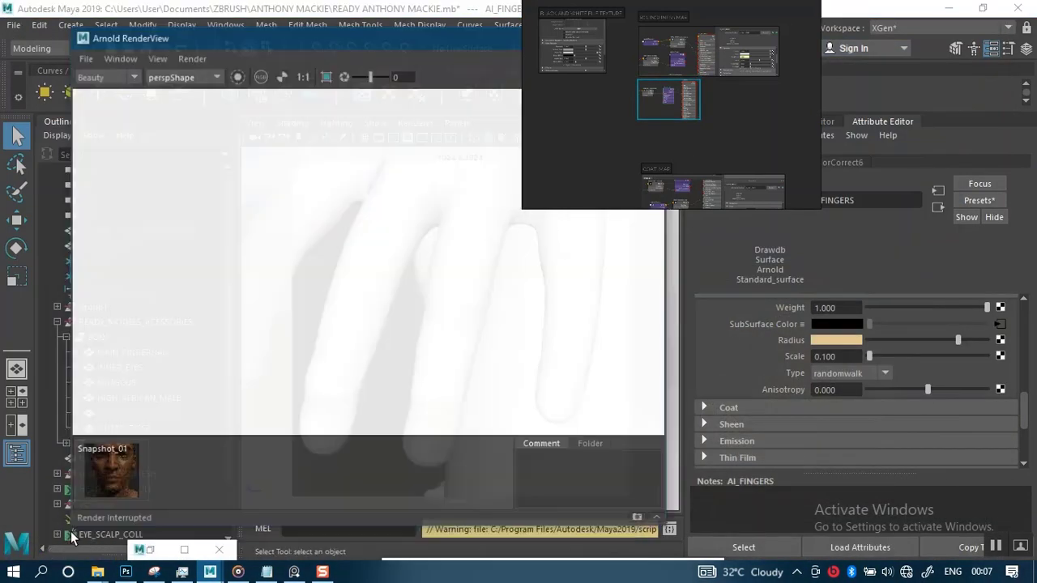
right_click_drag(629, 148, 885, 126)
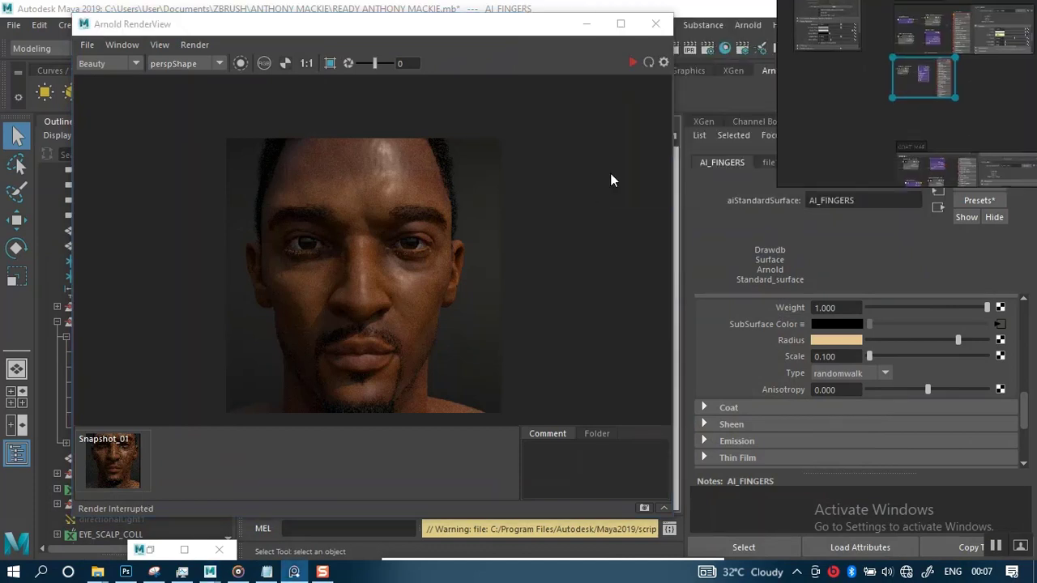
left_click(632, 62)
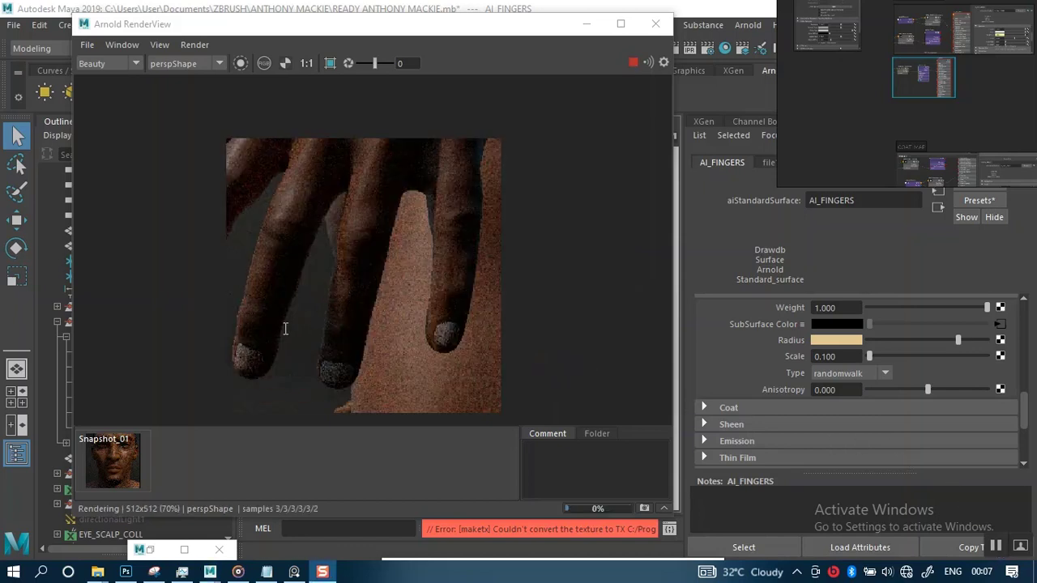
Restrict the Arnold render to a crop region covering the three fingertips and their nails
left_click(330, 63)
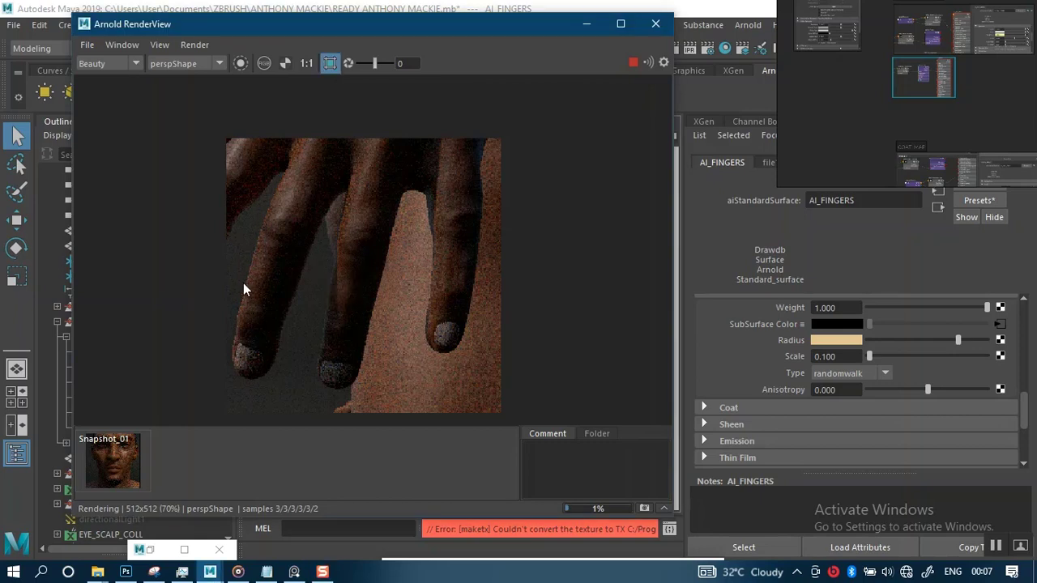
left_click_drag(233, 274, 523, 406)
left_click_drag(524, 400, 492, 382)
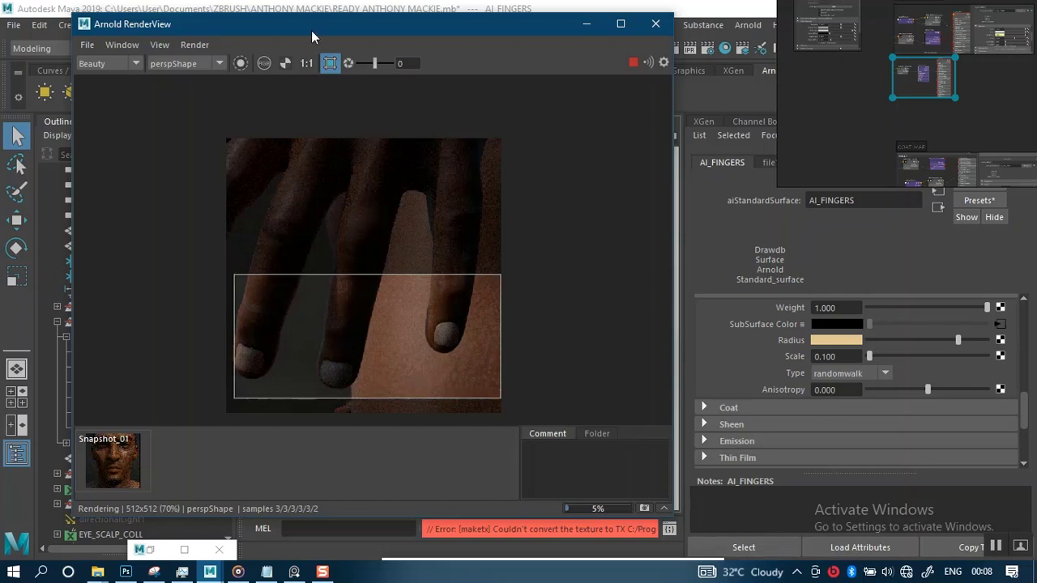
Move the RenderView clear of the Outliner and examine the rendered fingernail surface up close
left_click_drag(324, 26, 559, 22)
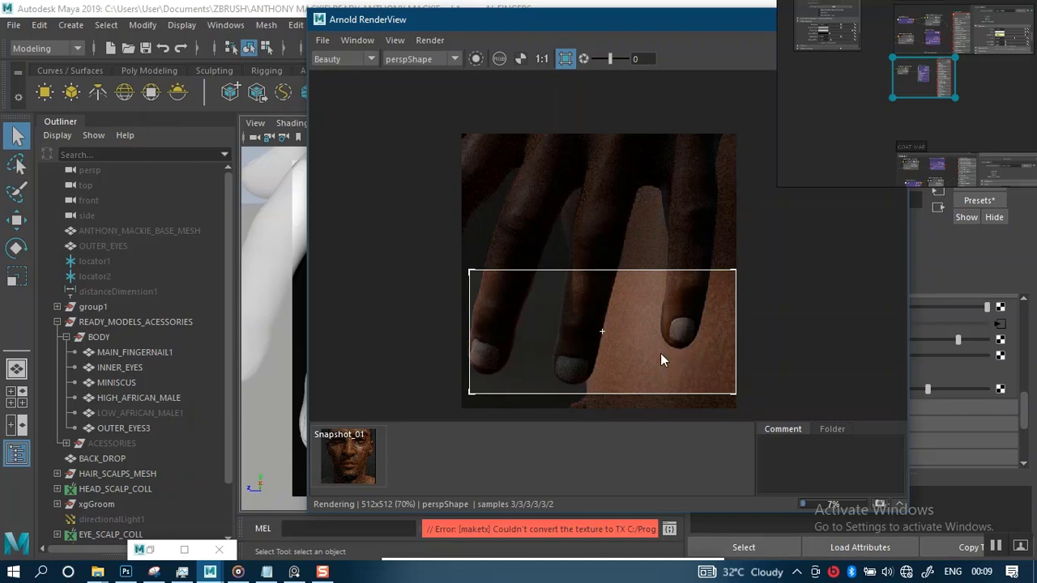
scroll(661, 353, "up", 6)
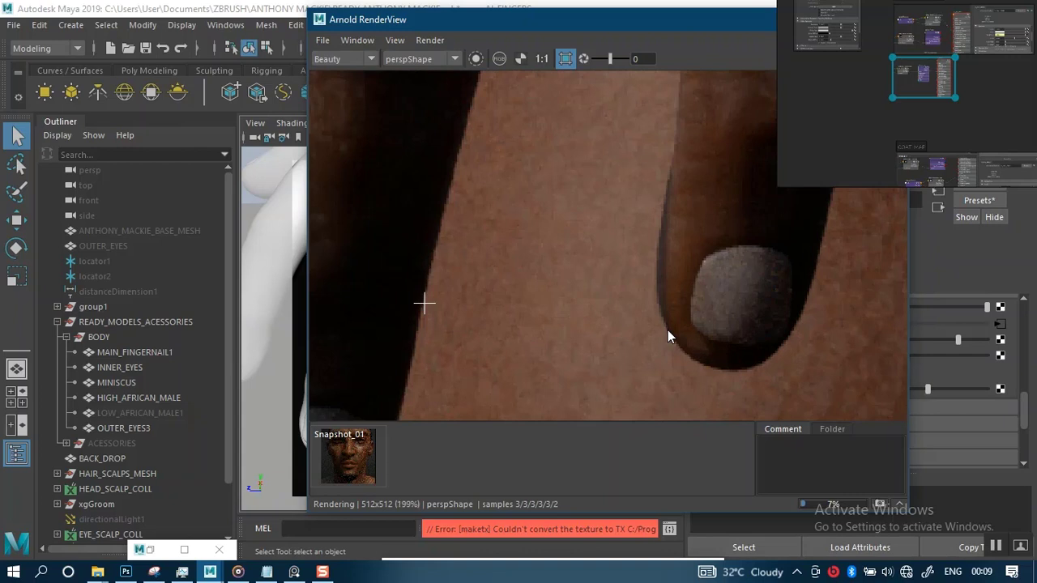
scroll(667, 330, "down", 2)
middle_click_drag(663, 328, 591, 320)
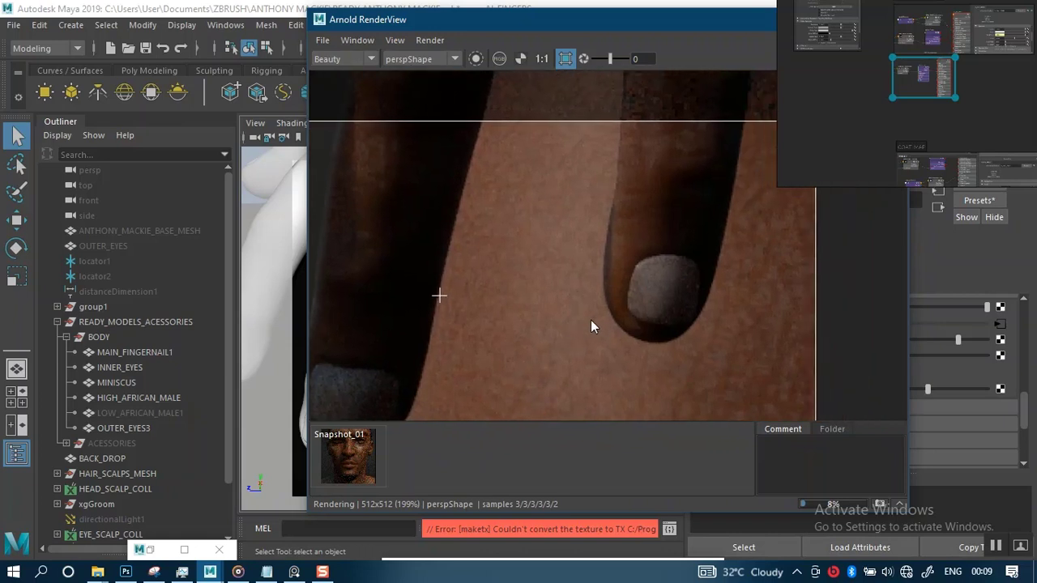
middle_click_drag(696, 304, 674, 312)
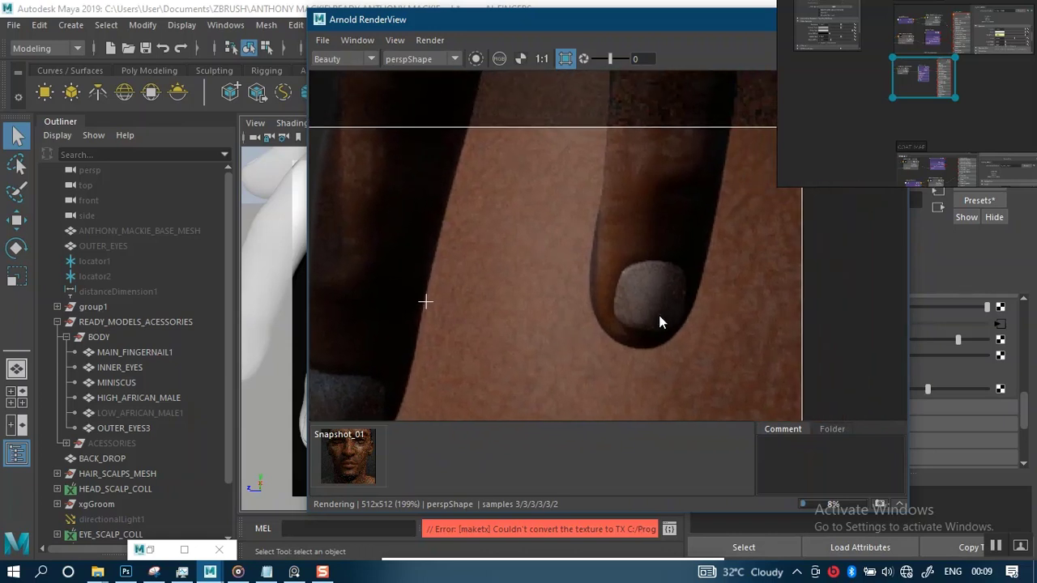
scroll(659, 316, "up", 2)
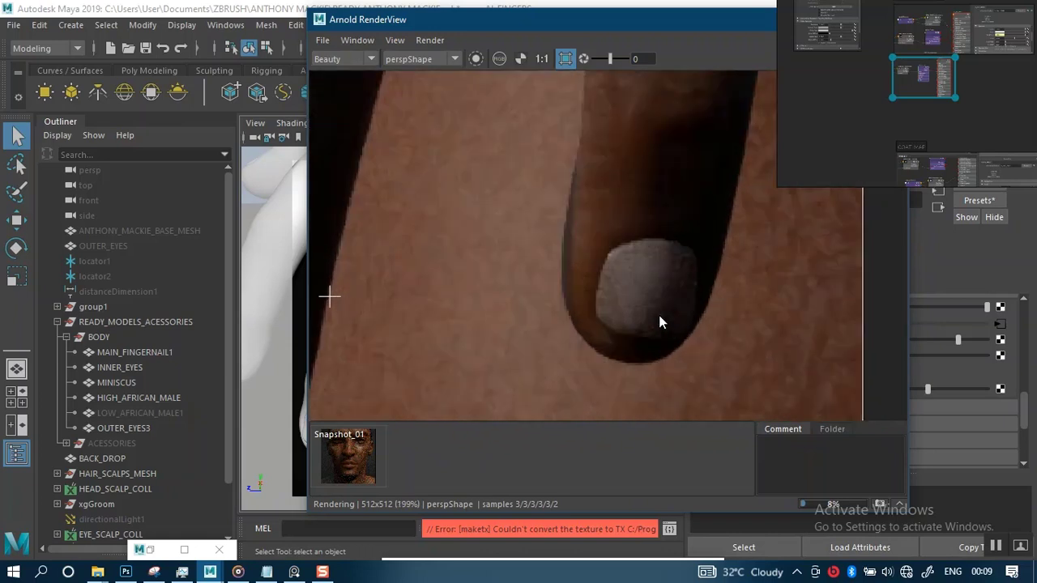
scroll(658, 317, "down", 2)
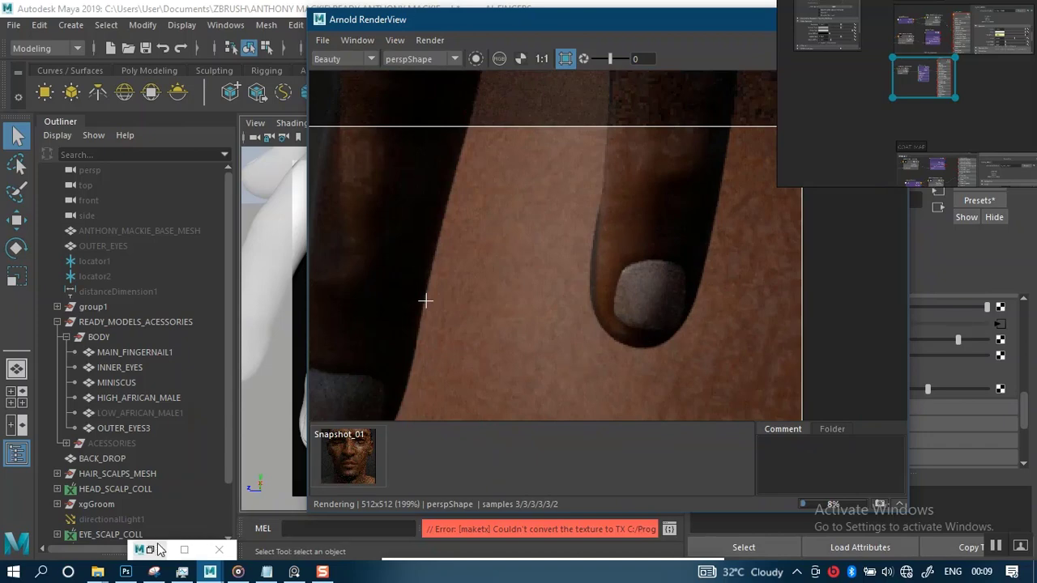
Restore Hypershade and set the Strength of the aiNormalMap5 node in the AI_FINGERS network to 10
left_click(184, 550)
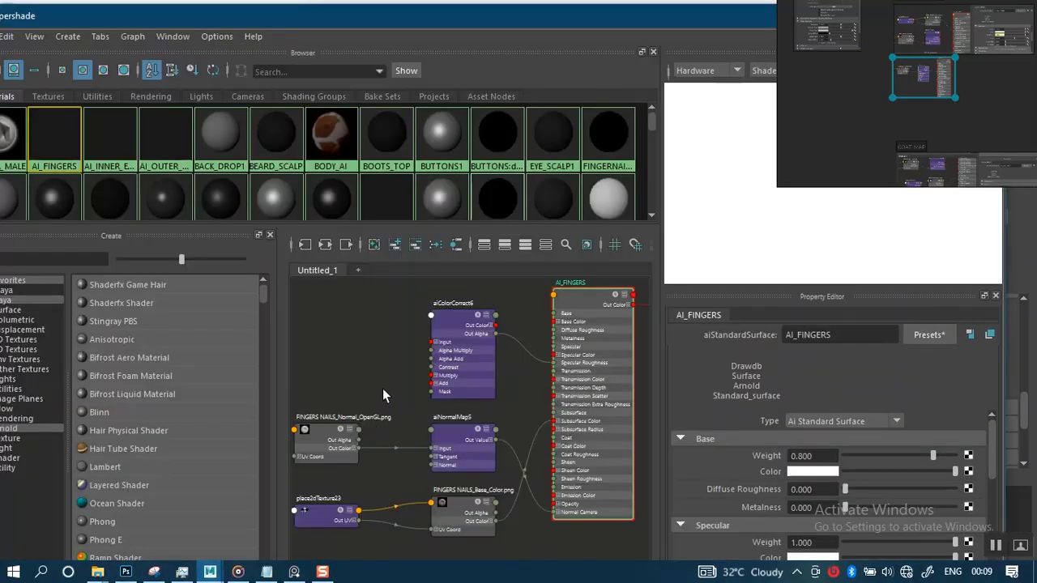
scroll(382, 388, "down", 3)
middle_click_drag(383, 375, 409, 329, "alt")
scroll(411, 405, "up", 5)
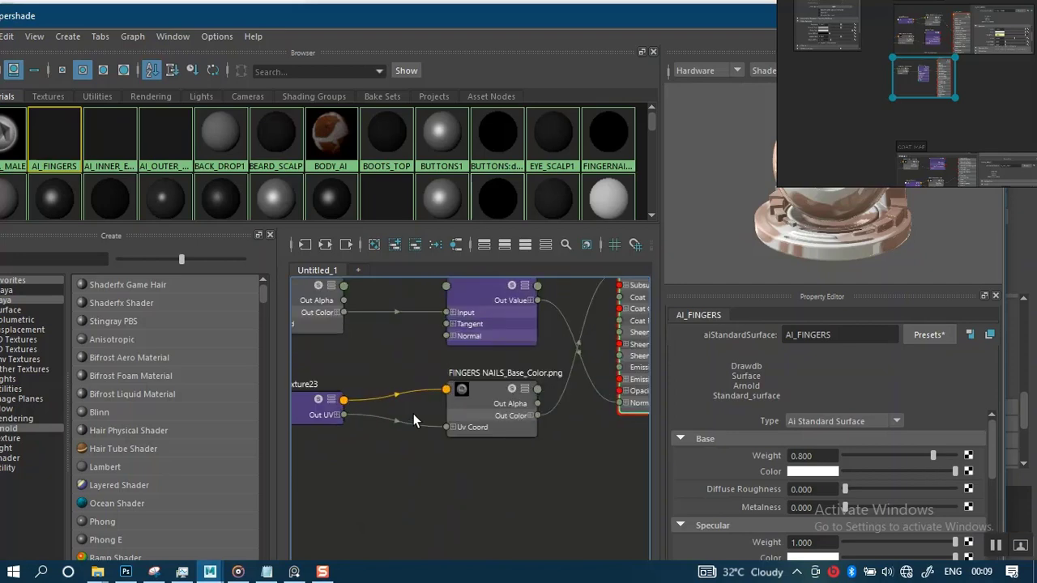
scroll(478, 367, "down", 4)
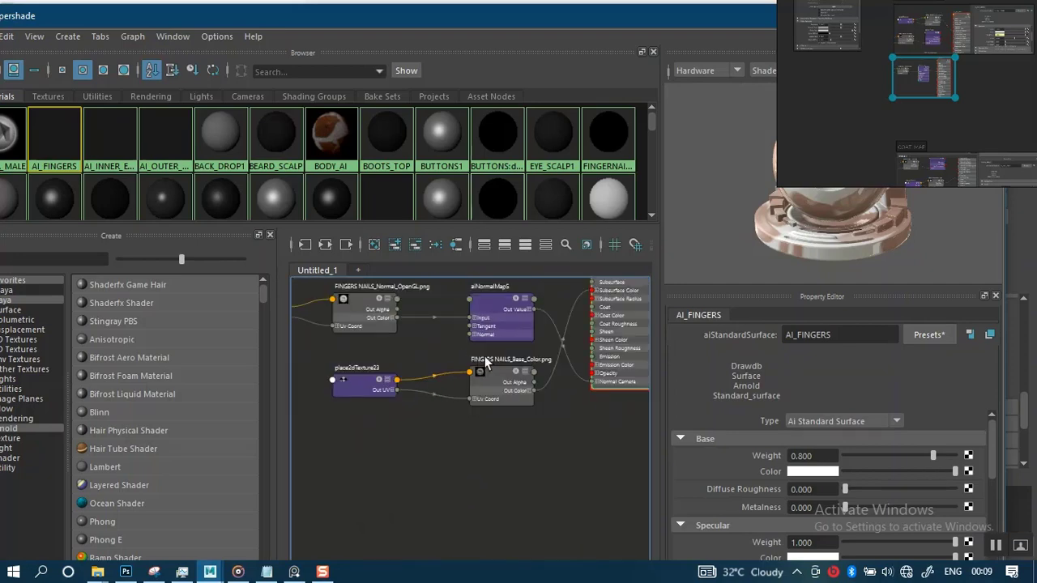
scroll(438, 365, "up", 5)
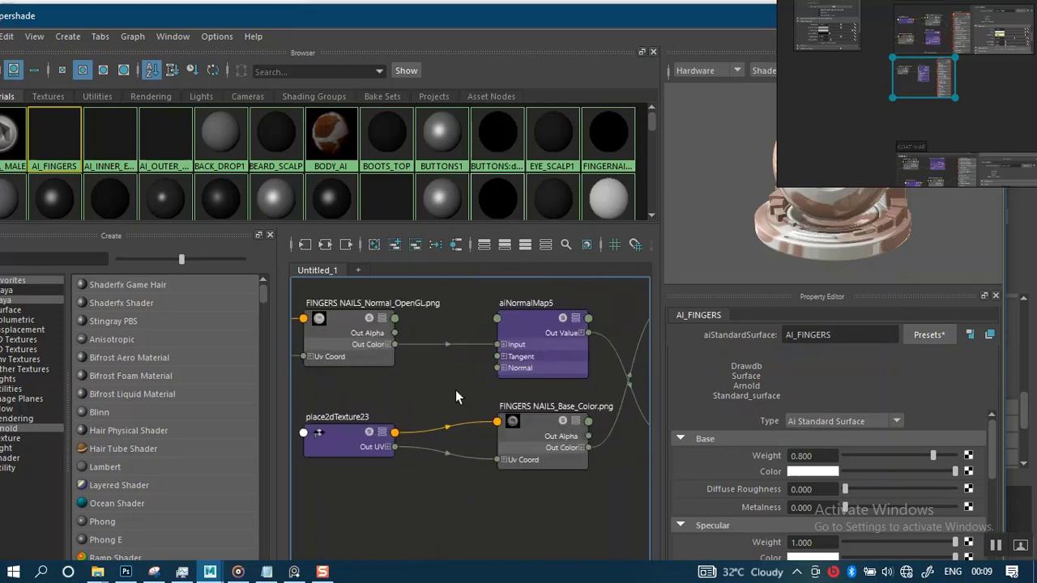
middle_click_drag(452, 395, 344, 414, "alt")
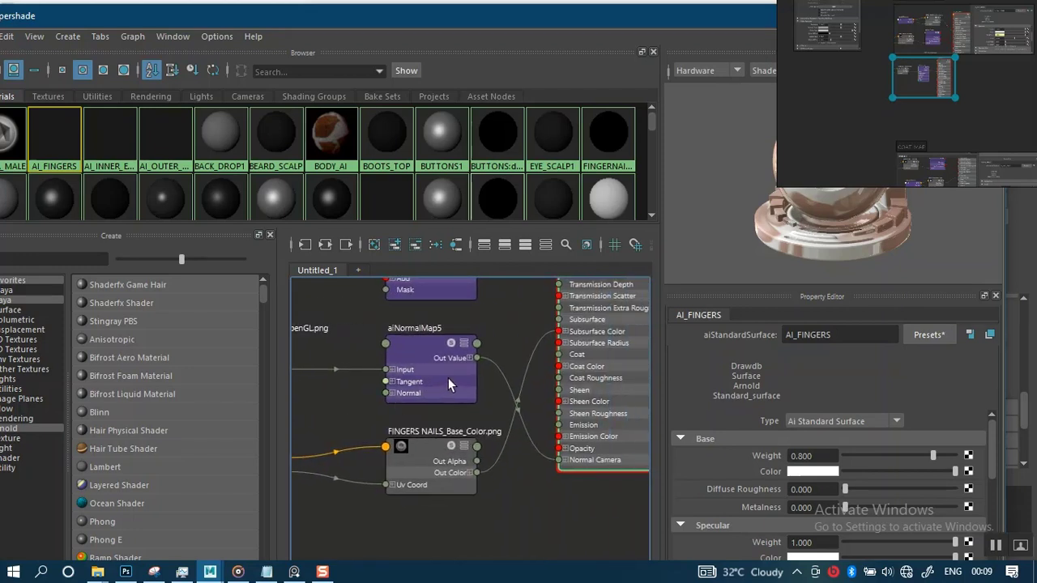
left_click(474, 382)
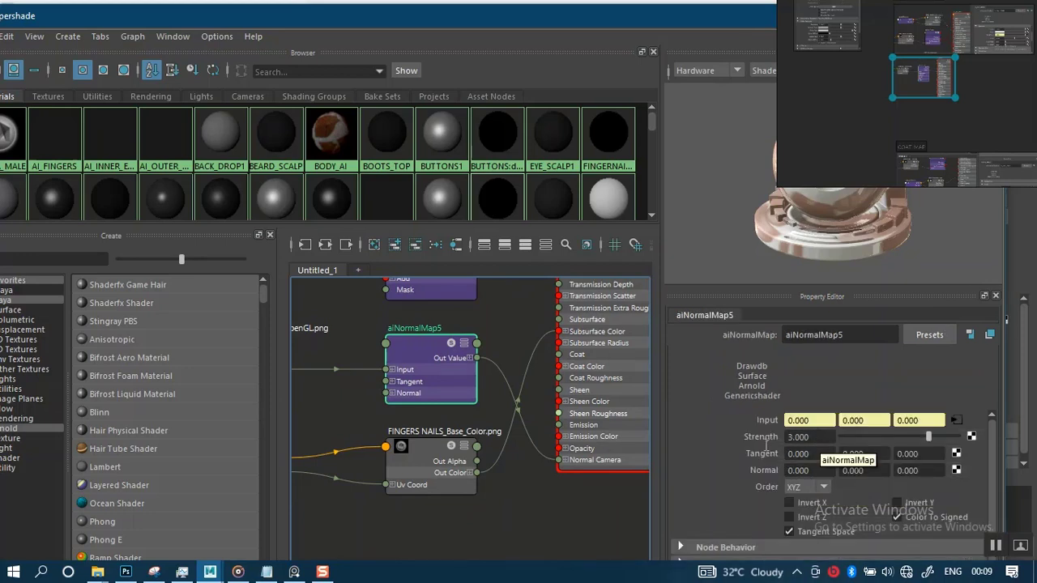
left_click(761, 445)
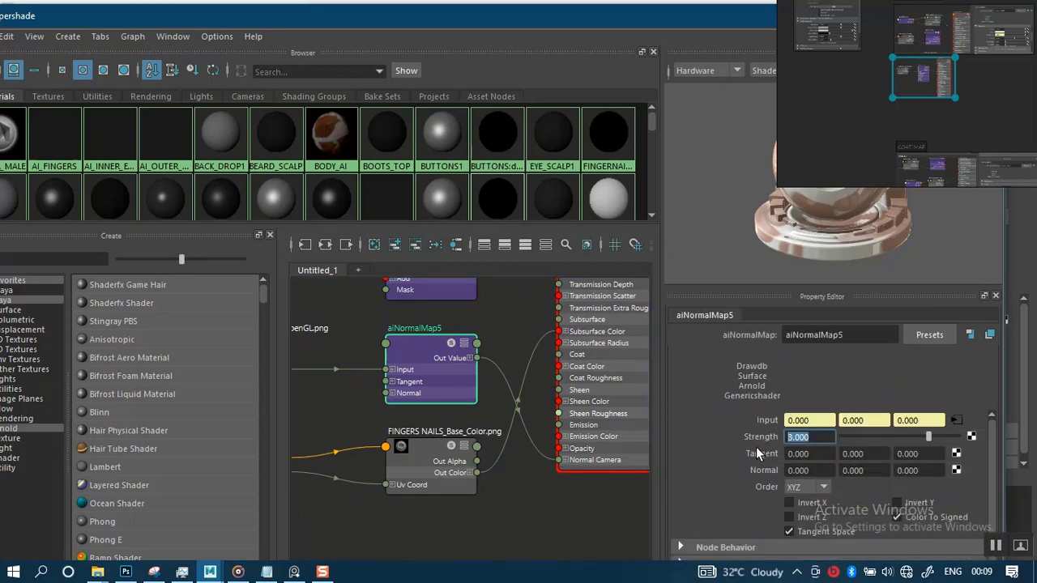
type("10")
key("Return")
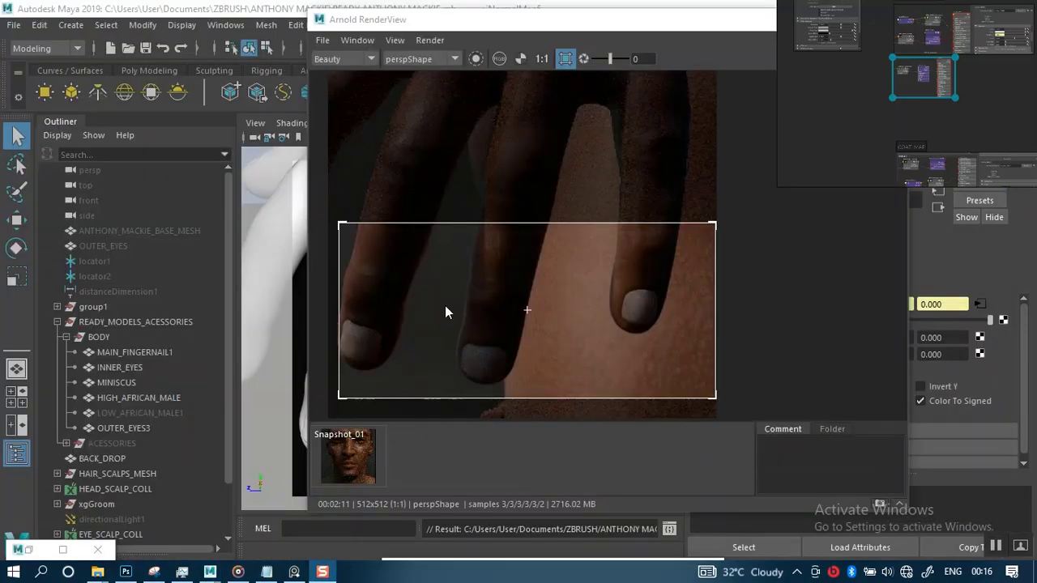
Stop the render, shift the crop region up to cover the fingers above the lower fingertips, and restart rendering
right_click_drag(875, 100, 1006, 82)
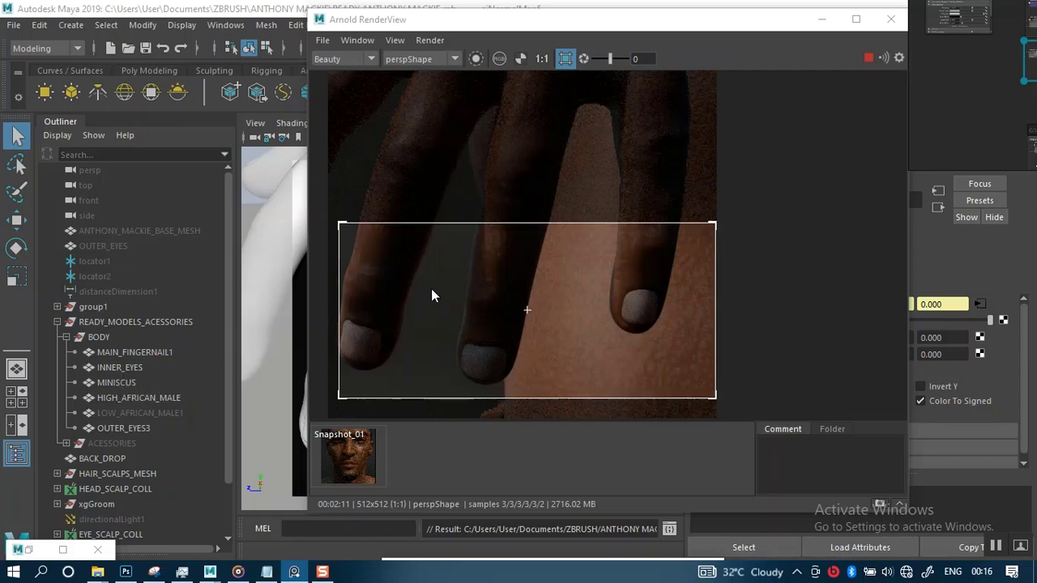
left_click(868, 58)
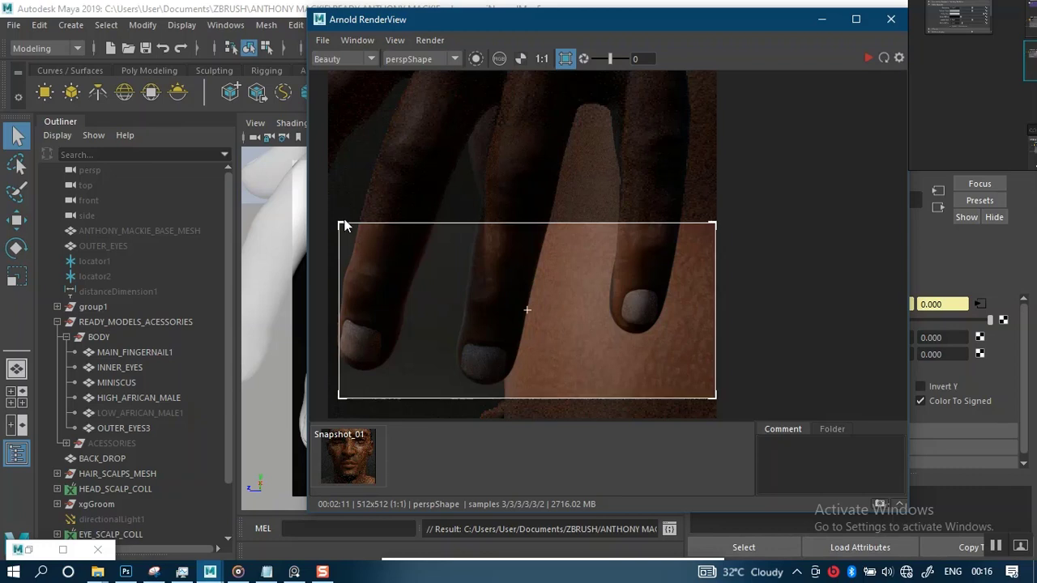
left_click_drag(341, 225, 335, 69)
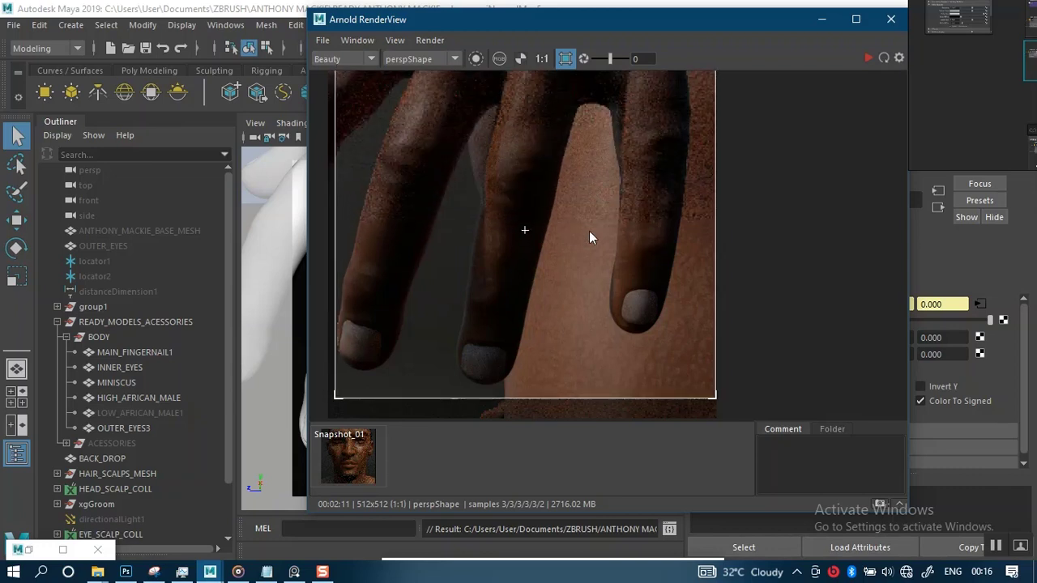
mouse_move(530, 385)
left_mouse_down()
mouse_move(521, 341)
mouse_move(525, 377)
left_mouse_up()
left_click(523, 396)
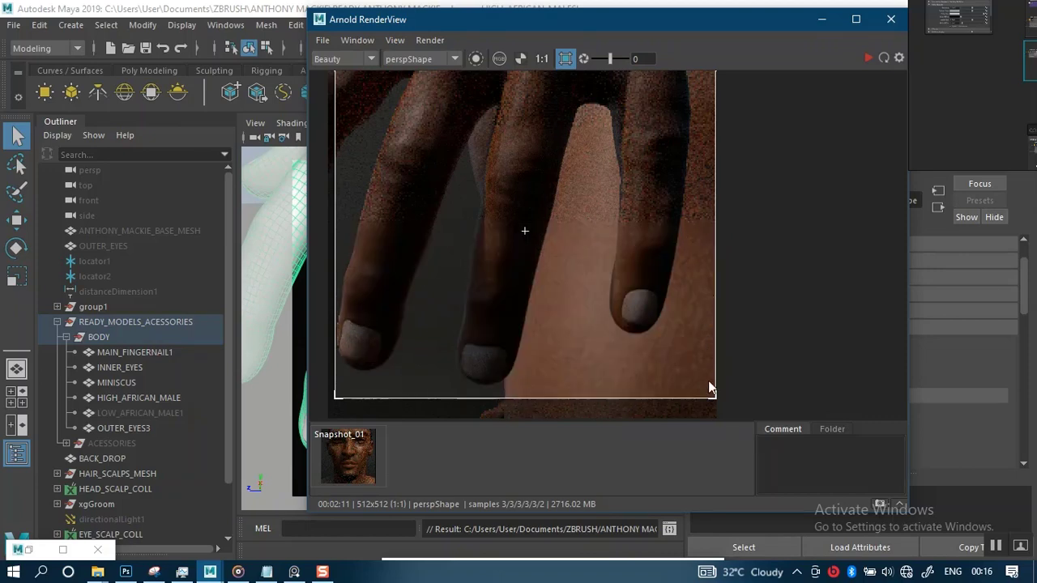
left_click_drag(714, 400, 714, 292)
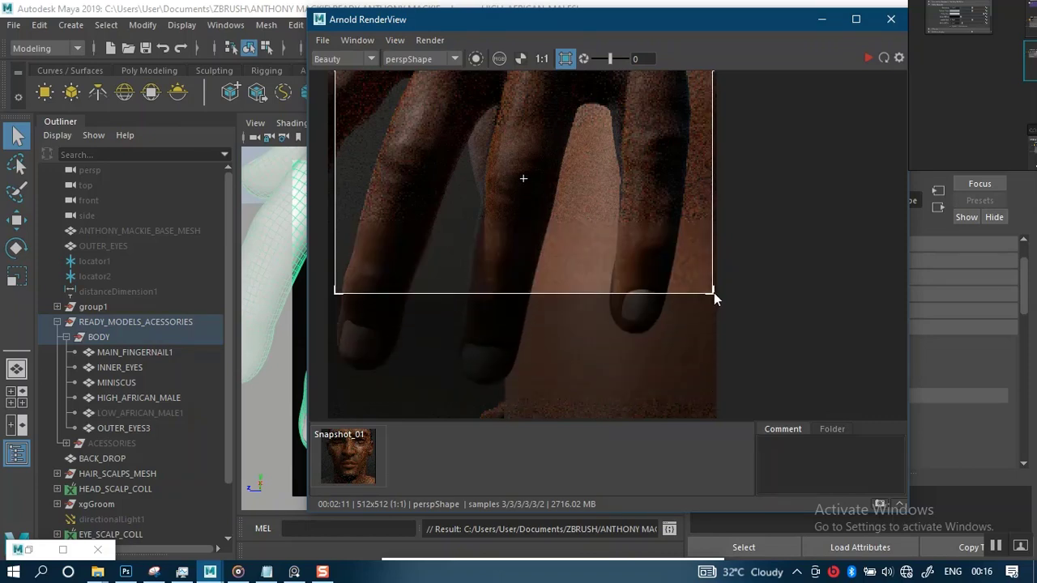
left_click(868, 57)
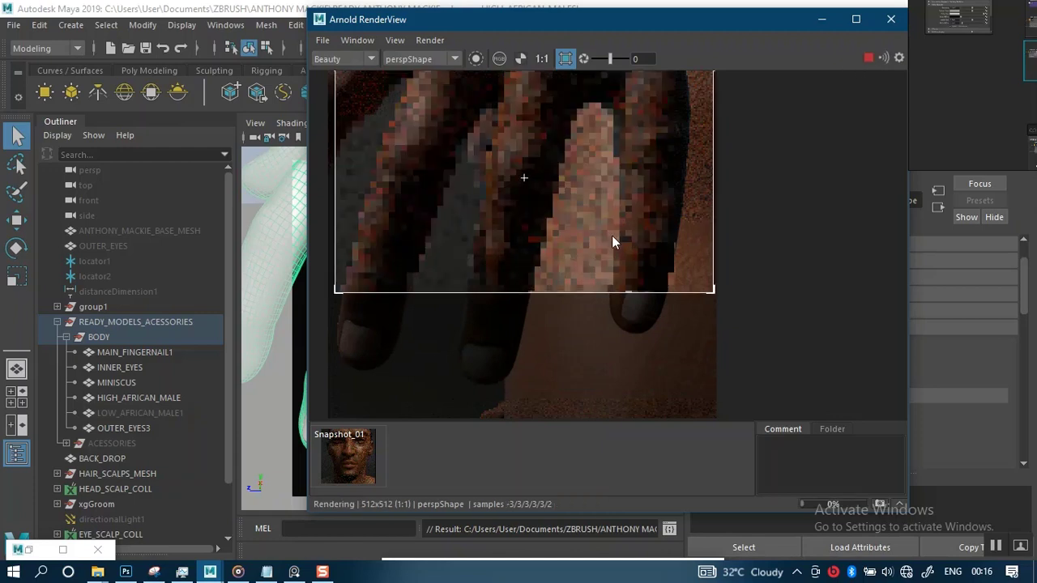